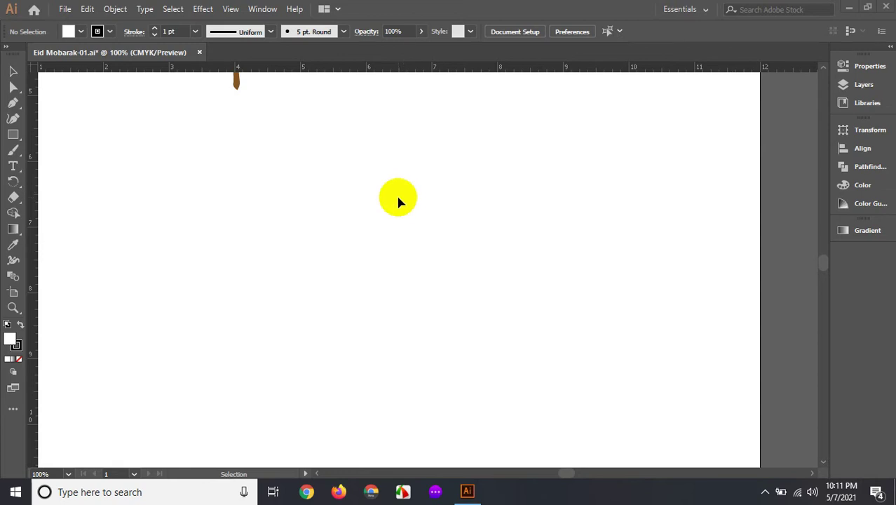
Open the File menu to start a new document.
{"action": "left_click", "coordinate": [63, 9]}
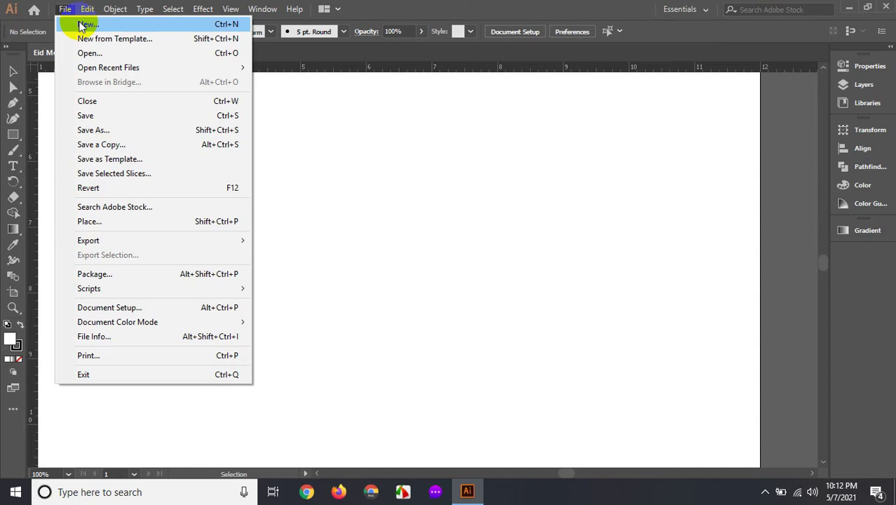
Start a new document and name it 'Mug Design'.
{"action": "left_click", "coordinate": [83, 25]}
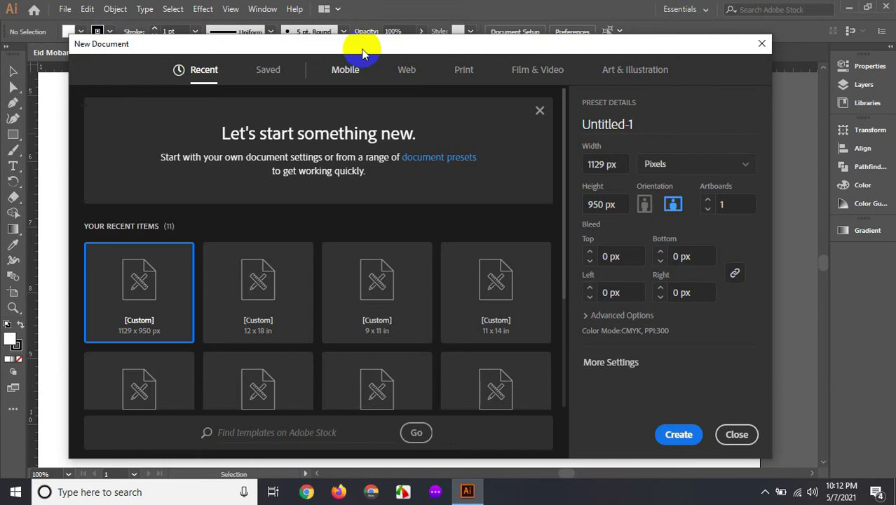
{"action": "left_click", "coordinate": [647, 124]}
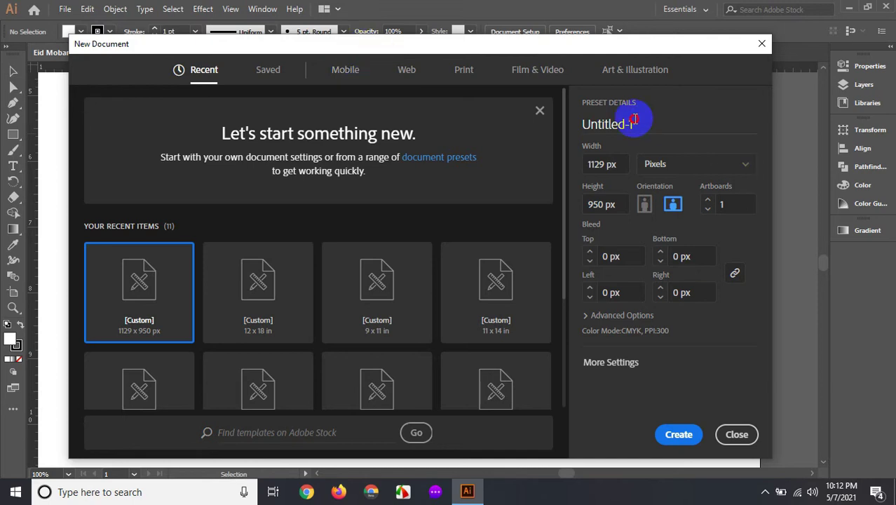
{"action": "double_click", "coordinate": [649, 129]}
{"action": "left_click", "coordinate": [650, 129]}
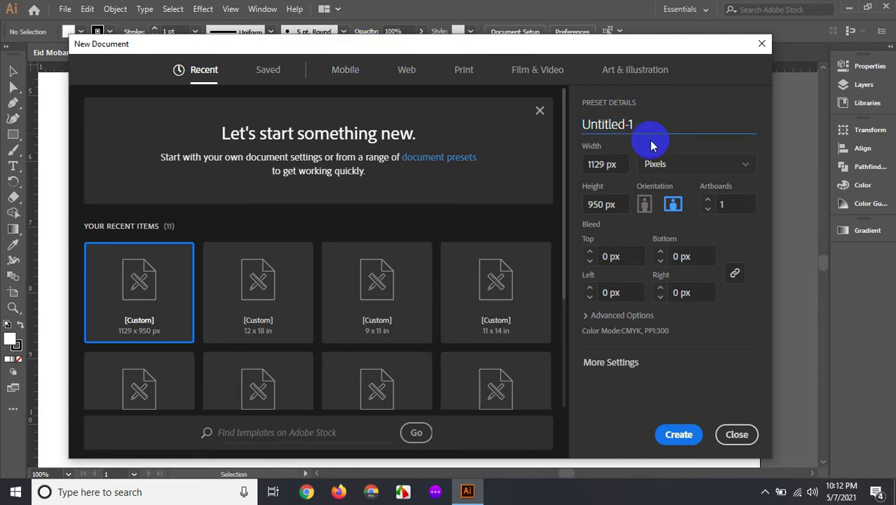
{"action": "left_click_drag", "start_coordinate": [652, 125], "coordinate": [564, 127]}
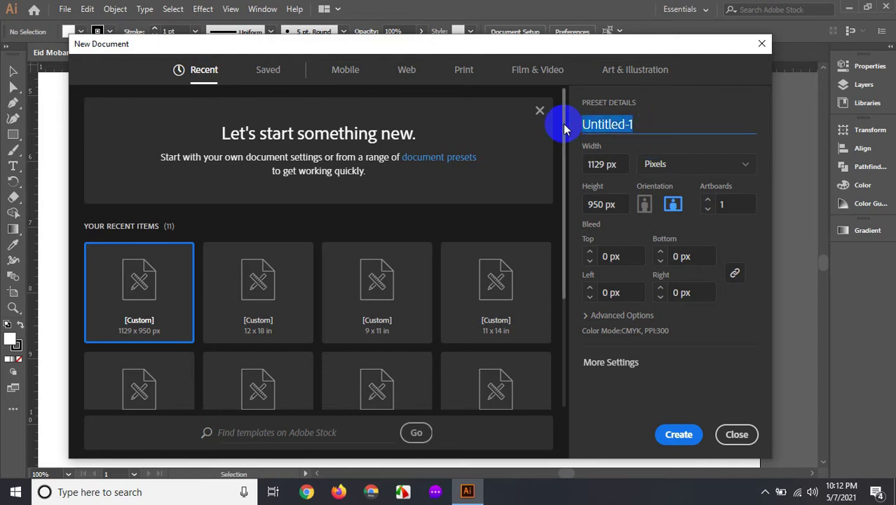
{"action": "type", "text": "Mug Design"}
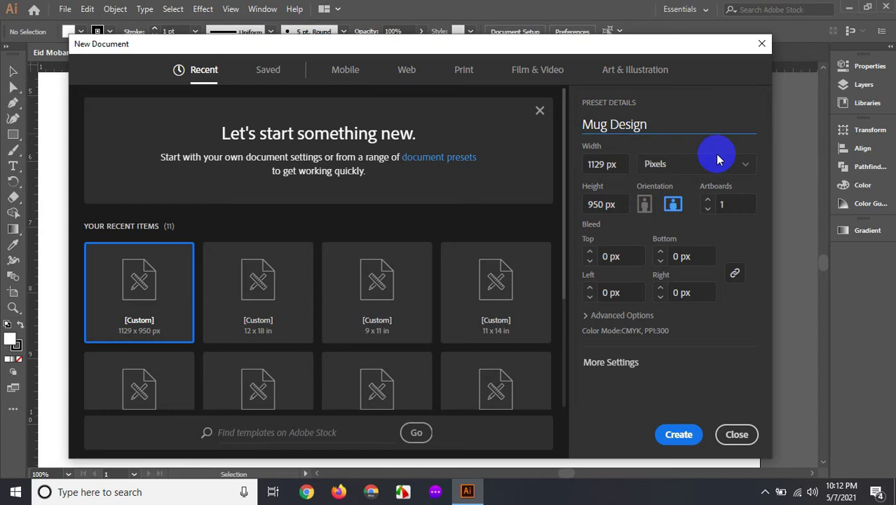
Keep pixels, set width 1129 and height 950, and create the document.
{"action": "left_click", "coordinate": [744, 164]}
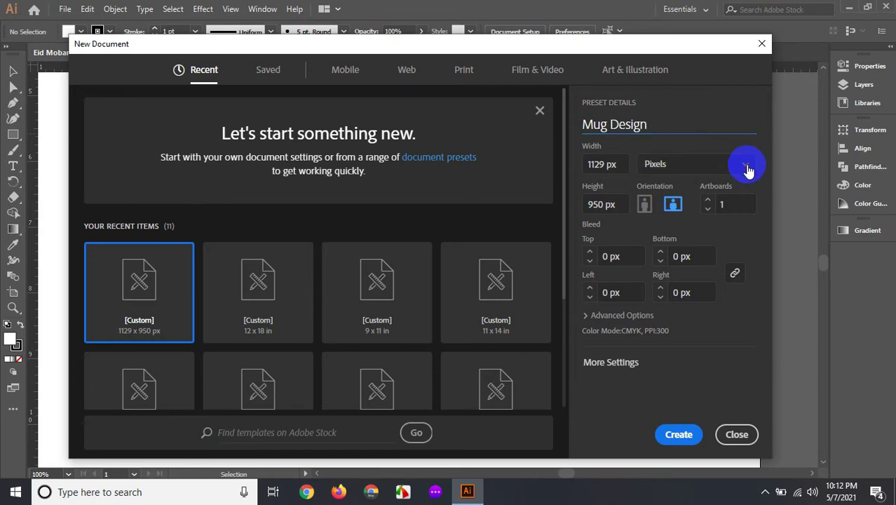
{"action": "left_click", "coordinate": [747, 168]}
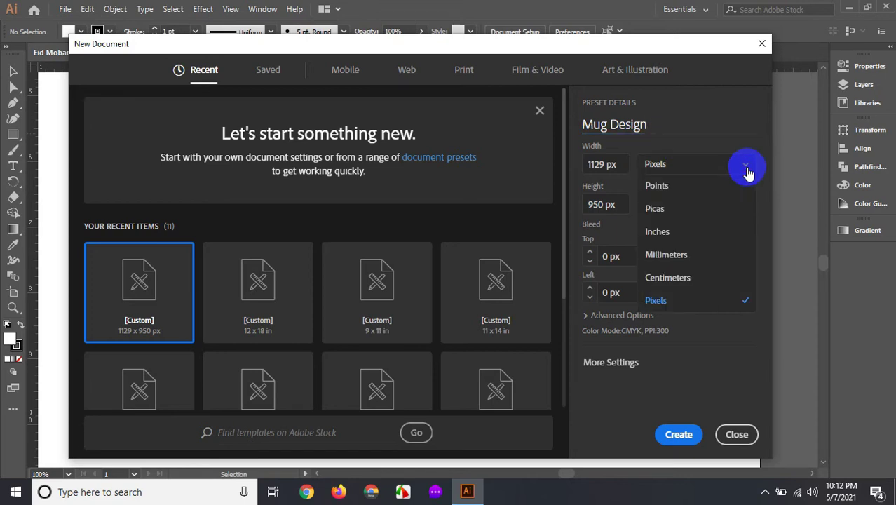
{"action": "left_click", "coordinate": [659, 301]}
{"action": "left_click", "coordinate": [585, 165]}
{"action": "double_click", "coordinate": [585, 166]}
{"action": "type", "text": "1129"}
{"action": "key", "text": "Tab"}
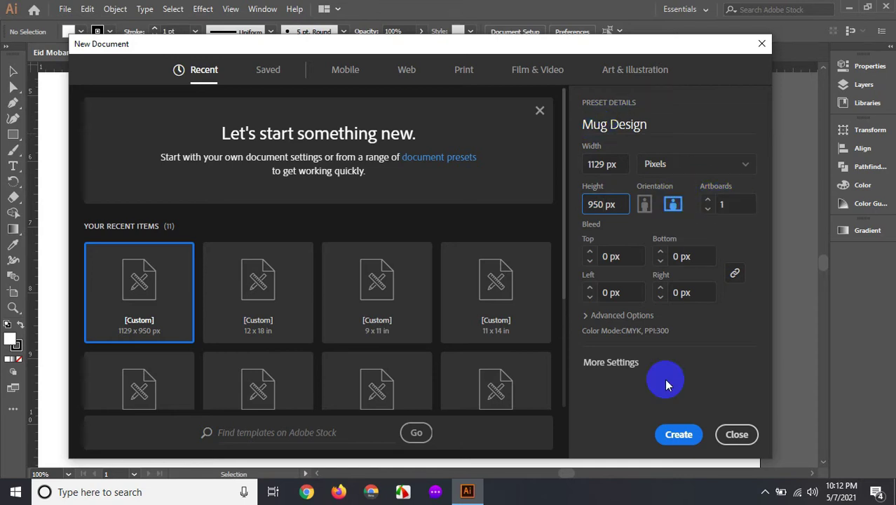
{"action": "left_click", "coordinate": [681, 439]}
{"action": "left_click", "coordinate": [677, 426]}
{"action": "left_click", "coordinate": [677, 433]}
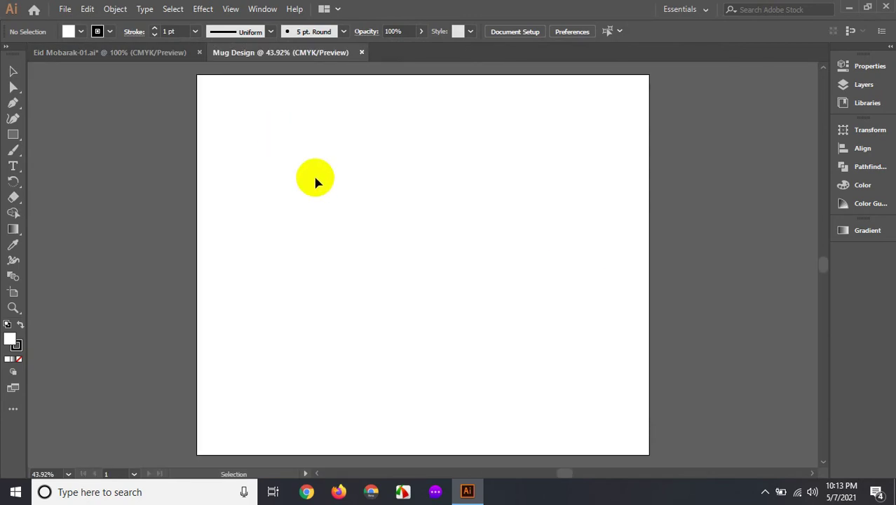
Draw a large Shift-constrained circle on the upper-left of the artboard with the Ellipse tool.
{"action": "scroll", "coordinate": [315, 181], "scroll_direction": "up", "scroll_amount": 1}
{"action": "scroll", "coordinate": [316, 181], "scroll_direction": "up", "scroll_amount": 1}
{"action": "scroll", "coordinate": [318, 182], "scroll_direction": "down", "scroll_amount": 2}
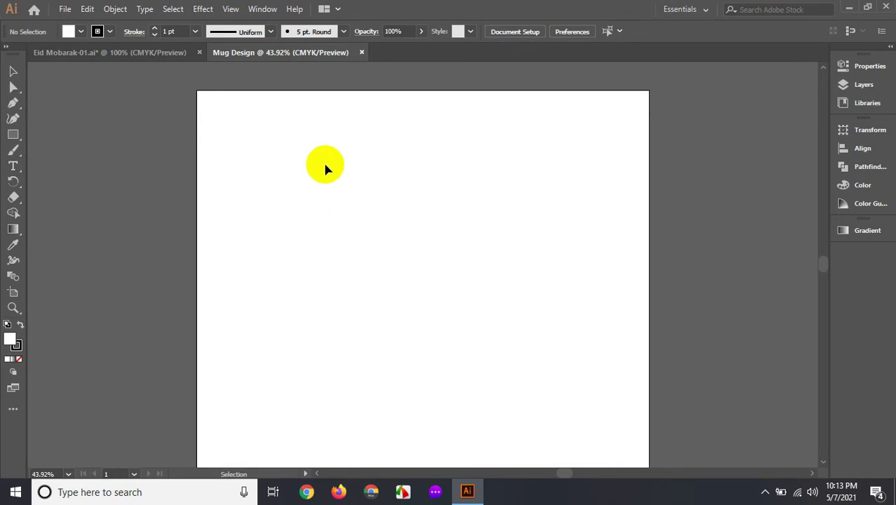
{"action": "left_click", "coordinate": [17, 136]}
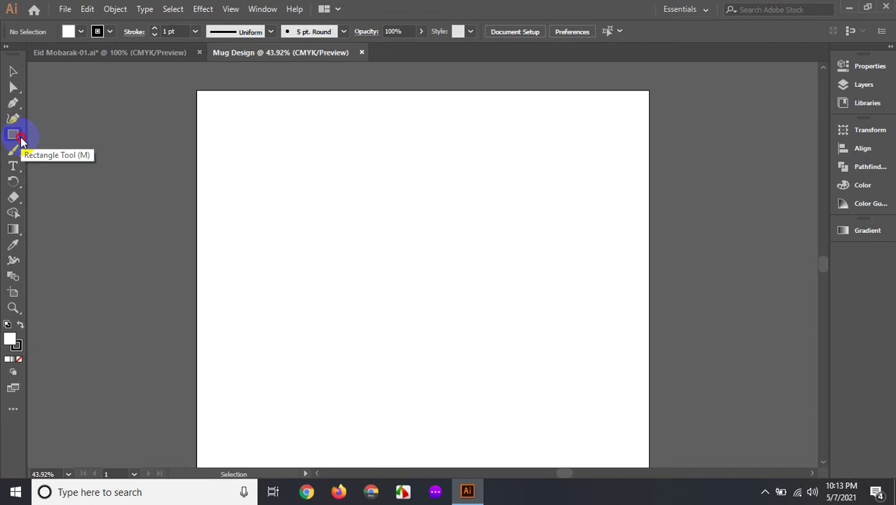
{"action": "right_click", "coordinate": [21, 141]}
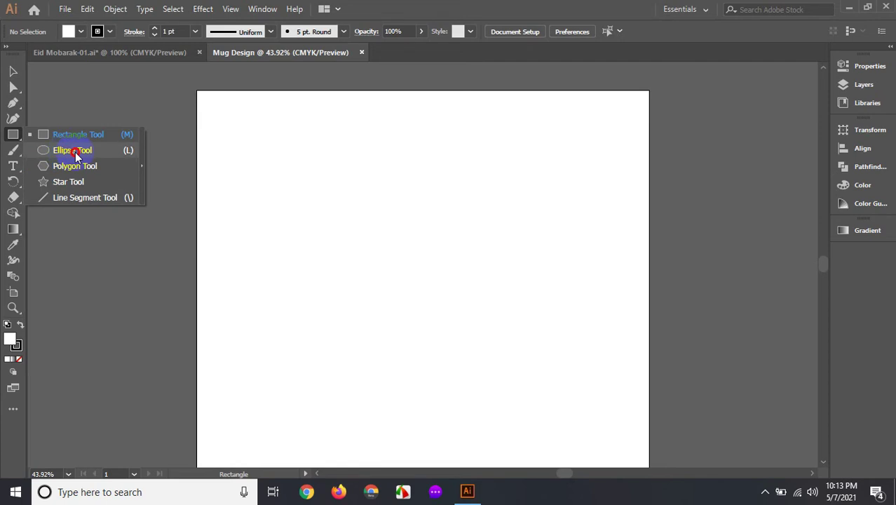
{"action": "left_click", "coordinate": [51, 154]}
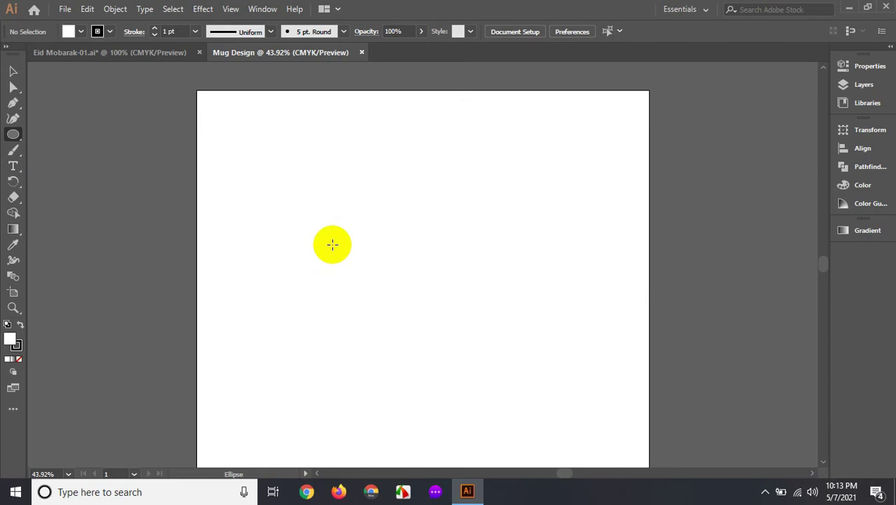
{"action": "left_click_drag", "start_coordinate": [335, 215], "coordinate": [404, 284]}
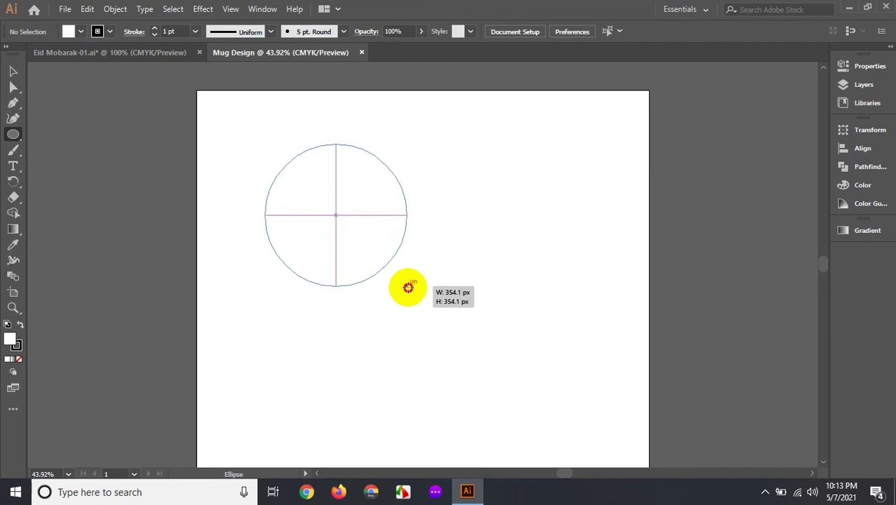
{"action": "left_click_drag", "start_coordinate": [405, 284], "coordinate": [413, 292]}
{"action": "left_click_drag", "start_coordinate": [417, 297], "coordinate": [425, 305]}
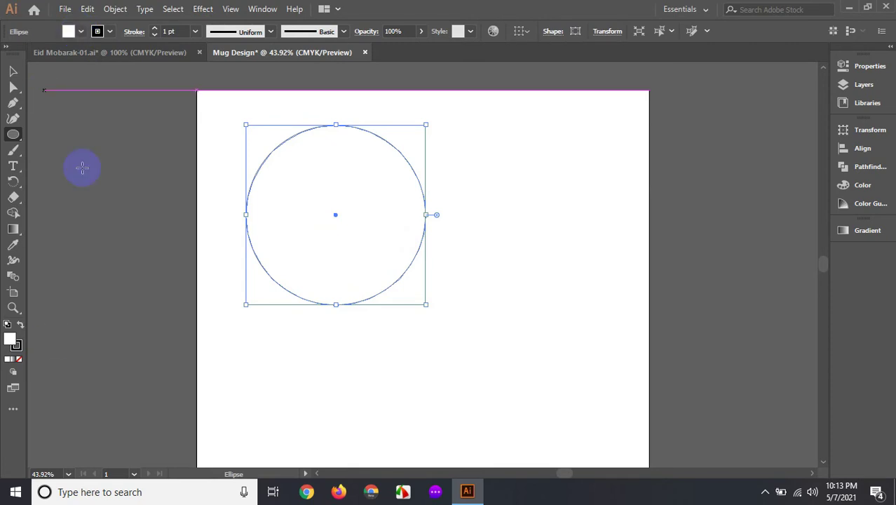
{"action": "left_click", "coordinate": [21, 351]}
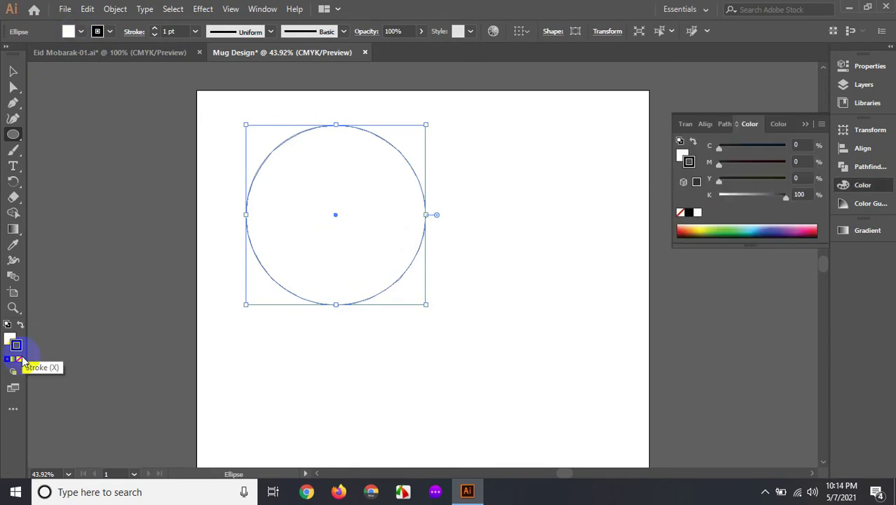
Remove the circle's stroke and fill it with a dark blue swatch.
{"action": "left_click", "coordinate": [19, 359]}
{"action": "left_click", "coordinate": [10, 338]}
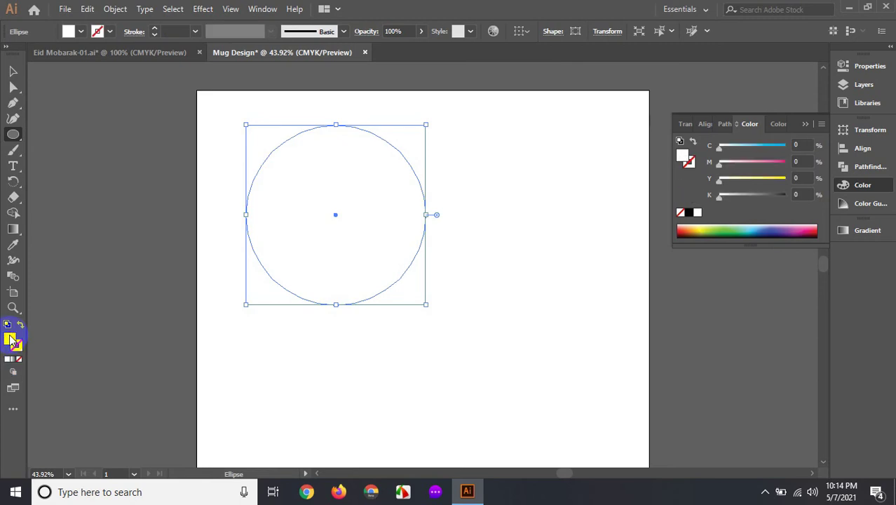
{"action": "left_click", "coordinate": [68, 32]}
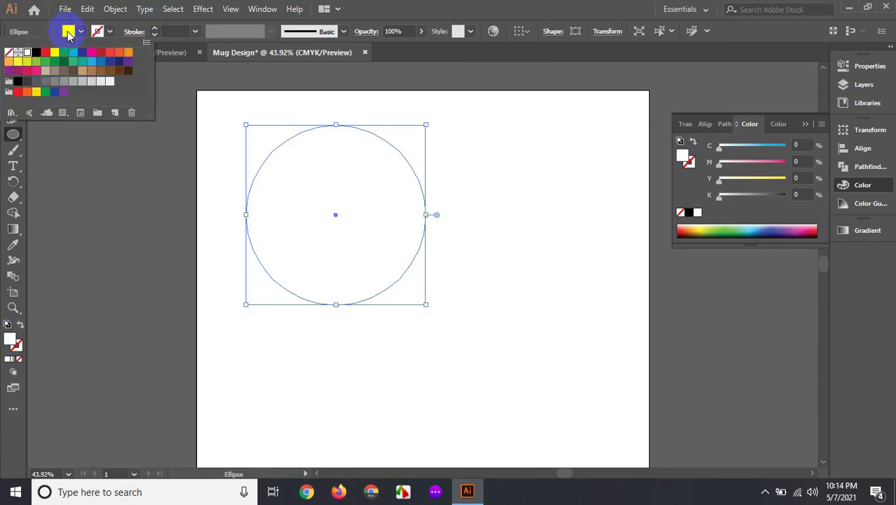
{"action": "left_click", "coordinate": [110, 66]}
{"action": "left_click", "coordinate": [102, 63]}
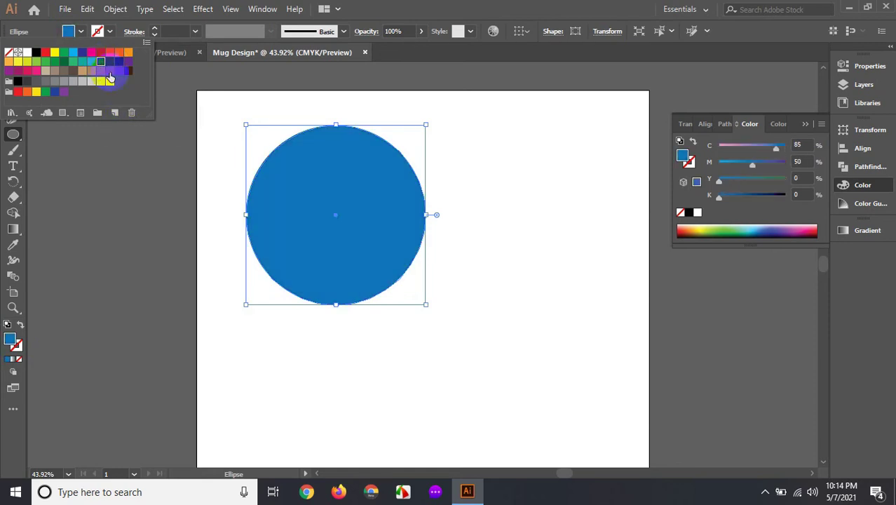
{"action": "left_click", "coordinate": [109, 65]}
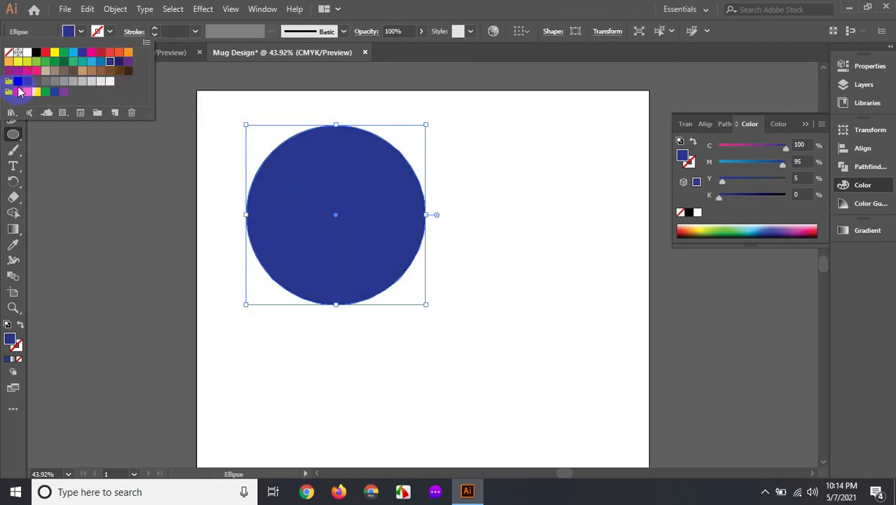
{"action": "left_click", "coordinate": [73, 139]}
Move the circle down, Alt-drag a copy up-right, and fill the copy brown (C=40 M=65 Y=90 K=35).
{"action": "left_click", "coordinate": [12, 70]}
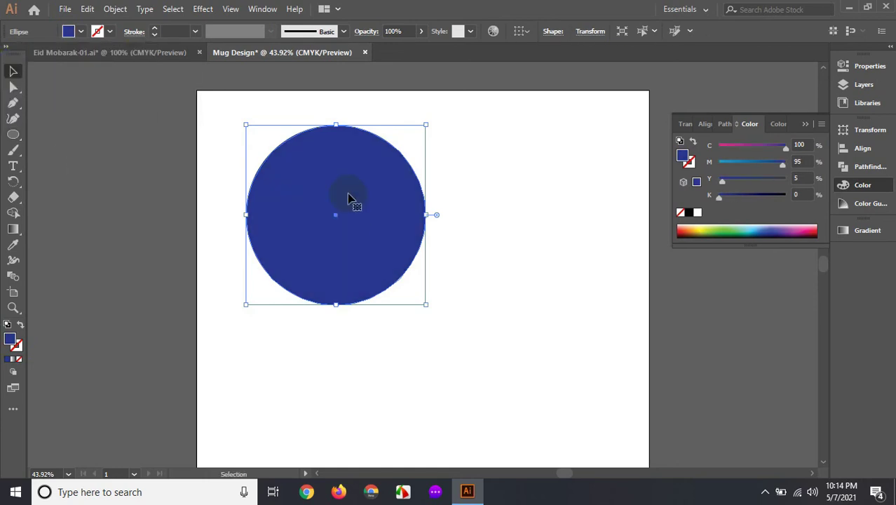
{"action": "left_click_drag", "start_coordinate": [349, 199], "coordinate": [349, 277]}
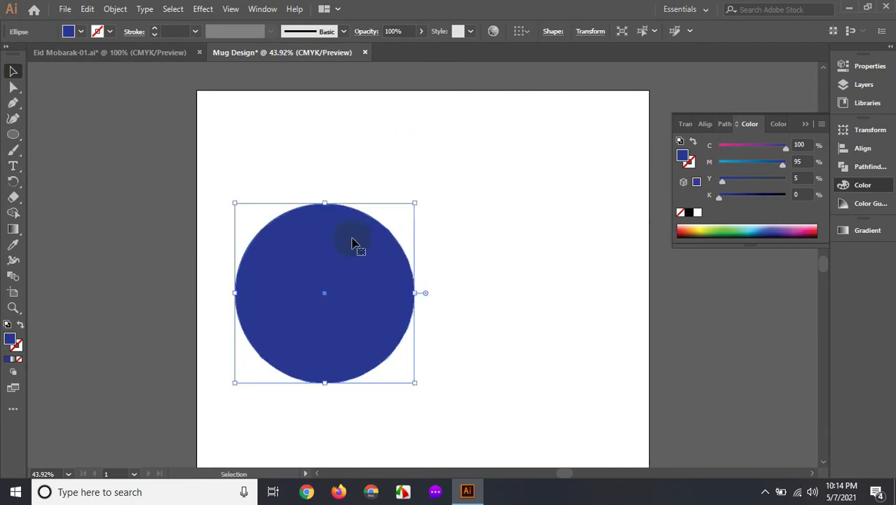
{"action": "left_click_drag", "start_coordinate": [306, 251], "coordinate": [409, 188]}
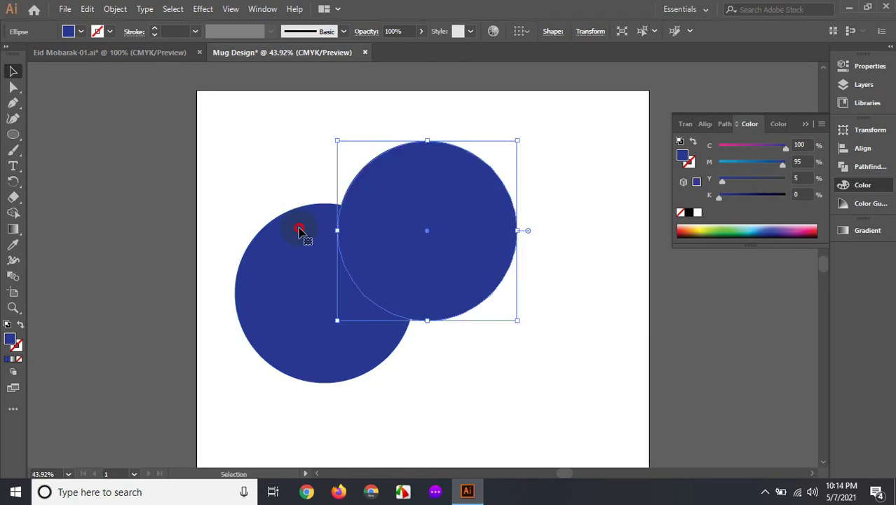
{"action": "mouse_move", "coordinate": [299, 231]}
{"action": "left_mouse_down"}
{"action": "mouse_move", "coordinate": [442, 174]}
{"action": "mouse_move", "coordinate": [361, 193]}
{"action": "left_mouse_up"}
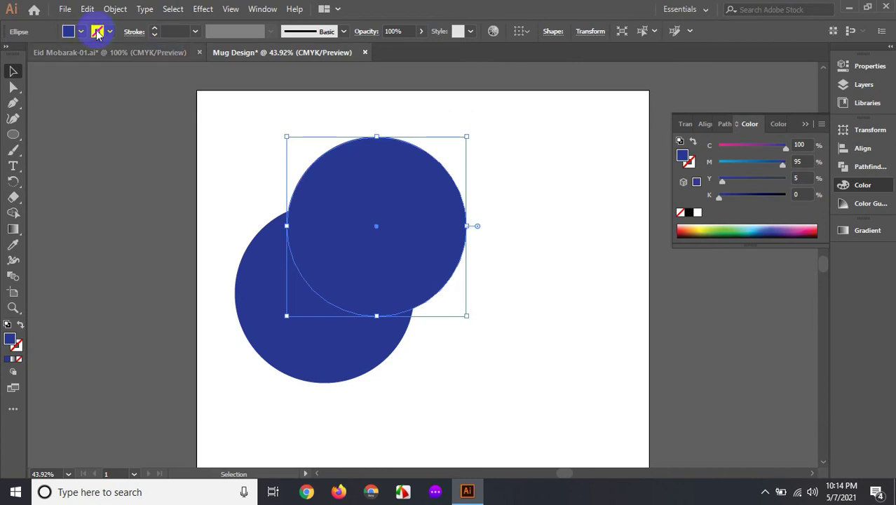
{"action": "left_click", "coordinate": [72, 35]}
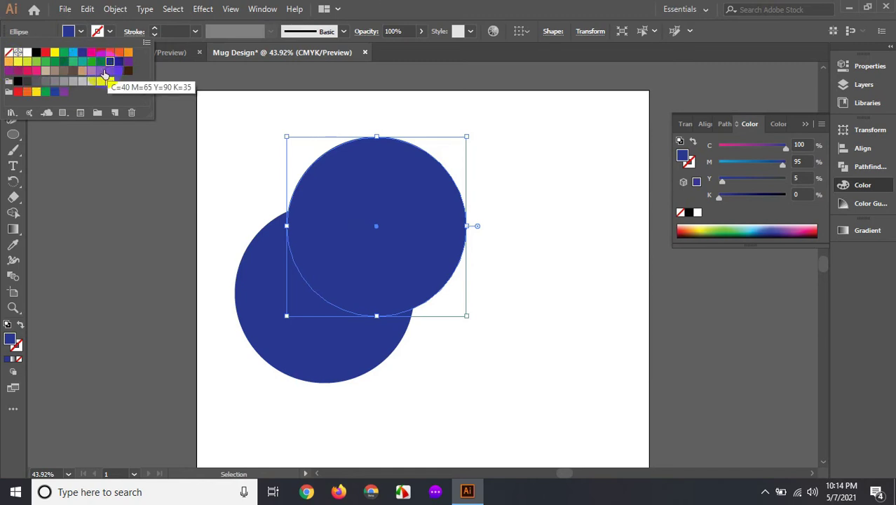
{"action": "left_click", "coordinate": [110, 72]}
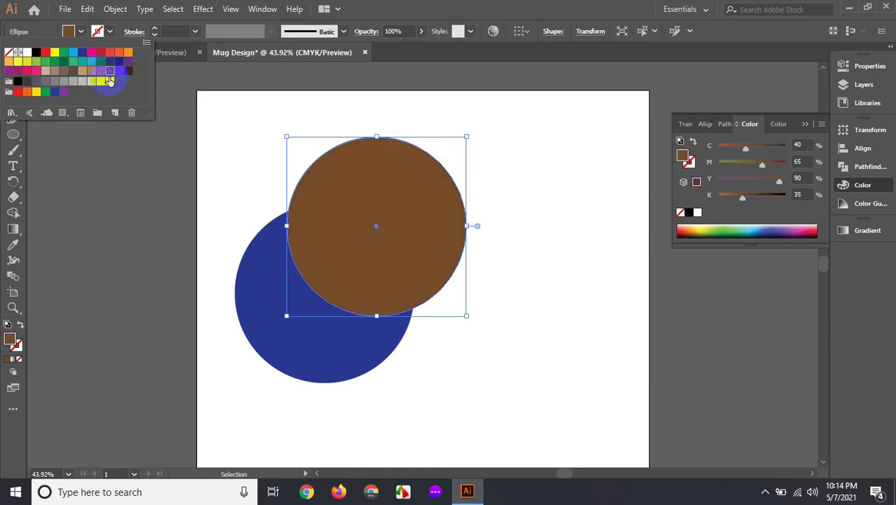
{"action": "left_click", "coordinate": [201, 121]}
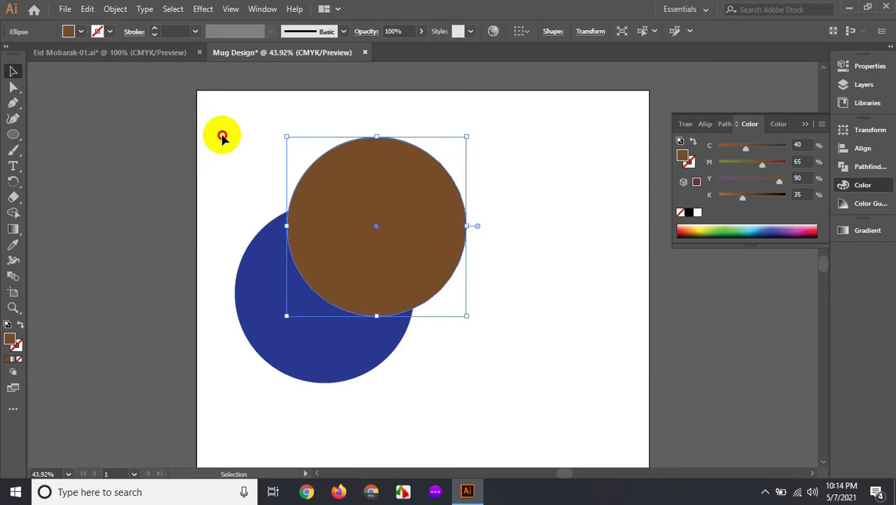
Shrink the brown circle to about 375 px and move it down-left onto the blue circle.
{"action": "left_click_drag", "start_coordinate": [392, 184], "coordinate": [430, 169]}
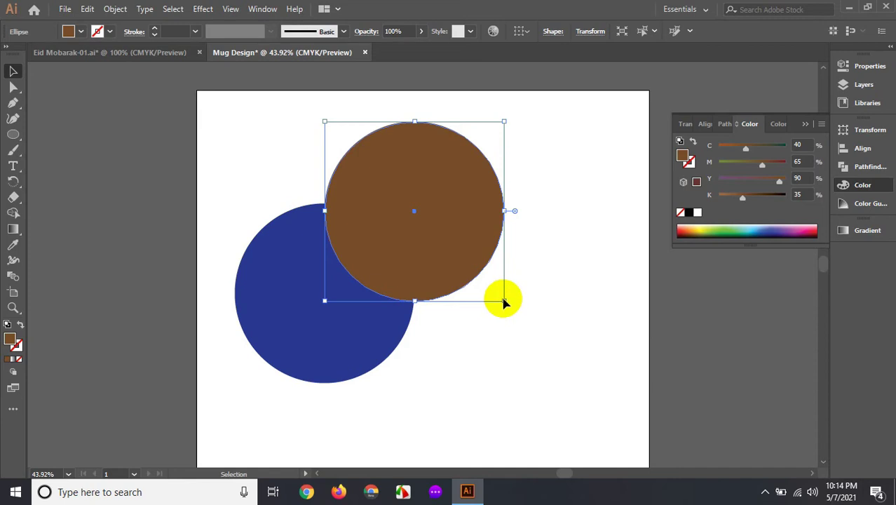
{"action": "left_click_drag", "start_coordinate": [503, 301], "coordinate": [496, 299]}
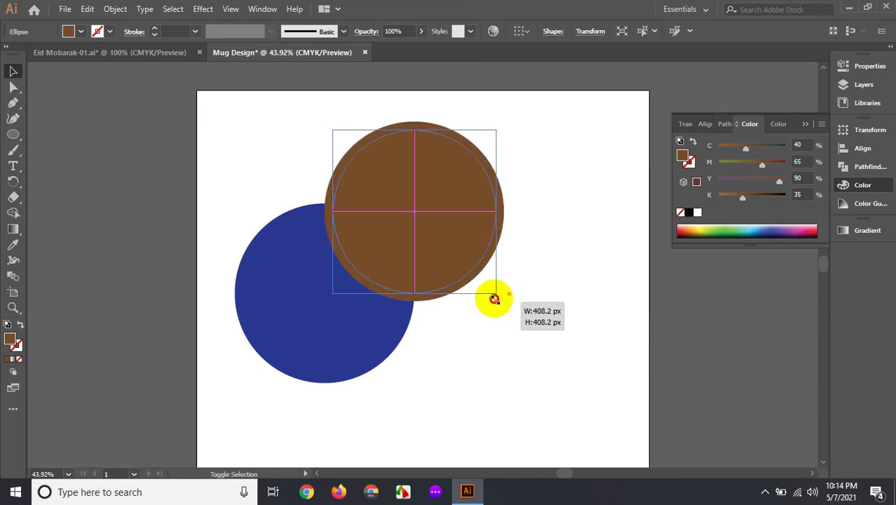
{"action": "left_click_drag", "start_coordinate": [497, 299], "coordinate": [494, 298]}
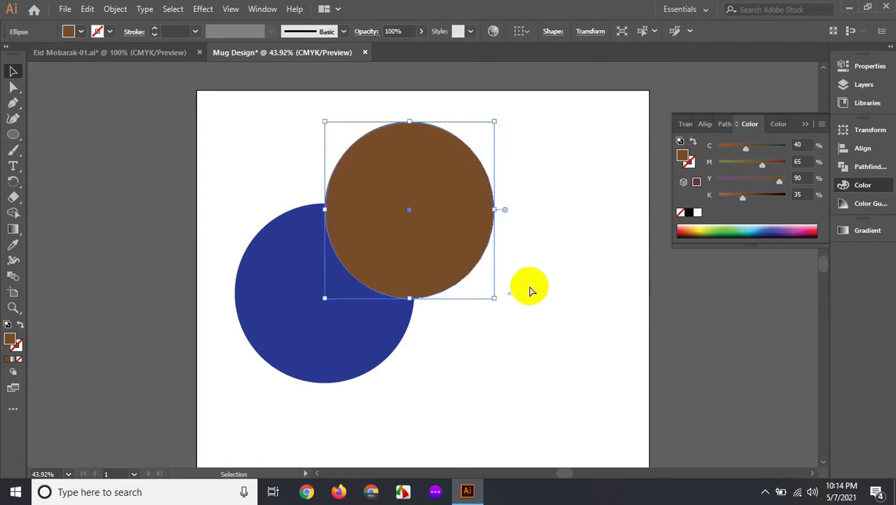
{"action": "key", "text": "ctrl+z"}
{"action": "left_click_drag", "start_coordinate": [504, 301], "coordinate": [492, 296]}
{"action": "left_click", "coordinate": [520, 266]}
{"action": "left_click_drag", "start_coordinate": [444, 201], "coordinate": [376, 260]}
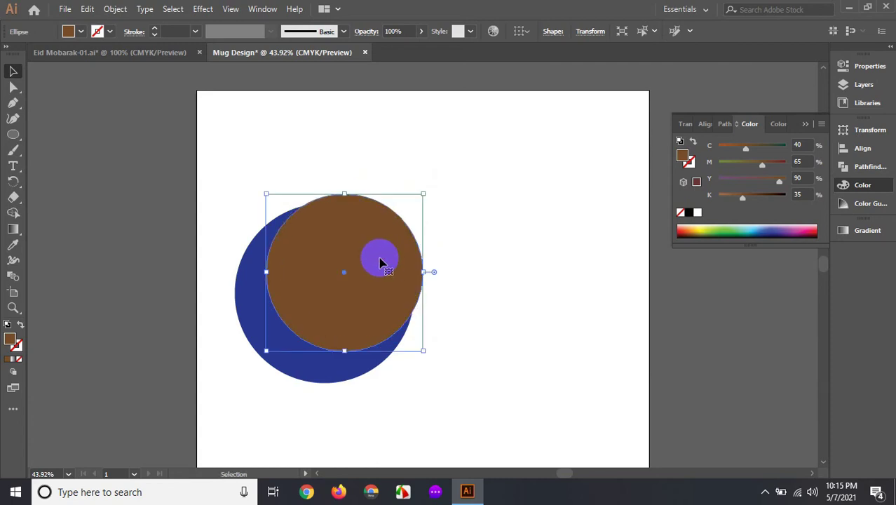
Marquee-select both overlapping circles for combining.
{"action": "left_click", "coordinate": [474, 268]}
{"action": "left_click_drag", "start_coordinate": [249, 176], "coordinate": [325, 247]}
{"action": "left_click", "coordinate": [473, 187]}
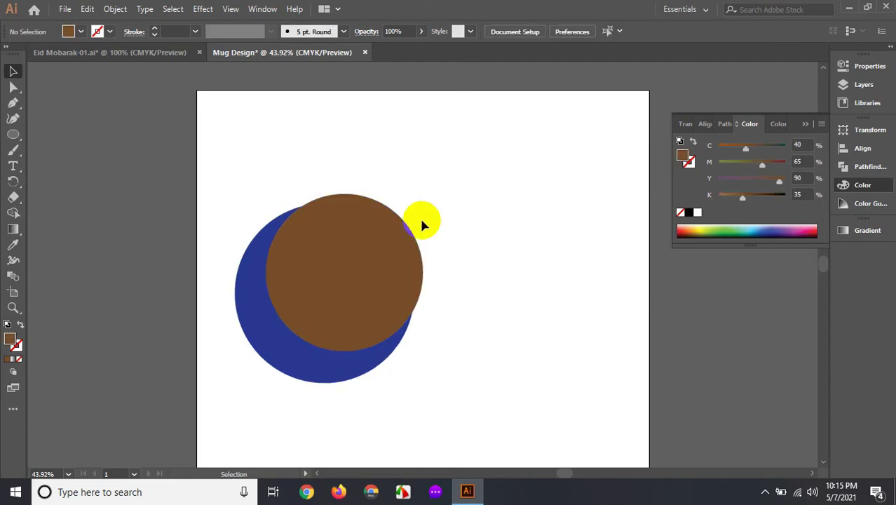
{"action": "left_click_drag", "start_coordinate": [440, 174], "coordinate": [365, 258]}
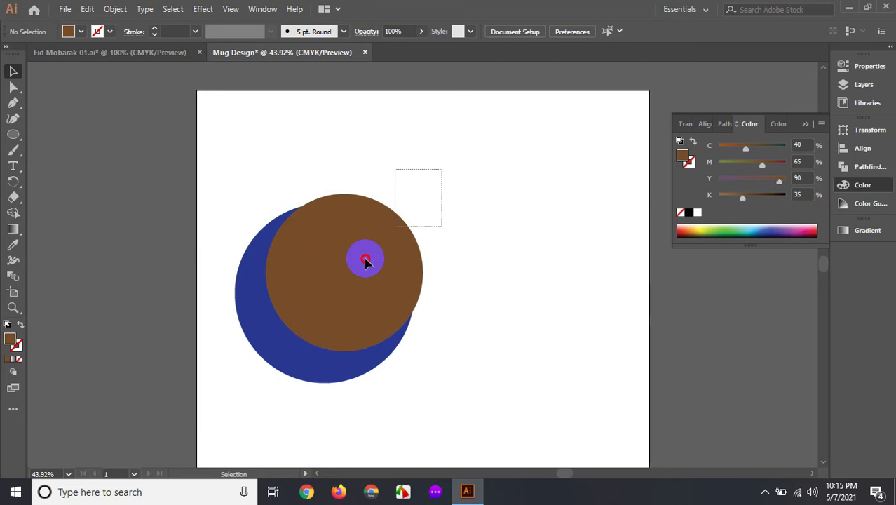
{"action": "left_click", "coordinate": [471, 231]}
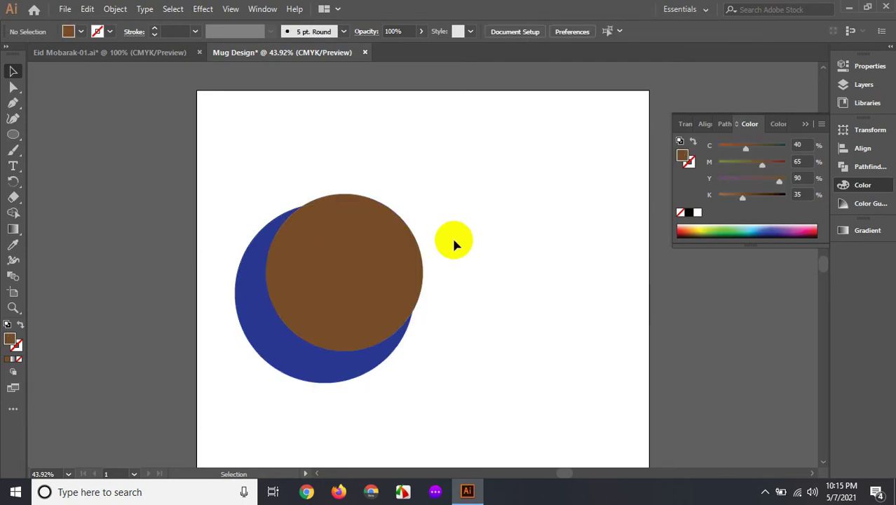
{"action": "left_click_drag", "start_coordinate": [263, 206], "coordinate": [309, 249]}
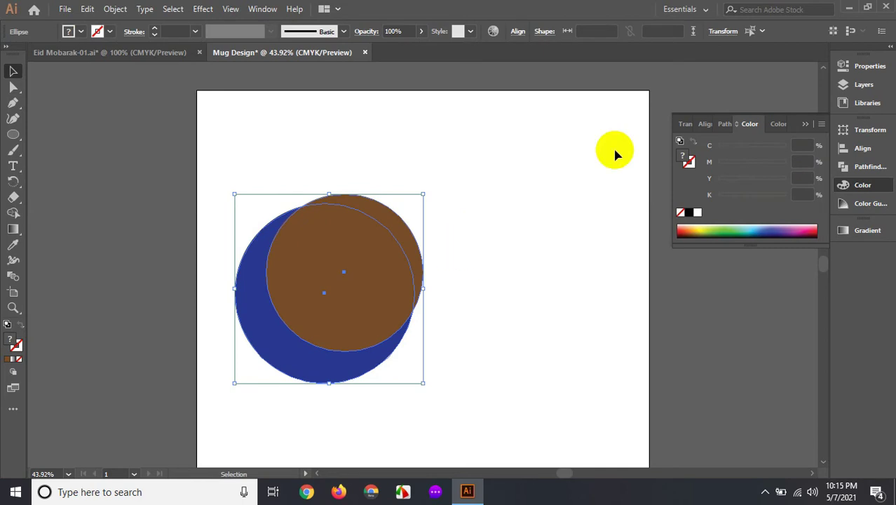
{"action": "left_click", "coordinate": [868, 167]}
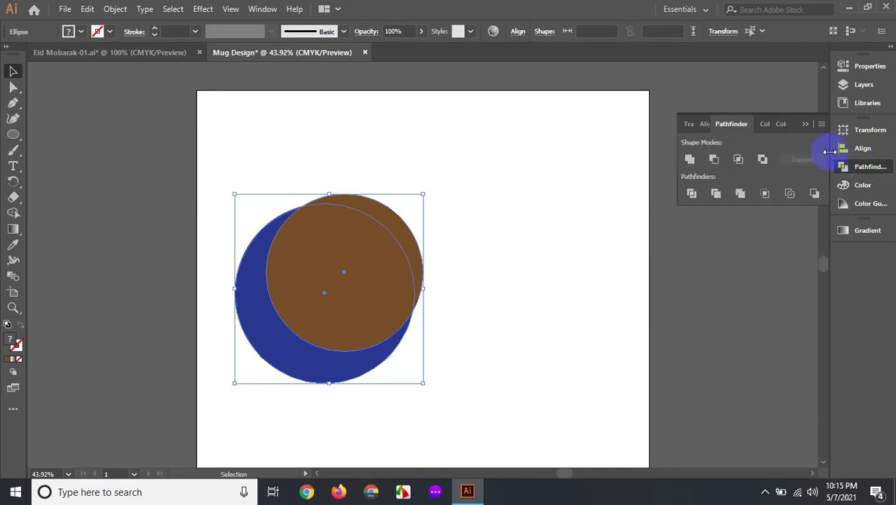
Pathfinder-divide the circles, ungroup, and delete the brown pieces, leaving a blue crescent.
{"action": "left_click", "coordinate": [691, 195]}
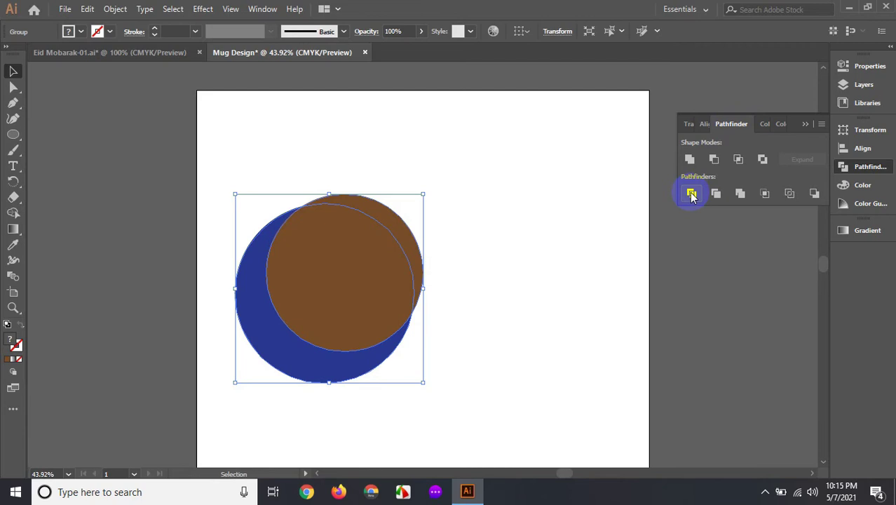
{"action": "left_click", "coordinate": [322, 236]}
{"action": "left_click_drag", "start_coordinate": [300, 200], "coordinate": [305, 252]}
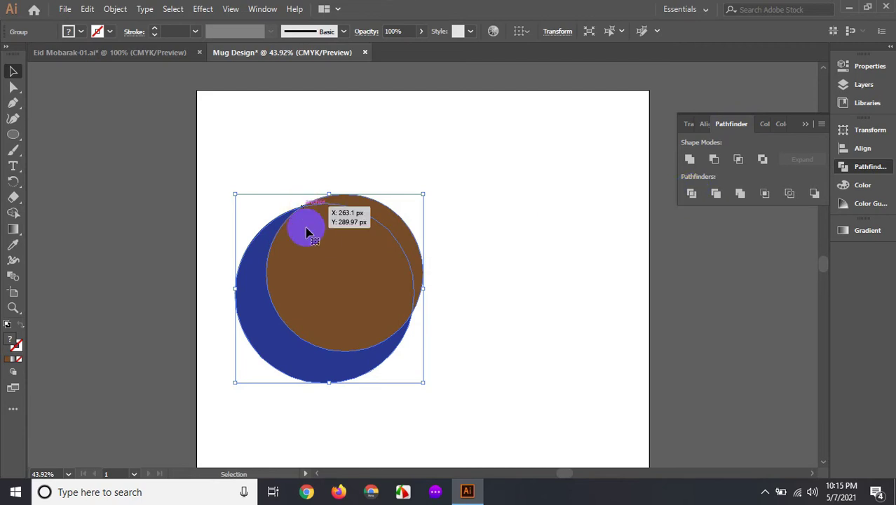
{"action": "right_click", "coordinate": [305, 251]}
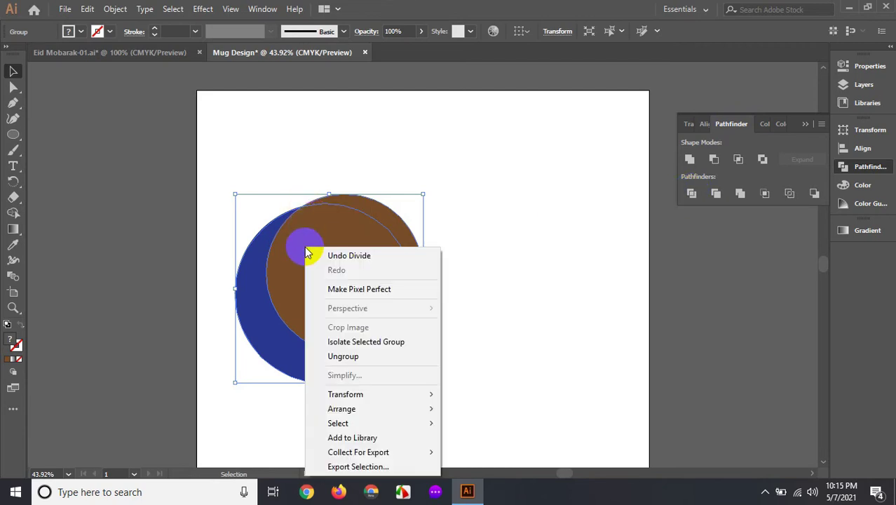
{"action": "left_click", "coordinate": [343, 357]}
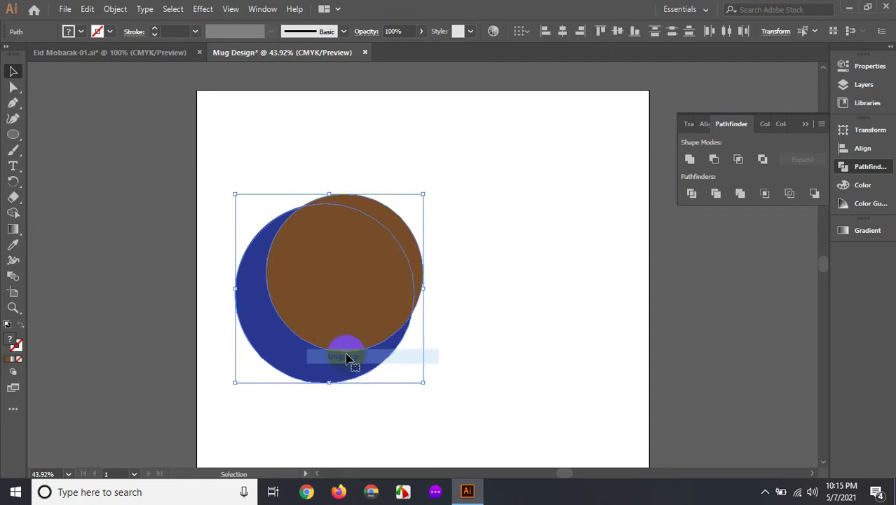
{"action": "left_click_drag", "start_coordinate": [340, 254], "coordinate": [450, 197]}
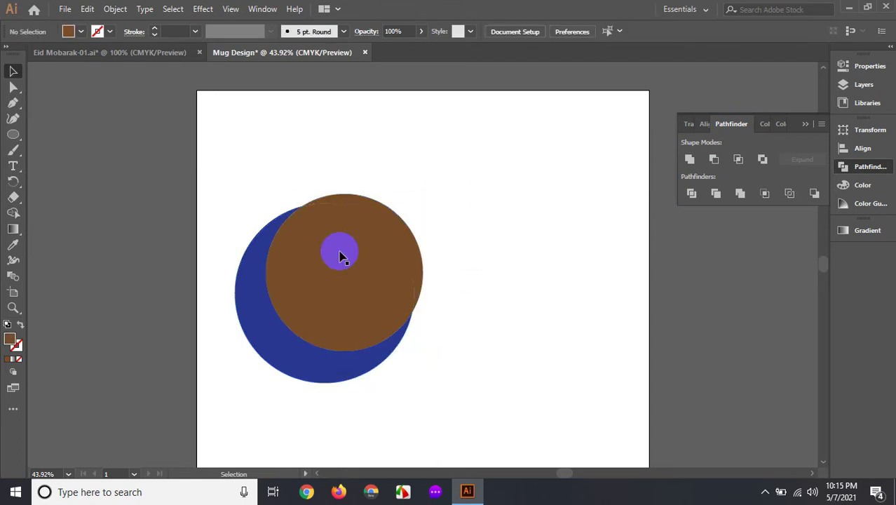
{"action": "key", "text": "Delete"}
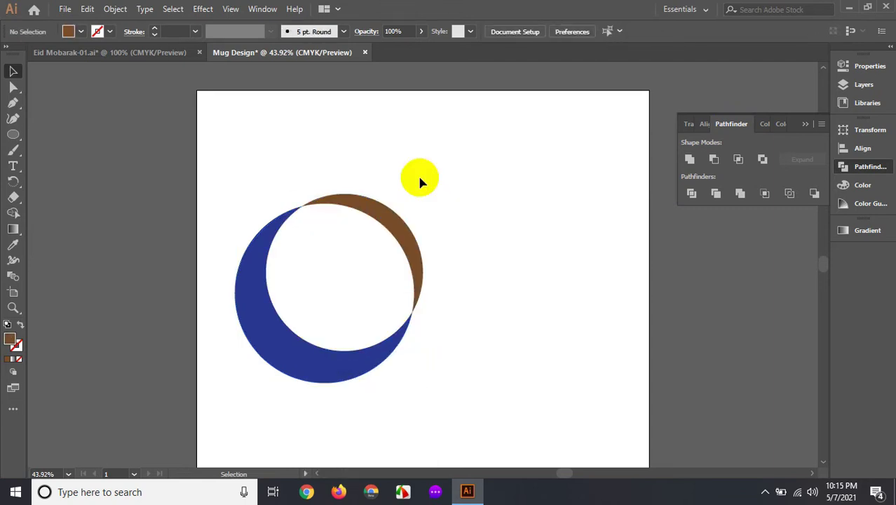
{"action": "left_click_drag", "start_coordinate": [412, 176], "coordinate": [356, 234]}
{"action": "key", "text": "Delete"}
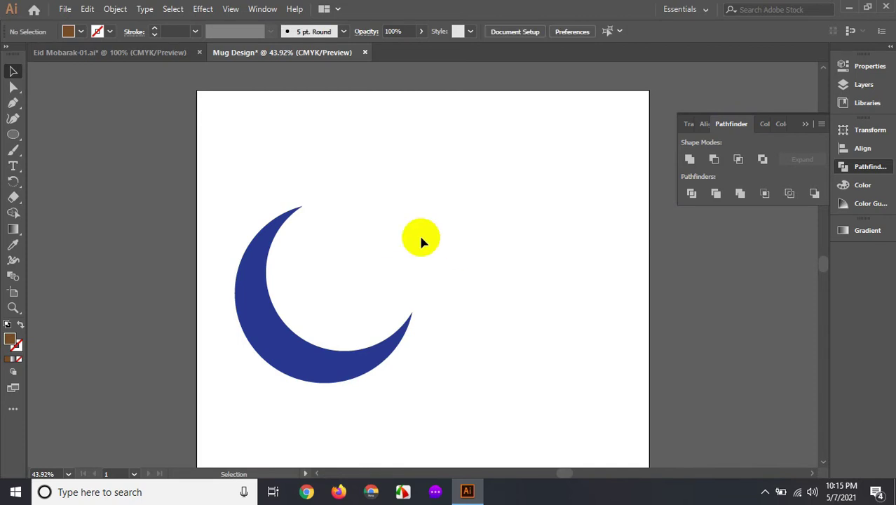
Nudge the blue crescent slightly right and down.
{"action": "left_click_drag", "start_coordinate": [240, 205], "coordinate": [319, 334]}
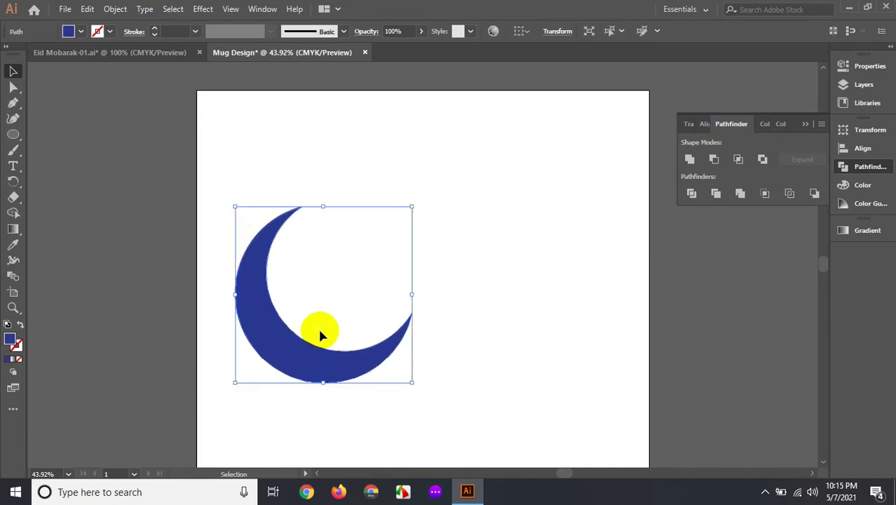
{"action": "left_click_drag", "start_coordinate": [333, 368], "coordinate": [359, 379]}
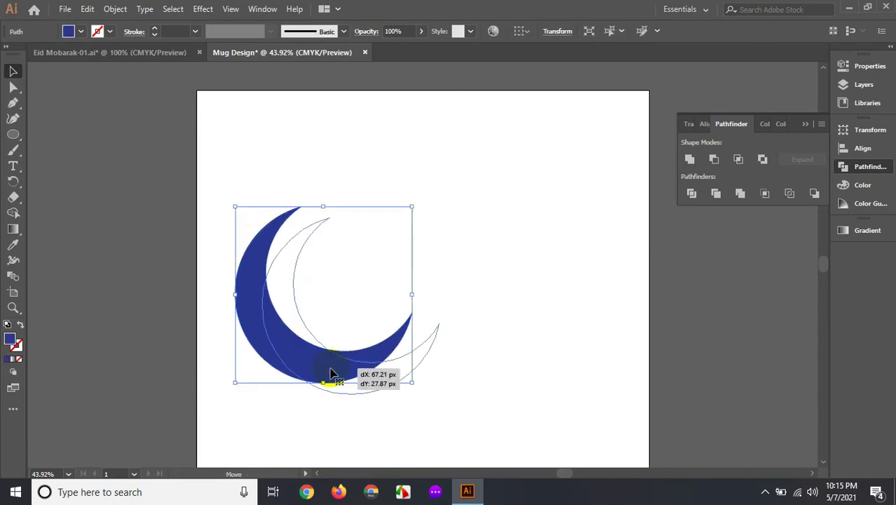
{"action": "left_click", "coordinate": [358, 175]}
{"action": "left_click_drag", "start_coordinate": [276, 194], "coordinate": [320, 264]}
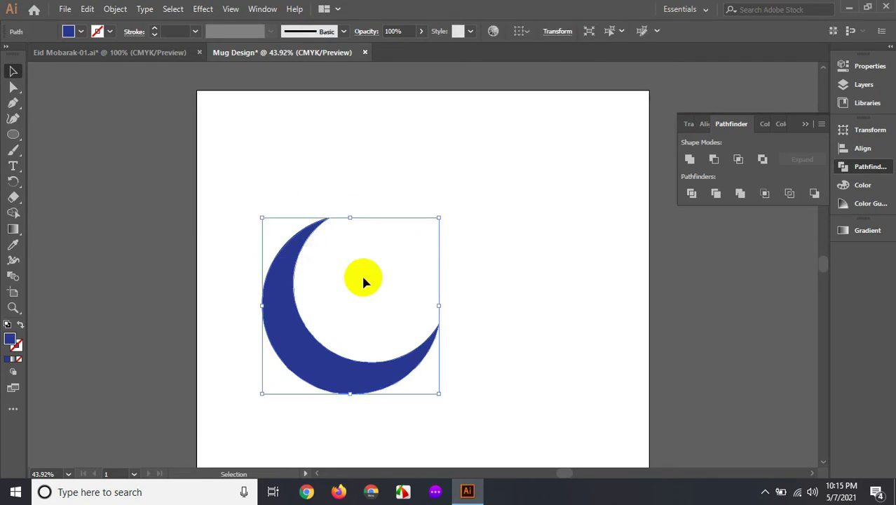
{"action": "left_click", "coordinate": [329, 169]}
{"action": "left_click_drag", "start_coordinate": [292, 194], "coordinate": [321, 262]}
{"action": "left_click", "coordinate": [13, 134]}
Draw a new brown-filled circle over the blue crescent.
{"action": "left_click_drag", "start_coordinate": [480, 208], "coordinate": [335, 220]}
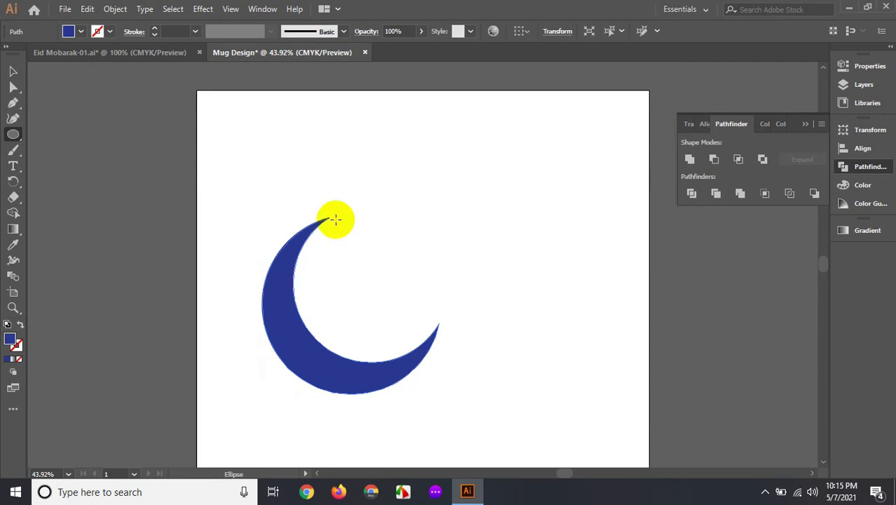
{"action": "left_click_drag", "start_coordinate": [333, 291], "coordinate": [385, 372]}
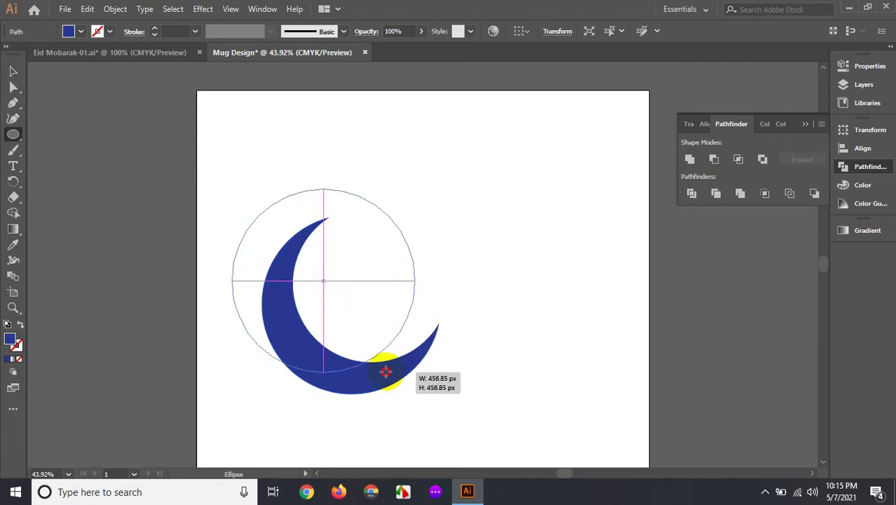
{"action": "left_click_drag", "start_coordinate": [386, 372], "coordinate": [384, 369]}
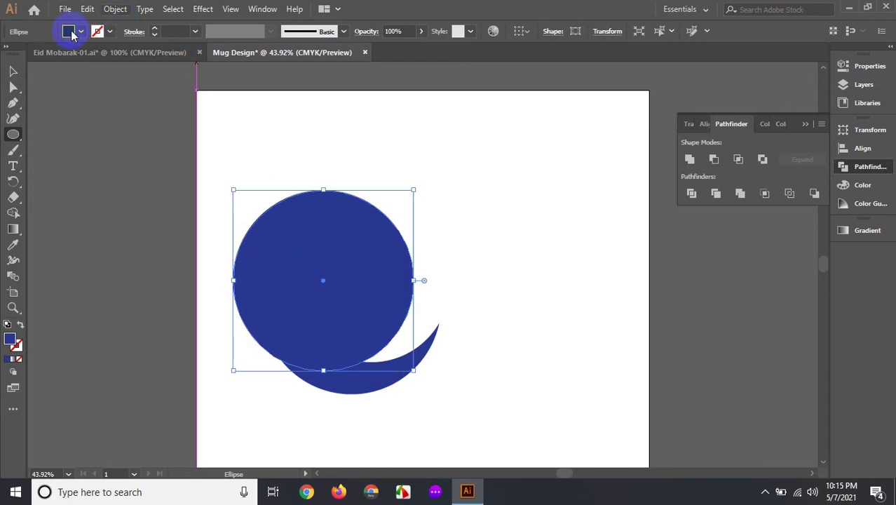
{"action": "left_click", "coordinate": [73, 35]}
{"action": "left_click", "coordinate": [110, 70]}
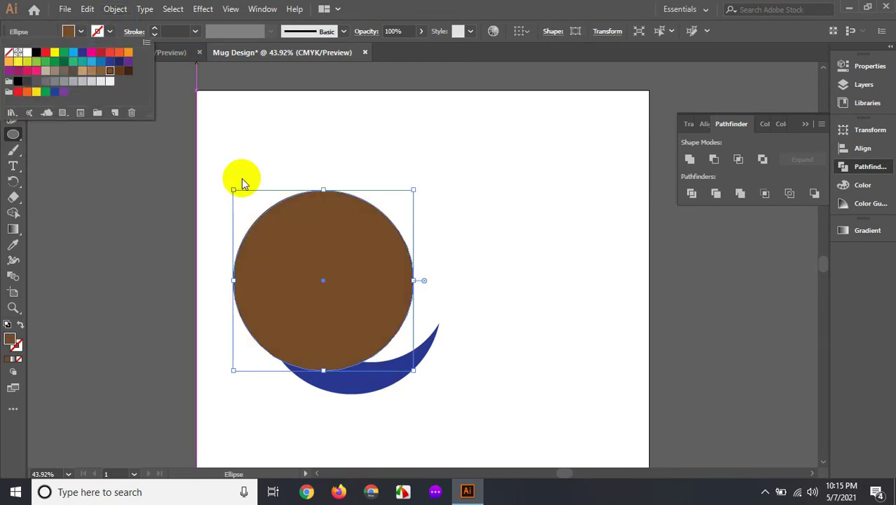
{"action": "left_click_drag", "start_coordinate": [315, 257], "coordinate": [354, 280]}
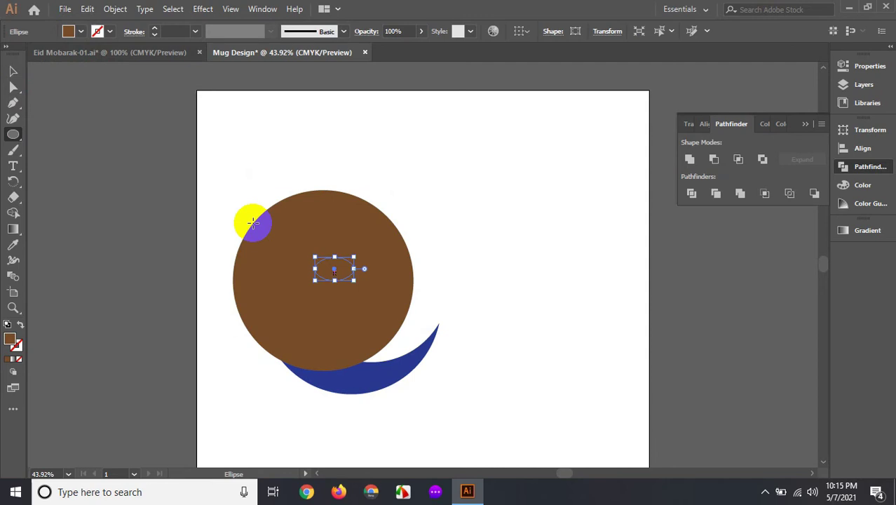
{"action": "key", "text": "Delete"}
{"action": "left_click", "coordinate": [12, 71]}
{"action": "key", "text": "v"}
Resize and nudge the brown circle so only a thin blue edge shows left and bottom.
{"action": "mouse_move", "coordinate": [286, 240]}
{"action": "left_mouse_down"}
{"action": "mouse_move", "coordinate": [352, 243]}
{"action": "mouse_move", "coordinate": [332, 253]}
{"action": "left_mouse_up"}
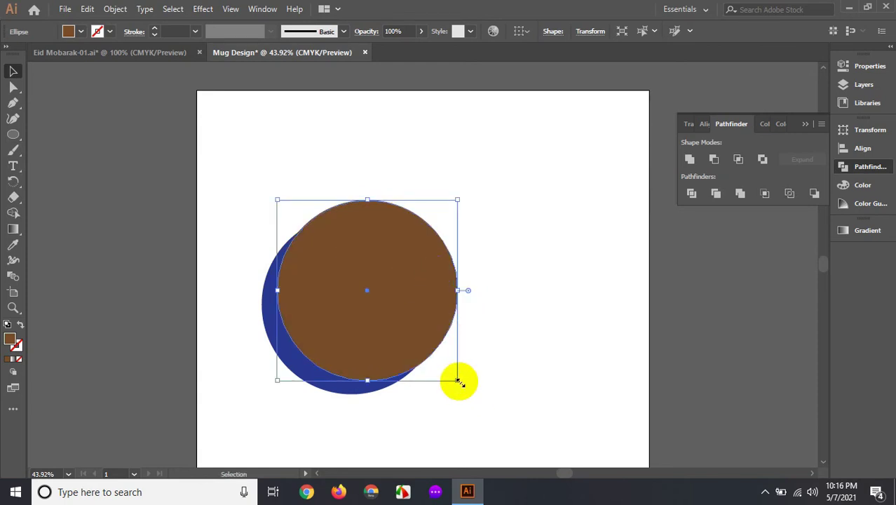
{"action": "left_click_drag", "start_coordinate": [456, 381], "coordinate": [446, 369]}
{"action": "left_click_drag", "start_coordinate": [409, 310], "coordinate": [405, 321]}
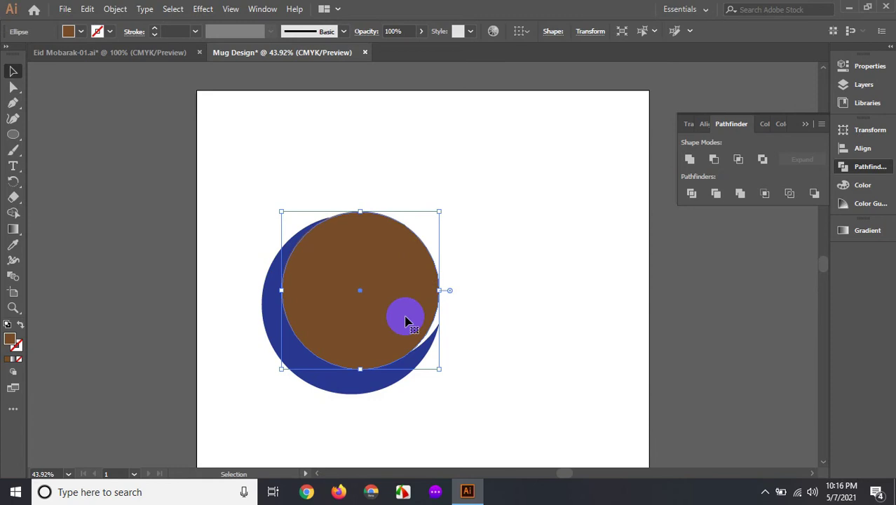
{"action": "key", "text": "Right"}
{"action": "key", "text": "Right"}
{"action": "key", "text": "Right"}
{"action": "key", "text": "Right"}
{"action": "key", "text": "Right"}
{"action": "key", "text": "Right"}
{"action": "key", "text": "Right"}
{"action": "key", "text": "Right"}
{"action": "key", "text": "Right"}
{"action": "key", "text": "Right"}
{"action": "key", "text": "Right"}
{"action": "key", "text": "Right"}
{"action": "key", "text": "Right"}
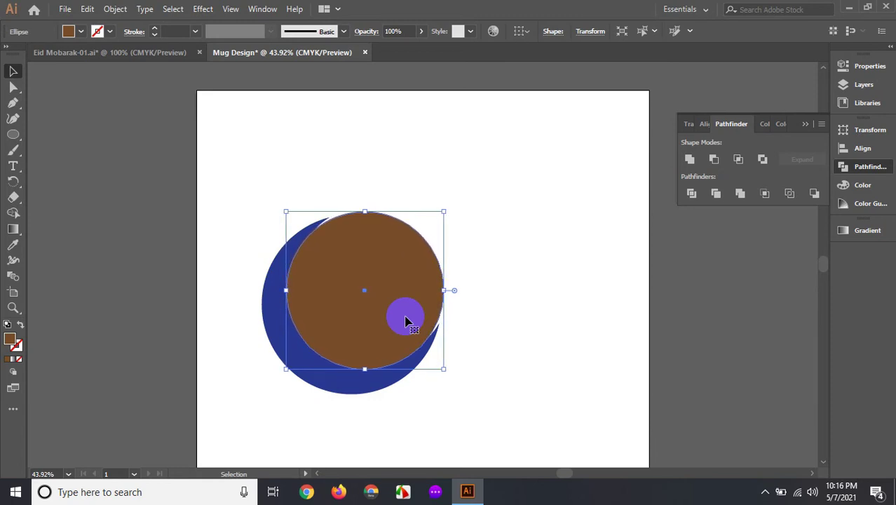
{"action": "left_click", "coordinate": [368, 304]}
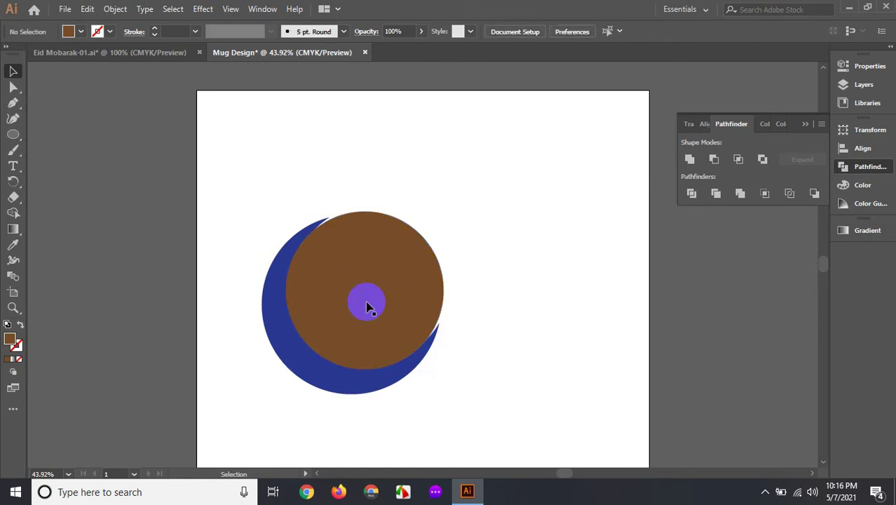
{"action": "left_click", "coordinate": [298, 360]}
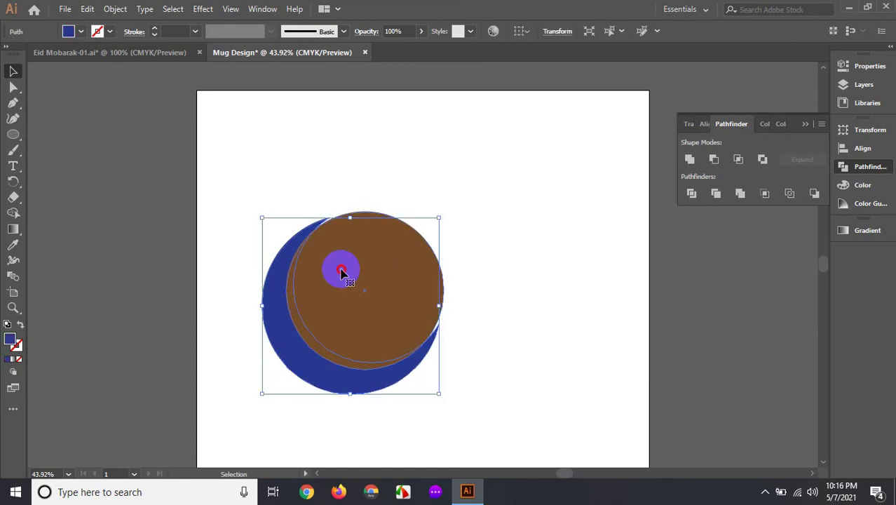
{"action": "left_click", "coordinate": [350, 266]}
{"action": "left_click_drag", "start_coordinate": [352, 265], "coordinate": [343, 273]}
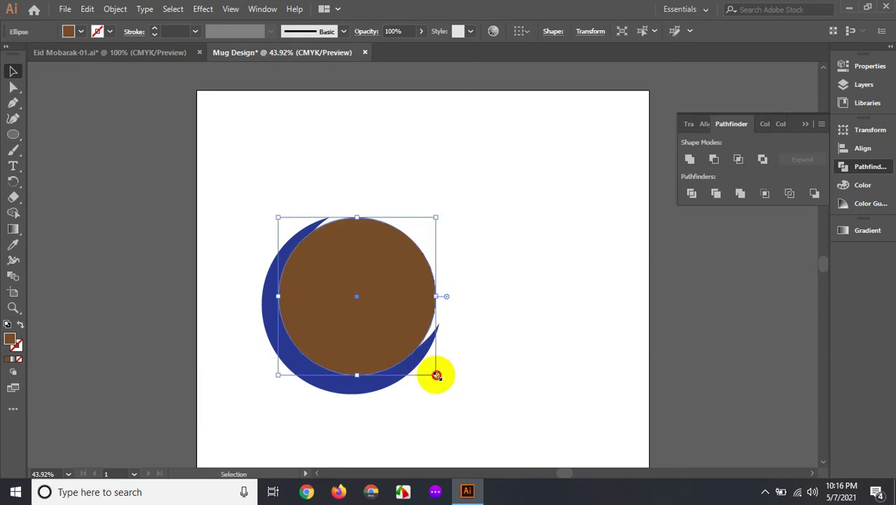
{"action": "left_click_drag", "start_coordinate": [436, 375], "coordinate": [438, 380]}
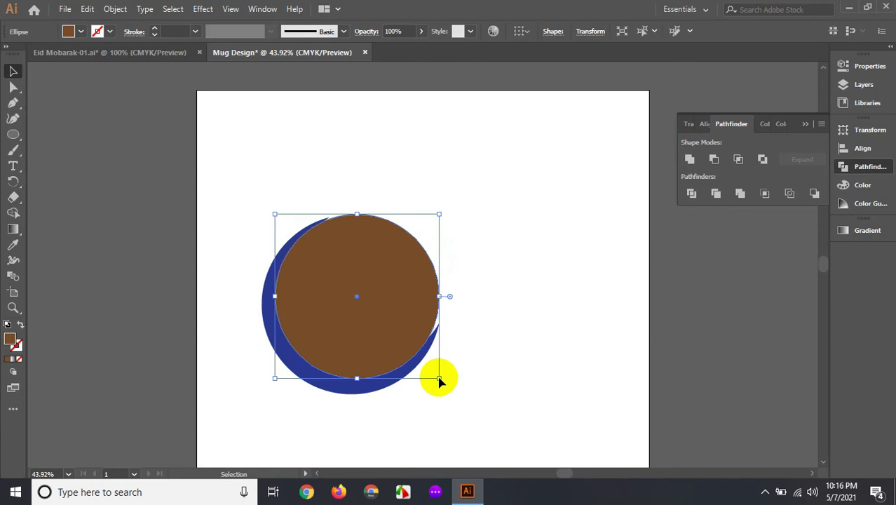
{"action": "key", "text": "Right"}
{"action": "key", "text": "Right"}
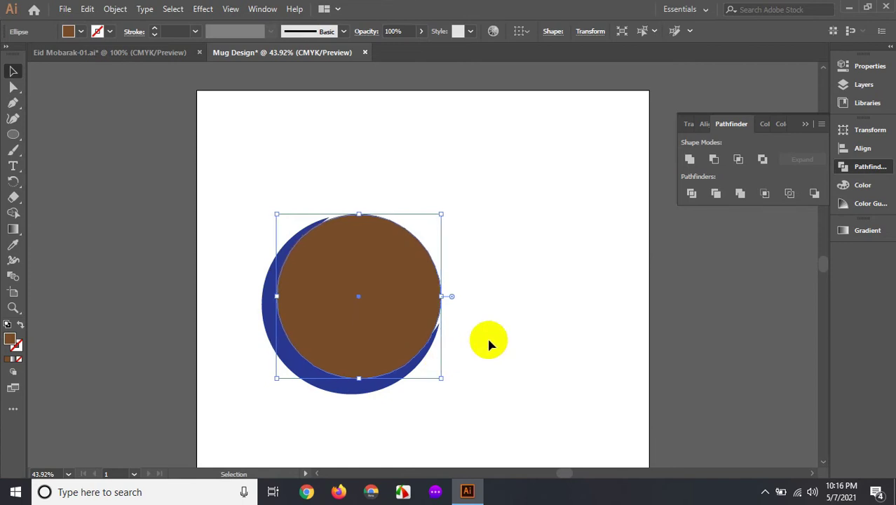
{"action": "left_click", "coordinate": [387, 301]}
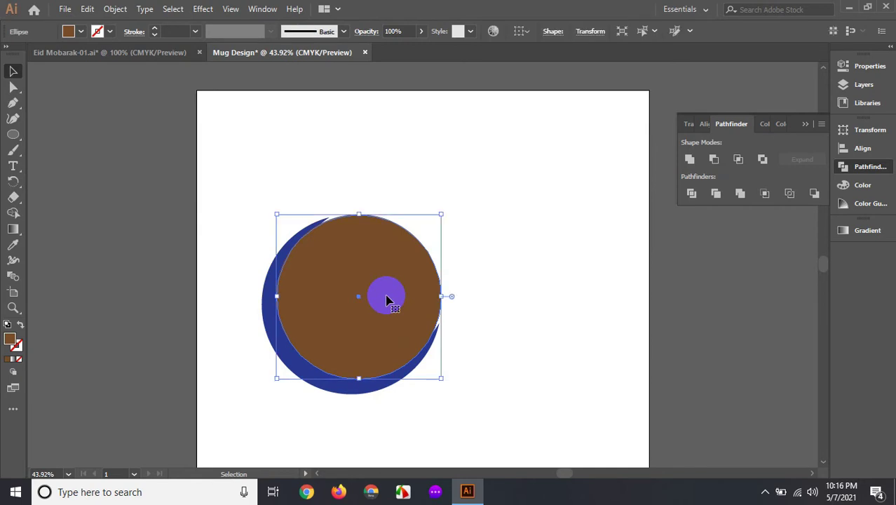
Alt-drag a copy of the brown circle up-right, fill it cyan, and select both circles.
{"action": "left_click_drag", "start_coordinate": [367, 272], "coordinate": [389, 256]}
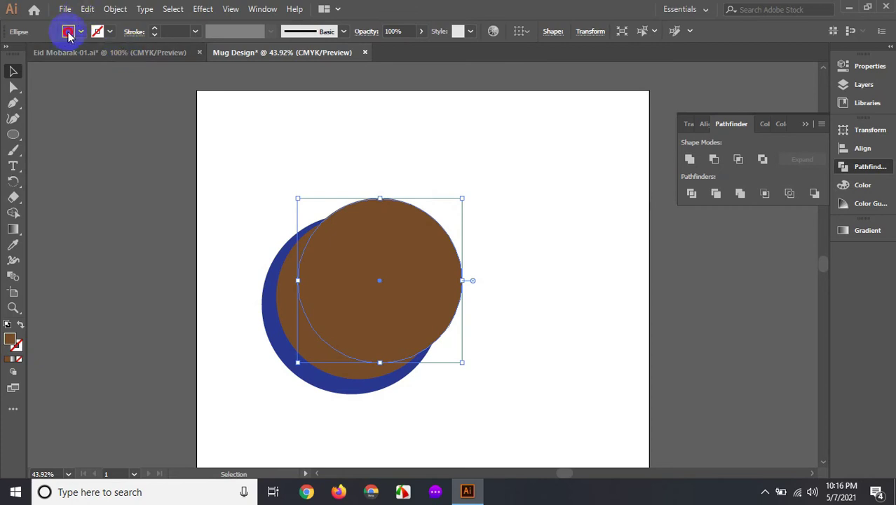
{"action": "left_click", "coordinate": [68, 31]}
{"action": "left_click", "coordinate": [64, 50]}
{"action": "left_click", "coordinate": [439, 280]}
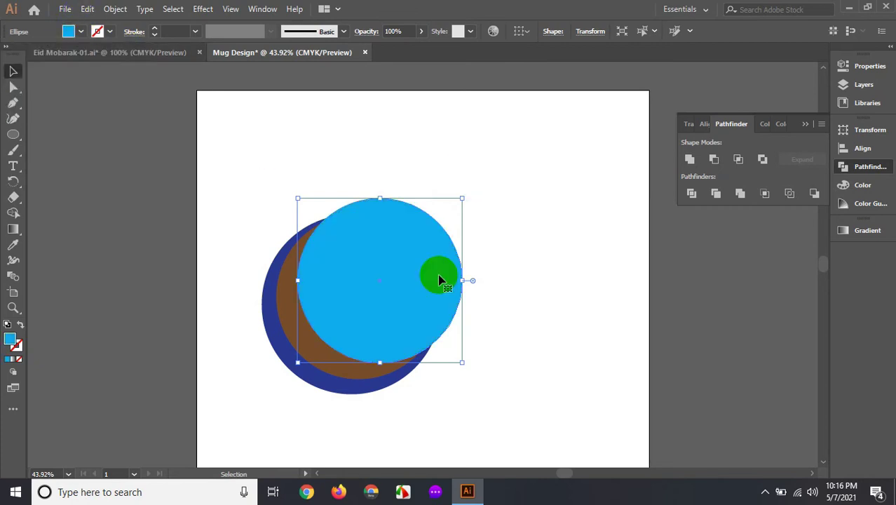
{"action": "left_click", "coordinate": [494, 253]}
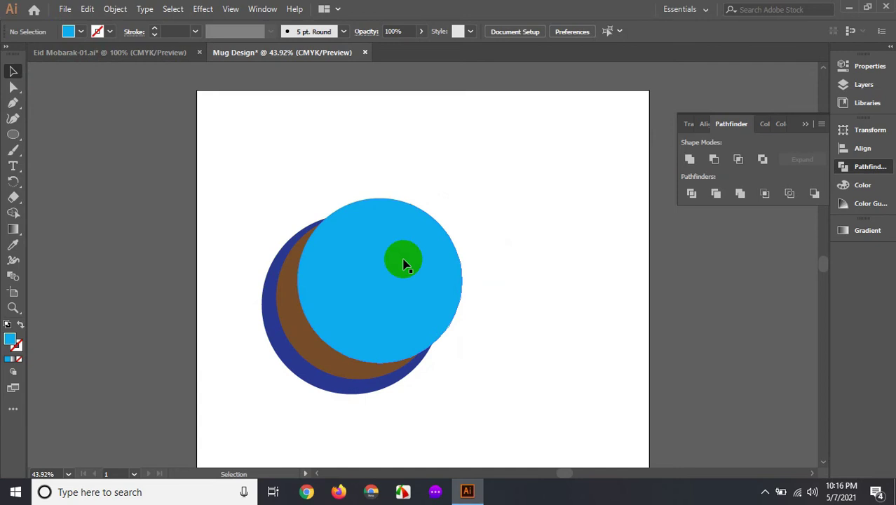
{"action": "left_click", "coordinate": [403, 261]}
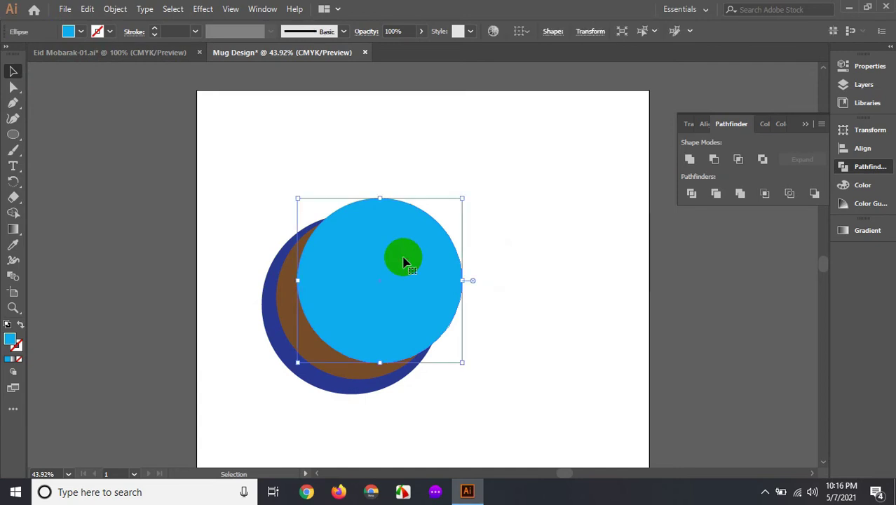
{"action": "left_click", "coordinate": [286, 293], "text": "shift"}
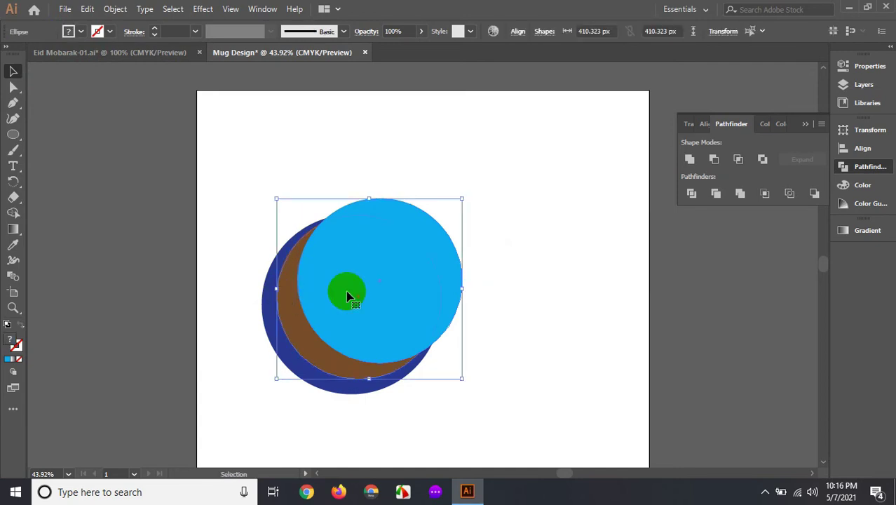
Pathfinder-divide the cyan and brown circles, then undo the division.
{"action": "left_click", "coordinate": [690, 194]}
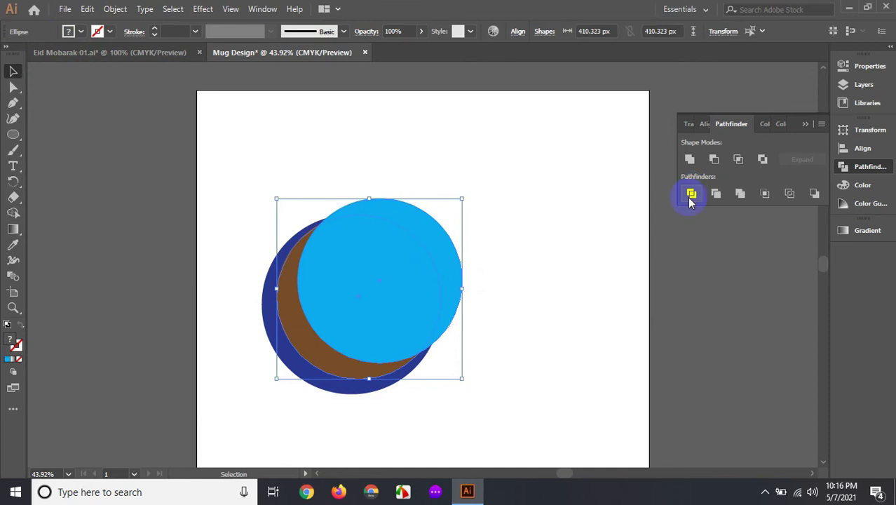
{"action": "left_click", "coordinate": [690, 194]}
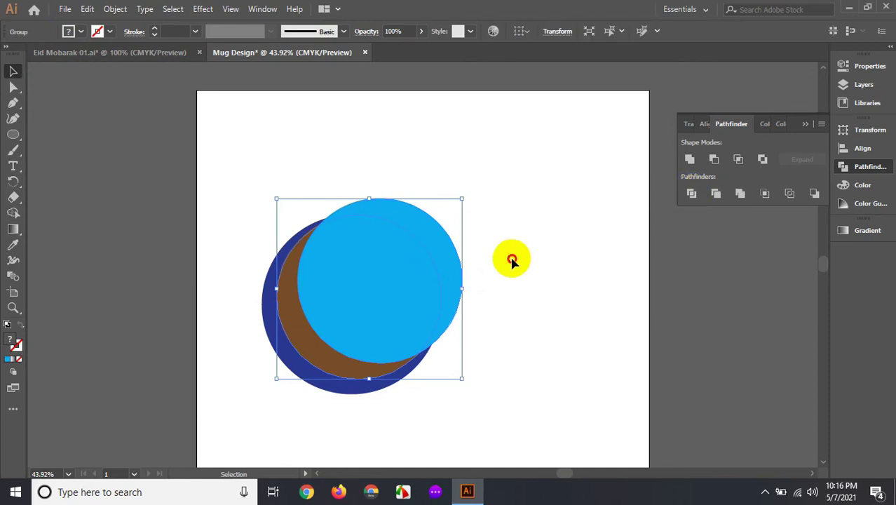
{"action": "left_click", "coordinate": [527, 251]}
{"action": "left_click", "coordinate": [417, 265]}
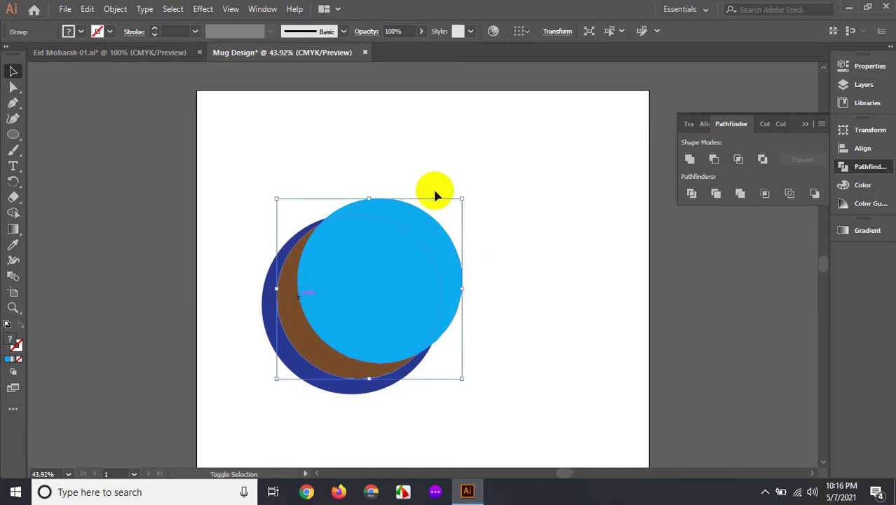
{"action": "left_click", "coordinate": [438, 159]}
{"action": "left_click", "coordinate": [379, 250]}
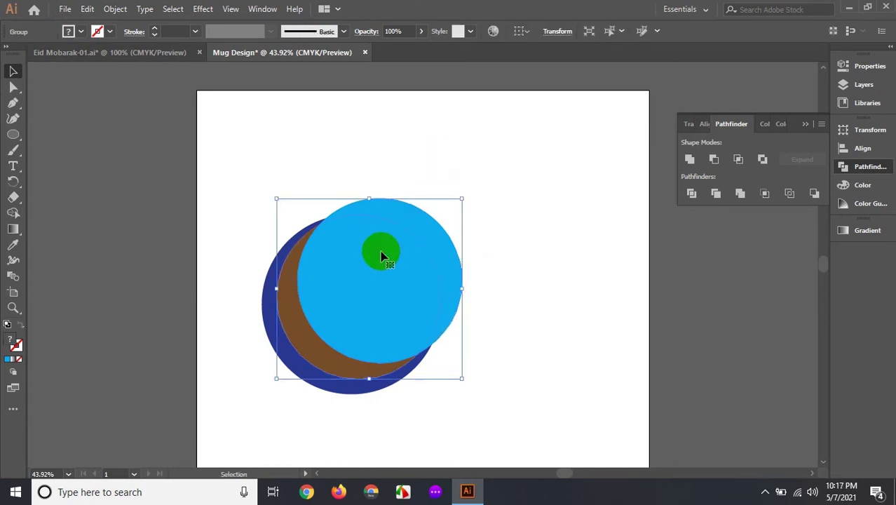
{"action": "left_click_drag", "start_coordinate": [348, 267], "coordinate": [474, 216]}
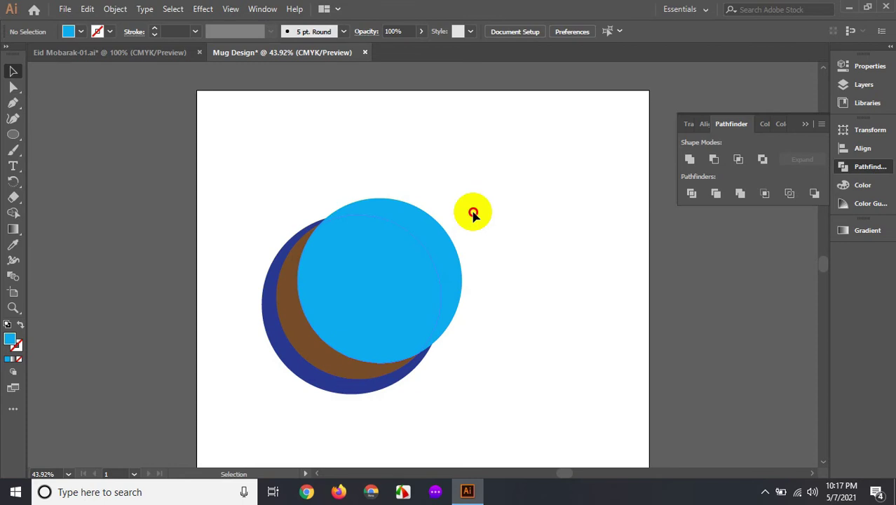
{"action": "key", "text": "a"}
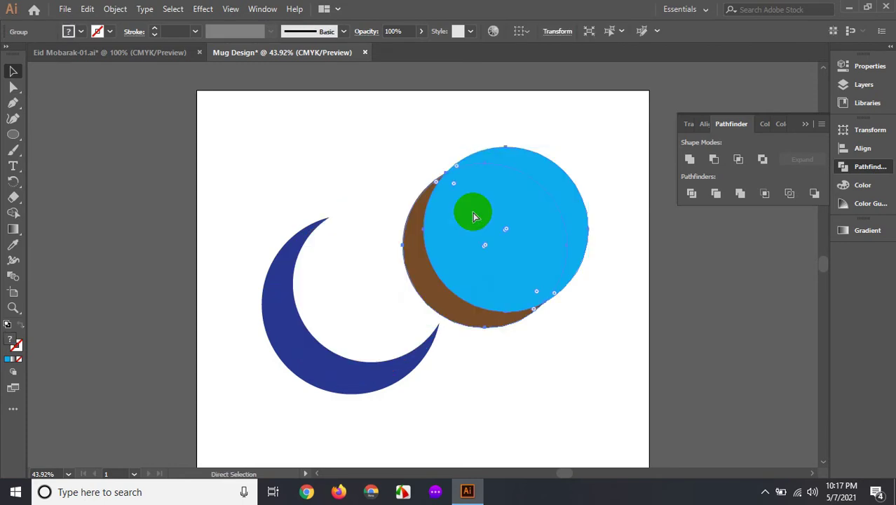
{"action": "key", "text": "ctrl+z"}
{"action": "left_click", "coordinate": [466, 166]}
{"action": "left_click", "coordinate": [308, 299]}
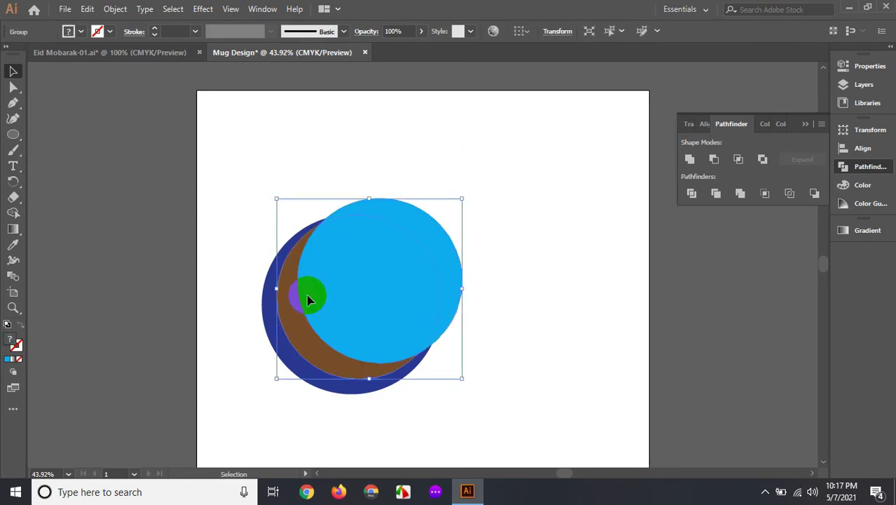
{"action": "right_click", "coordinate": [325, 265]}
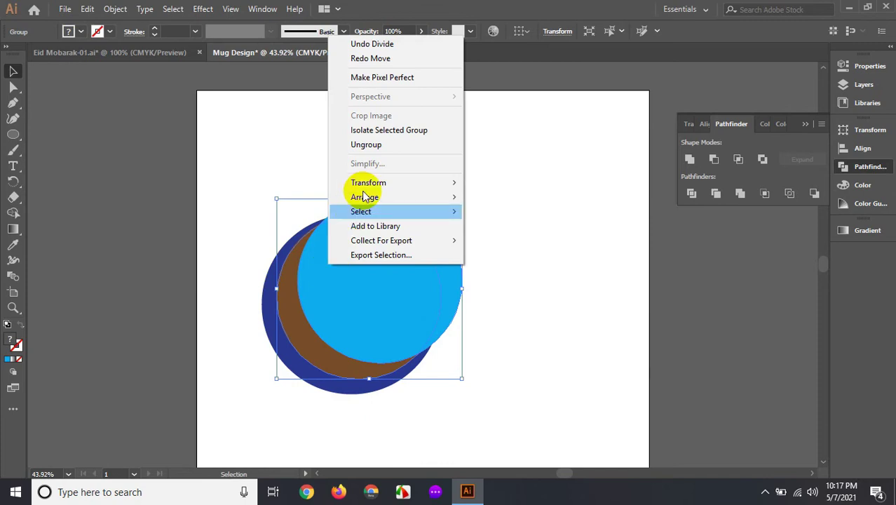
{"action": "left_click", "coordinate": [516, 169]}
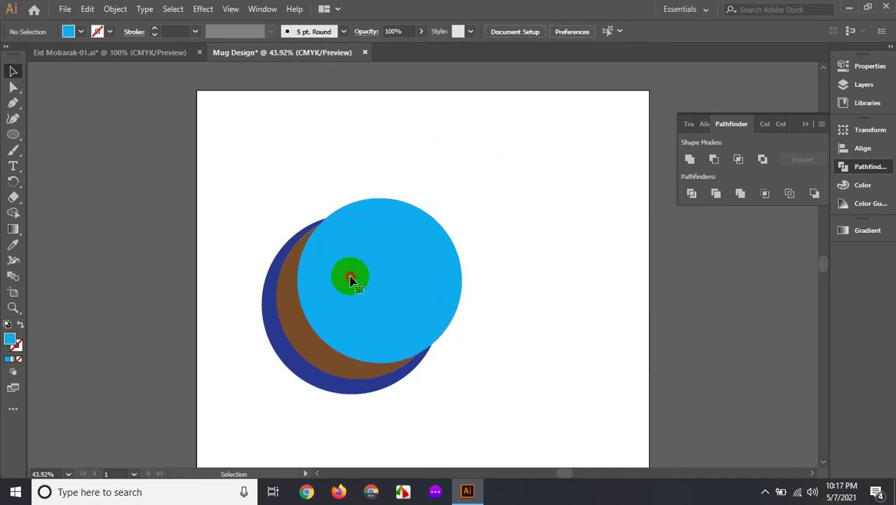
Divide the circles again, ungroup, and delete the cyan circle, leaving a brown crescent.
{"action": "left_click", "coordinate": [298, 311]}
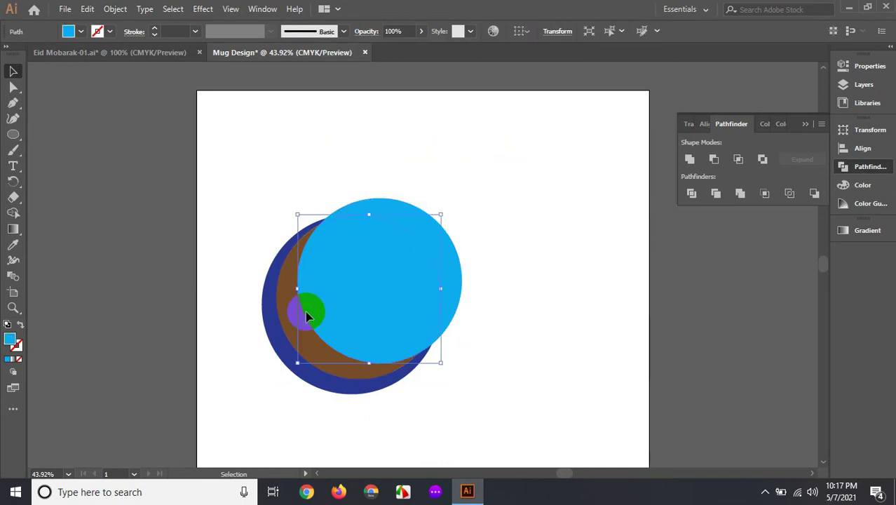
{"action": "left_click", "coordinate": [691, 195]}
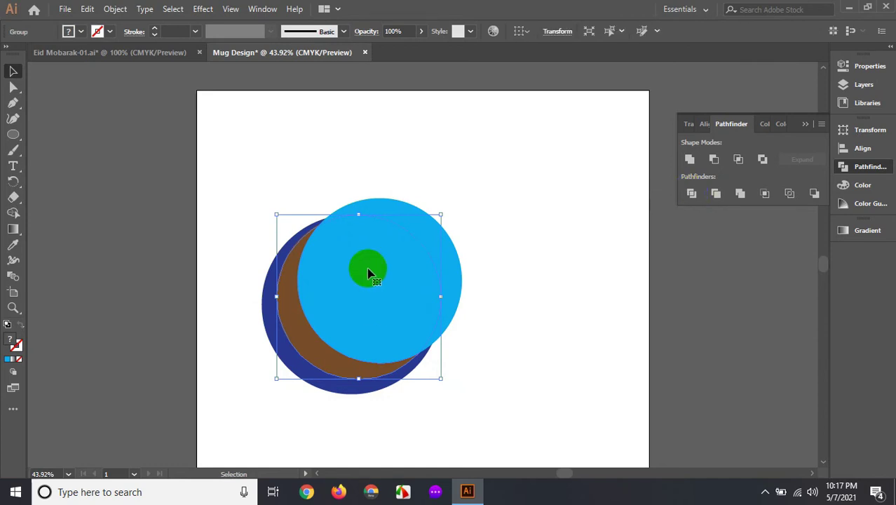
{"action": "right_click", "coordinate": [367, 265]}
{"action": "left_click", "coordinate": [406, 148]}
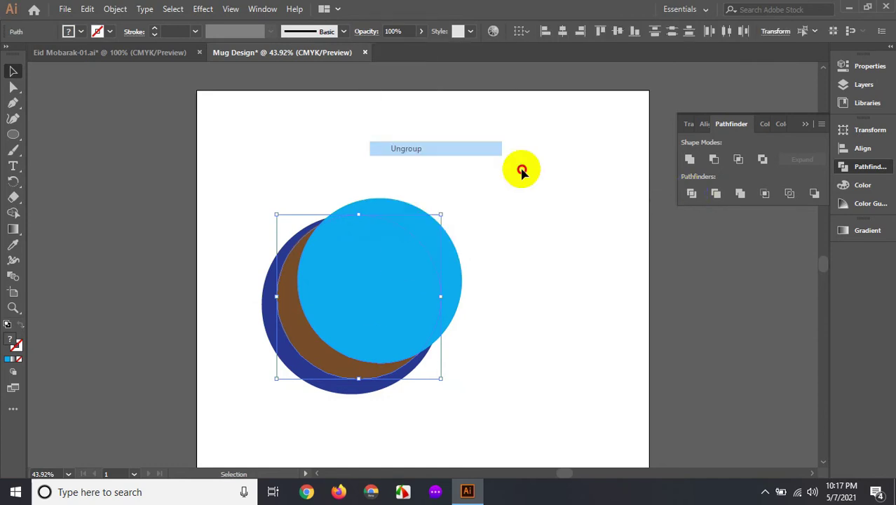
{"action": "left_click", "coordinate": [522, 169]}
{"action": "left_click_drag", "start_coordinate": [420, 226], "coordinate": [494, 216]}
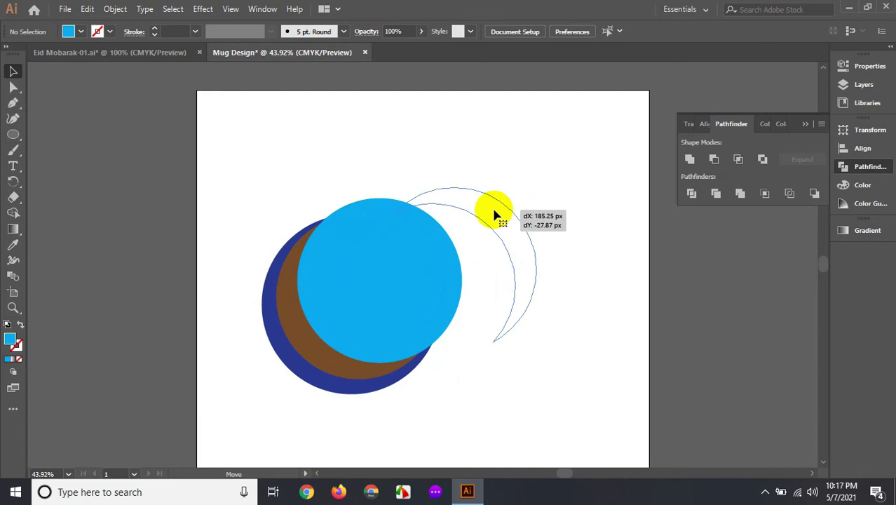
{"action": "key", "text": "ctrl+z"}
{"action": "left_click_drag", "start_coordinate": [390, 253], "coordinate": [473, 203]}
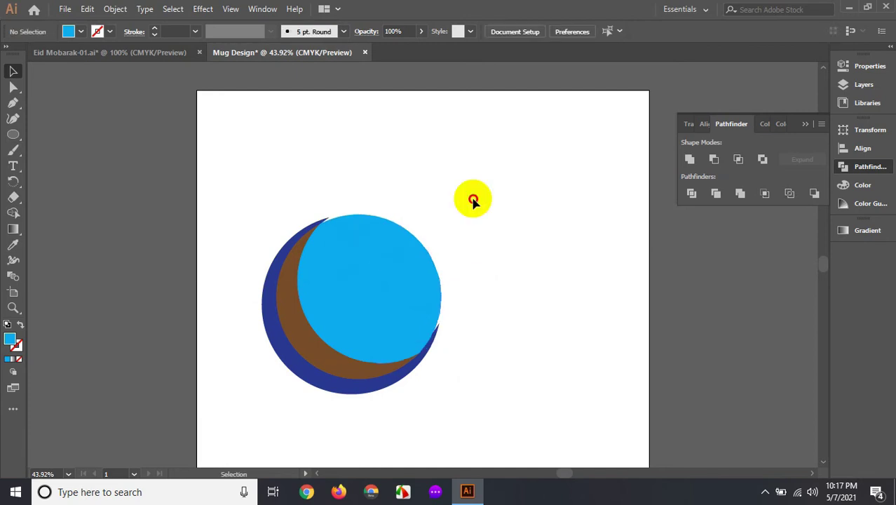
{"action": "key", "text": "Delete"}
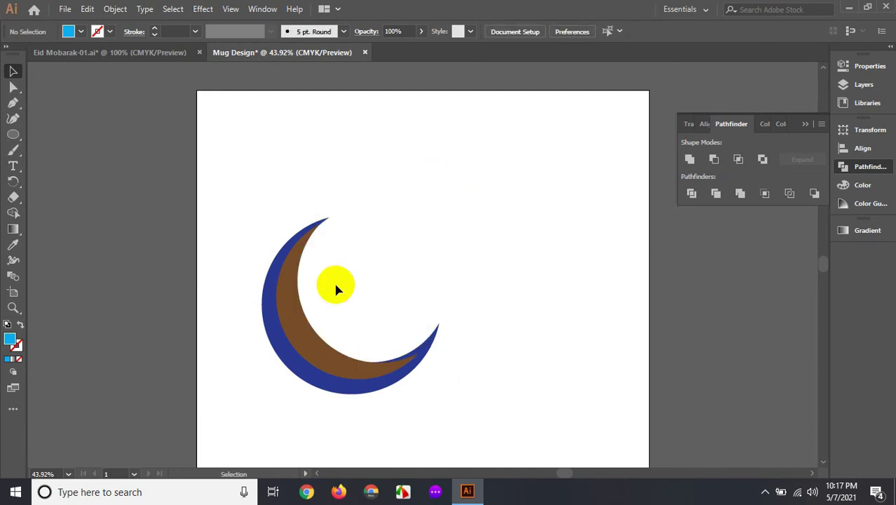
{"action": "left_click", "coordinate": [300, 316]}
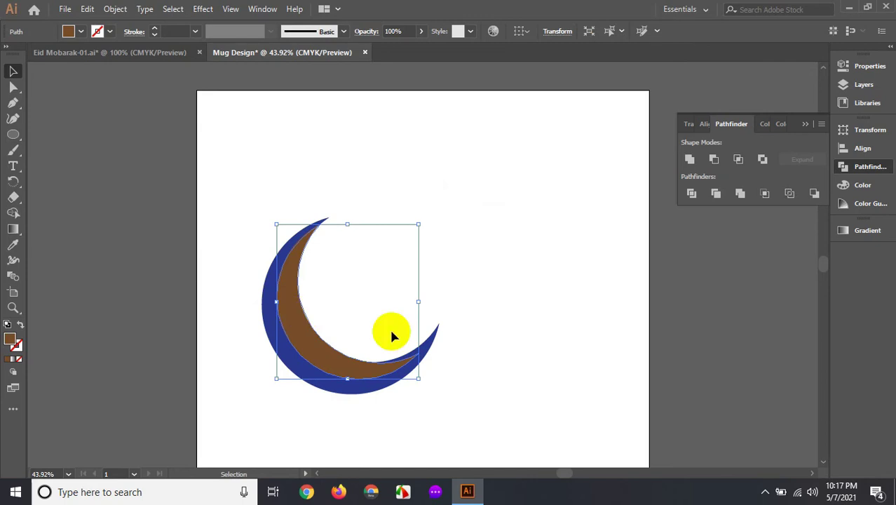
{"action": "left_click_drag", "start_coordinate": [427, 372], "coordinate": [428, 366]}
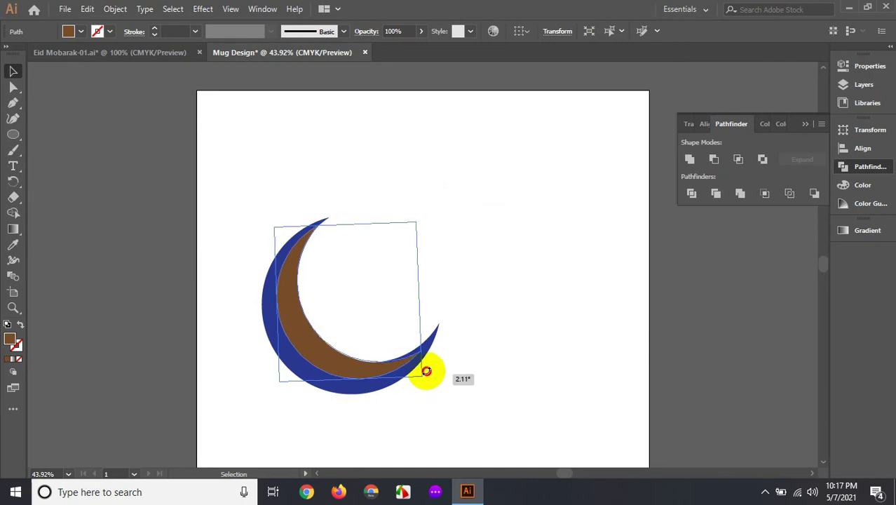
{"action": "left_click_drag", "start_coordinate": [320, 362], "coordinate": [326, 358]}
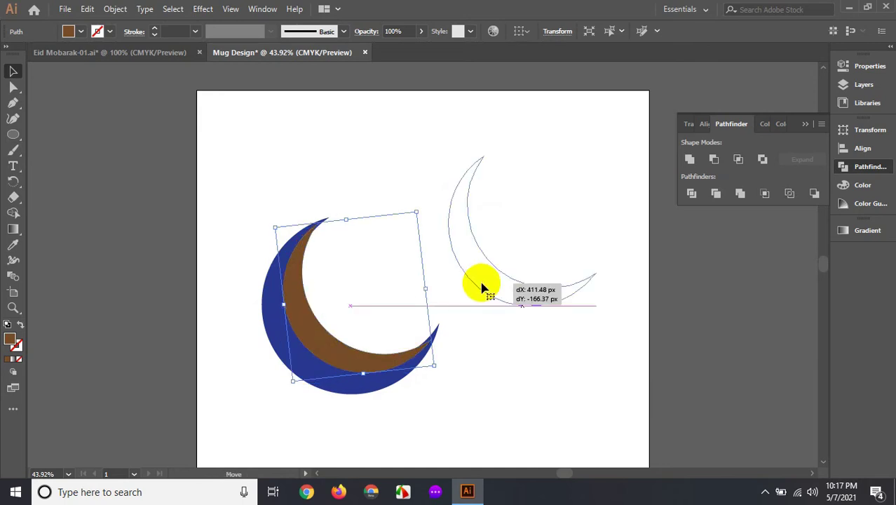
{"action": "left_click_drag", "start_coordinate": [327, 357], "coordinate": [499, 286]}
{"action": "key", "text": "ctrl+="}
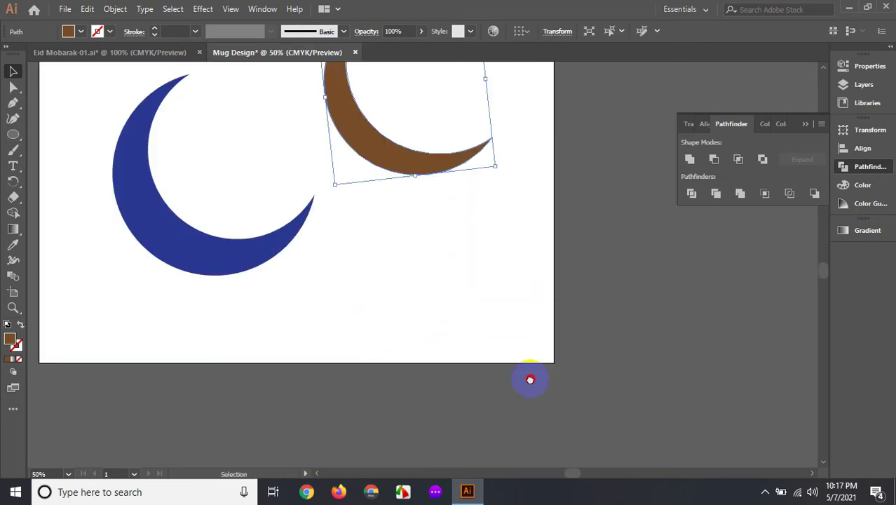
{"action": "left_click_drag", "start_coordinate": [449, 261], "coordinate": [435, 290]}
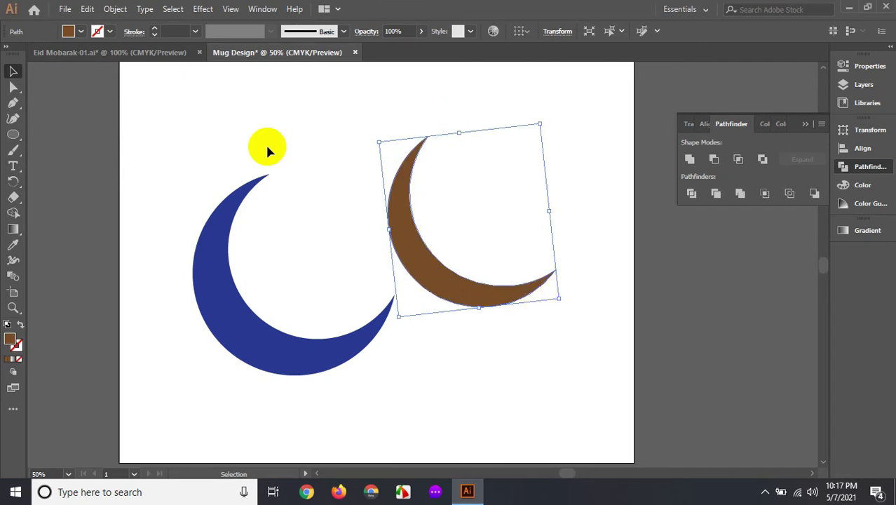
{"action": "mouse_move", "coordinate": [404, 201]}
{"action": "left_mouse_down"}
{"action": "mouse_move", "coordinate": [440, 258]}
{"action": "mouse_move", "coordinate": [435, 284]}
{"action": "mouse_move", "coordinate": [403, 253]}
{"action": "left_mouse_up"}
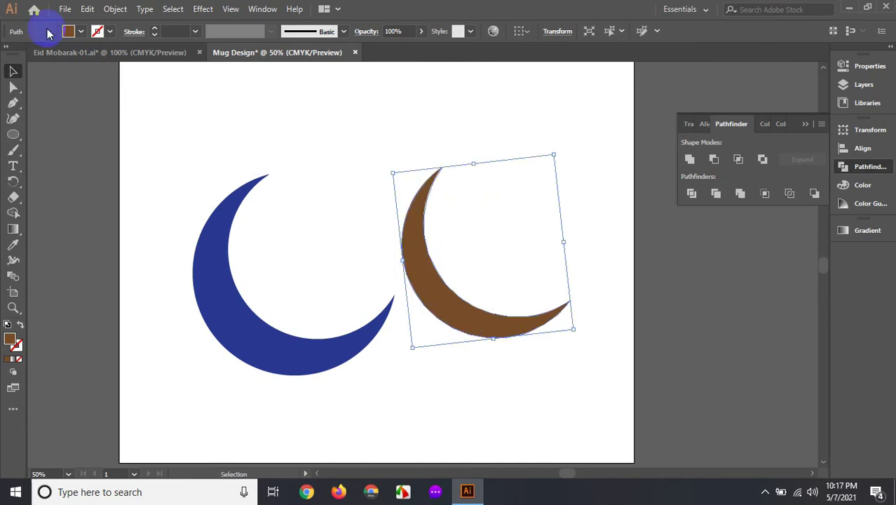
{"action": "left_click", "coordinate": [82, 31]}
{"action": "left_click", "coordinate": [204, 112]}
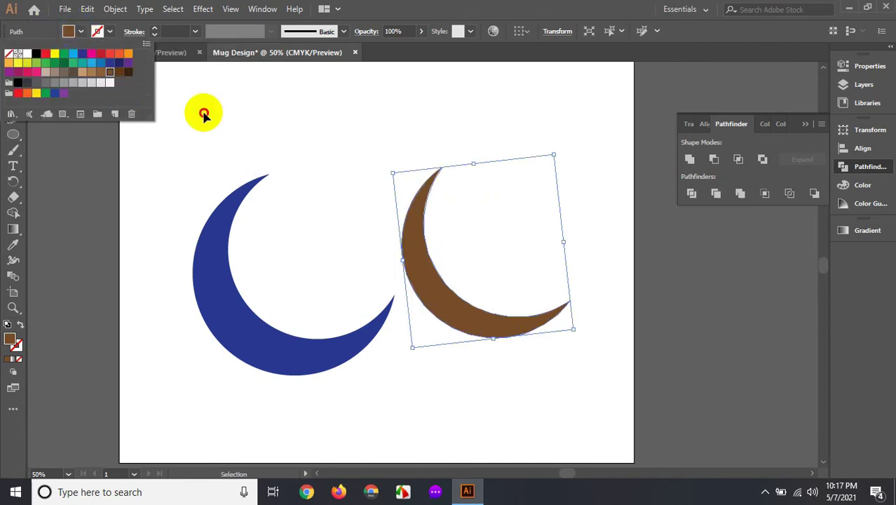
Draw a circle above the brown crescent's right tip, fill it orange, and move it down about 56 px.
{"action": "left_click", "coordinate": [13, 135]}
{"action": "left_click_drag", "start_coordinate": [491, 127], "coordinate": [570, 207]}
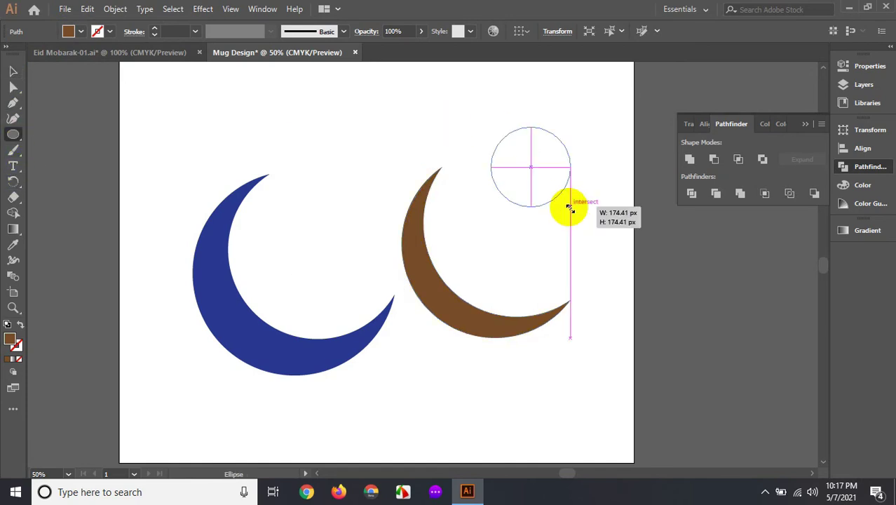
{"action": "left_click", "coordinate": [82, 32]}
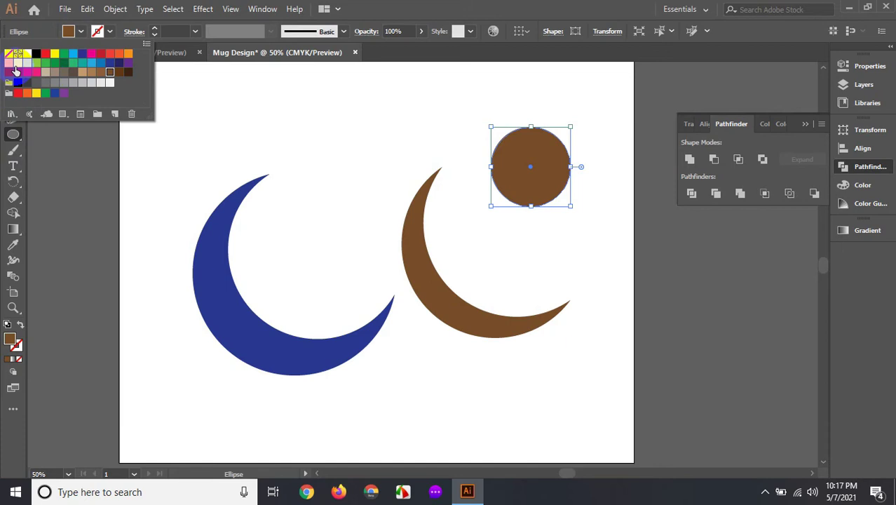
{"action": "left_click", "coordinate": [11, 64]}
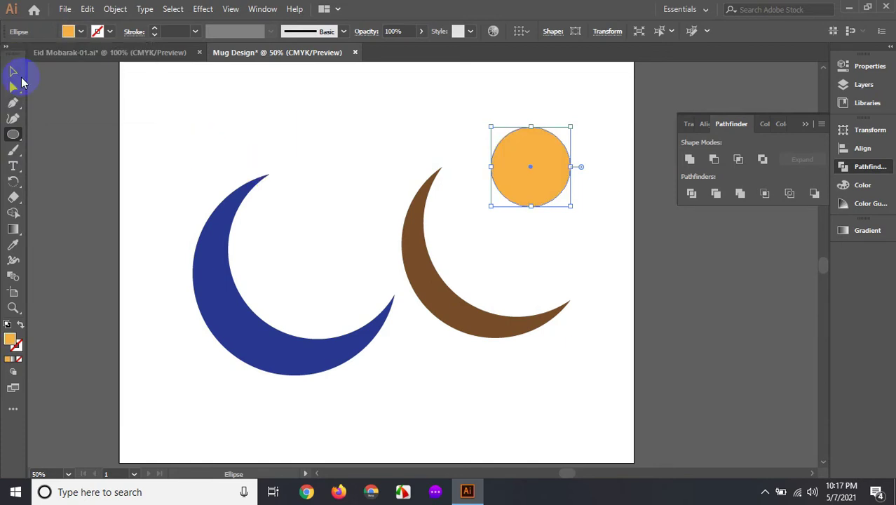
{"action": "key", "text": "v"}
{"action": "left_click", "coordinate": [309, 95]}
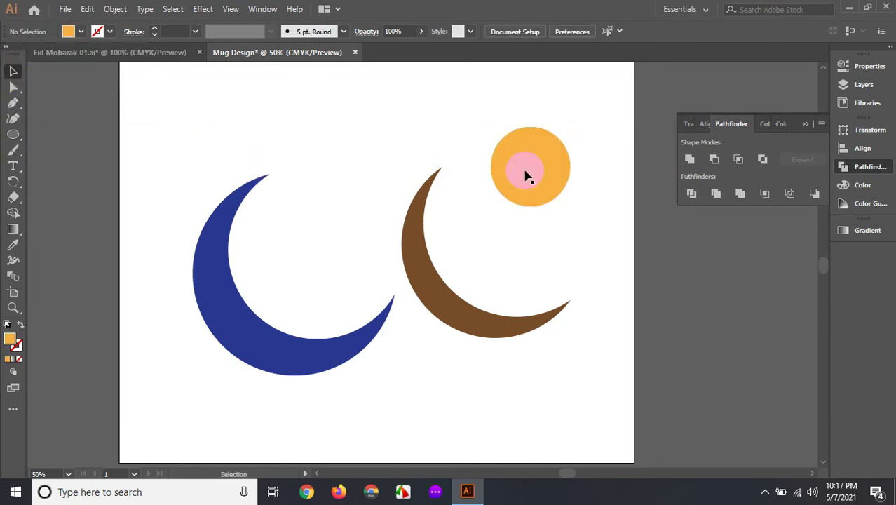
{"action": "left_click", "coordinate": [421, 210]}
{"action": "left_click_drag", "start_coordinate": [548, 193], "coordinate": [549, 234]}
{"action": "left_click", "coordinate": [436, 285]}
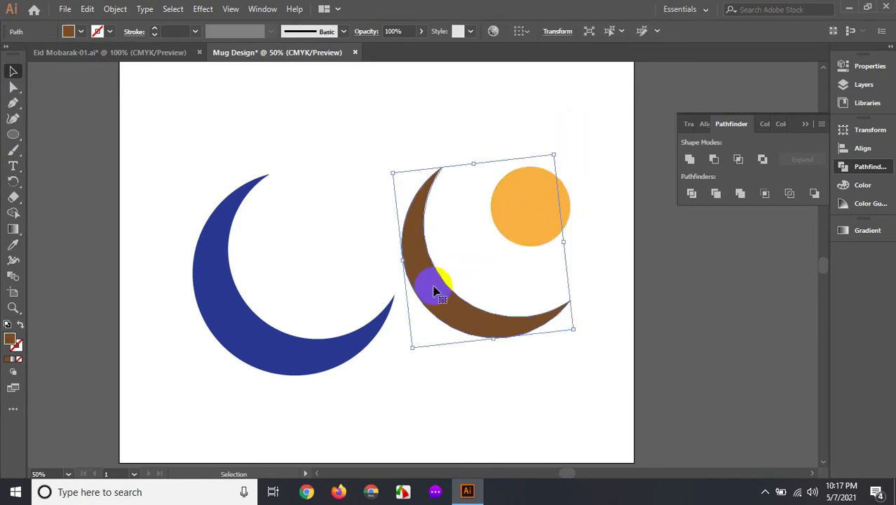
{"action": "left_click", "coordinate": [460, 330]}
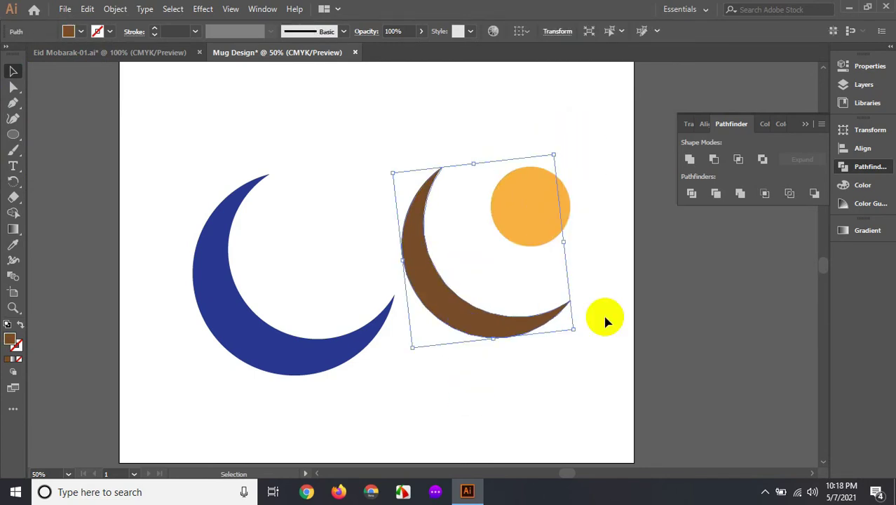
{"action": "left_click", "coordinate": [261, 9]}
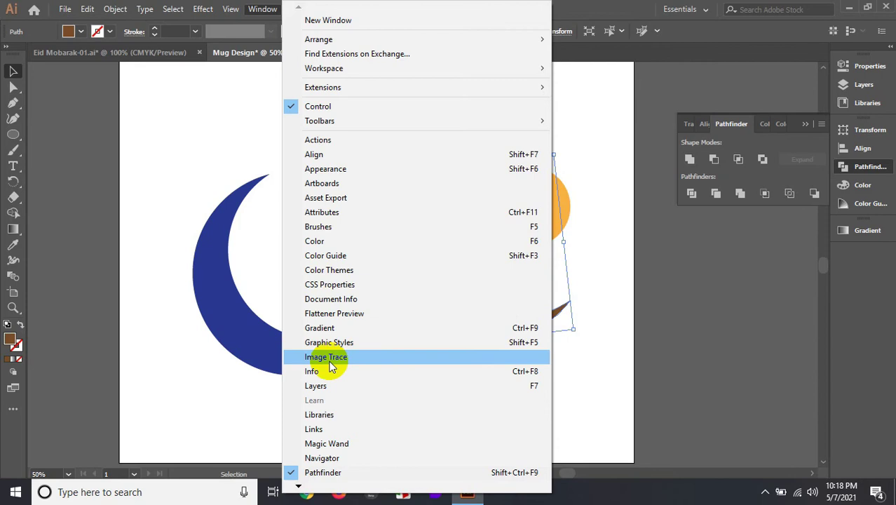
Show the Gradient panel and give the brown crescent the default white-to-black gradient.
{"action": "left_click", "coordinate": [319, 328]}
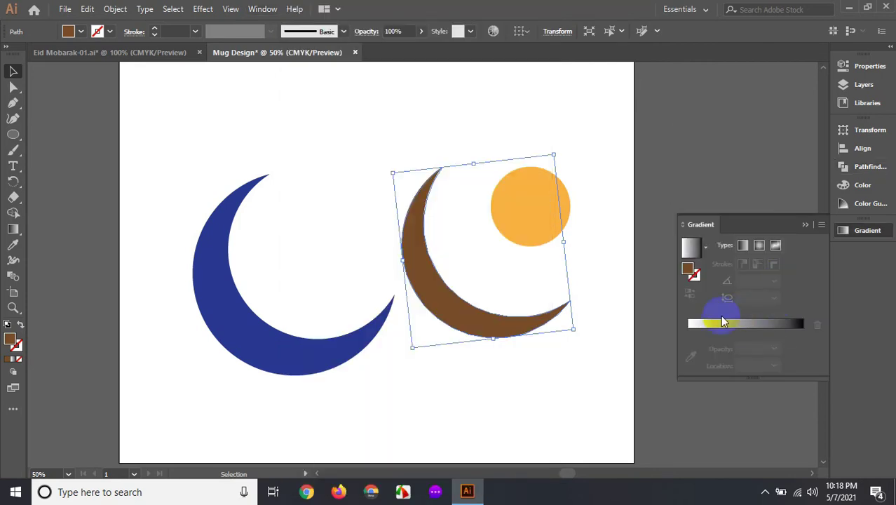
{"action": "left_click_drag", "start_coordinate": [489, 292], "coordinate": [523, 341]}
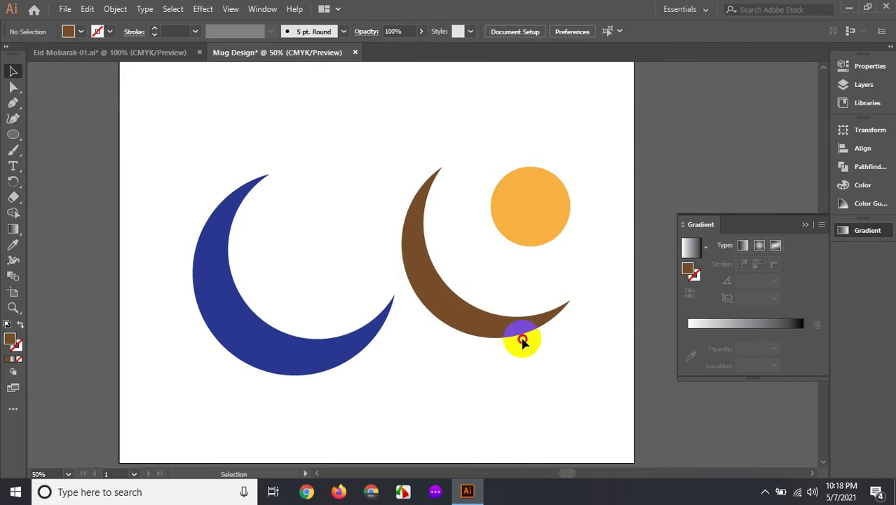
{"action": "left_click", "coordinate": [714, 334]}
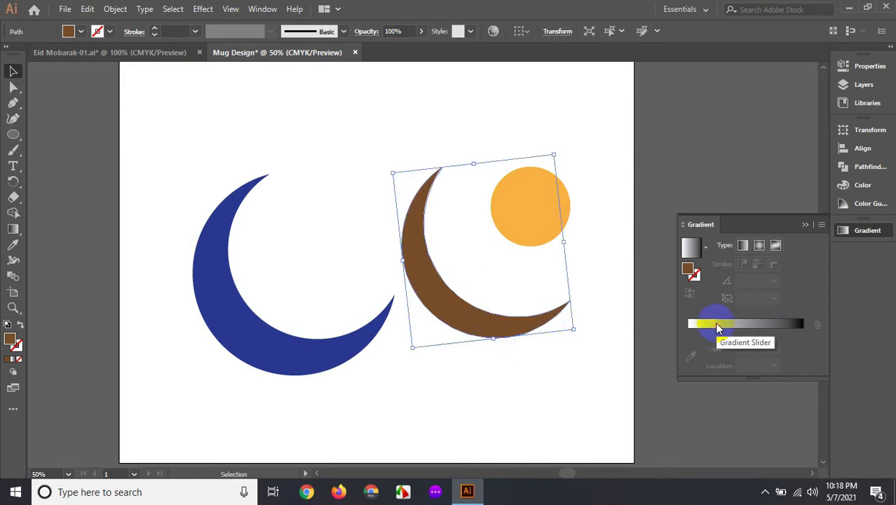
{"action": "left_click", "coordinate": [716, 324]}
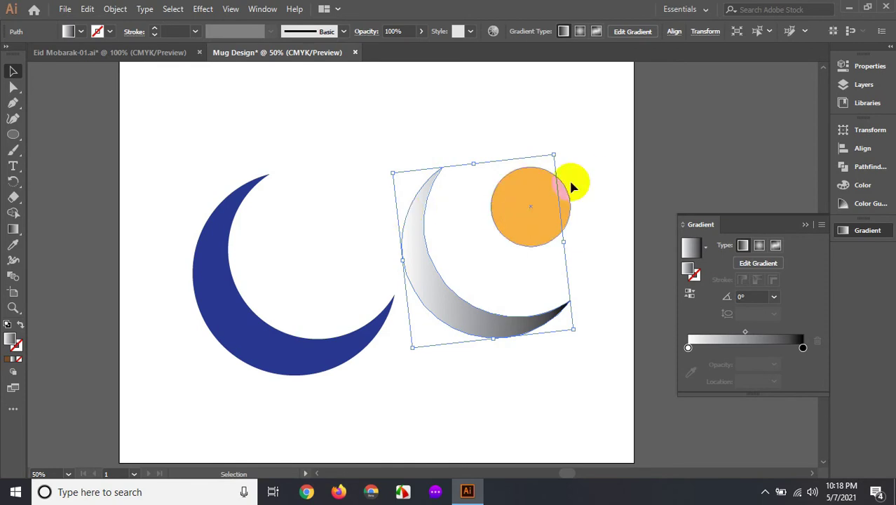
{"action": "left_click", "coordinate": [539, 194]}
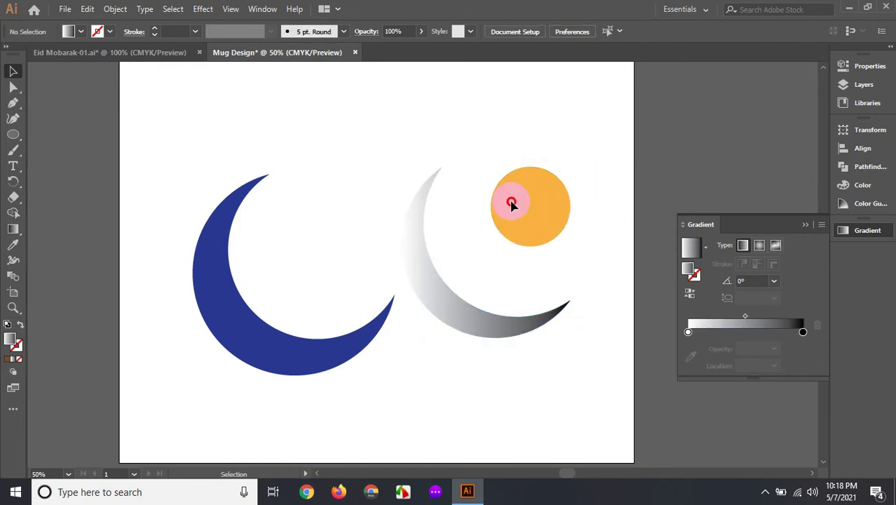
Alt-drag a copy of the orange circle up and right and fill it brown.
{"action": "left_click", "coordinate": [434, 252]}
{"action": "left_click_drag", "start_coordinate": [554, 213], "coordinate": [579, 111]}
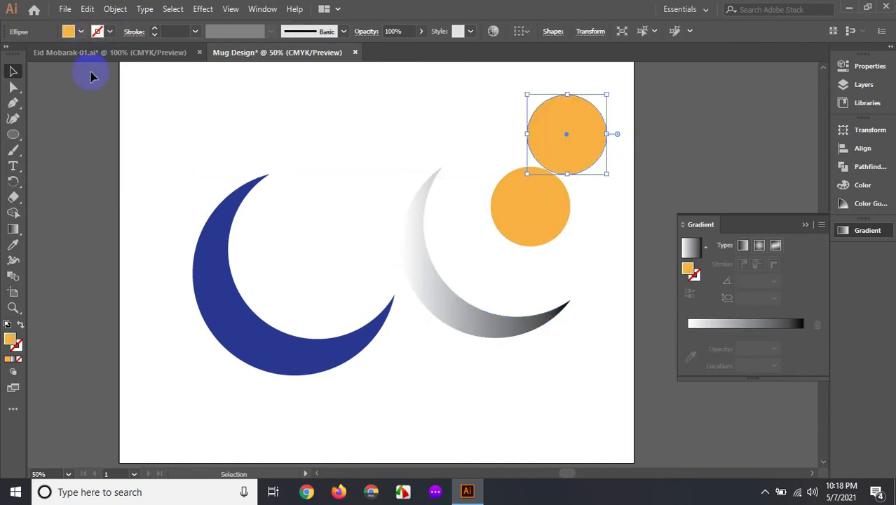
{"action": "left_click", "coordinate": [81, 33]}
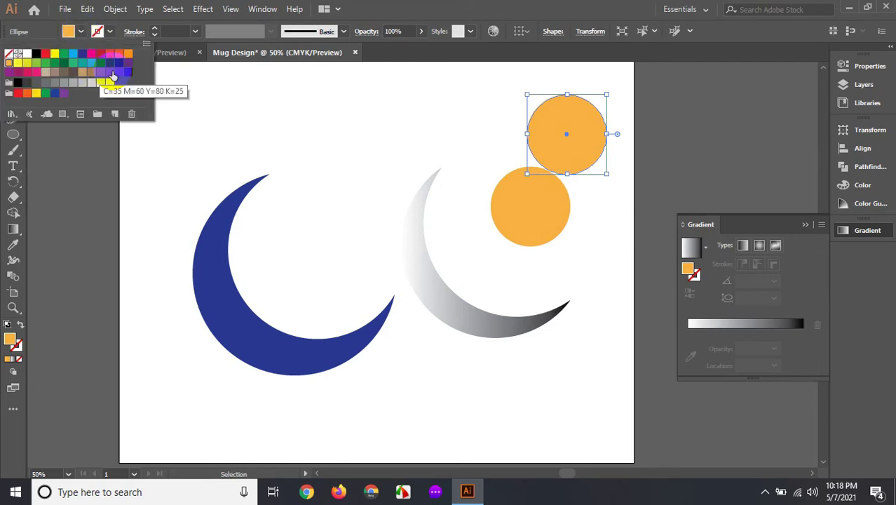
{"action": "left_click", "coordinate": [106, 75]}
{"action": "left_click_drag", "start_coordinate": [452, 103], "coordinate": [550, 200]}
{"action": "left_click_drag", "start_coordinate": [472, 266], "coordinate": [517, 346]}
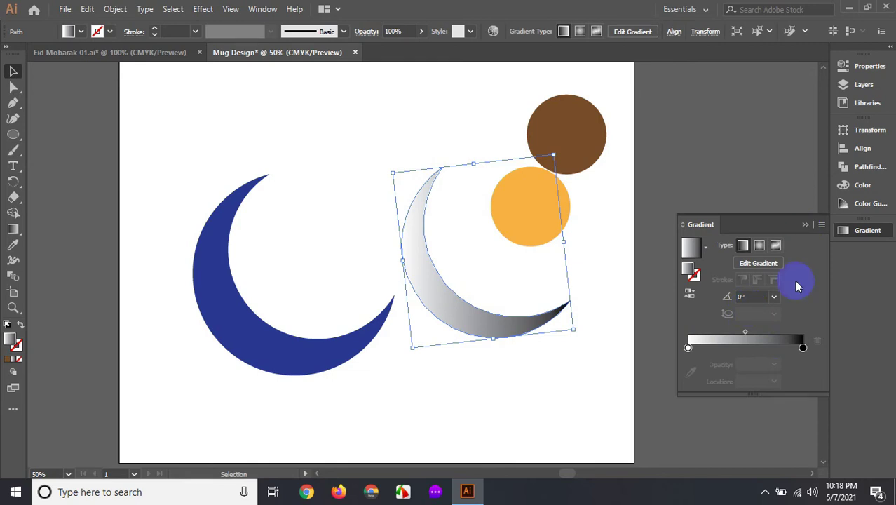
Set the gradient's left stop to the brown circle's colour with the eyedropper.
{"action": "left_click", "coordinate": [688, 347]}
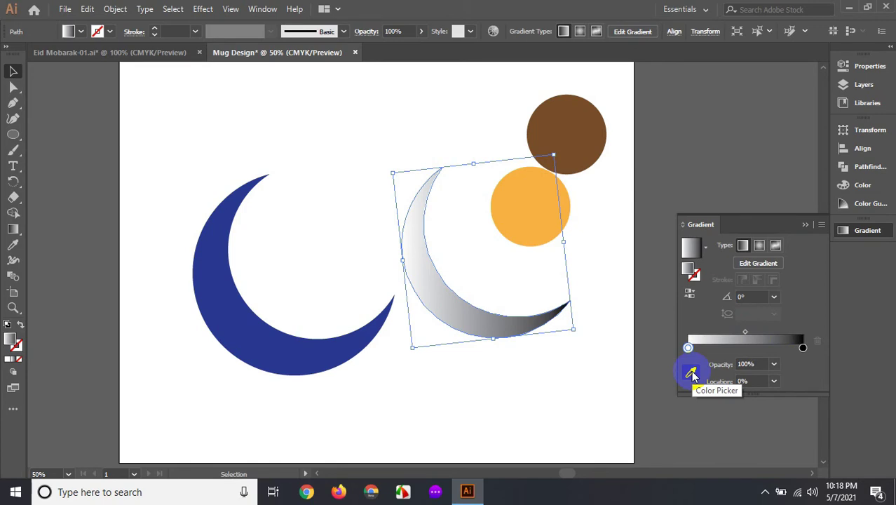
{"action": "left_click", "coordinate": [692, 373]}
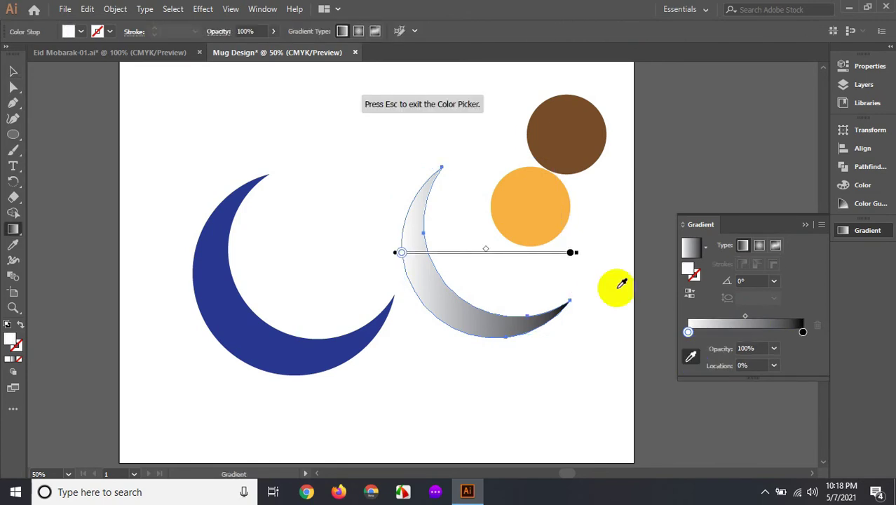
{"action": "left_click", "coordinate": [567, 125]}
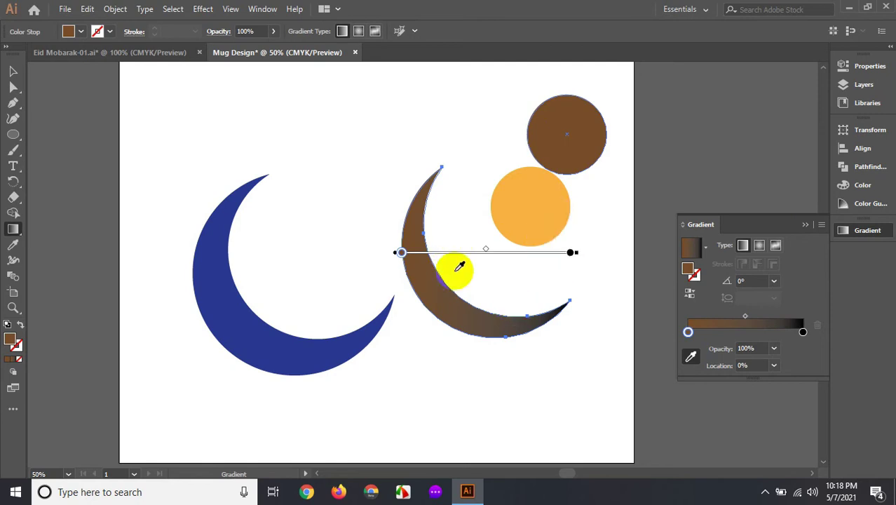
{"action": "left_click", "coordinate": [424, 237]}
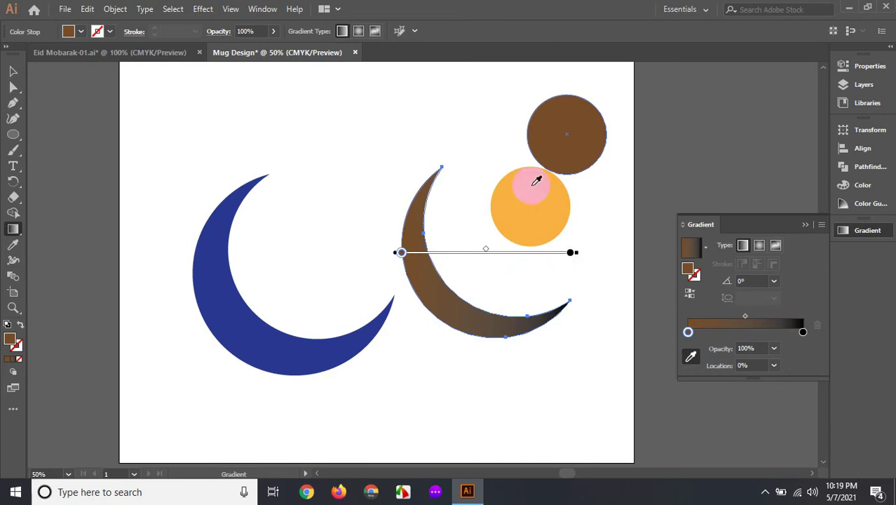
{"action": "left_click", "coordinate": [15, 60]}
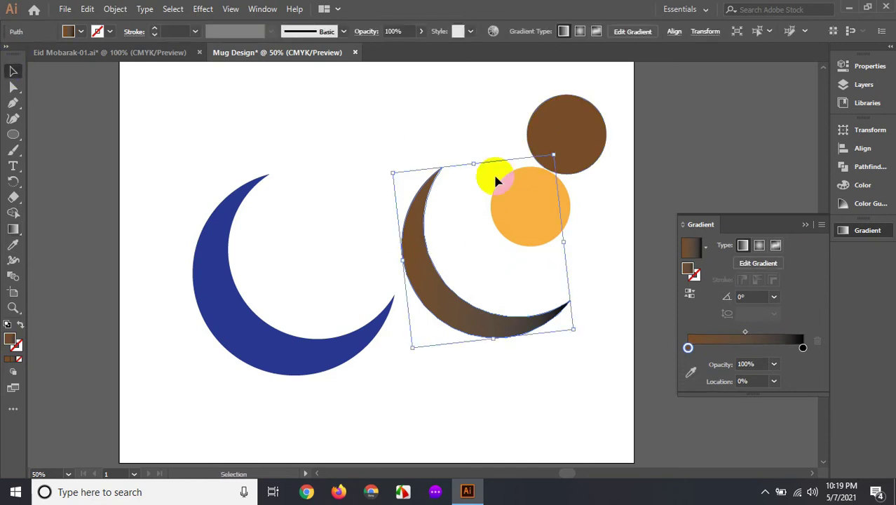
{"action": "left_click", "coordinate": [530, 211]}
{"action": "left_click", "coordinate": [510, 315]}
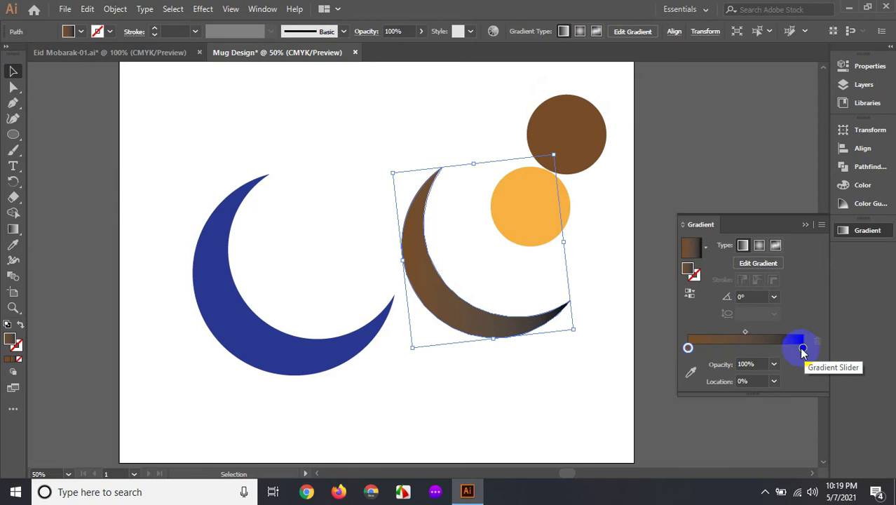
Set the gradient's right stop to the orange circle's colour with the eyedropper.
{"action": "left_click", "coordinate": [803, 349]}
{"action": "left_click", "coordinate": [691, 373]}
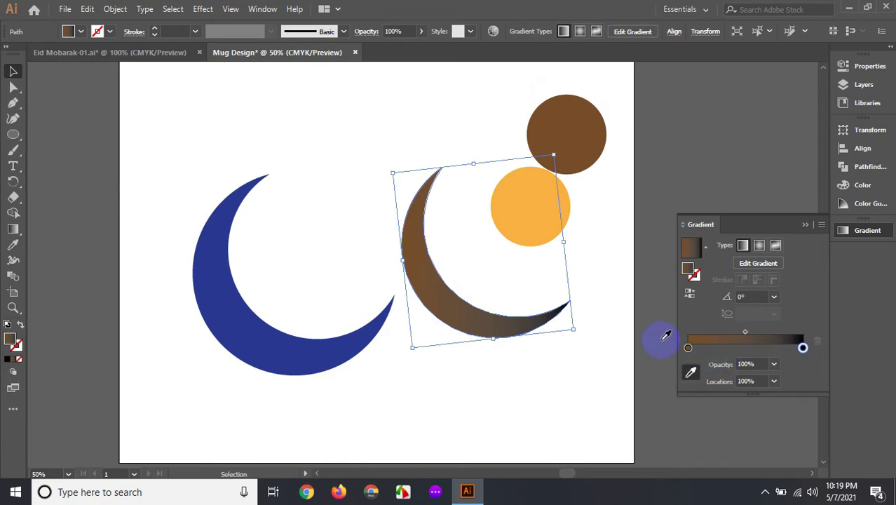
{"action": "left_click", "coordinate": [566, 116]}
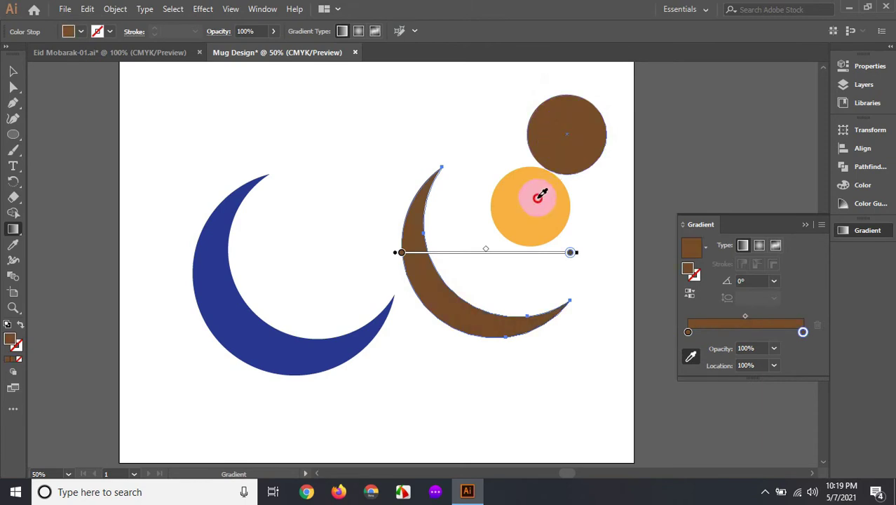
{"action": "left_click", "coordinate": [538, 197]}
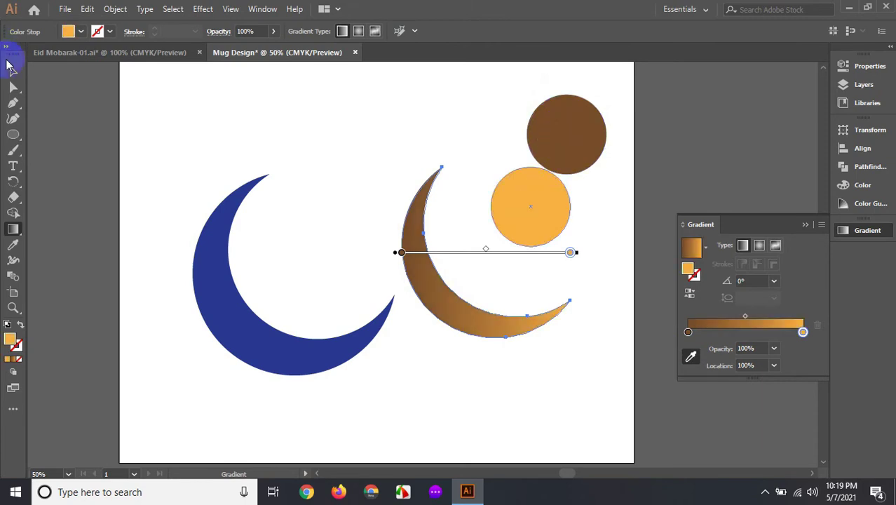
{"action": "left_click", "coordinate": [12, 69]}
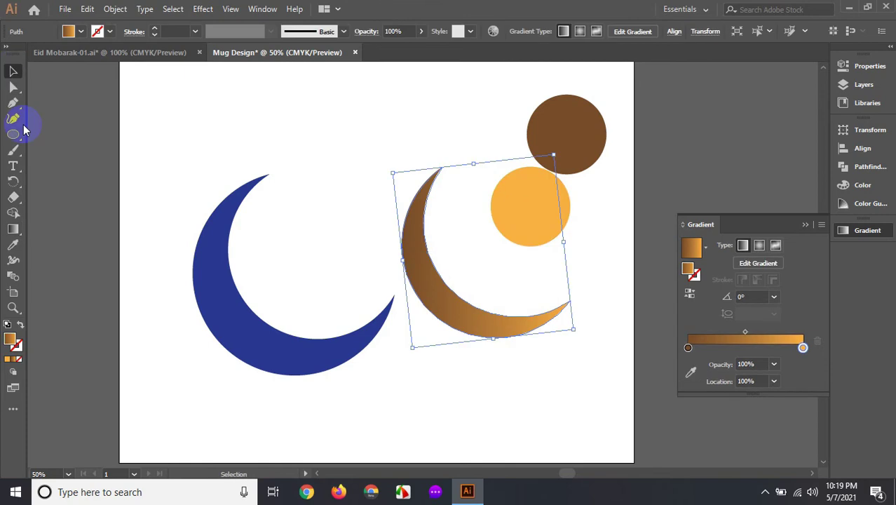
Add two gradient stops, one near 41.62% and one near the right end.
{"action": "left_click", "coordinate": [508, 386]}
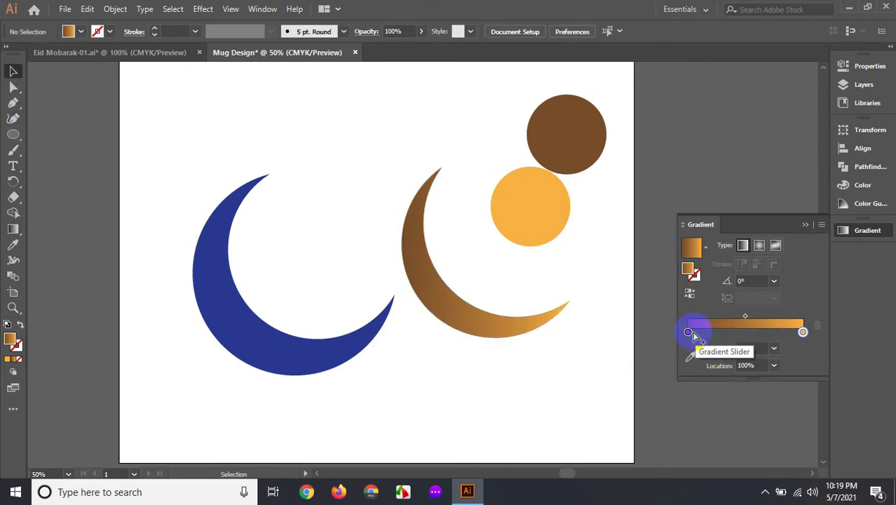
{"action": "left_click", "coordinate": [802, 332]}
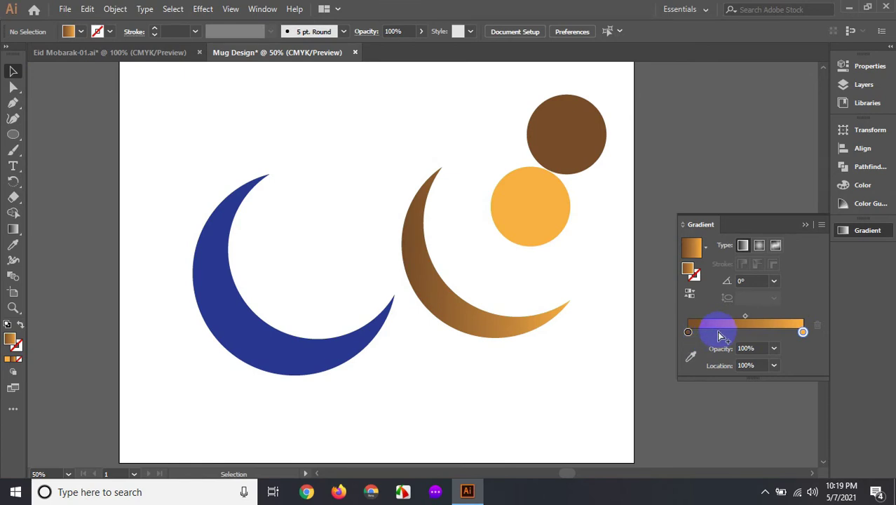
{"action": "left_click", "coordinate": [718, 331]}
{"action": "left_click_drag", "start_coordinate": [718, 332], "coordinate": [735, 333]}
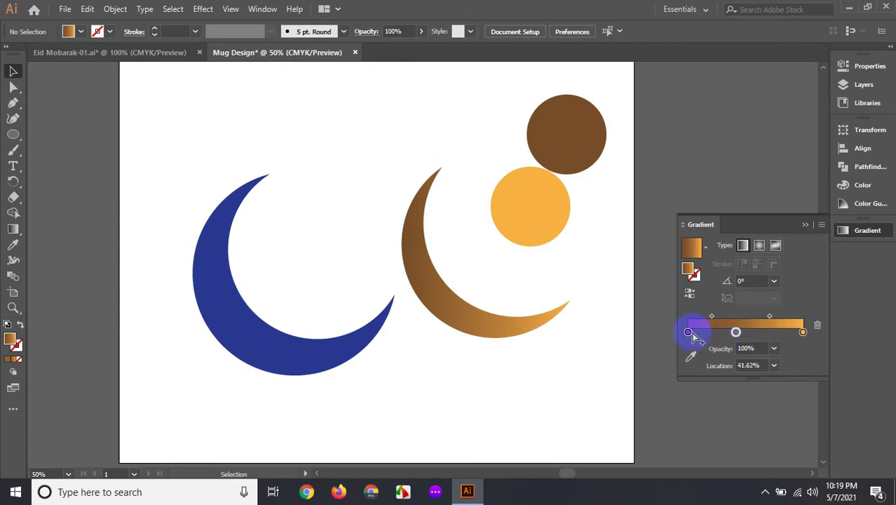
{"action": "left_click", "coordinate": [700, 332]}
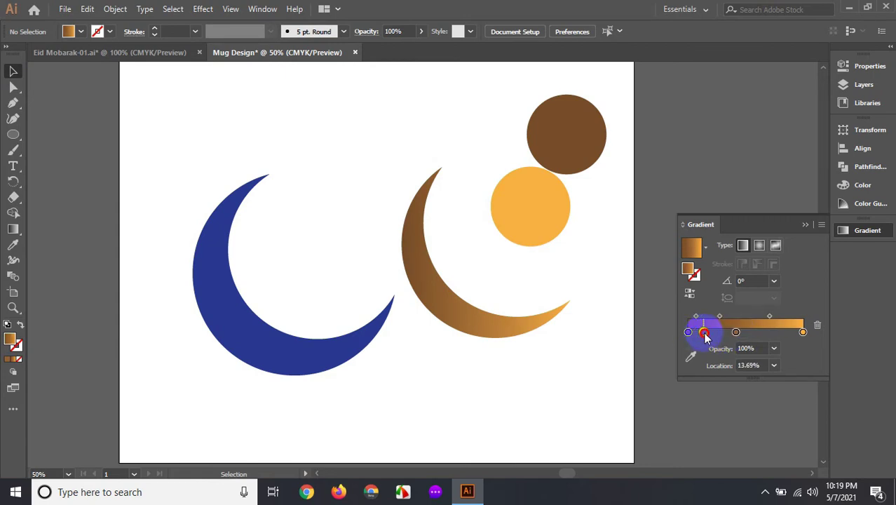
{"action": "left_click_drag", "start_coordinate": [724, 339], "coordinate": [785, 340]}
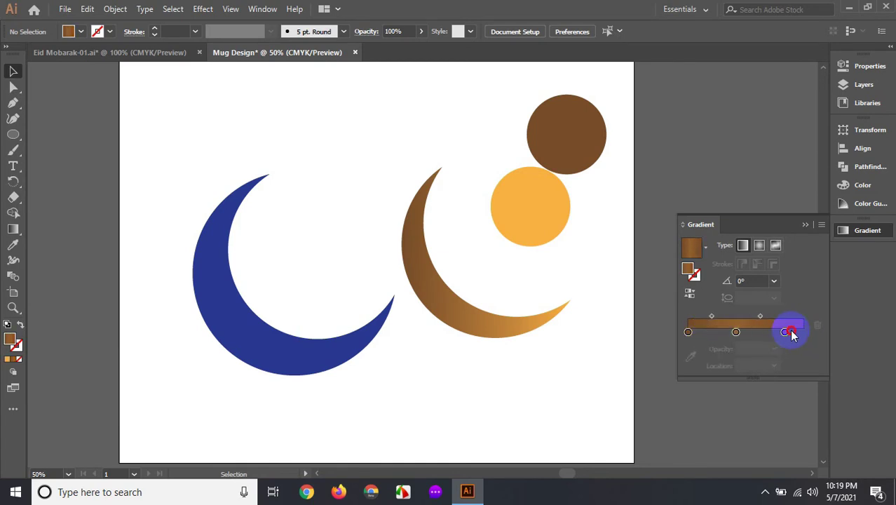
{"action": "left_click_drag", "start_coordinate": [785, 332], "coordinate": [798, 331]}
{"action": "left_click_drag", "start_coordinate": [735, 332], "coordinate": [741, 332]}
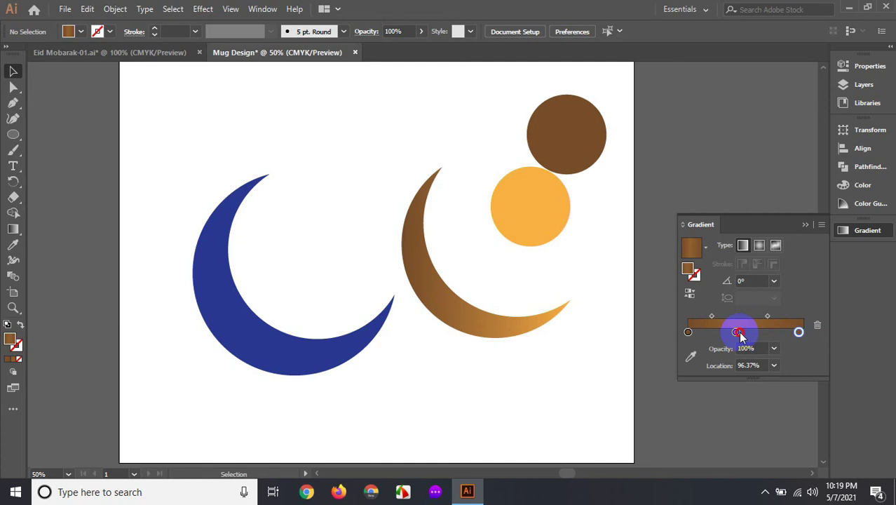
Add a bright orange mid-gradient stop and move the 75.7% stop to 87.43%.
{"action": "left_click", "coordinate": [511, 324]}
{"action": "left_click", "coordinate": [802, 348]}
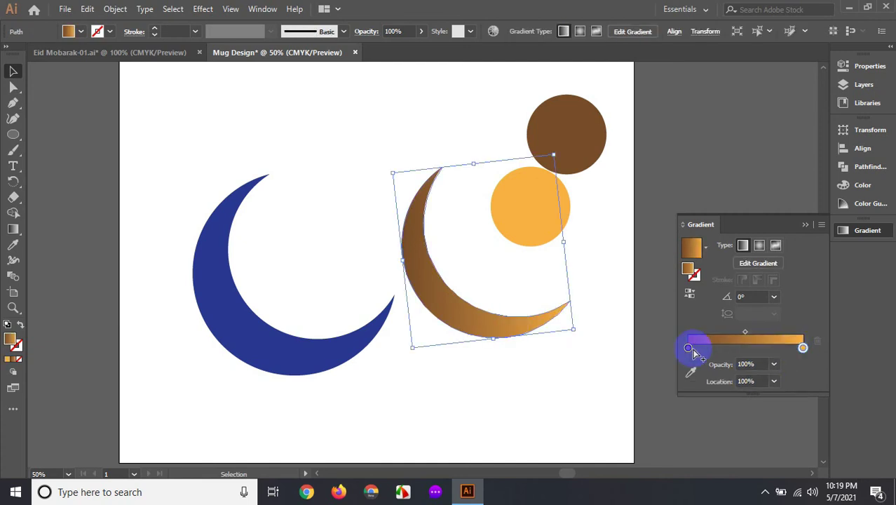
{"action": "left_click", "coordinate": [776, 350]}
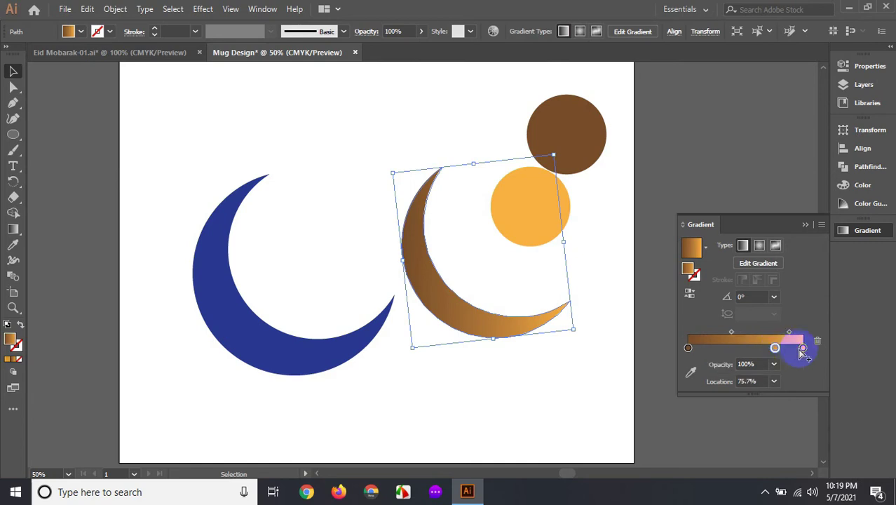
{"action": "left_click_drag", "start_coordinate": [774, 348], "coordinate": [741, 348]}
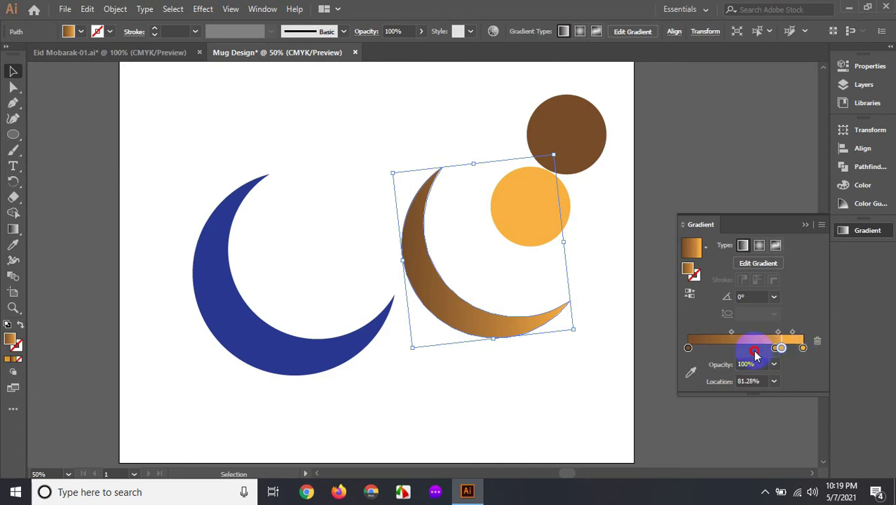
{"action": "left_click", "coordinate": [803, 347]}
{"action": "left_click_drag", "start_coordinate": [775, 349], "coordinate": [795, 348]}
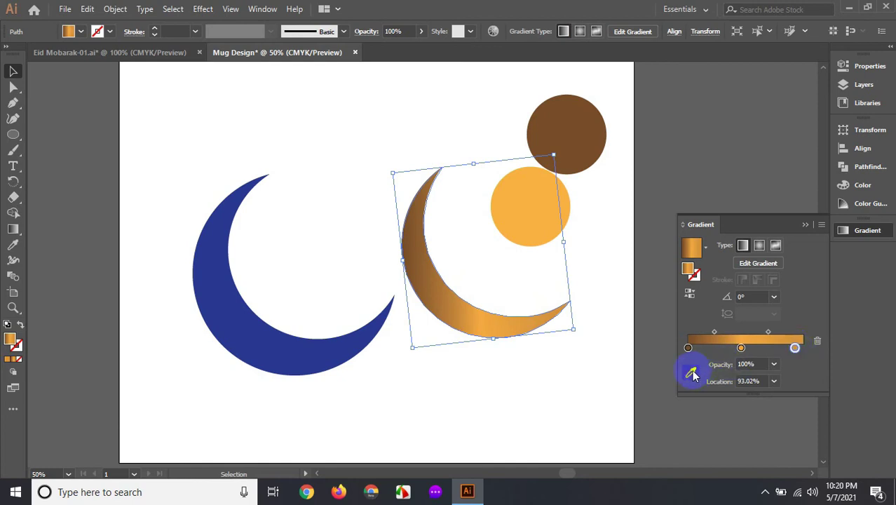
Sample brown from the circle for the end stop, centre orange at 50%, and shift a stop to about 26.5%.
{"action": "left_click", "coordinate": [690, 372]}
{"action": "left_click", "coordinate": [598, 129]}
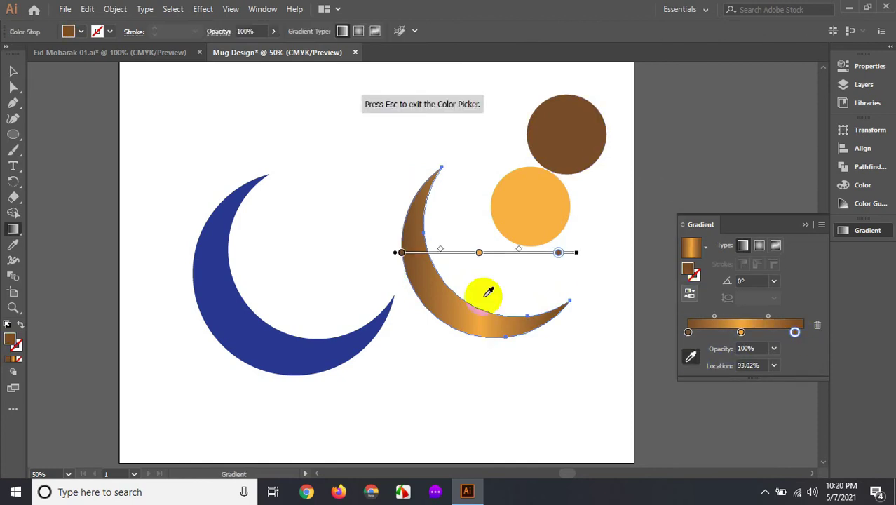
{"action": "key", "text": "Escape"}
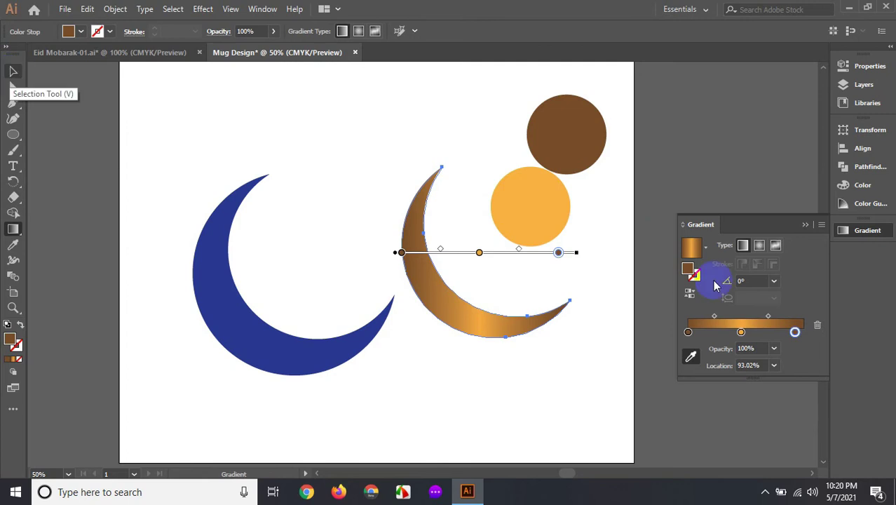
{"action": "left_click_drag", "start_coordinate": [741, 332], "coordinate": [745, 332]}
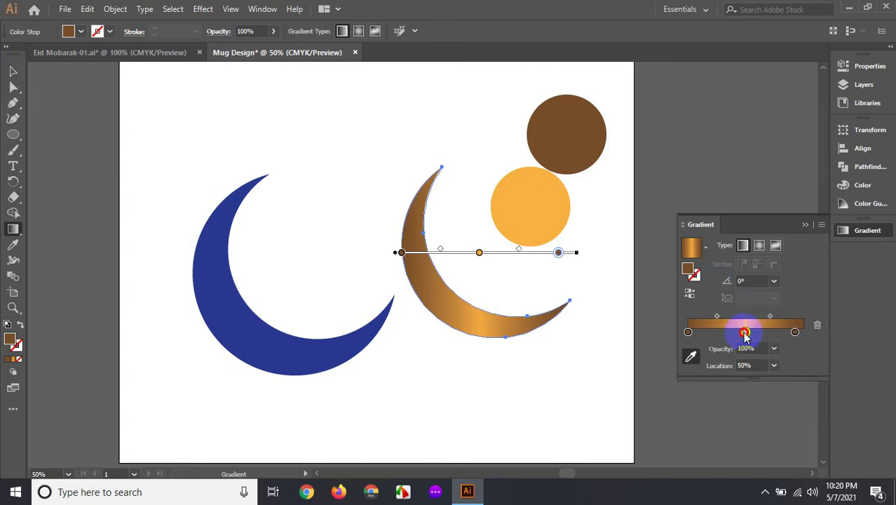
{"action": "left_click", "coordinate": [794, 334]}
{"action": "left_click_drag", "start_coordinate": [688, 332], "coordinate": [708, 338]}
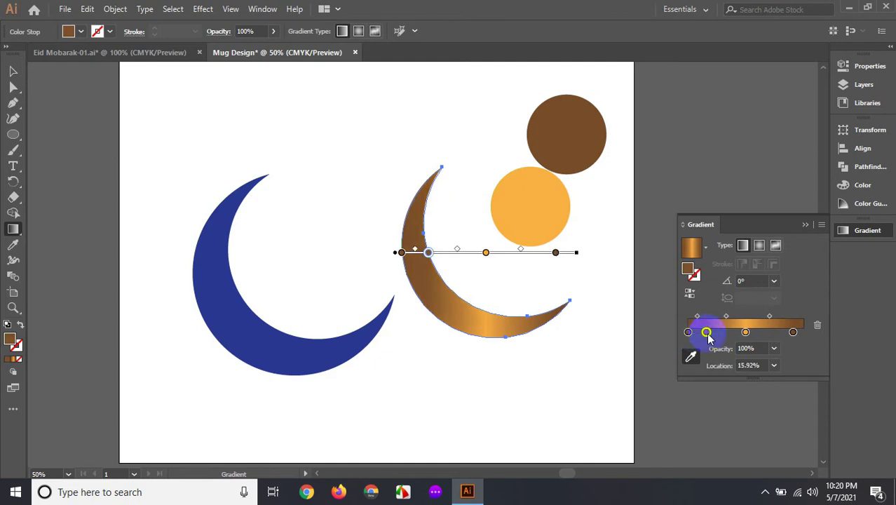
{"action": "mouse_move", "coordinate": [707, 332]}
{"action": "left_mouse_down"}
{"action": "mouse_move", "coordinate": [717, 332]}
{"action": "mouse_move", "coordinate": [692, 334]}
{"action": "left_mouse_up"}
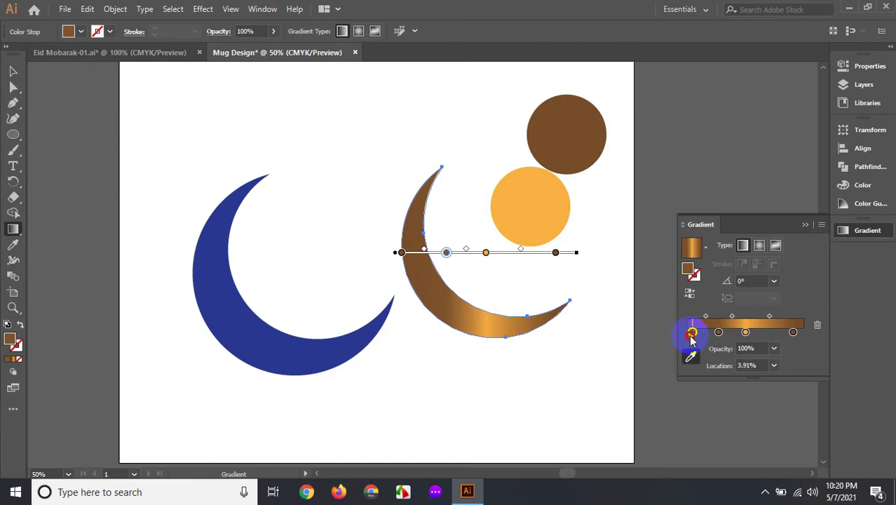
Rebalance the stops: rightmost to 89.11%, another to about 27%.
{"action": "left_click", "coordinate": [793, 332]}
{"action": "left_click_drag", "start_coordinate": [791, 334], "coordinate": [789, 334]}
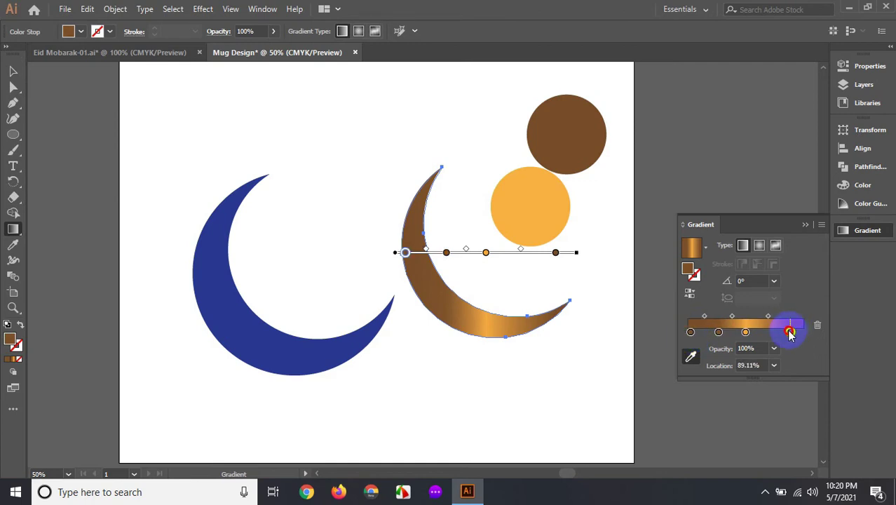
{"action": "left_click", "coordinate": [745, 333]}
{"action": "left_click", "coordinate": [746, 333]}
{"action": "left_click_drag", "start_coordinate": [722, 336], "coordinate": [725, 340]}
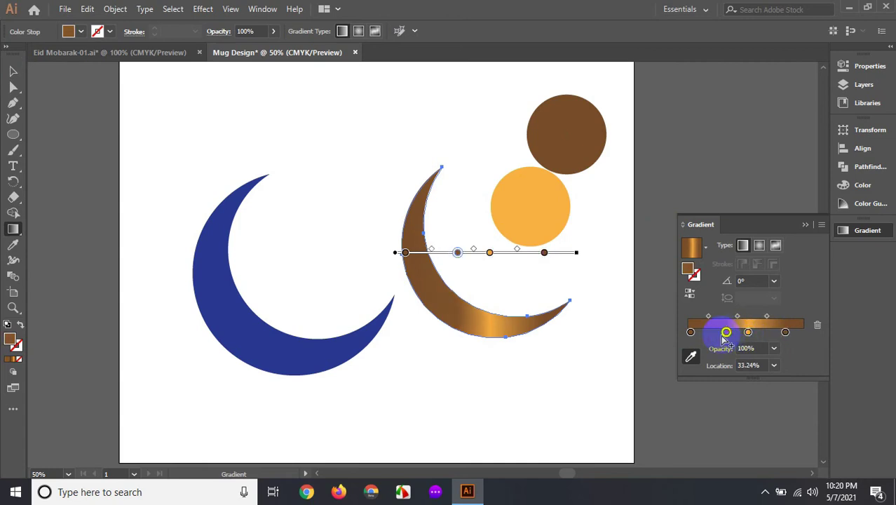
{"action": "left_click_drag", "start_coordinate": [724, 336], "coordinate": [693, 341]}
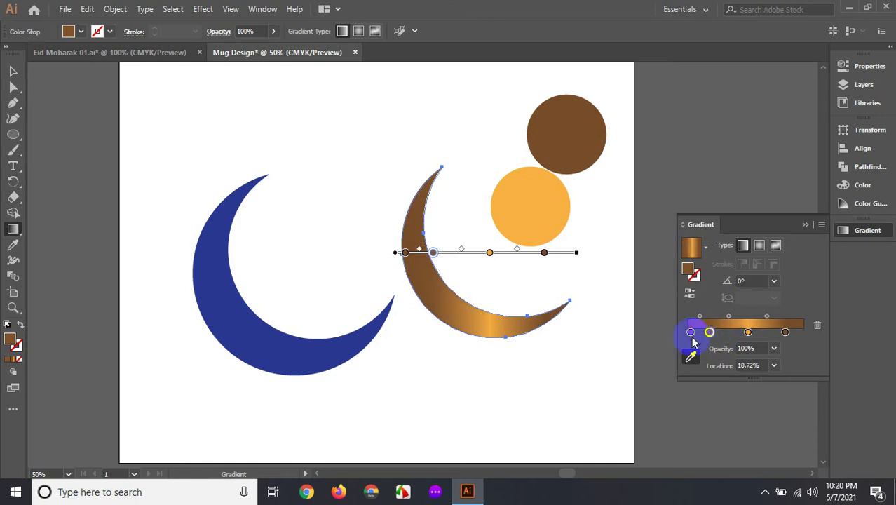
{"action": "left_click", "coordinate": [689, 332]}
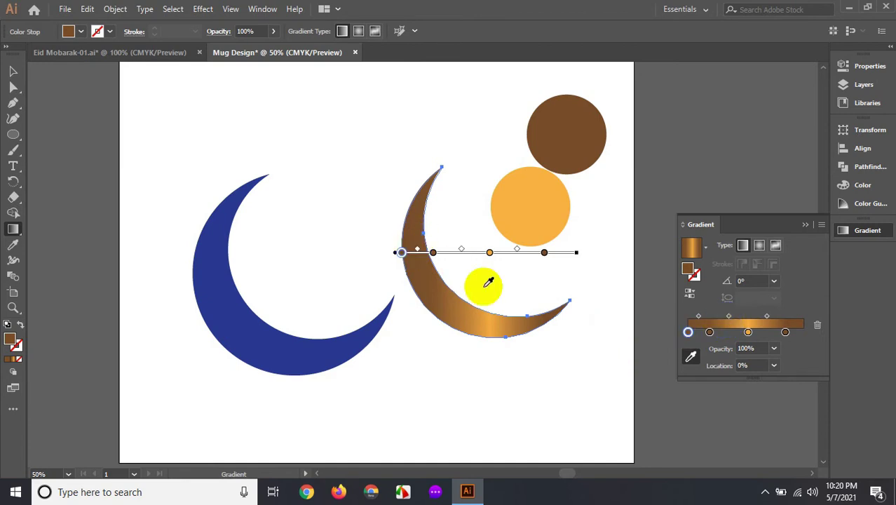
Move the gradient crescent toward the blue crescent.
{"action": "left_click", "coordinate": [13, 71]}
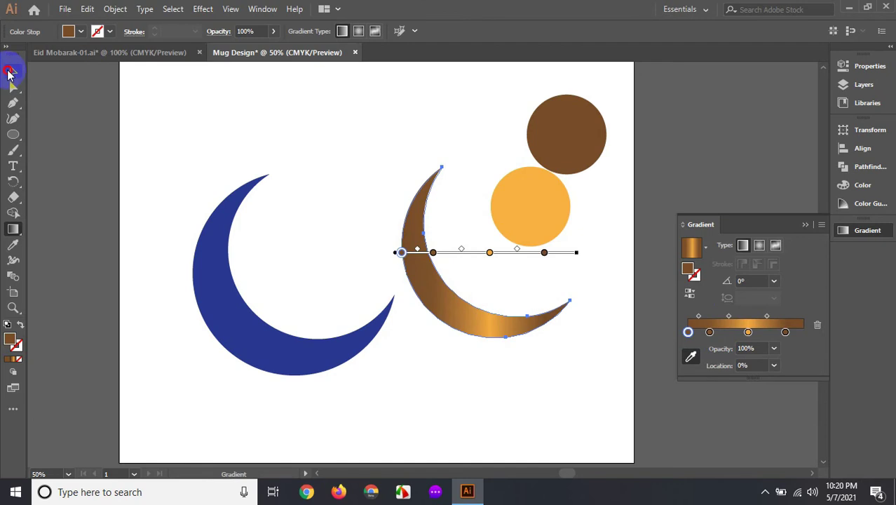
{"action": "left_click", "coordinate": [464, 388]}
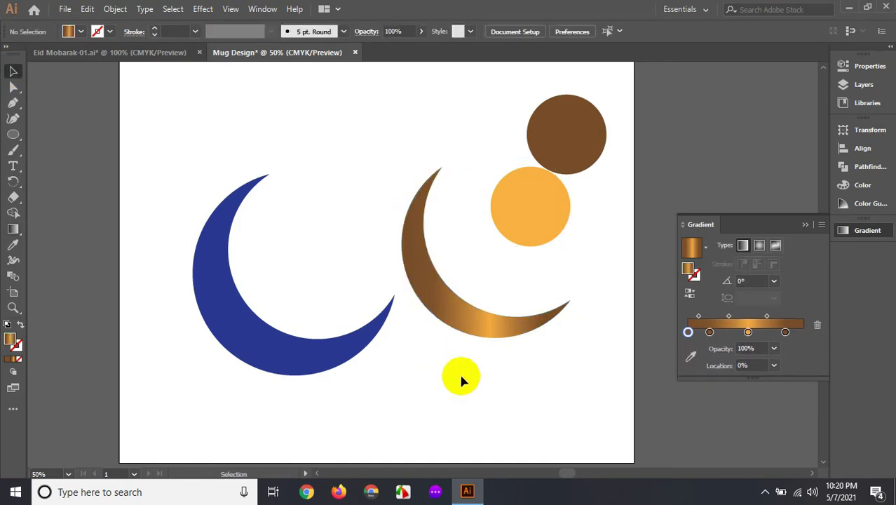
{"action": "left_click_drag", "start_coordinate": [402, 261], "coordinate": [254, 267]}
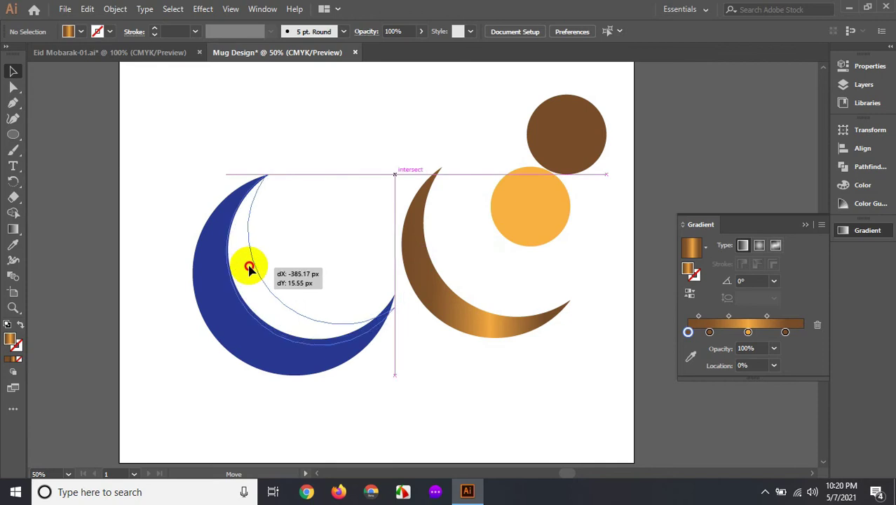
Drop the gradient crescent onto the blue one, rotating and resizing it to follow its curve.
{"action": "left_click_drag", "start_coordinate": [254, 267], "coordinate": [251, 262]}
{"action": "left_click_drag", "start_coordinate": [401, 338], "coordinate": [397, 327]}
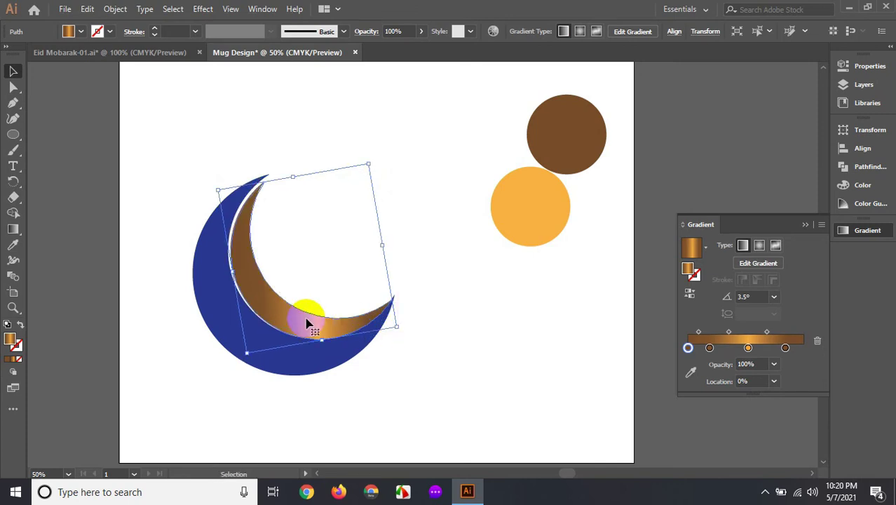
{"action": "left_click_drag", "start_coordinate": [306, 323], "coordinate": [299, 323]}
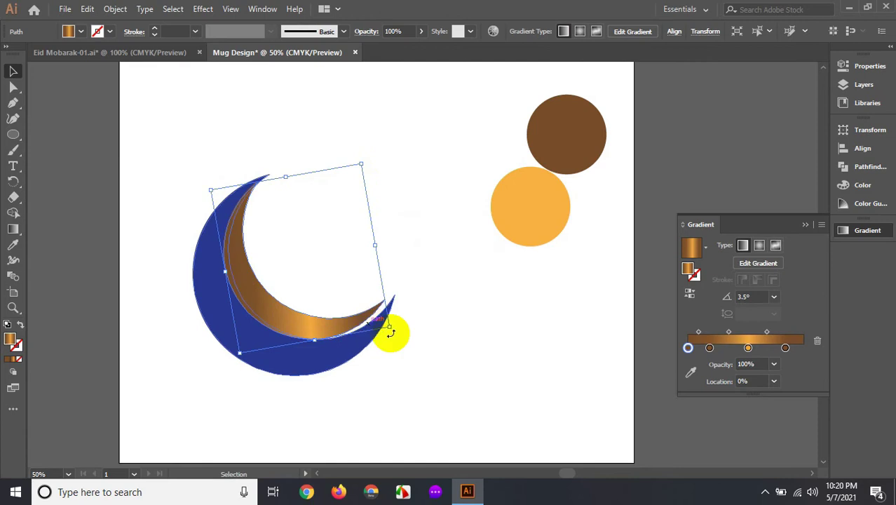
{"action": "left_click_drag", "start_coordinate": [380, 330], "coordinate": [383, 330]}
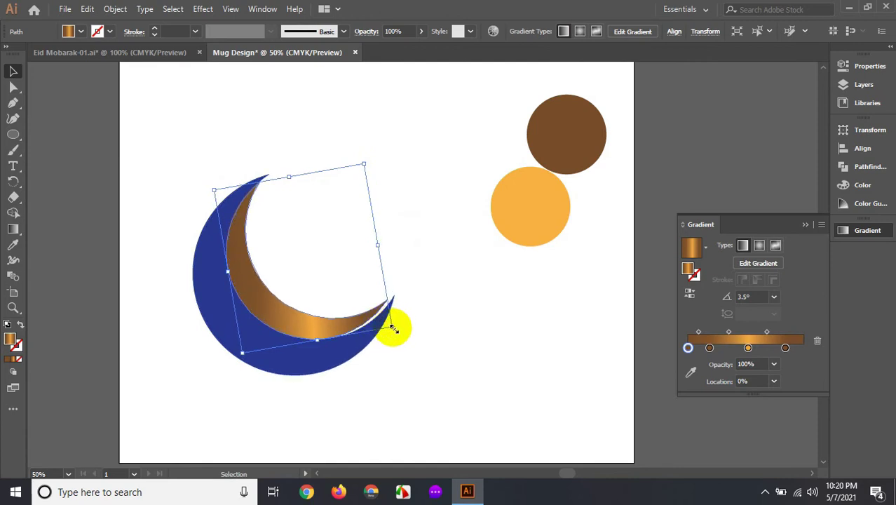
{"action": "left_click_drag", "start_coordinate": [393, 327], "coordinate": [405, 333]}
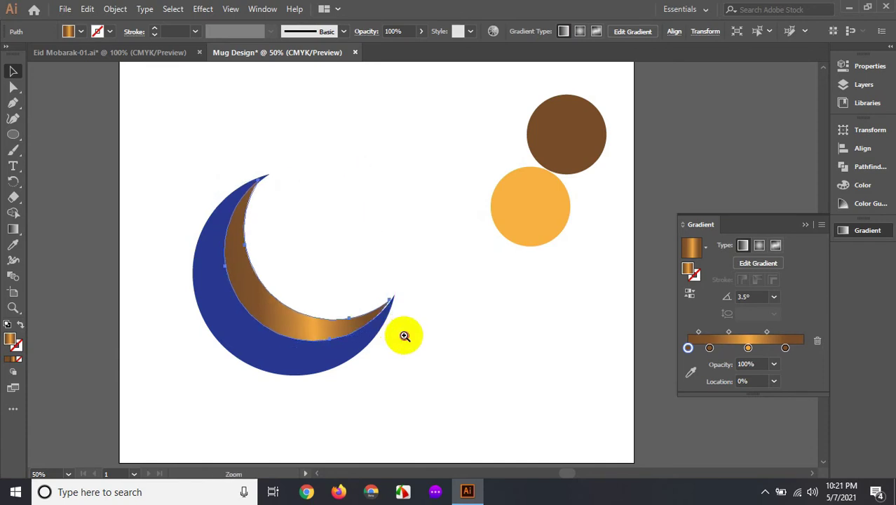
Finish scaling and shifting the gradient crescent, zooming in to check its fit.
{"action": "left_click", "coordinate": [404, 334], "text": "ctrl"}
{"action": "mouse_move", "coordinate": [424, 391]}
{"action": "left_mouse_down"}
{"action": "mouse_move", "coordinate": [449, 463]}
{"action": "mouse_move", "coordinate": [474, 420]}
{"action": "left_mouse_up"}
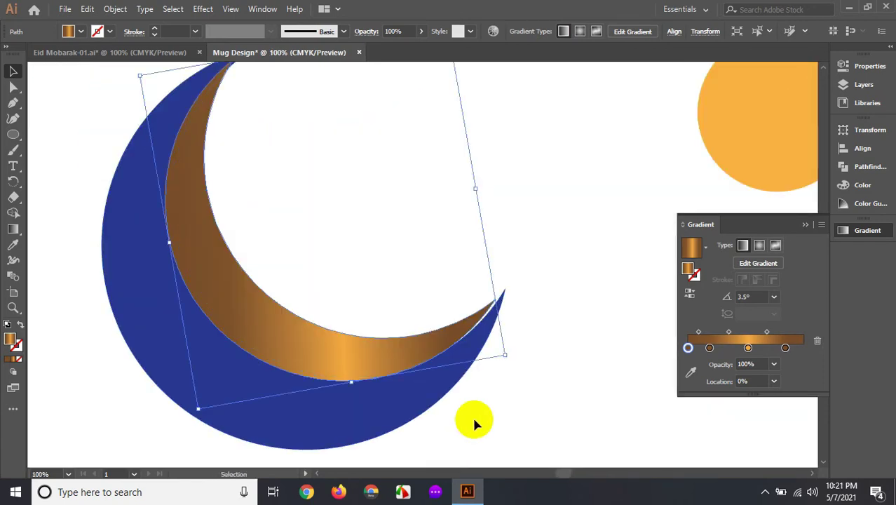
{"action": "scroll", "coordinate": [474, 420], "scroll_direction": "up", "scroll_amount": 2}
{"action": "left_click_drag", "start_coordinate": [475, 410], "coordinate": [480, 410]}
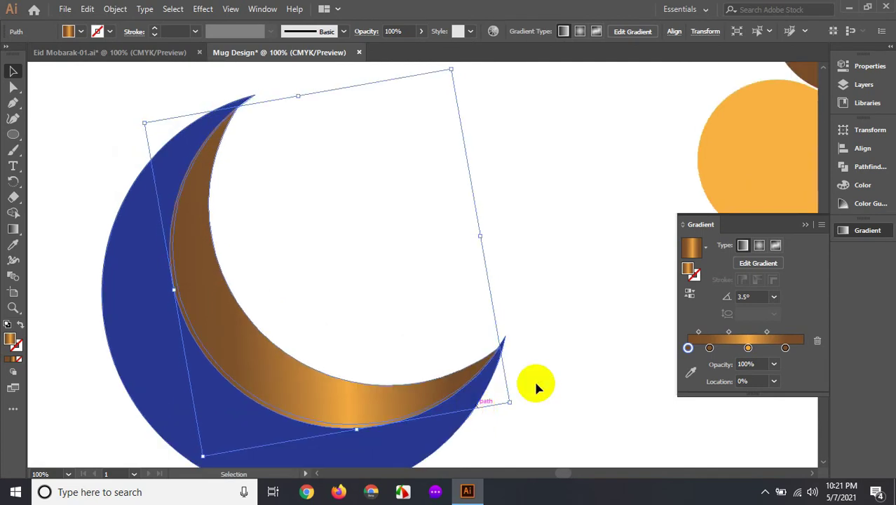
{"action": "left_click", "coordinate": [554, 350]}
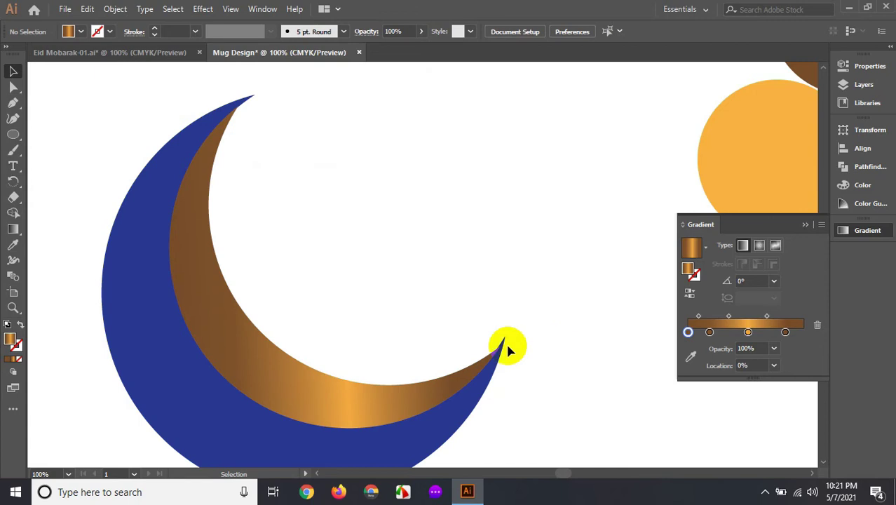
{"action": "left_click", "coordinate": [443, 326], "text": "ctrl+alt"}
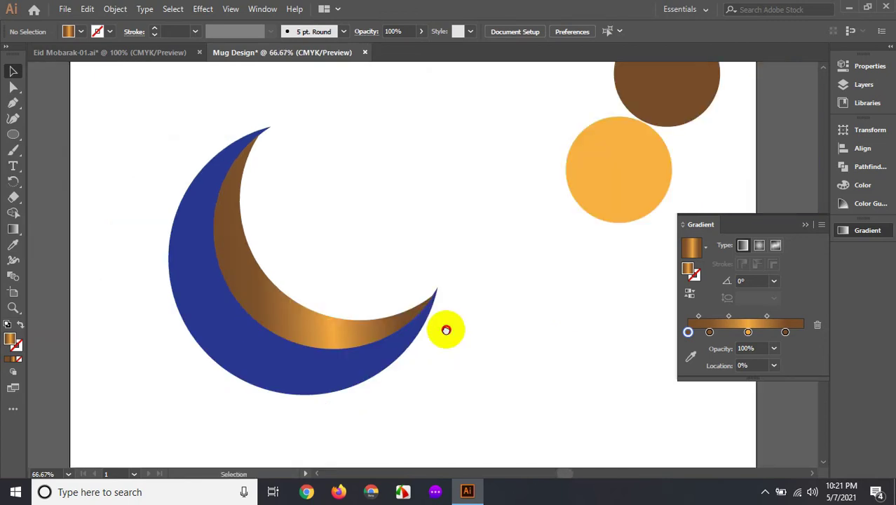
{"action": "left_click", "coordinate": [449, 325], "text": "ctrl+alt"}
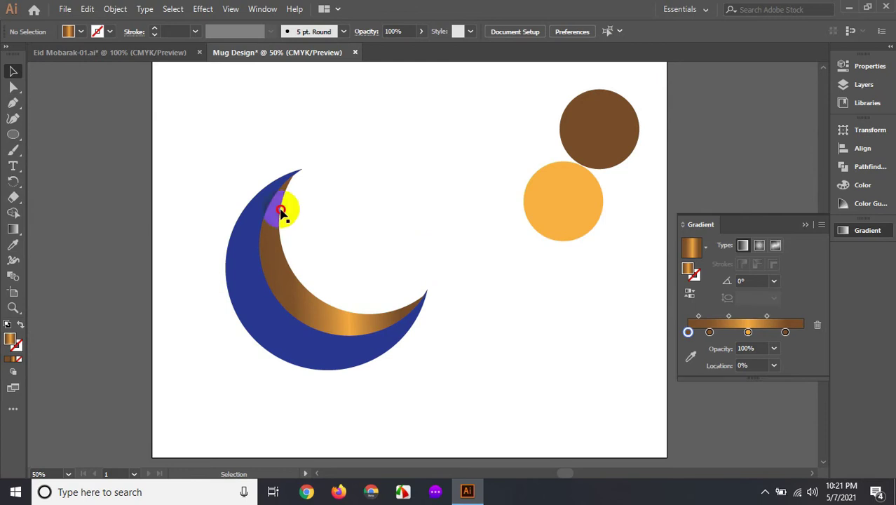
{"action": "left_click_drag", "start_coordinate": [190, 200], "coordinate": [236, 278]}
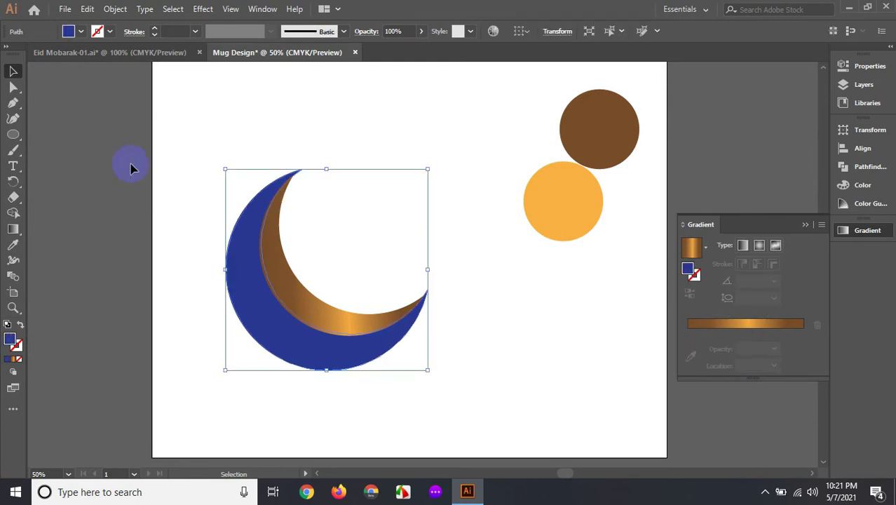
Copy the blue crescent and paste the copy in front.
{"action": "left_click", "coordinate": [86, 9]}
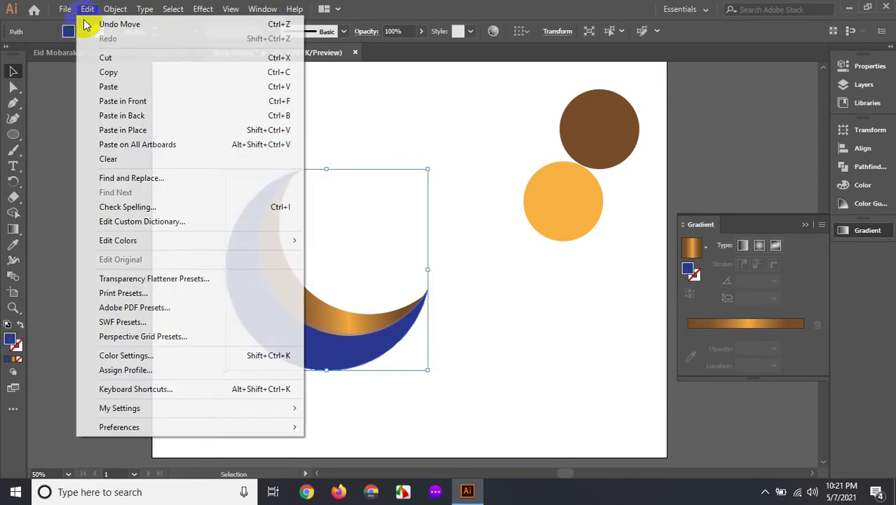
{"action": "left_click", "coordinate": [106, 72]}
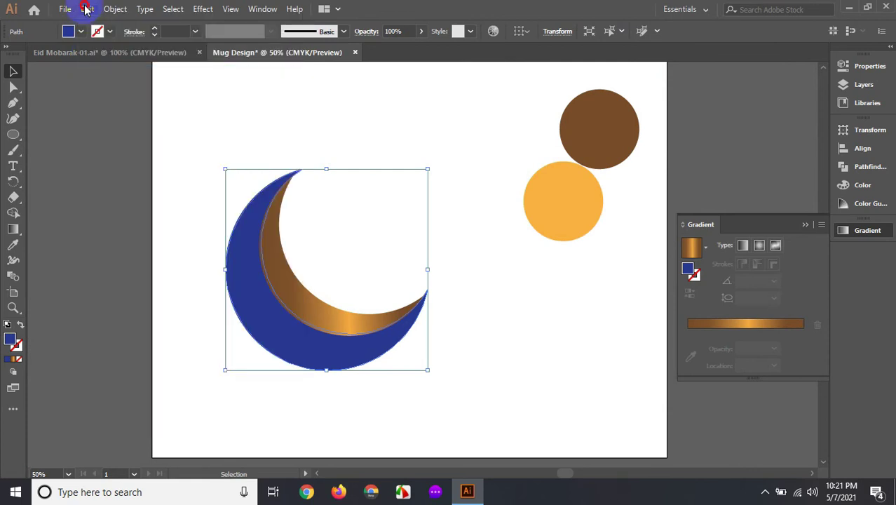
{"action": "left_click", "coordinate": [87, 9]}
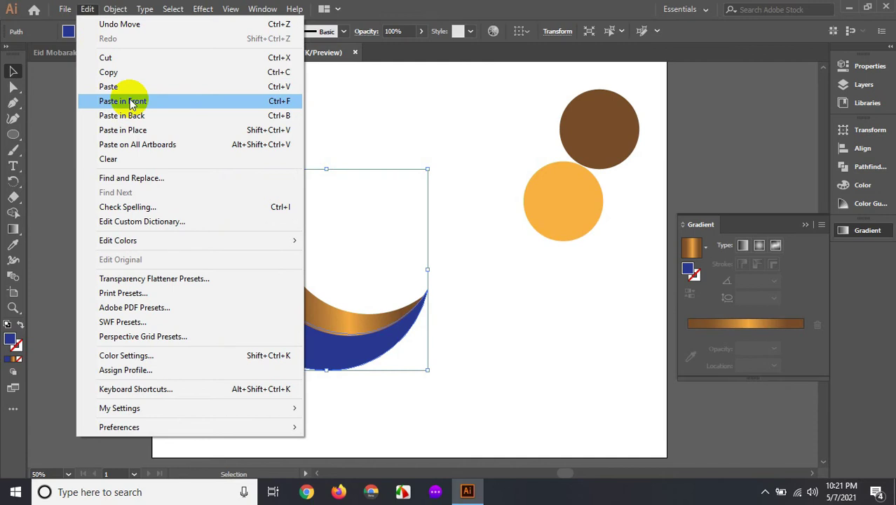
{"action": "left_click", "coordinate": [132, 104]}
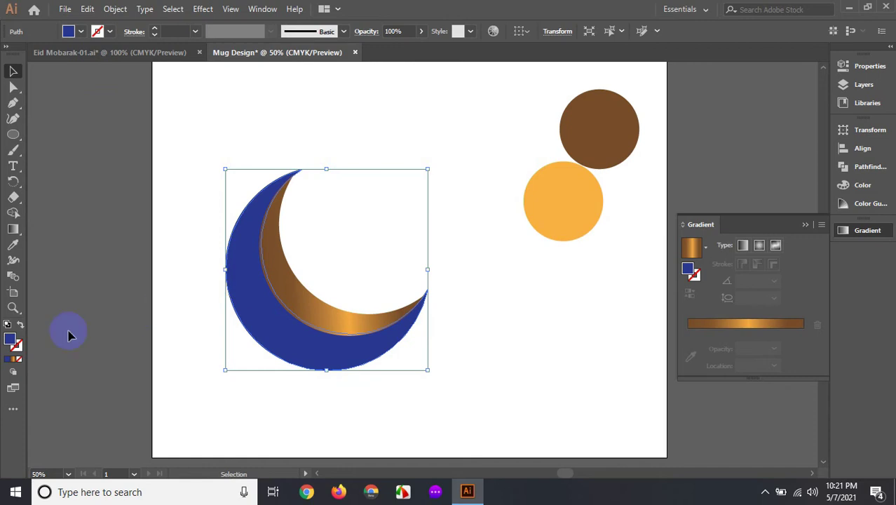
Give the pasted copy no fill and an 8 pt orange stroke.
{"action": "left_click", "coordinate": [19, 324]}
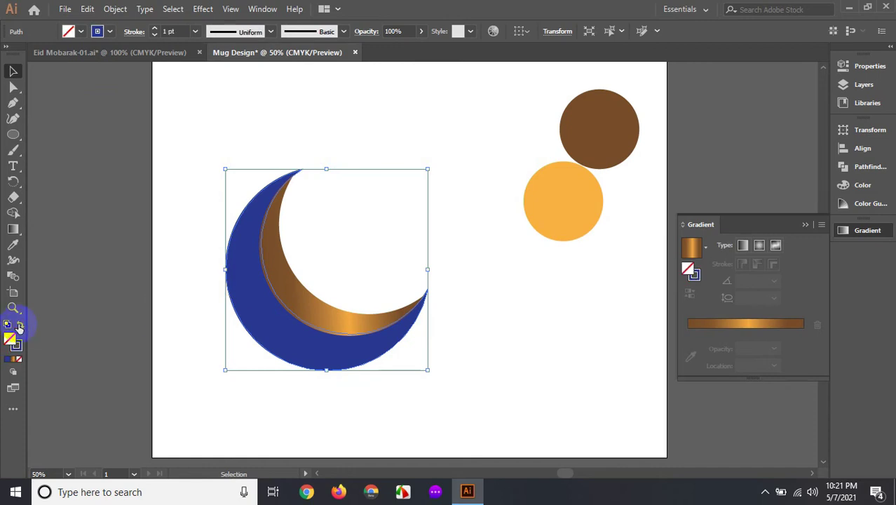
{"action": "left_click", "coordinate": [20, 344]}
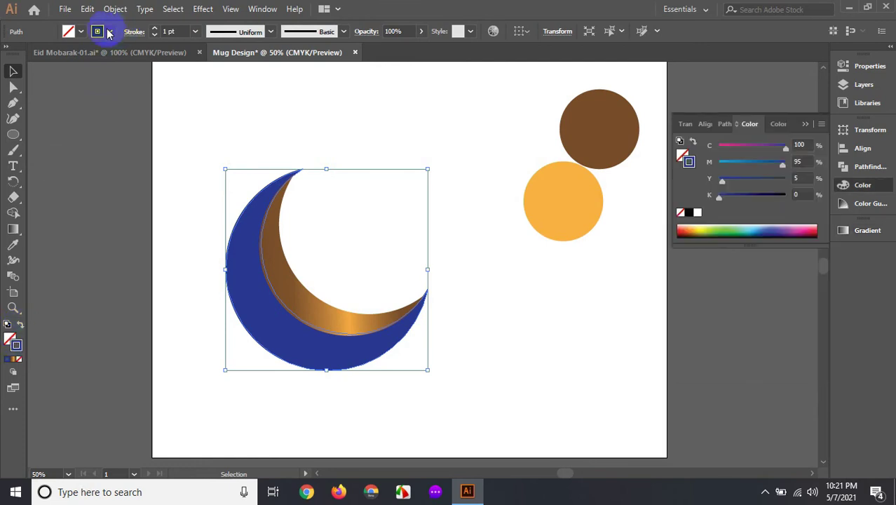
{"action": "left_click", "coordinate": [109, 33]}
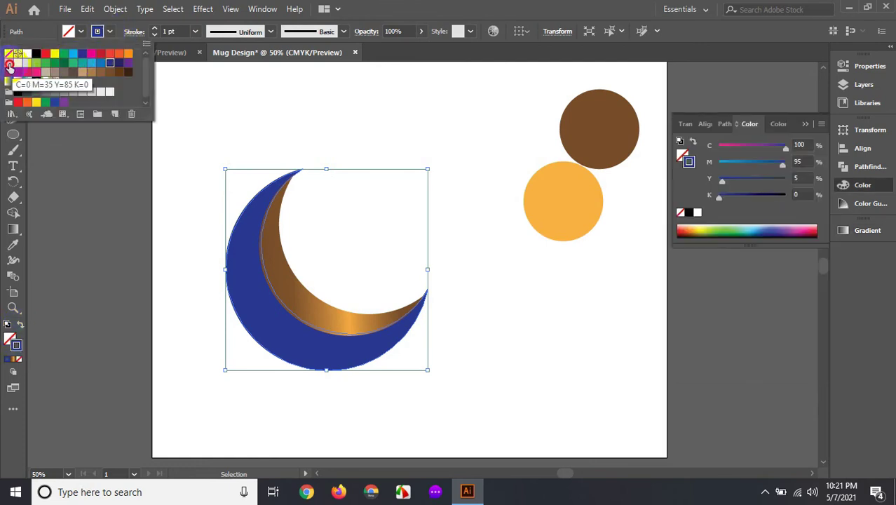
{"action": "left_click", "coordinate": [14, 85]}
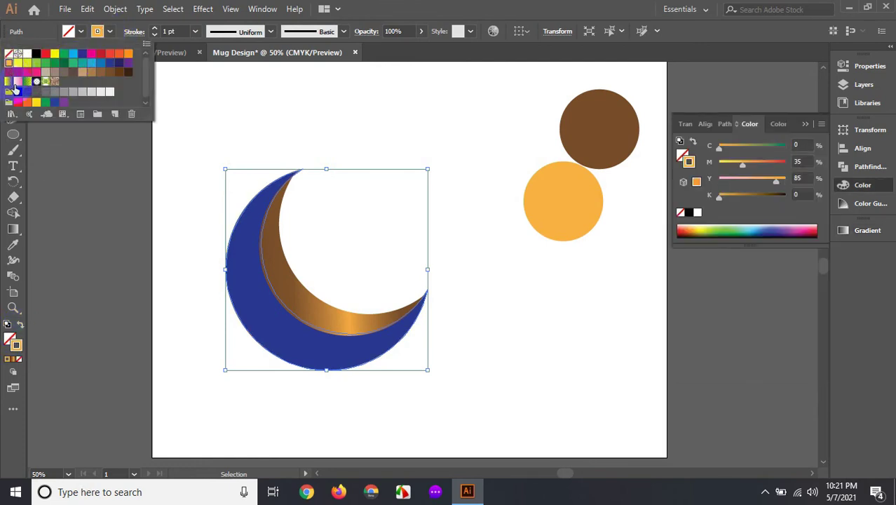
{"action": "left_click", "coordinate": [156, 31]}
{"action": "left_click", "coordinate": [155, 31]}
{"action": "left_click", "coordinate": [155, 31]}
{"action": "left_click", "coordinate": [156, 31]}
{"action": "left_click", "coordinate": [155, 31]}
{"action": "left_click", "coordinate": [156, 31]}
{"action": "left_click", "coordinate": [155, 31]}
{"action": "left_click", "coordinate": [155, 34]}
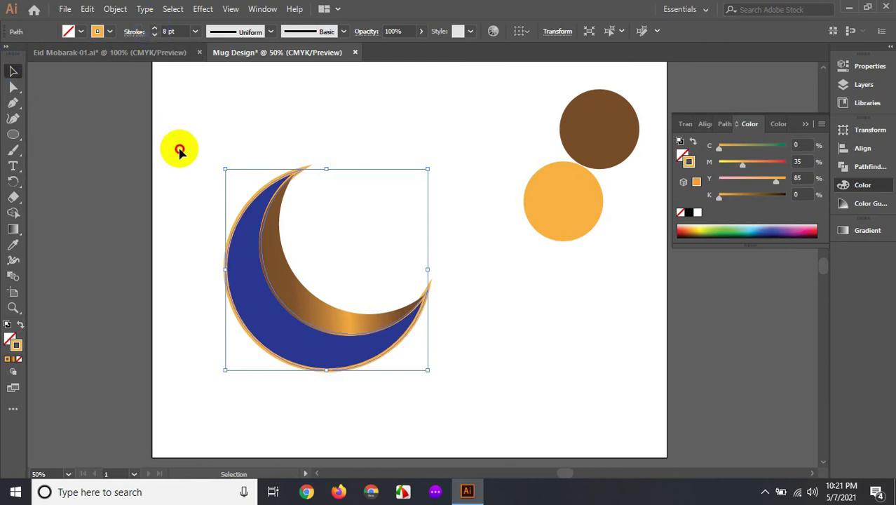
{"action": "left_click", "coordinate": [210, 246]}
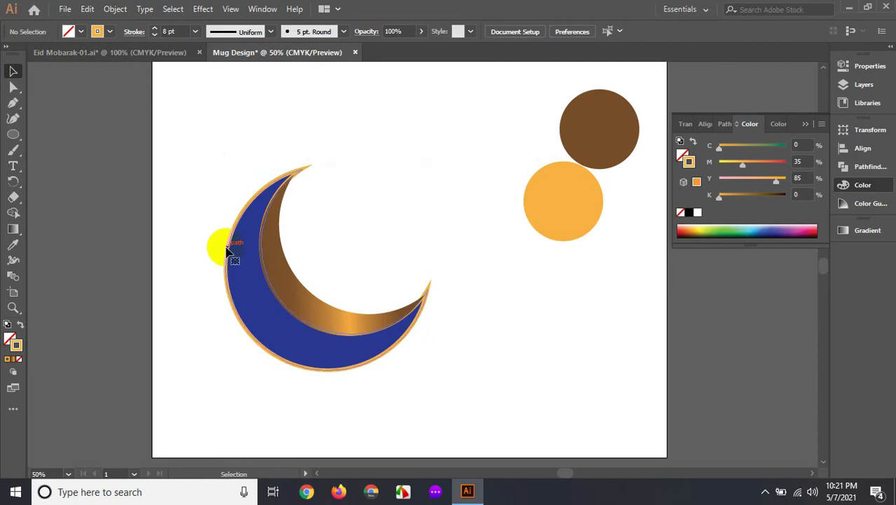
Bring the outline path and the blue crescent to the front via Arrange.
{"action": "right_click", "coordinate": [227, 250]}
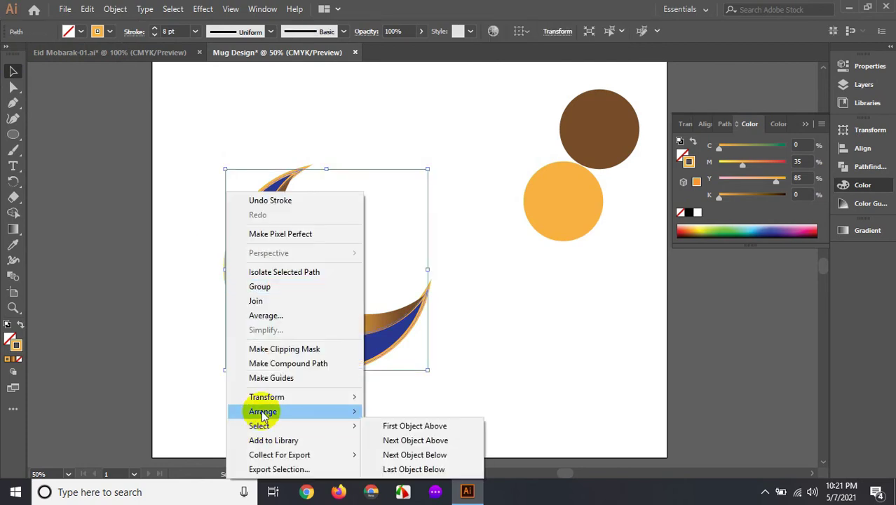
{"action": "left_click", "coordinate": [394, 414]}
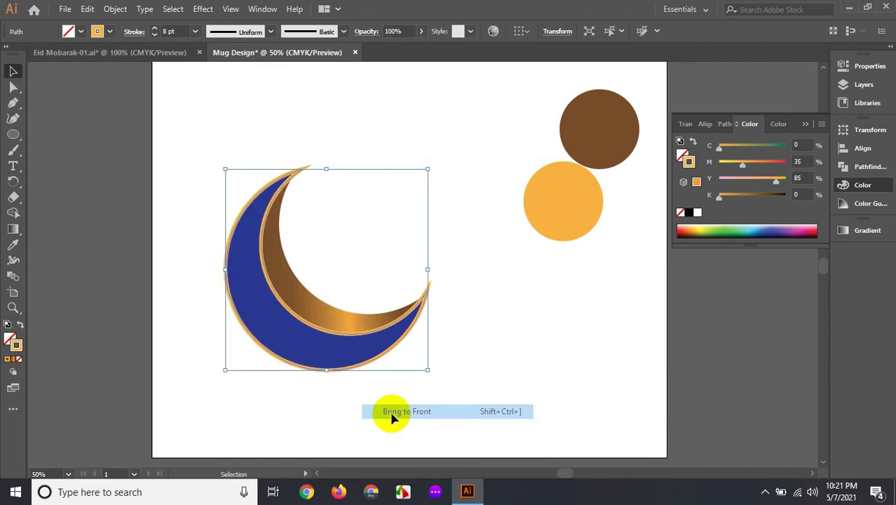
{"action": "left_click", "coordinate": [308, 382]}
{"action": "left_click", "coordinate": [287, 341]}
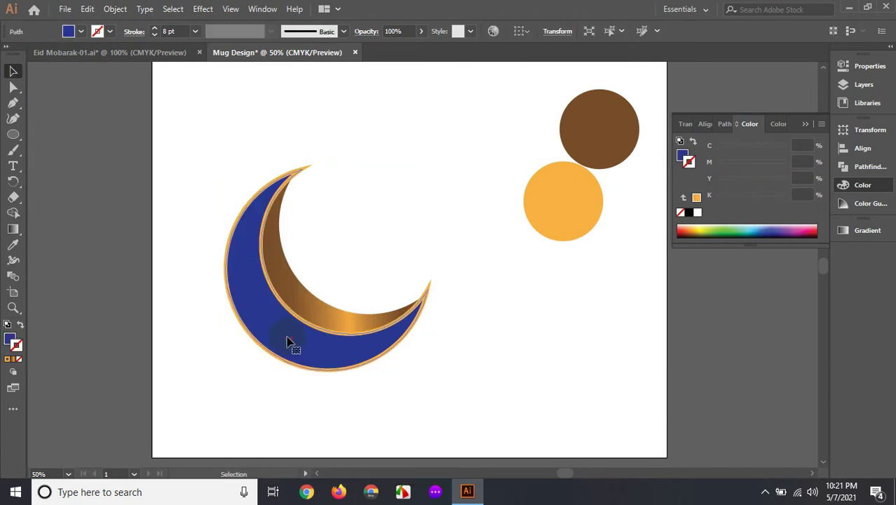
{"action": "right_click", "coordinate": [287, 342]}
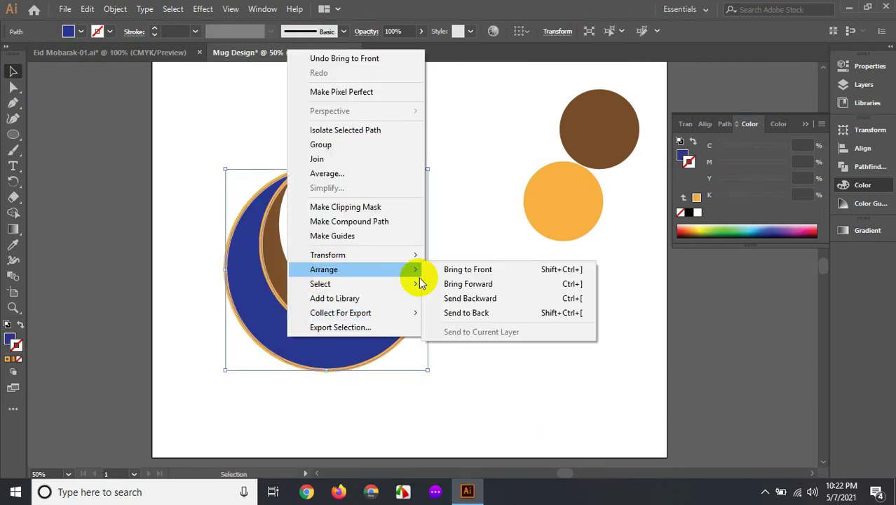
{"action": "left_click", "coordinate": [450, 273]}
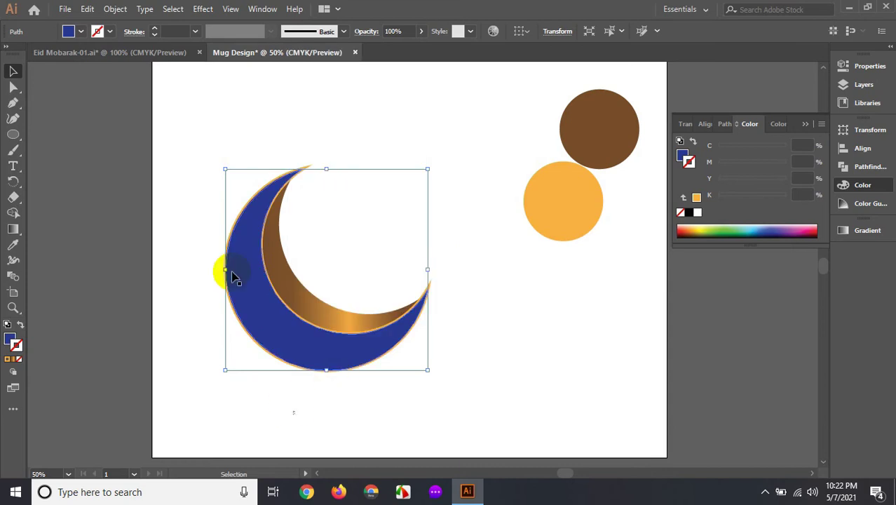
{"action": "left_click", "coordinate": [219, 258]}
{"action": "left_click", "coordinate": [224, 251]}
{"action": "right_click", "coordinate": [226, 252]}
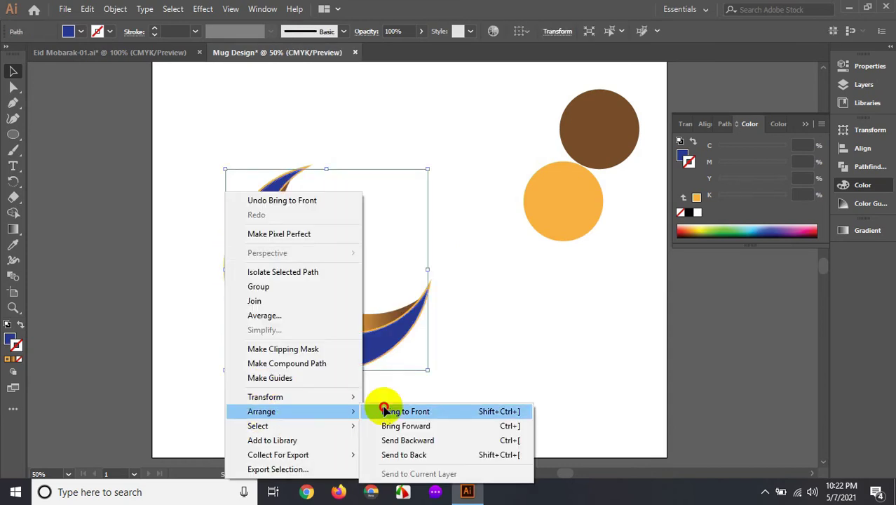
{"action": "mouse_move", "coordinate": [294, 412]}
{"action": "left_click", "coordinate": [384, 411]}
Zoom in on the crescent moon and bring the blue crescent to the front again.
{"action": "left_click", "coordinate": [264, 356]}
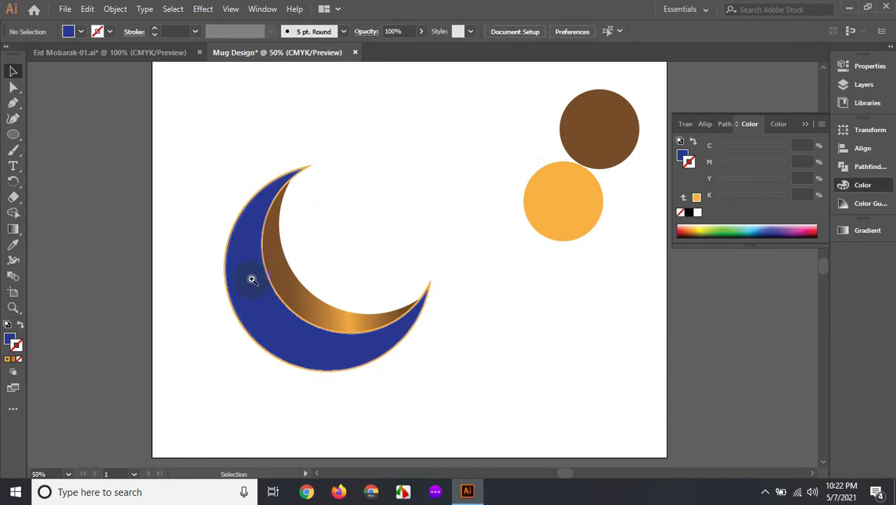
{"action": "left_click", "coordinate": [252, 279]}
{"action": "left_click", "coordinate": [214, 320]}
{"action": "left_click", "coordinate": [288, 234], "text": "alt"}
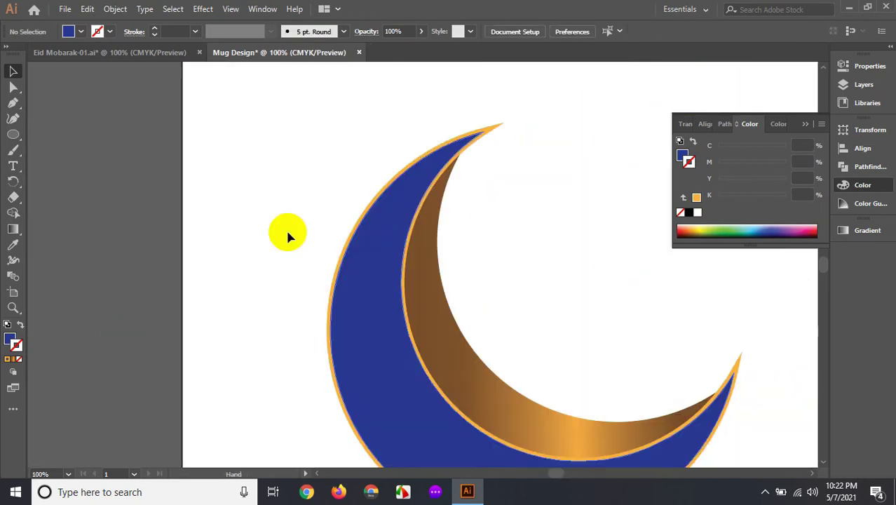
{"action": "left_click", "coordinate": [344, 244]}
{"action": "right_click", "coordinate": [345, 243]}
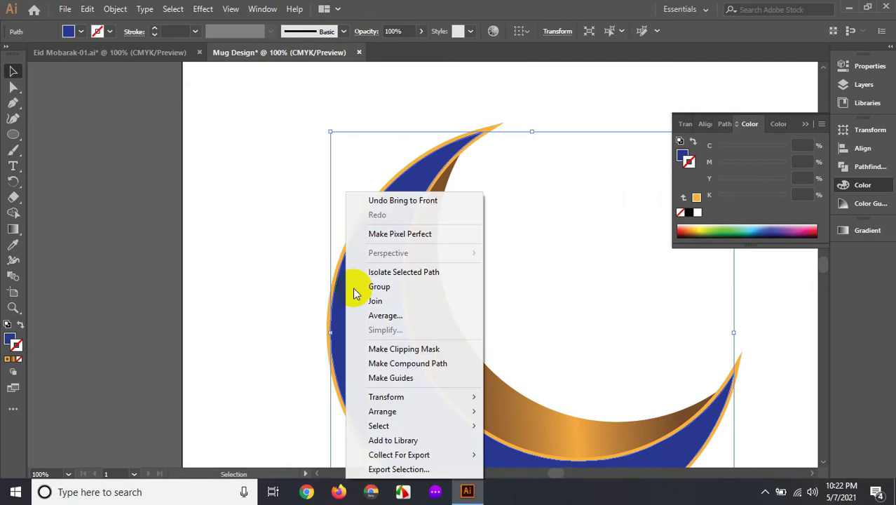
{"action": "mouse_move", "coordinate": [382, 412]}
{"action": "left_click", "coordinate": [507, 414]}
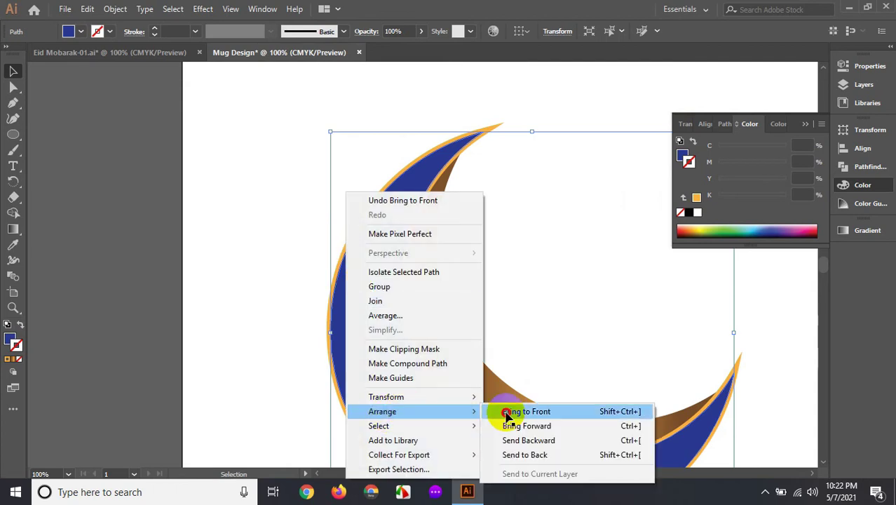
{"action": "left_click", "coordinate": [328, 289]}
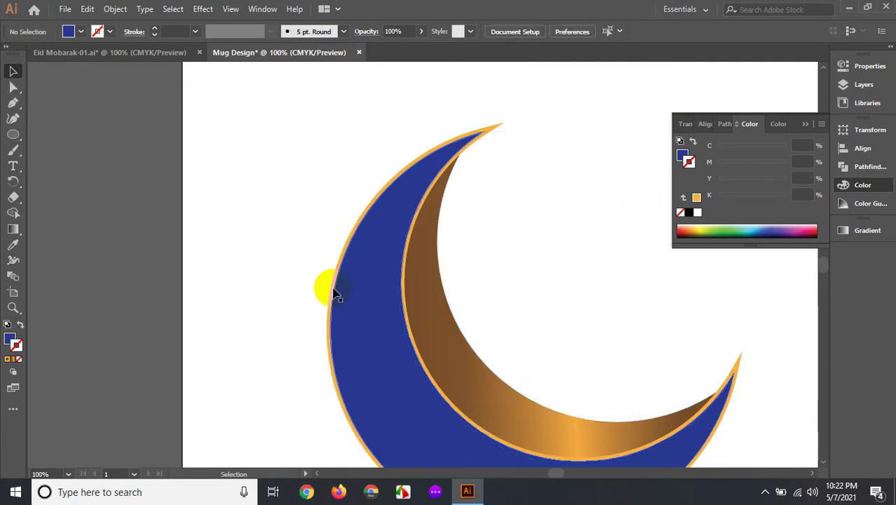
{"action": "left_click", "coordinate": [334, 290]}
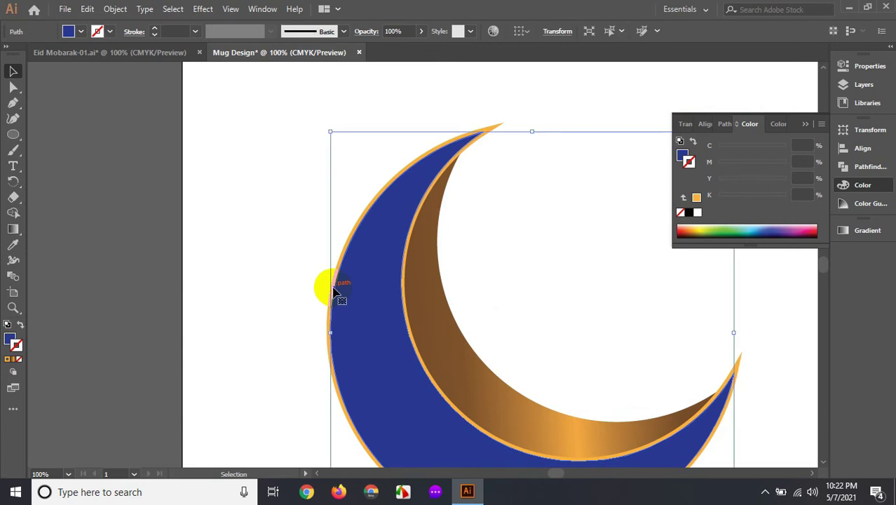
Undo an accidental move of the blue crescent and inspect the crescent paths.
{"action": "left_click_drag", "start_coordinate": [334, 291], "coordinate": [304, 298]}
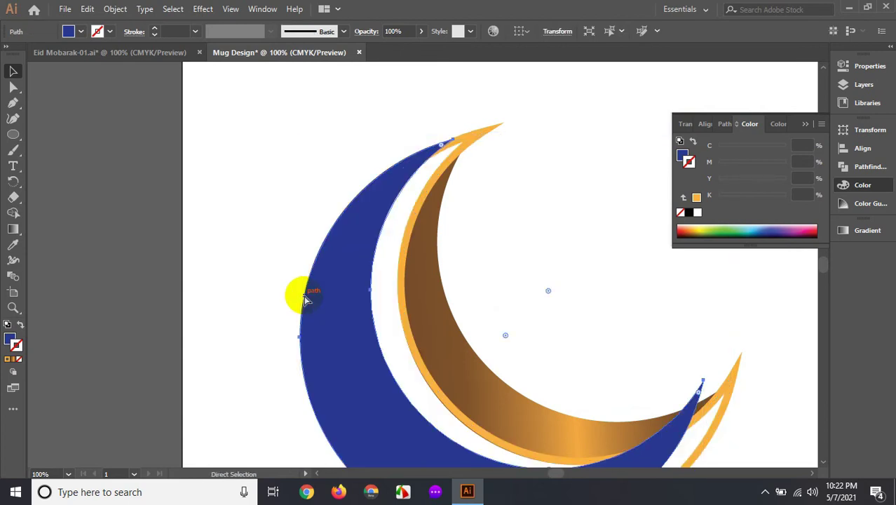
{"action": "key", "text": "ctrl+z"}
{"action": "left_click", "coordinate": [294, 340]}
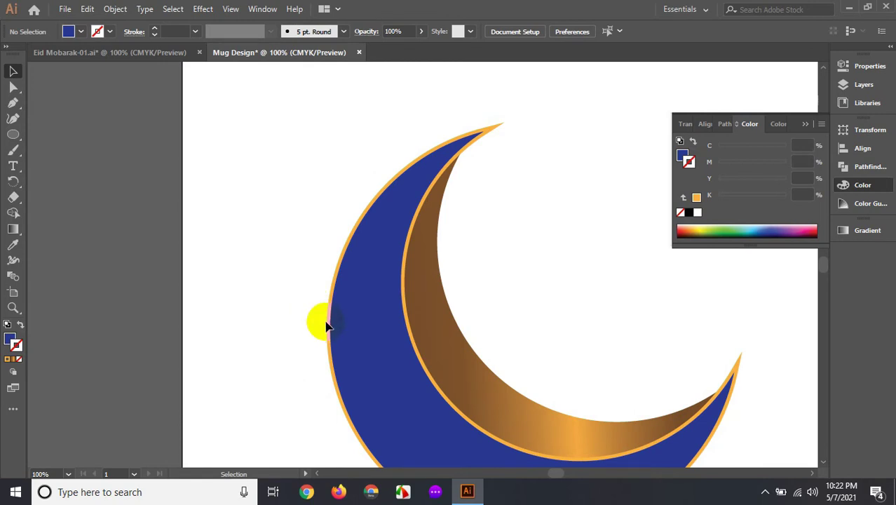
{"action": "left_click", "coordinate": [328, 324]}
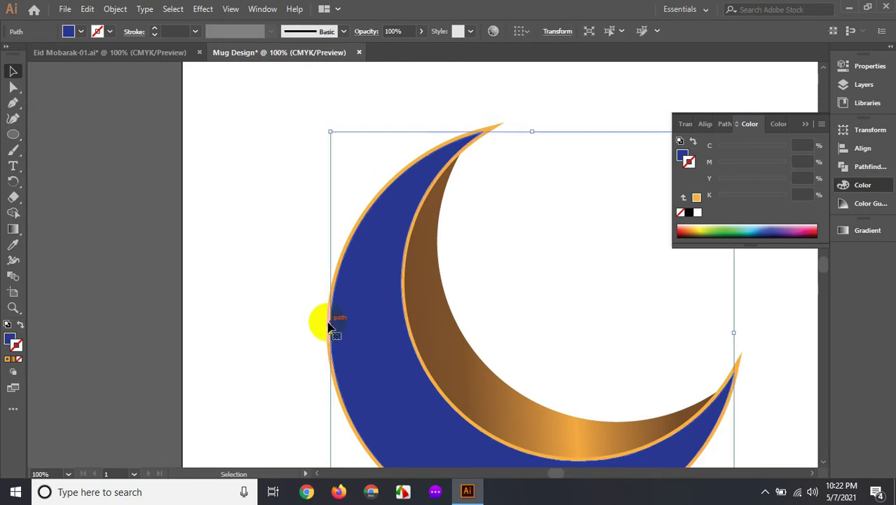
{"action": "left_click", "coordinate": [405, 319]}
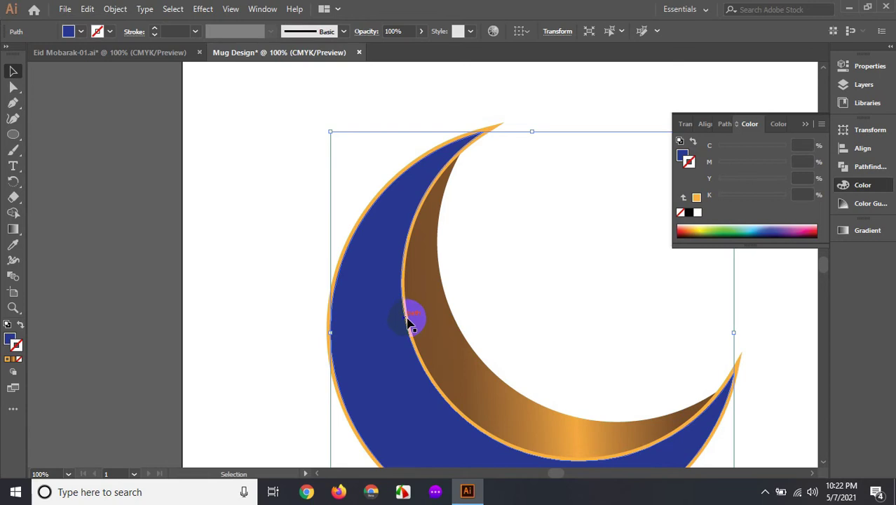
{"action": "left_click", "coordinate": [493, 130]}
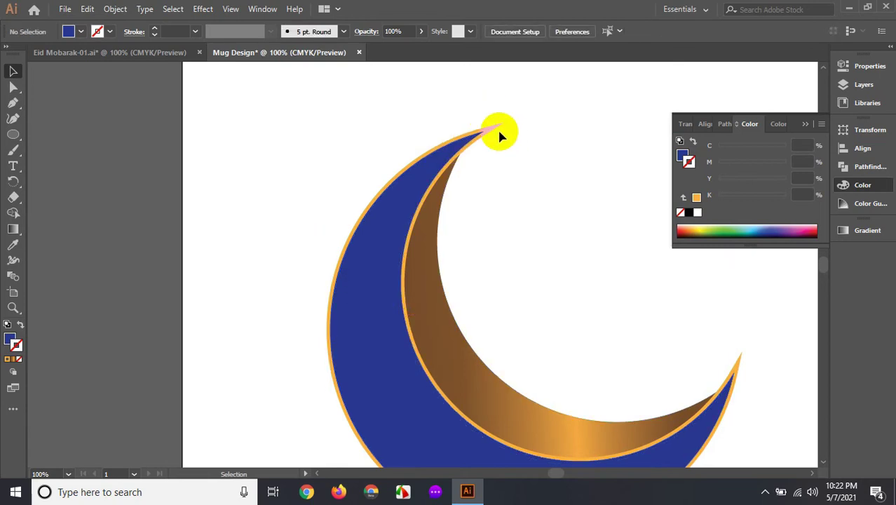
{"action": "key", "text": "v"}
{"action": "left_click", "coordinate": [490, 131]}
{"action": "left_click", "coordinate": [499, 126]}
{"action": "left_click", "coordinate": [439, 150]}
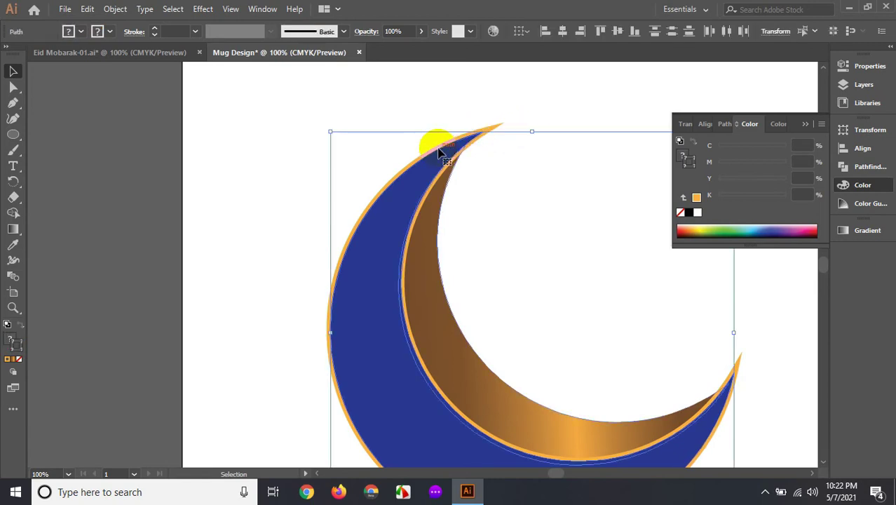
{"action": "left_click", "coordinate": [479, 158]}
Zoom in on the crescent tip and bring the orange outline to the front.
{"action": "key", "text": "ctrl+plus"}
{"action": "key", "text": "ctrl+plus"}
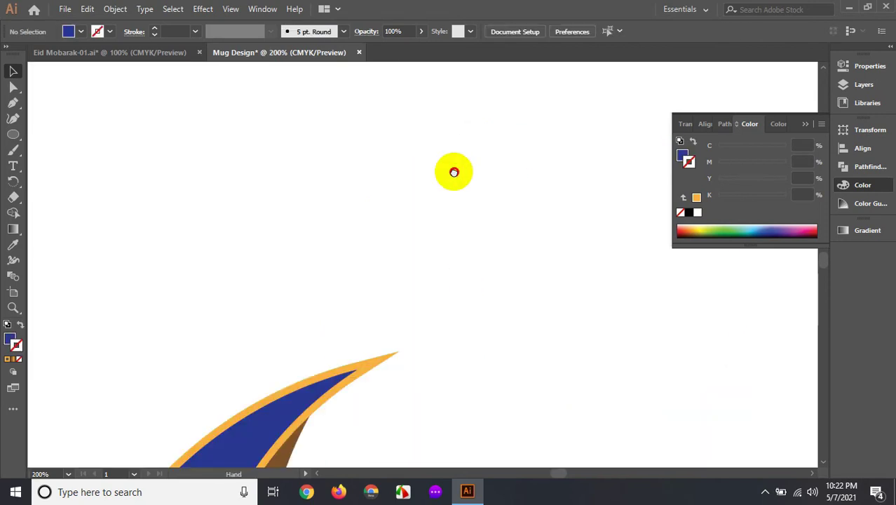
{"action": "scroll", "coordinate": [420, 203], "scroll_direction": "down", "scroll_amount": 3}
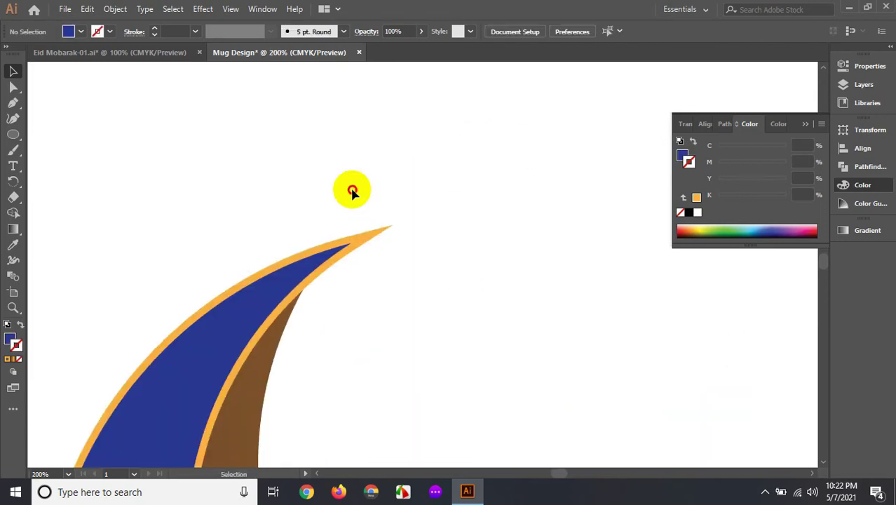
{"action": "left_click", "coordinate": [332, 244]}
{"action": "left_click_drag", "start_coordinate": [332, 244], "coordinate": [296, 270]}
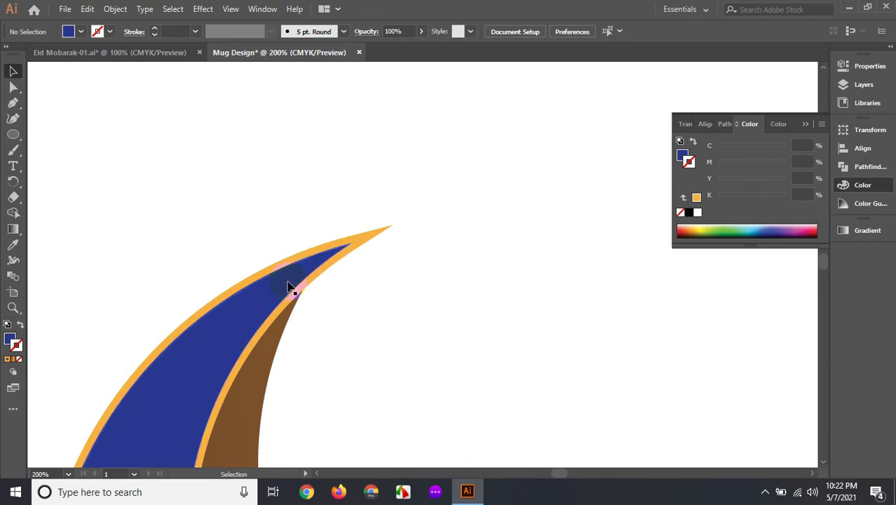
{"action": "left_click", "coordinate": [366, 237]}
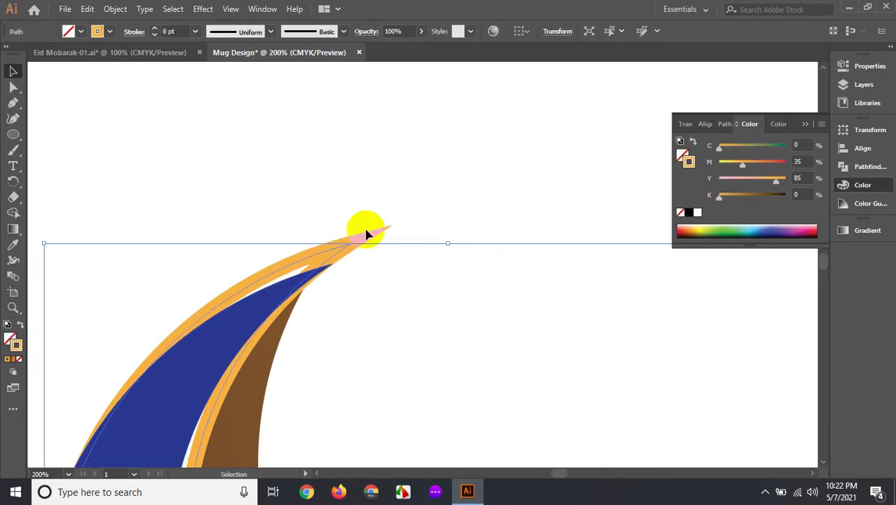
{"action": "right_click", "coordinate": [366, 235]}
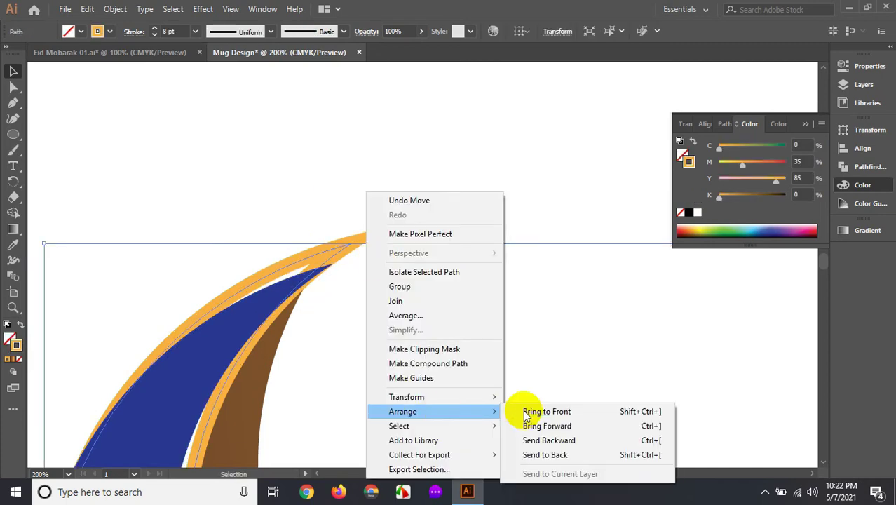
{"action": "left_click", "coordinate": [524, 407]}
{"action": "left_click", "coordinate": [436, 280]}
Nudge the blue crescent down-left and the gradient crescent slightly down.
{"action": "scroll", "coordinate": [436, 277], "scroll_direction": "down", "scroll_amount": 2}
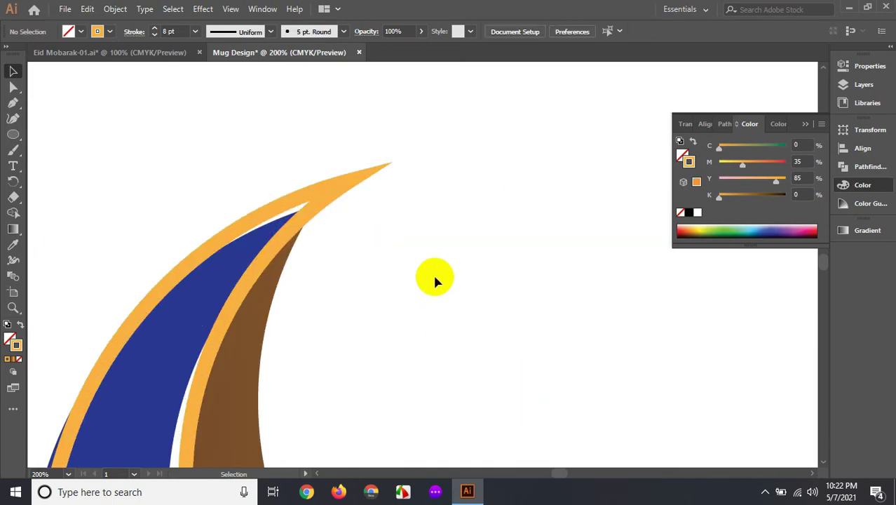
{"action": "scroll", "coordinate": [413, 284], "scroll_direction": "down", "scroll_amount": 3}
{"action": "left_click", "coordinate": [403, 281], "text": "ctrl+alt"}
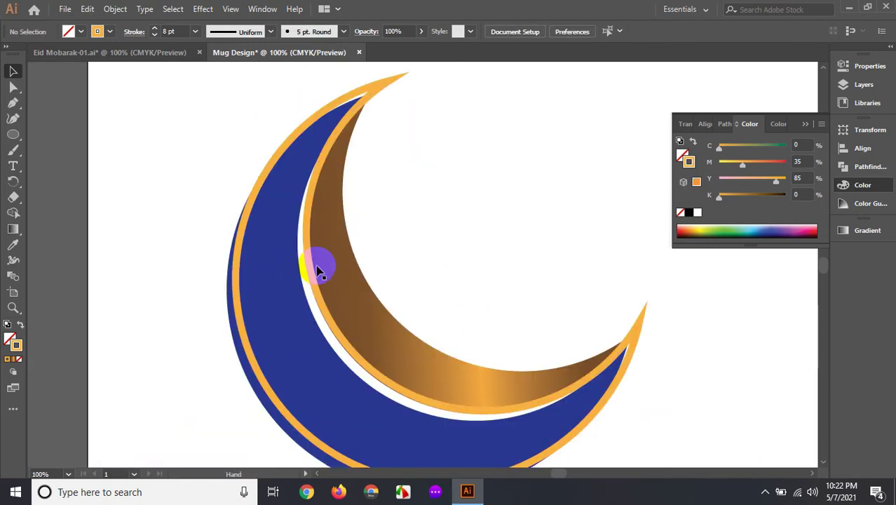
{"action": "left_click_drag", "start_coordinate": [307, 277], "coordinate": [302, 287]}
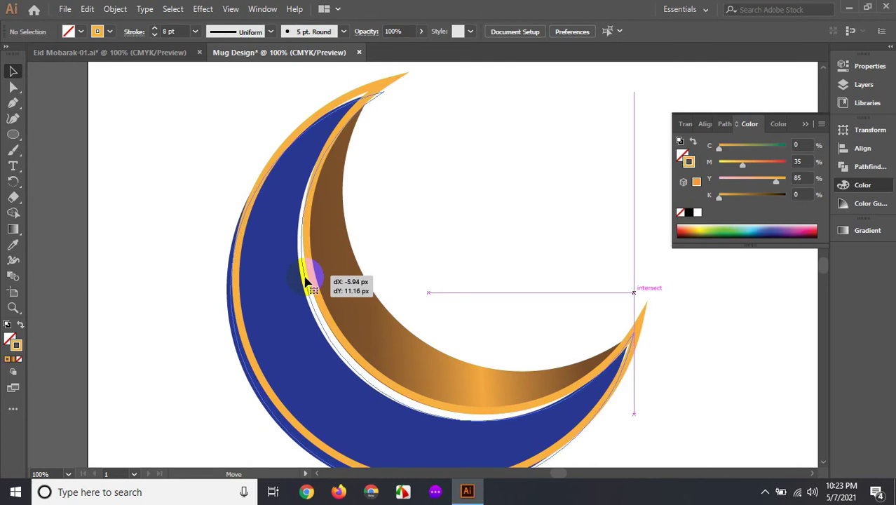
{"action": "left_click", "coordinate": [491, 232]}
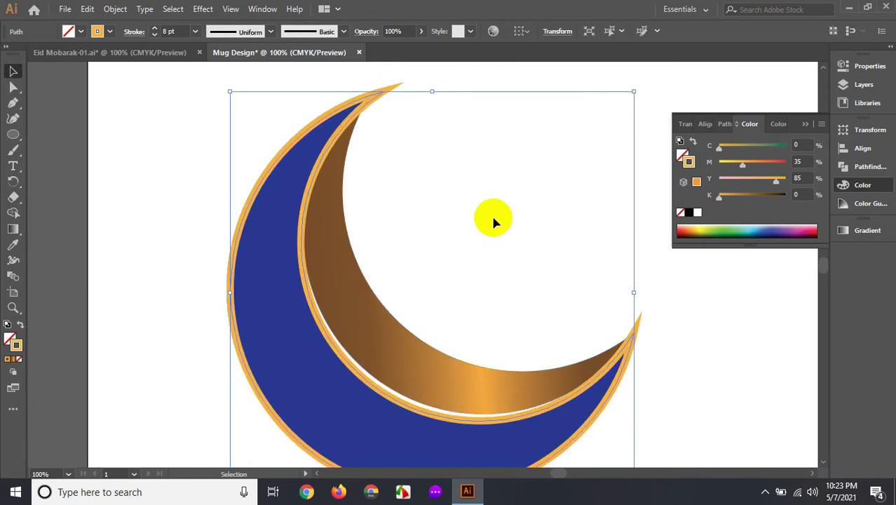
{"action": "left_click", "coordinate": [493, 221]}
{"action": "scroll", "coordinate": [434, 274], "scroll_direction": "down", "scroll_amount": 2}
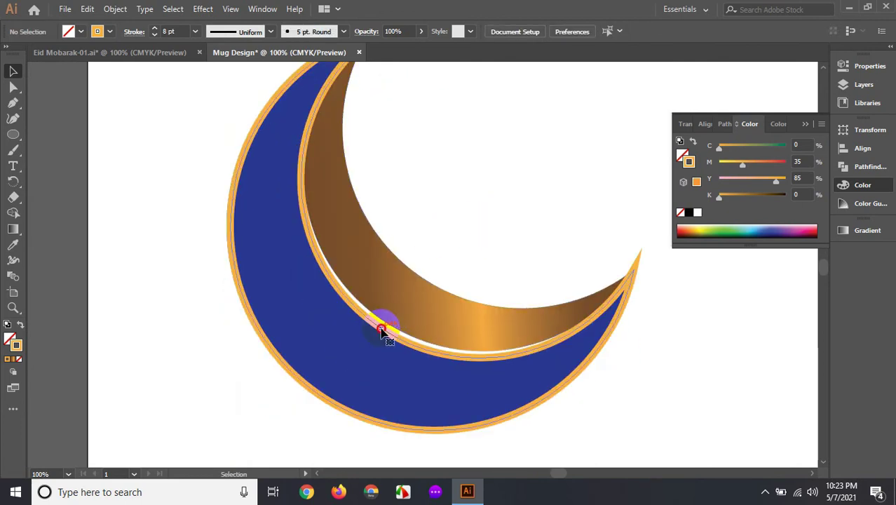
{"action": "left_click", "coordinate": [381, 331]}
{"action": "left_click", "coordinate": [401, 310]}
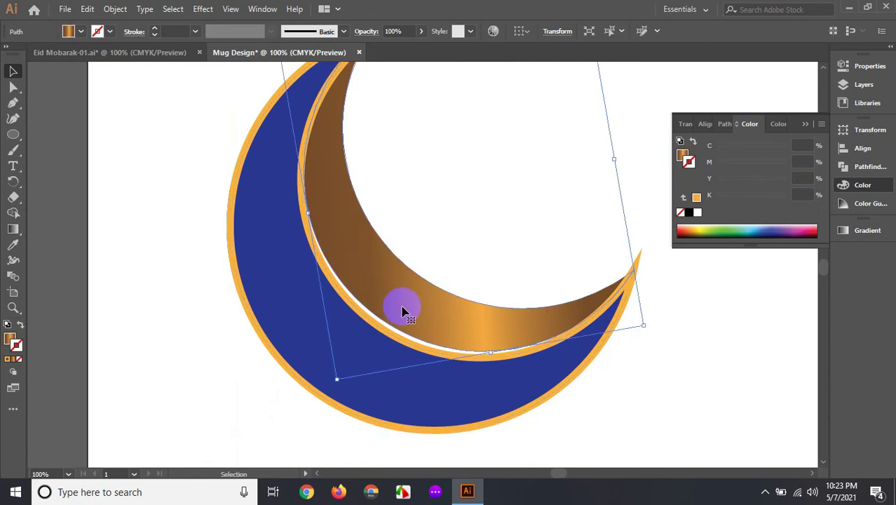
{"action": "left_click_drag", "start_coordinate": [403, 312], "coordinate": [403, 315]}
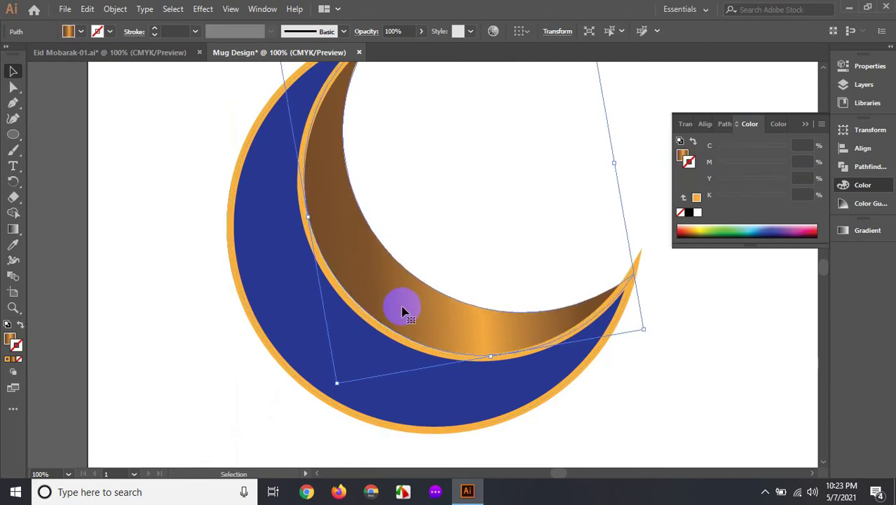
{"action": "left_click", "coordinate": [482, 237]}
Zoom and pan around the crescent moon, then select the orange outline.
{"action": "scroll", "coordinate": [466, 200], "scroll_direction": "up", "scroll_amount": 2}
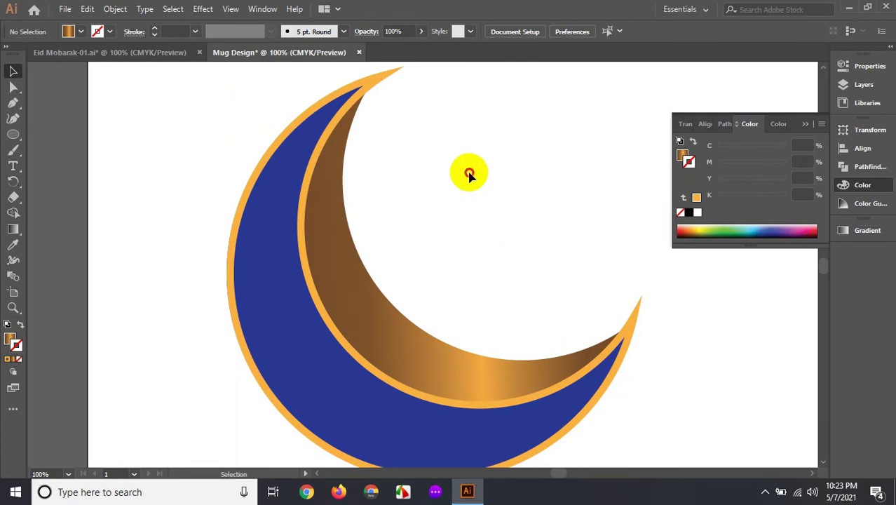
{"action": "scroll", "coordinate": [484, 200], "scroll_direction": "down", "scroll_amount": 1}
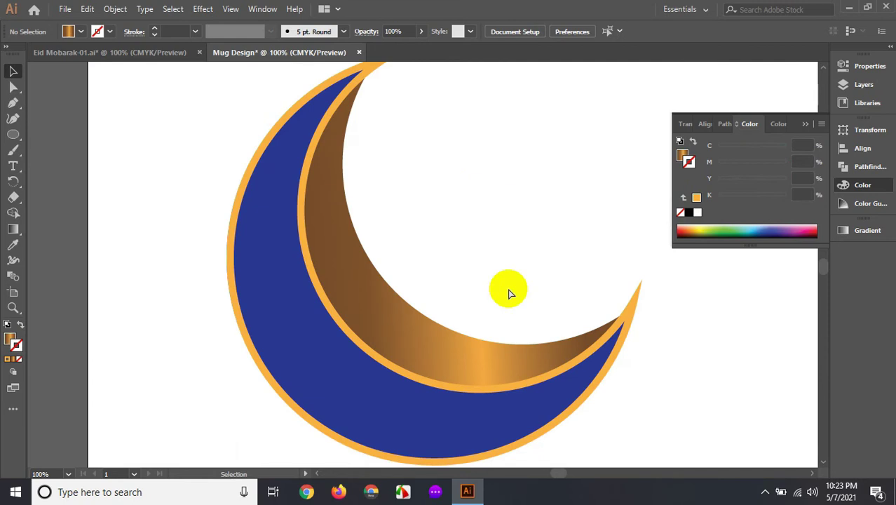
{"action": "key", "text": "ctrl"}
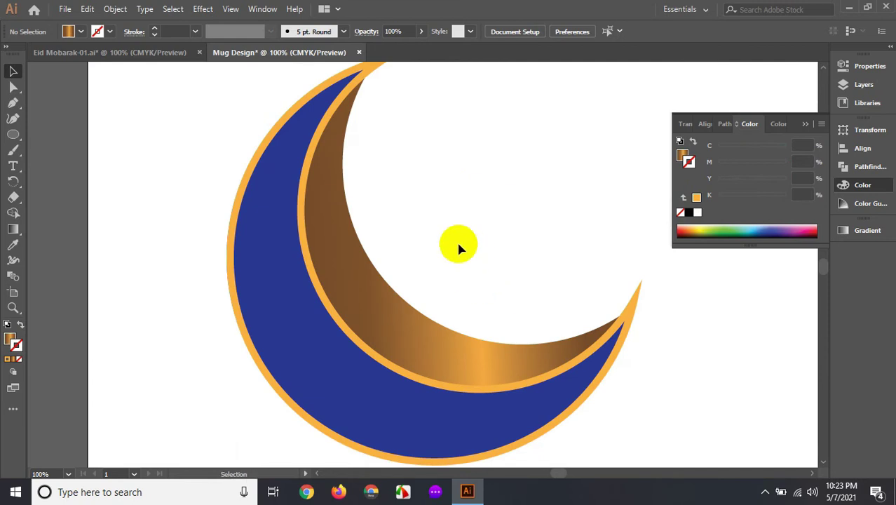
{"action": "key", "text": "ctrl+alt+space"}
{"action": "left_click", "coordinate": [458, 244], "text": "ctrl+alt"}
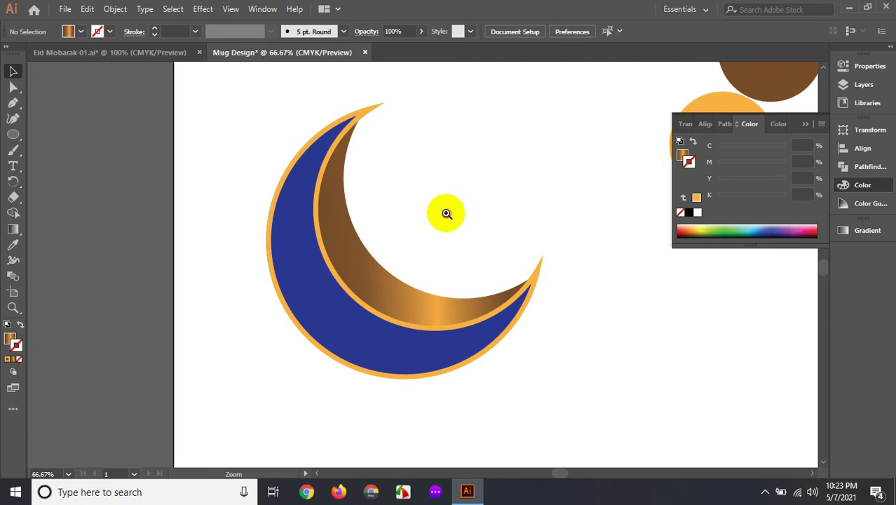
{"action": "left_click", "coordinate": [446, 212], "text": "ctrl"}
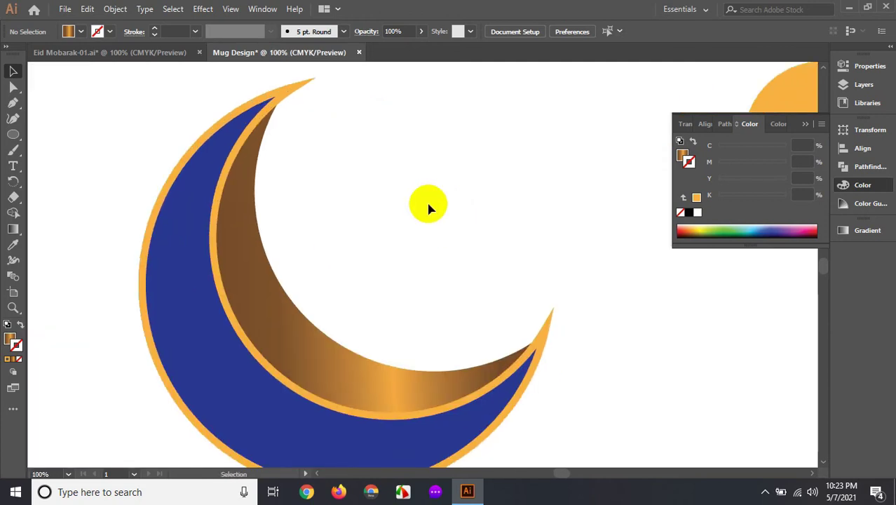
{"action": "left_click_drag", "start_coordinate": [341, 239], "coordinate": [327, 219]}
{"action": "left_click", "coordinate": [253, 225]}
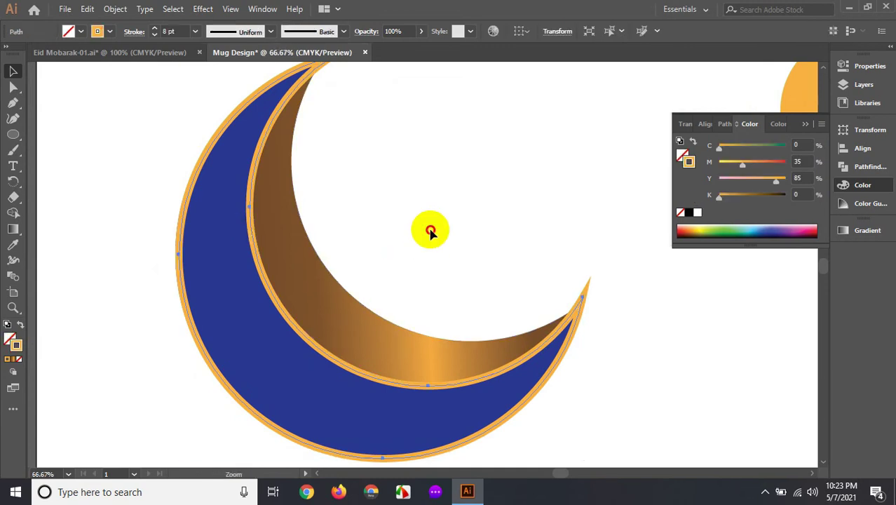
{"action": "left_click", "coordinate": [426, 243], "text": "alt"}
{"action": "key", "text": "v"}
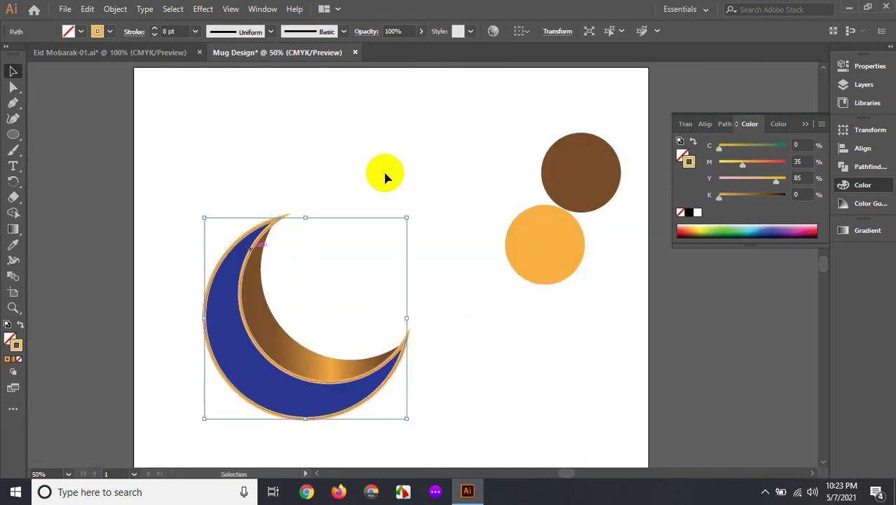
Move the orange crescent outline up and right, then give its stroke a gradient.
{"action": "left_click", "coordinate": [539, 309]}
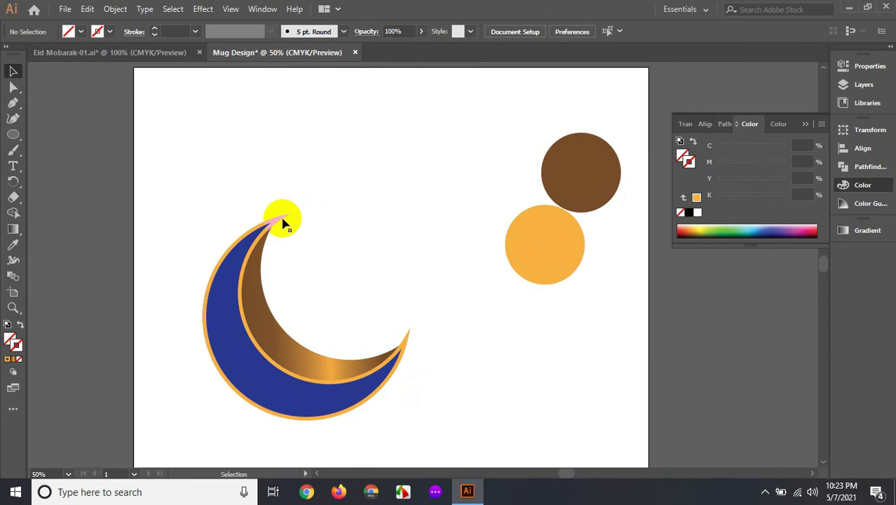
{"action": "left_click_drag", "start_coordinate": [284, 223], "coordinate": [391, 138]}
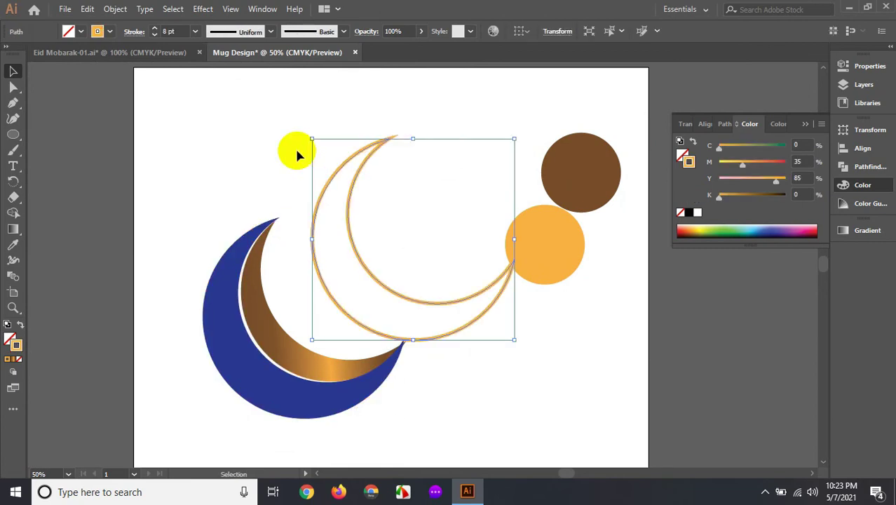
{"action": "left_click_drag", "start_coordinate": [297, 155], "coordinate": [390, 210]}
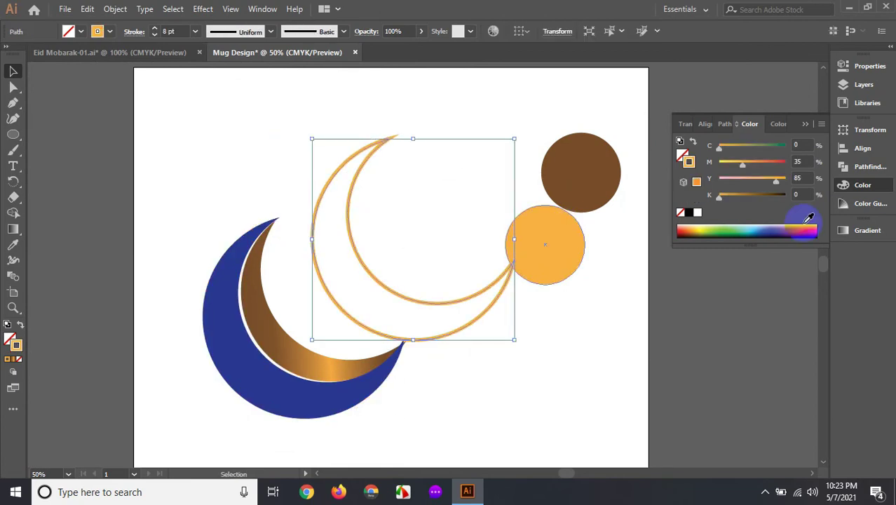
{"action": "left_click", "coordinate": [863, 232]}
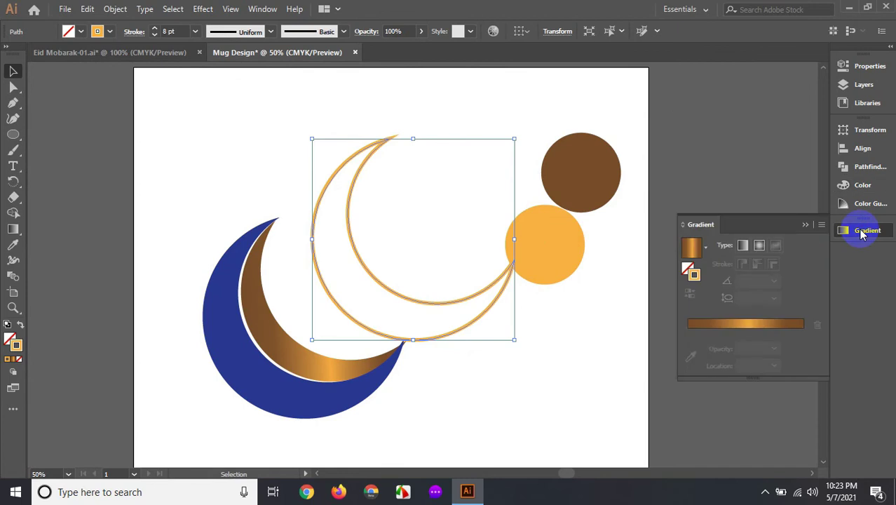
{"action": "left_click", "coordinate": [747, 327]}
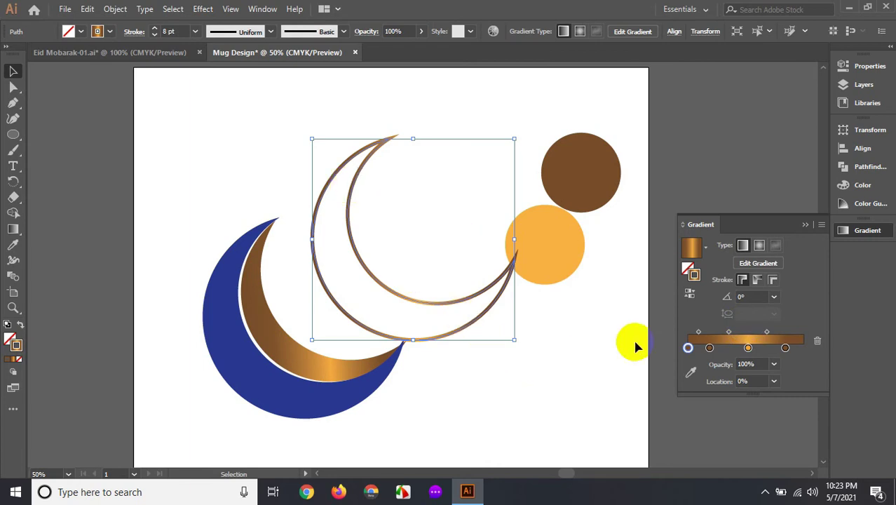
Rearrange the stroke gradient stops (33.24%, 41.62%, 78.49%), with the second stop at 17.6%.
{"action": "left_click", "coordinate": [687, 348]}
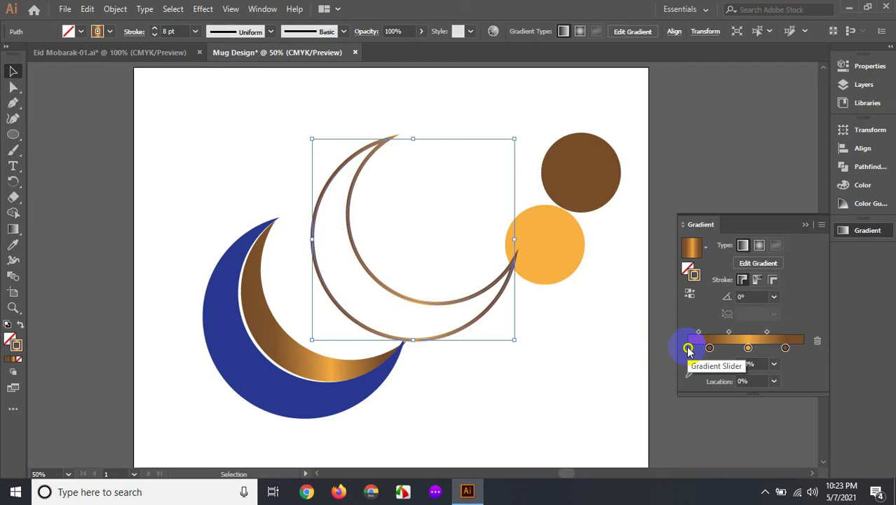
{"action": "mouse_move", "coordinate": [688, 349]}
{"action": "left_mouse_down"}
{"action": "mouse_move", "coordinate": [686, 375]}
{"action": "mouse_move", "coordinate": [689, 348]}
{"action": "left_mouse_up"}
{"action": "left_click", "coordinate": [748, 349]}
{"action": "left_click_drag", "start_coordinate": [748, 348], "coordinate": [726, 349]}
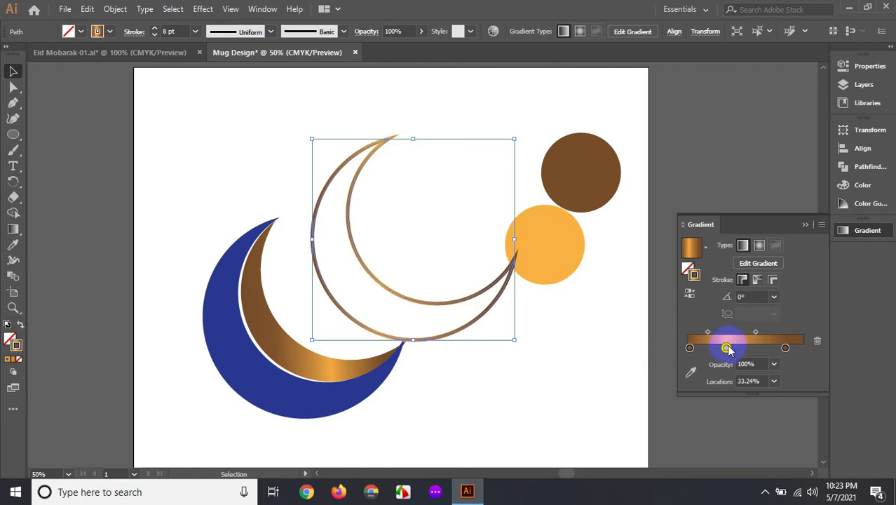
{"action": "left_click_drag", "start_coordinate": [727, 348], "coordinate": [804, 355]}
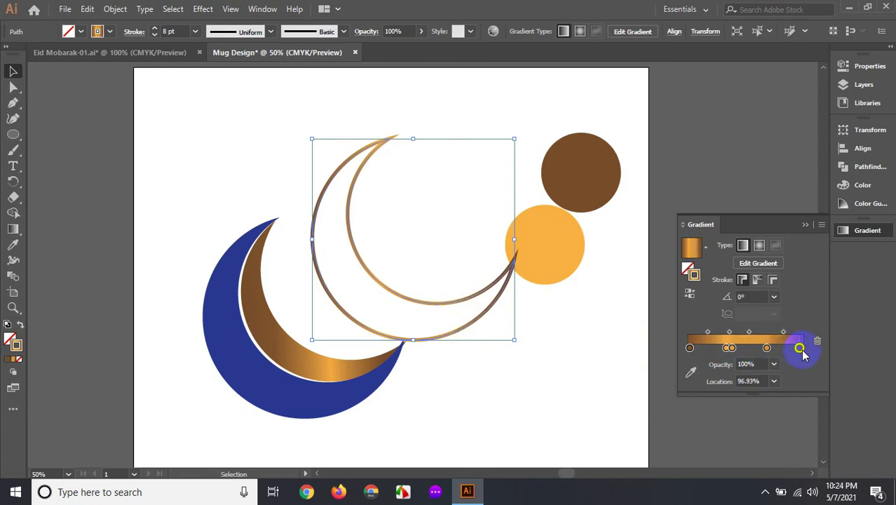
{"action": "left_click", "coordinate": [773, 350]}
{"action": "mouse_move", "coordinate": [774, 353]}
{"action": "left_mouse_down"}
{"action": "mouse_move", "coordinate": [783, 351]}
{"action": "mouse_move", "coordinate": [716, 350]}
{"action": "left_mouse_up"}
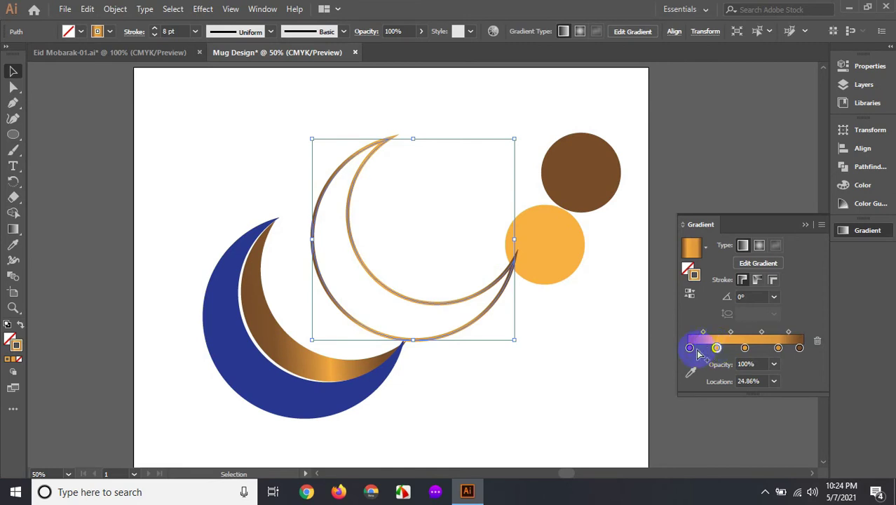
{"action": "left_click", "coordinate": [690, 349]}
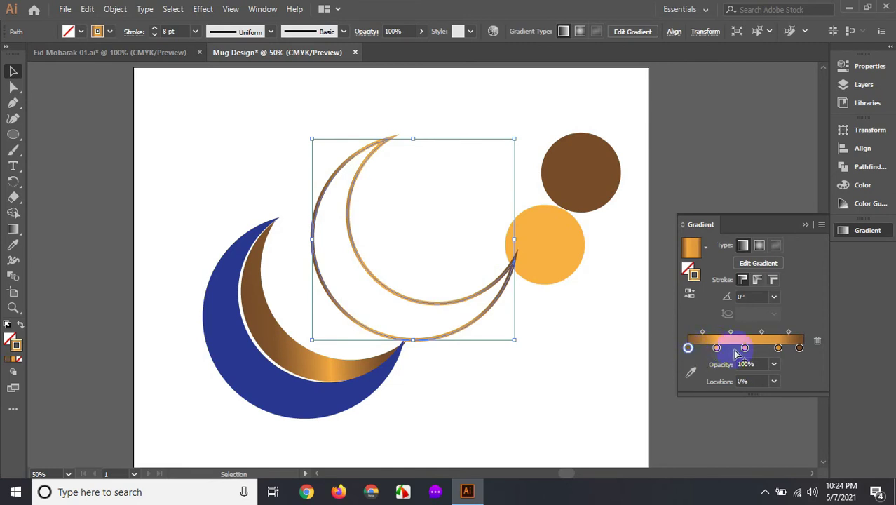
{"action": "left_click_drag", "start_coordinate": [714, 348], "coordinate": [701, 349]}
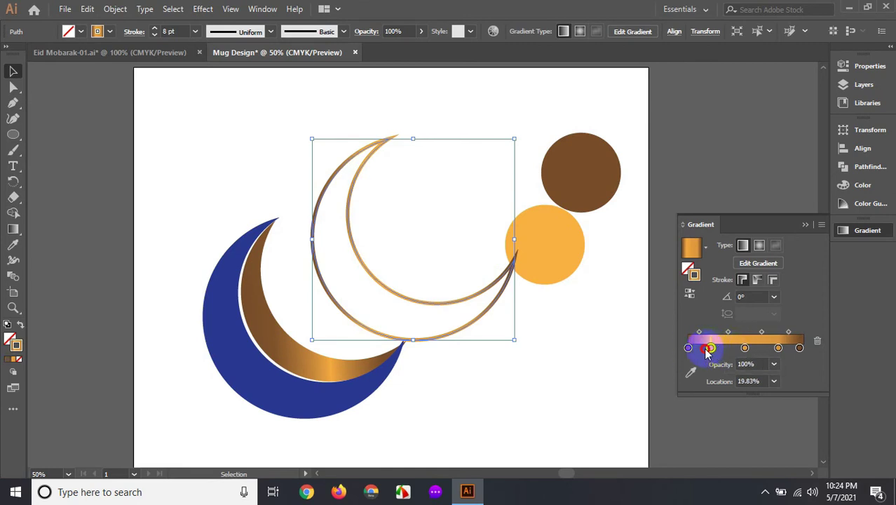
{"action": "left_click", "coordinate": [565, 350]}
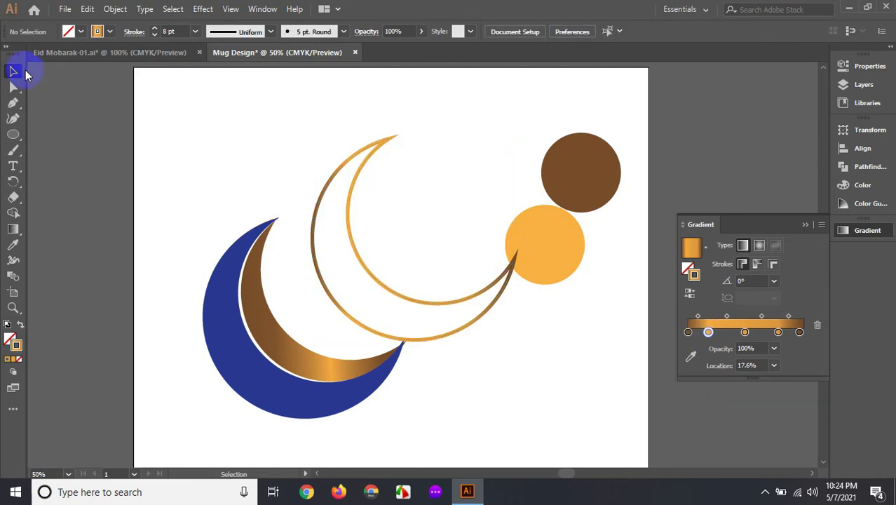
{"action": "left_click_drag", "start_coordinate": [317, 140], "coordinate": [419, 282]}
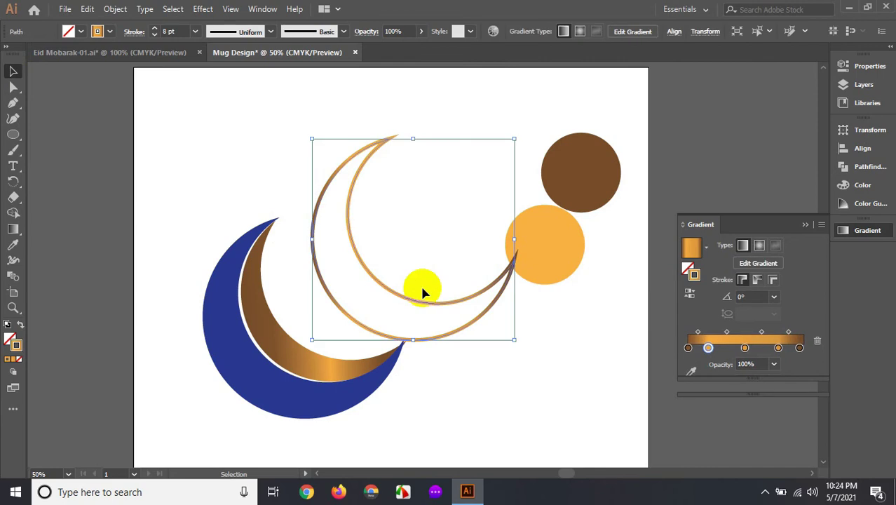
Drag the gradient outline down onto the blue crescent and zoom in on it.
{"action": "left_click_drag", "start_coordinate": [405, 318], "coordinate": [326, 384]}
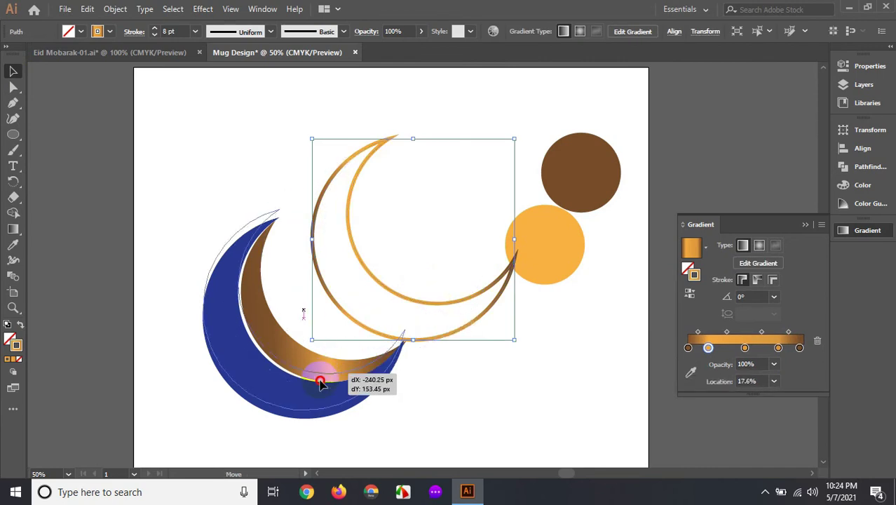
{"action": "left_click", "coordinate": [442, 360]}
{"action": "left_click", "coordinate": [414, 360], "text": "ctrl"}
{"action": "left_click_drag", "start_coordinate": [394, 311], "coordinate": [534, 416]}
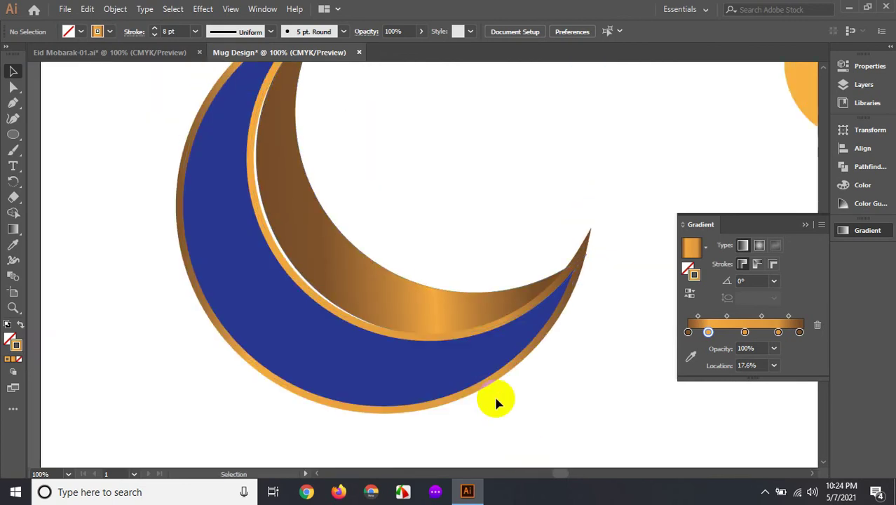
Nudge the outline up and right to sit exactly on the blue crescent's edge.
{"action": "left_click", "coordinate": [327, 308]}
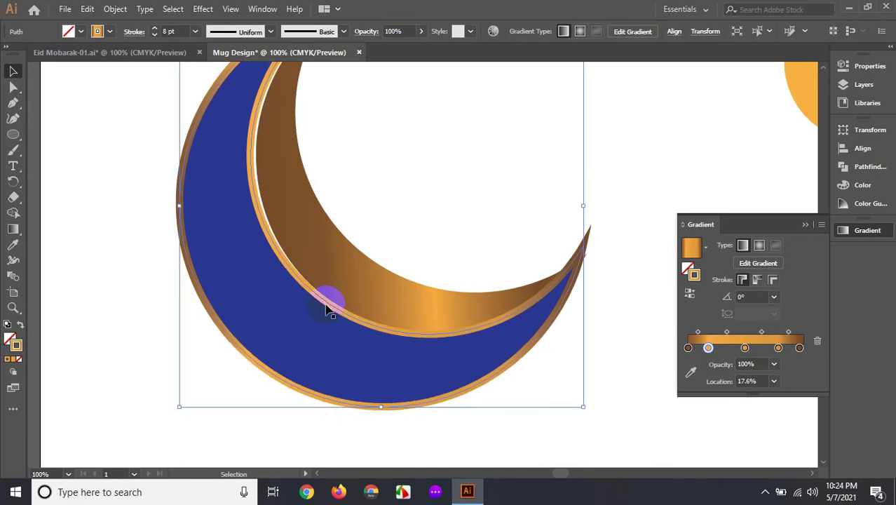
{"action": "key", "text": "Up"}
{"action": "key", "text": "Up"}
{"action": "key", "text": "Up"}
{"action": "left_click_drag", "start_coordinate": [327, 308], "coordinate": [333, 311]}
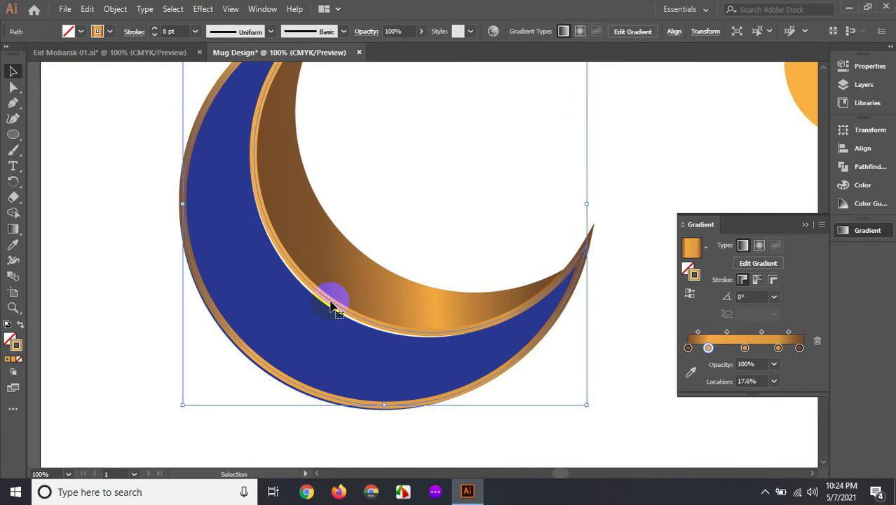
{"action": "left_click_drag", "start_coordinate": [333, 311], "coordinate": [333, 309]}
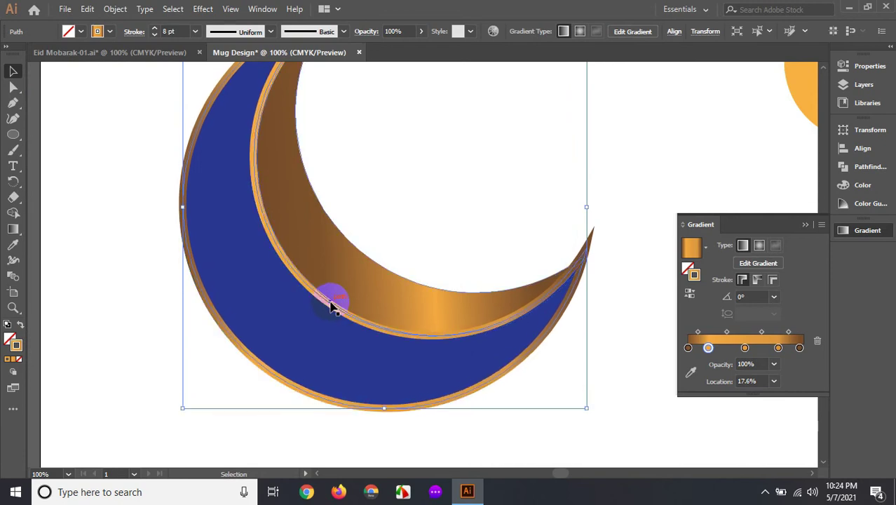
{"action": "left_click", "coordinate": [361, 290]}
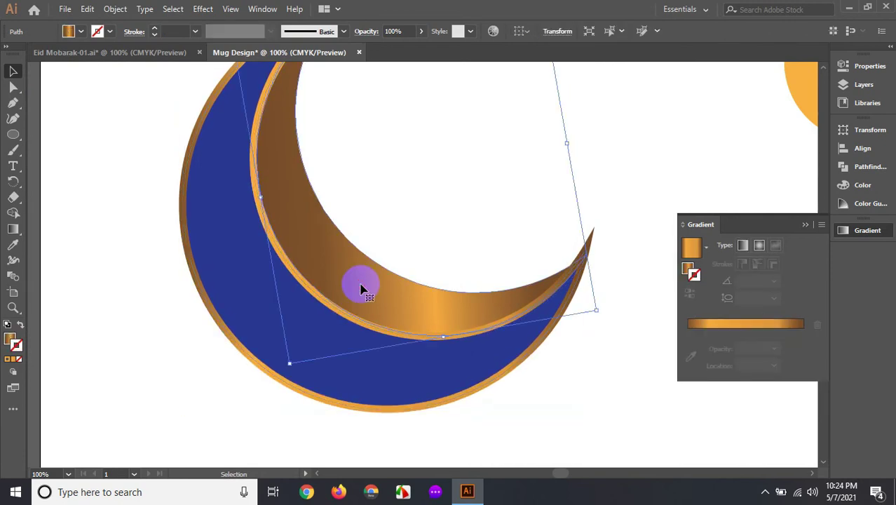
{"action": "left_click", "coordinate": [398, 189]}
{"action": "key", "text": "ctrl+minus"}
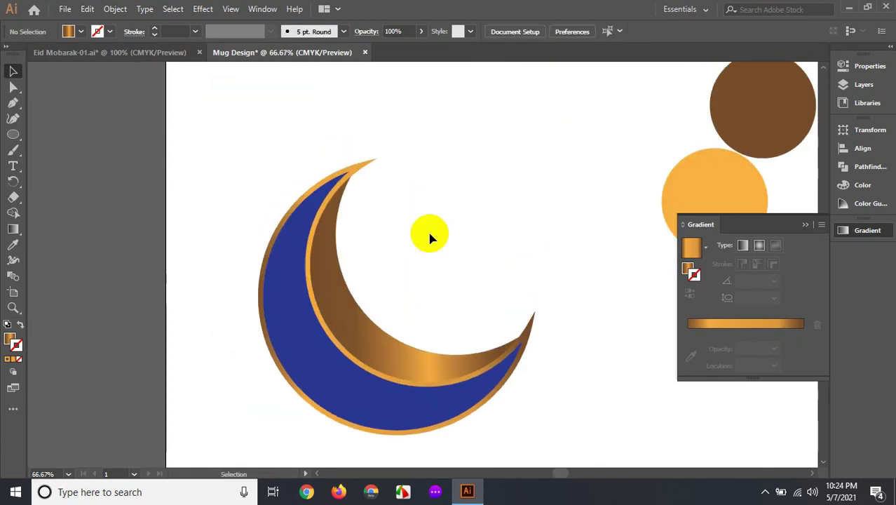
{"action": "left_click_drag", "start_coordinate": [258, 186], "coordinate": [363, 274]}
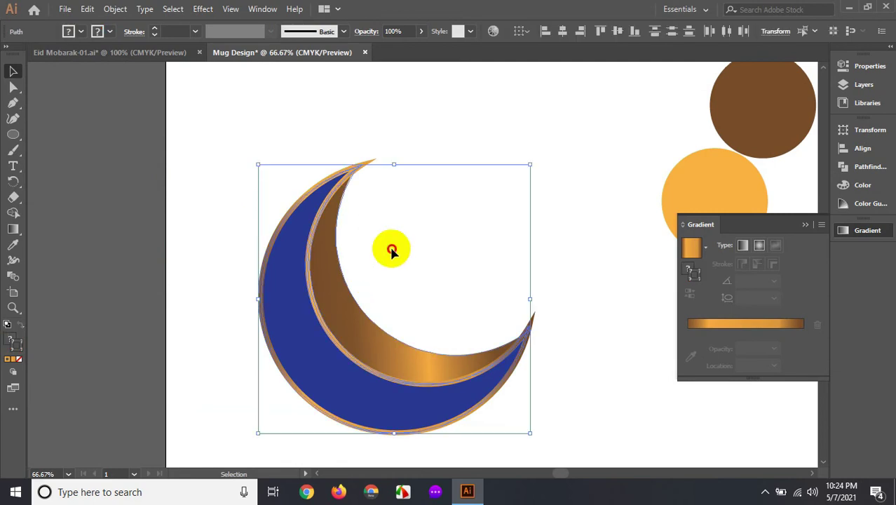
Delete the orange and brown sample circles.
{"action": "left_click", "coordinate": [391, 251]}
{"action": "scroll", "coordinate": [392, 250], "scroll_direction": "down", "scroll_amount": 1}
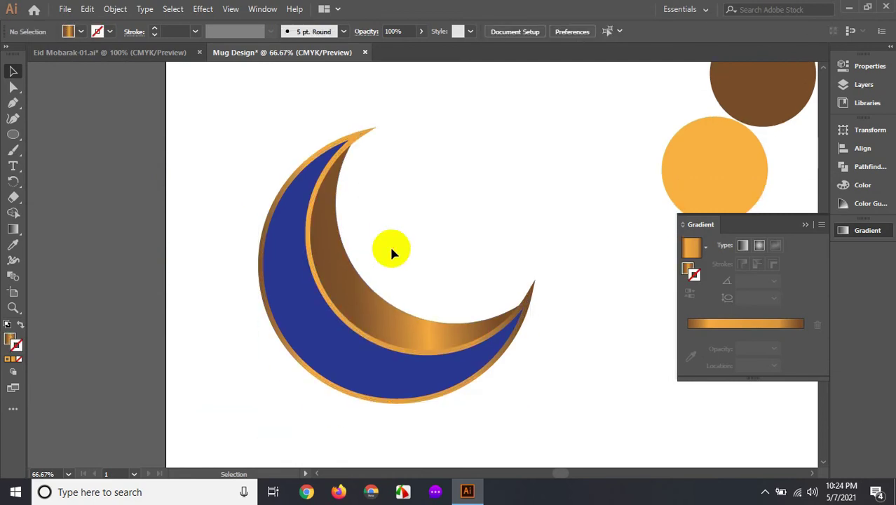
{"action": "scroll", "coordinate": [440, 206], "scroll_direction": "right", "scroll_amount": 3}
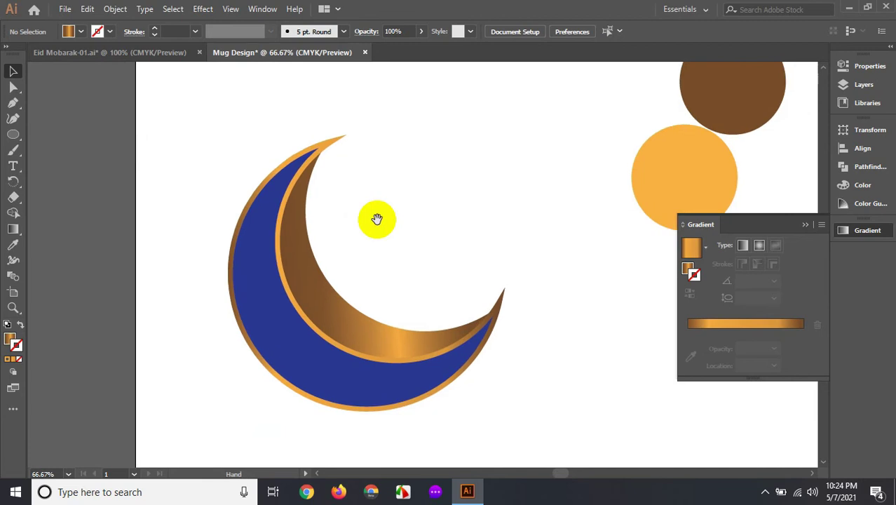
{"action": "scroll", "coordinate": [621, 170], "scroll_direction": "up", "scroll_amount": 1}
{"action": "left_click_drag", "start_coordinate": [526, 101], "coordinate": [634, 186]}
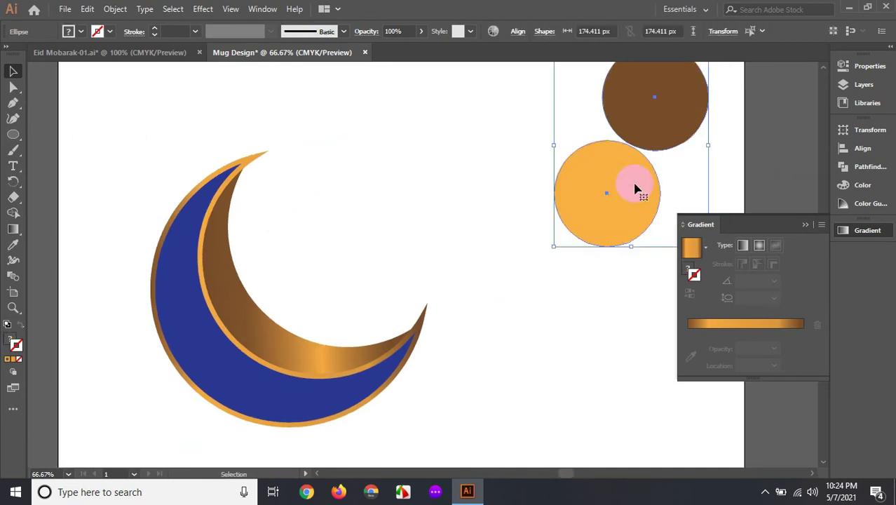
{"action": "key", "text": "Delete"}
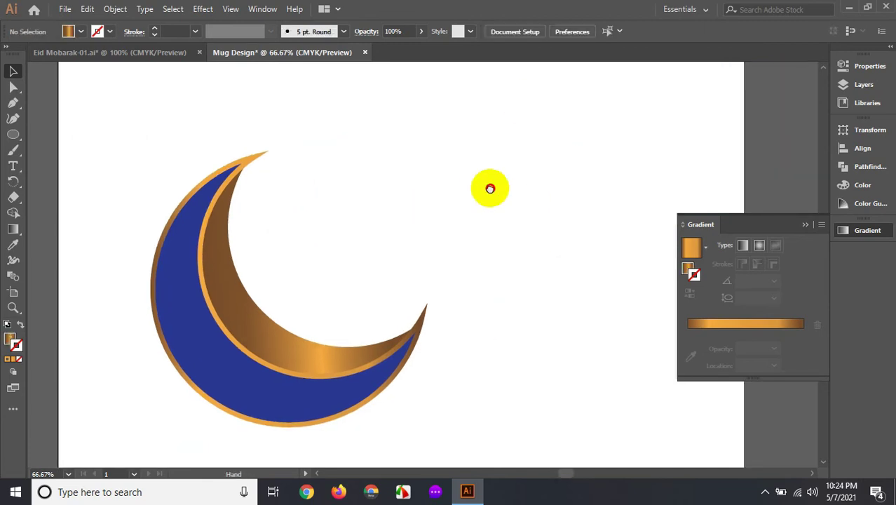
Group all the crescent moon pieces together and centre the moon in view.
{"action": "scroll", "coordinate": [489, 188], "scroll_direction": "left", "scroll_amount": 2}
{"action": "scroll", "coordinate": [490, 188], "scroll_direction": "down", "scroll_amount": 1}
{"action": "left_click_drag", "start_coordinate": [221, 142], "coordinate": [452, 399]}
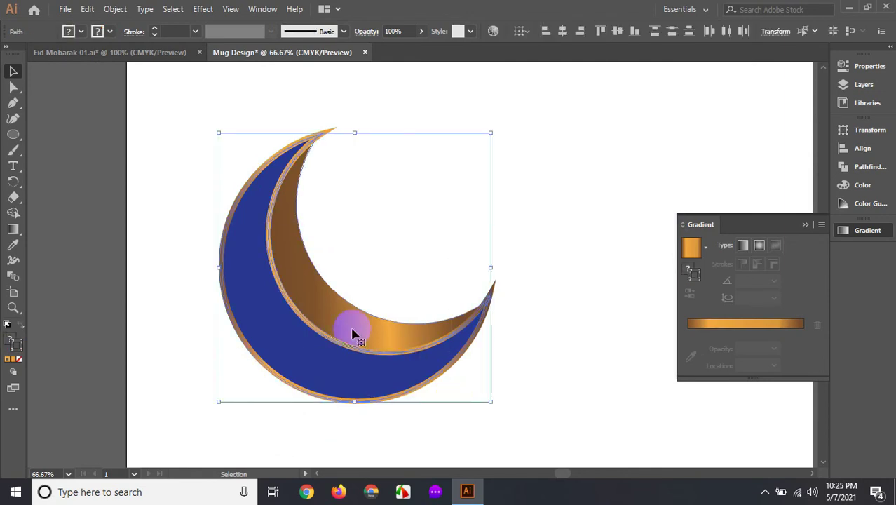
{"action": "right_click", "coordinate": [297, 263]}
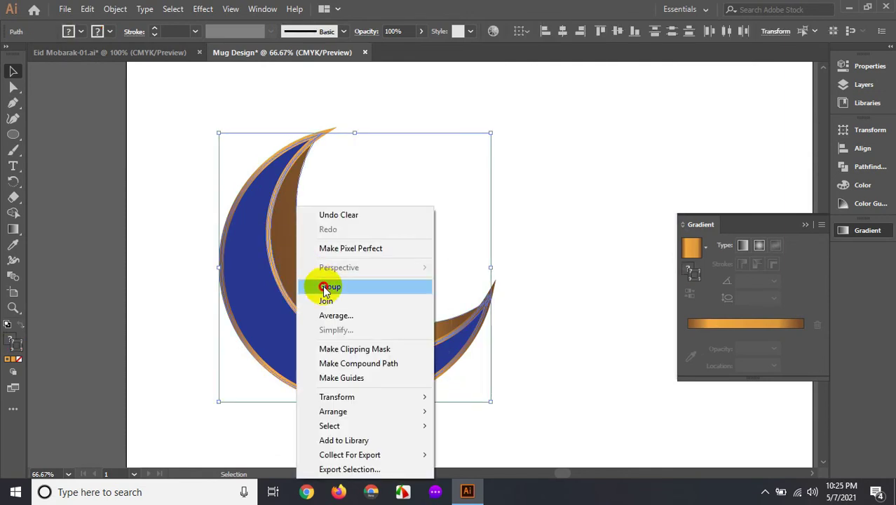
{"action": "left_click", "coordinate": [327, 286]}
{"action": "left_click", "coordinate": [385, 204]}
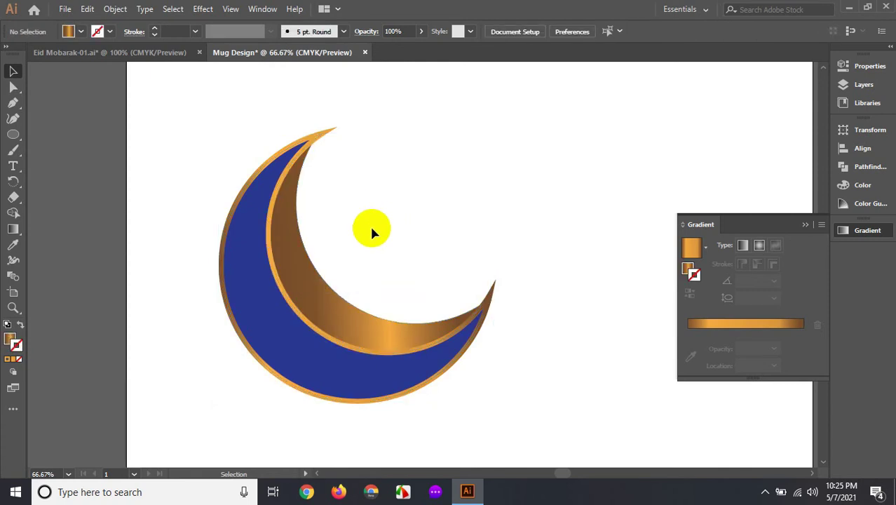
{"action": "left_click_drag", "start_coordinate": [380, 233], "coordinate": [426, 223]}
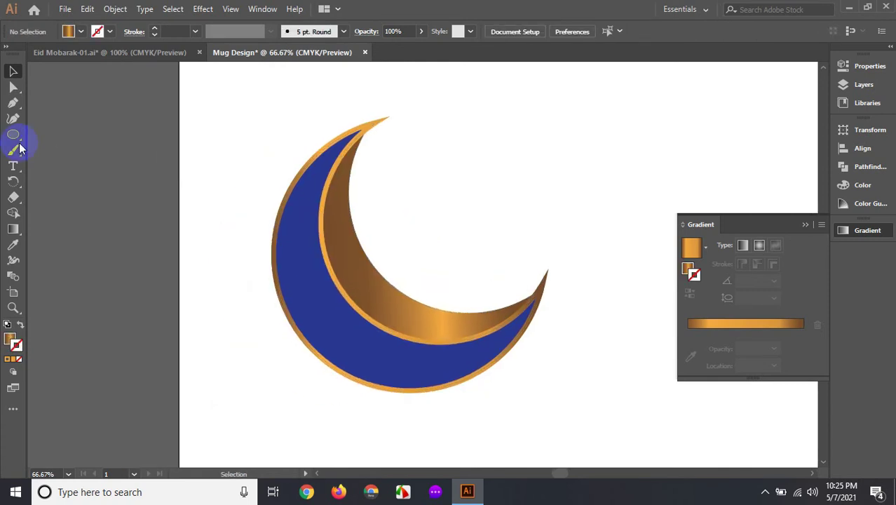
Draw a five-pointed brown-orange gradient star with the Star Tool, left of the moon.
{"action": "mouse_move", "coordinate": [20, 143]}
{"action": "left_mouse_down"}
{"action": "mouse_move", "coordinate": [41, 183]}
{"action": "mouse_move", "coordinate": [61, 184]}
{"action": "left_mouse_up"}
{"action": "left_click_drag", "start_coordinate": [198, 257], "coordinate": [48, 225]}
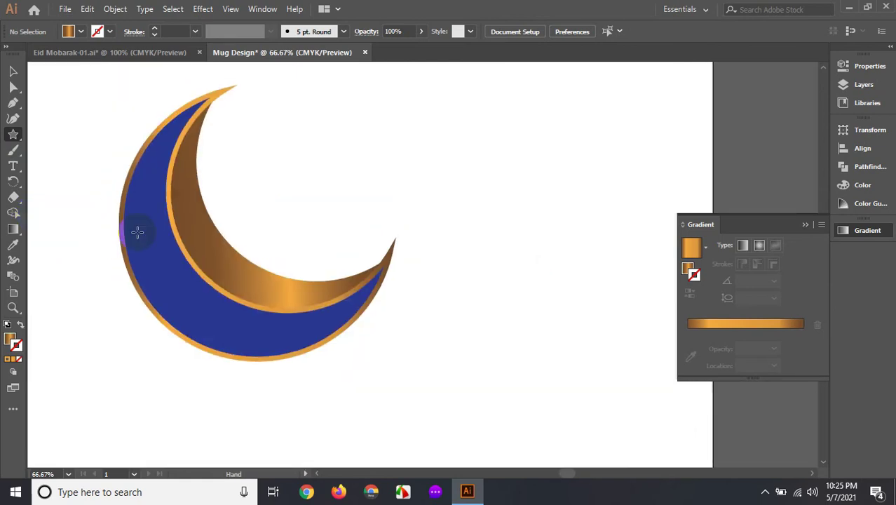
{"action": "left_click_drag", "start_coordinate": [137, 232], "coordinate": [171, 288]}
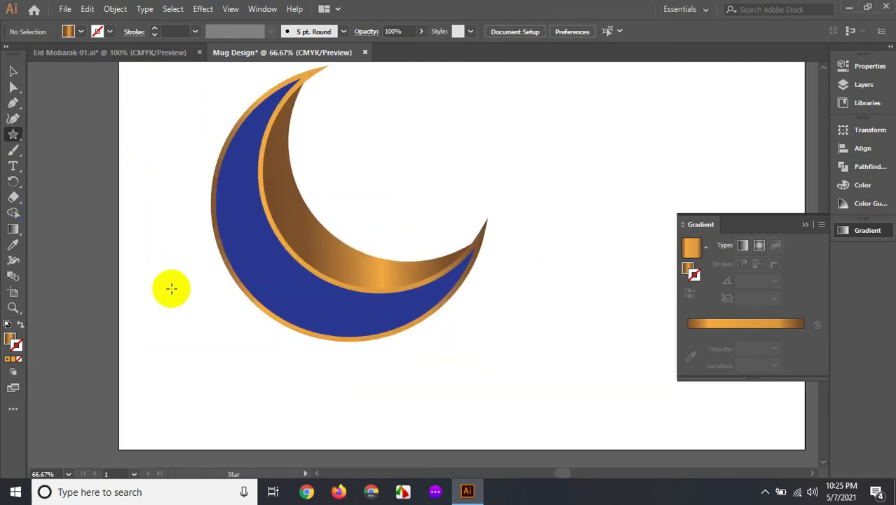
{"action": "left_click_drag", "start_coordinate": [173, 290], "coordinate": [196, 322]}
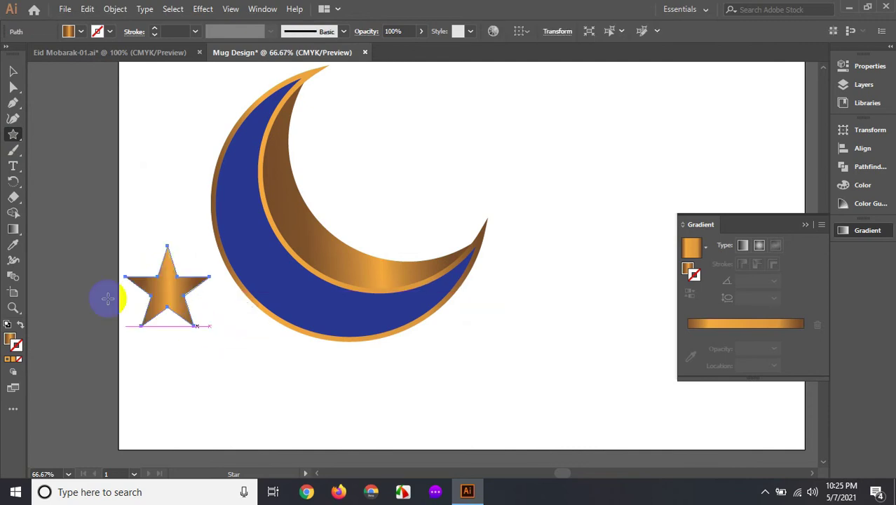
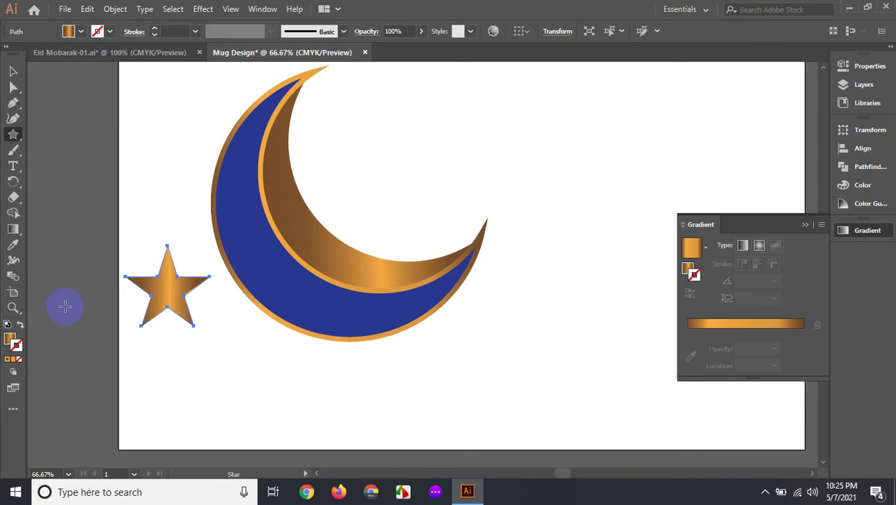
Swap the star's gradient fill onto its stroke and raise the stroke weight to 6 pt.
{"action": "left_click", "coordinate": [19, 325]}
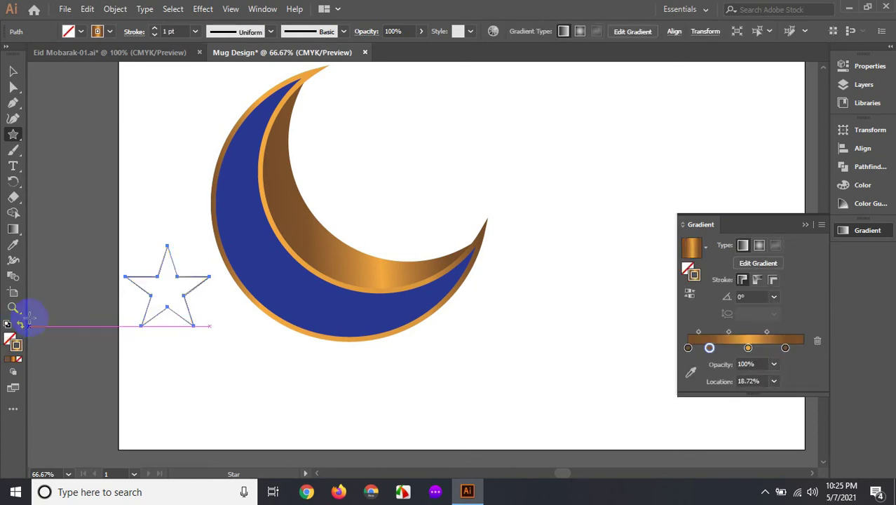
{"action": "left_click", "coordinate": [153, 30]}
{"action": "left_click", "coordinate": [153, 31]}
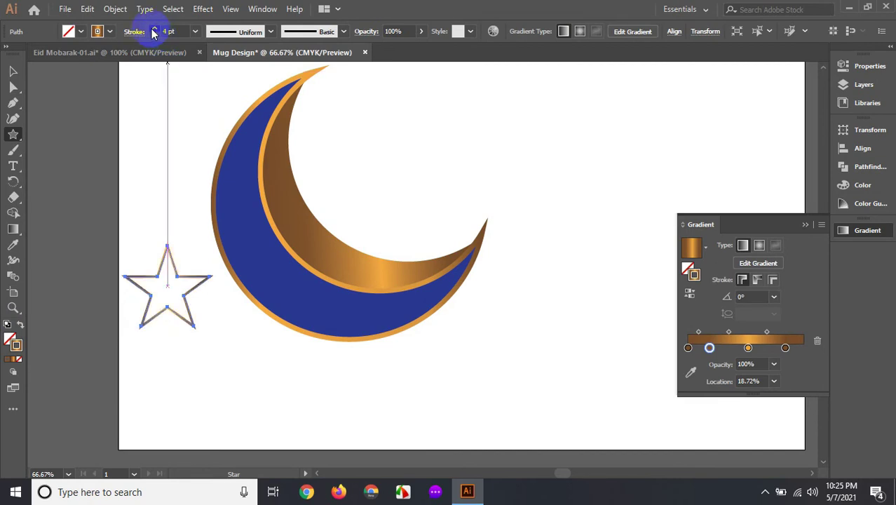
{"action": "left_click", "coordinate": [153, 30]}
{"action": "left_click", "coordinate": [12, 71]}
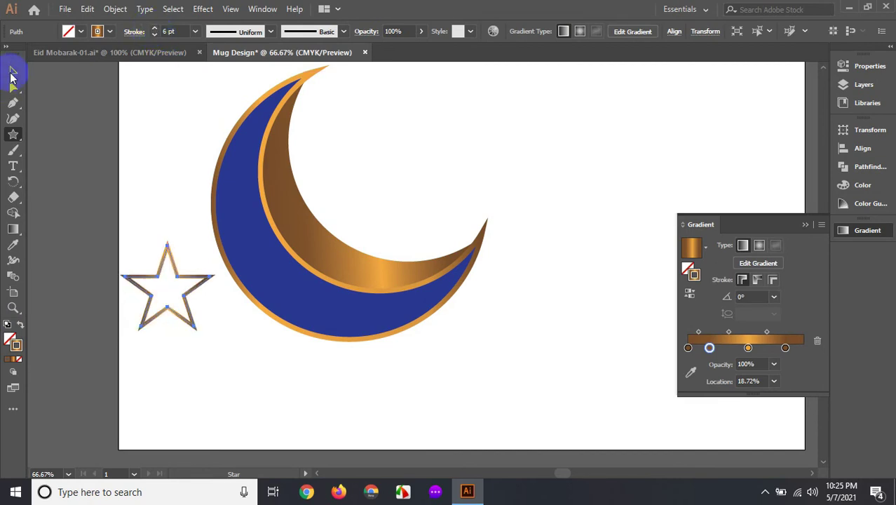
{"action": "left_click", "coordinate": [177, 345]}
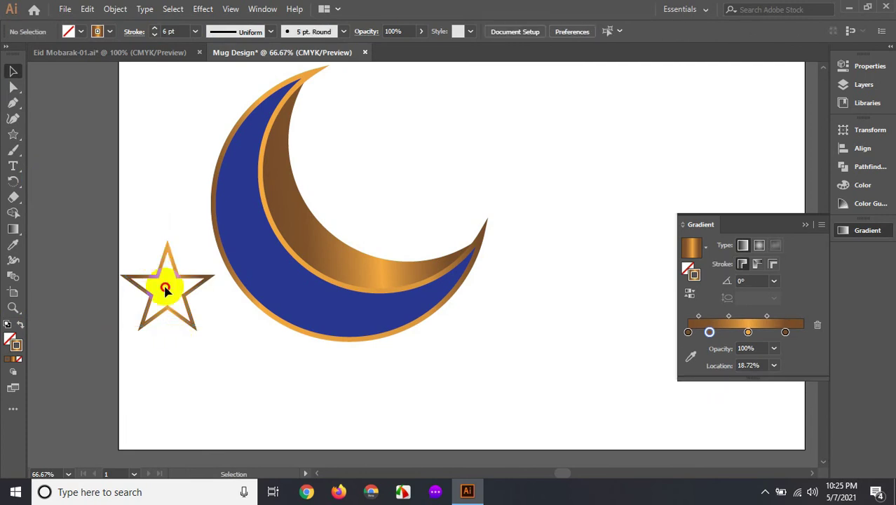
Move the outlined star onto the moon.
{"action": "left_click", "coordinate": [157, 279]}
{"action": "left_click_drag", "start_coordinate": [329, 186], "coordinate": [356, 247]}
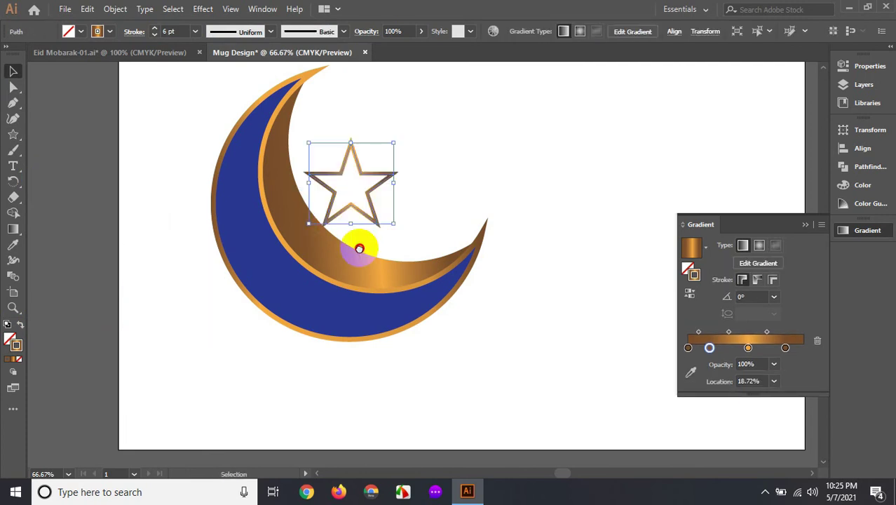
{"action": "scroll", "coordinate": [356, 246], "scroll_direction": "up", "scroll_amount": 2}
{"action": "left_click_drag", "start_coordinate": [303, 275], "coordinate": [360, 247]}
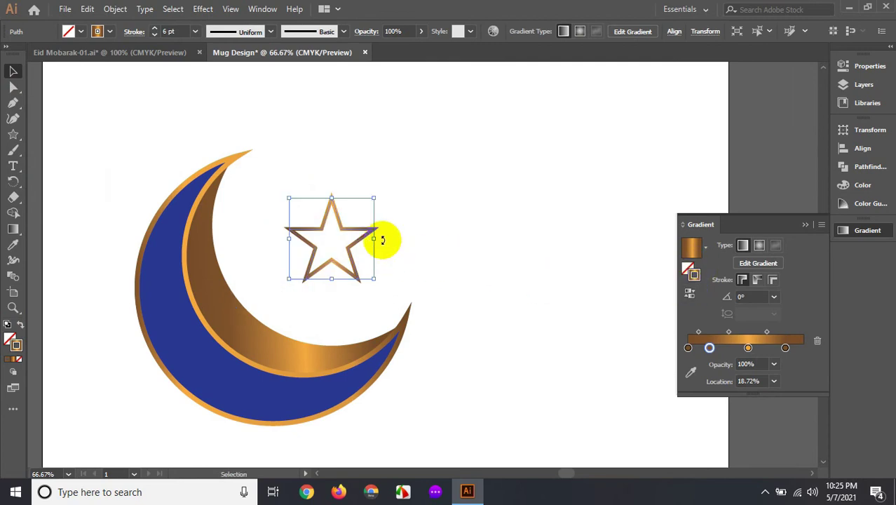
{"action": "left_click", "coordinate": [805, 224]}
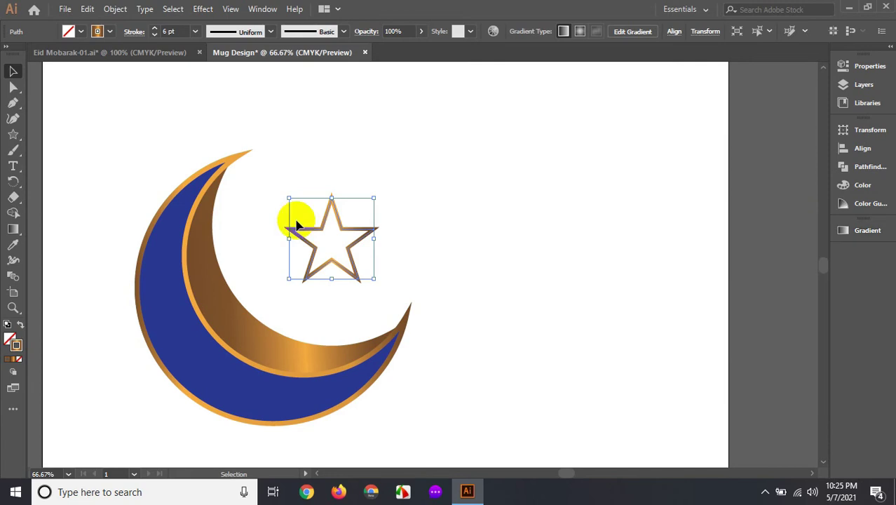
Shrink the star to about 79 × 75 px.
{"action": "left_click", "coordinate": [12, 71]}
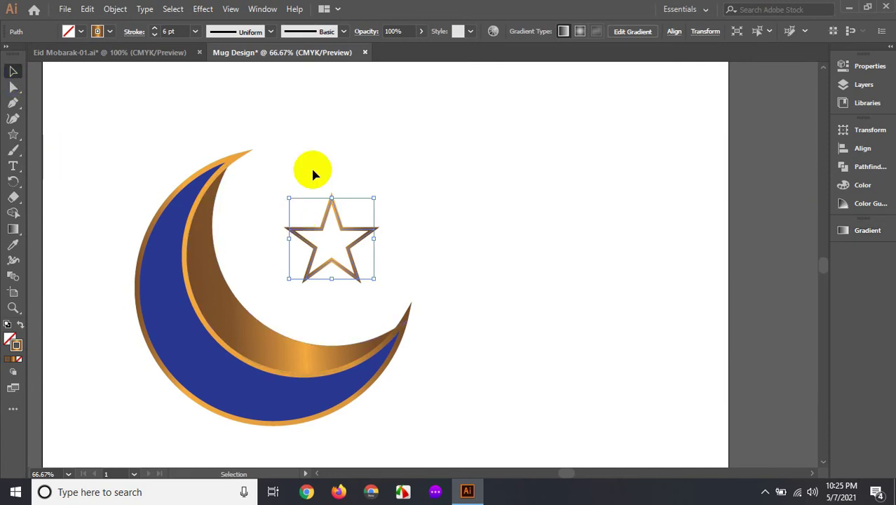
{"action": "left_click", "coordinate": [314, 189]}
{"action": "left_click", "coordinate": [363, 280]}
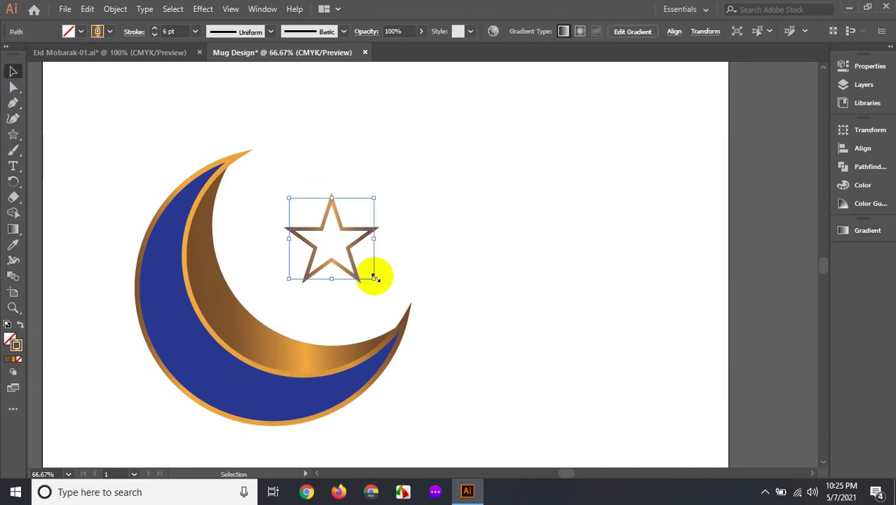
{"action": "mouse_move", "coordinate": [374, 278]}
{"action": "left_mouse_down"}
{"action": "mouse_move", "coordinate": [365, 271]}
{"action": "mouse_move", "coordinate": [375, 284]}
{"action": "mouse_move", "coordinate": [386, 279]}
{"action": "left_mouse_up"}
{"action": "left_click", "coordinate": [333, 242]}
Position the star in the open space inside the crescent's curve.
{"action": "left_click", "coordinate": [378, 278]}
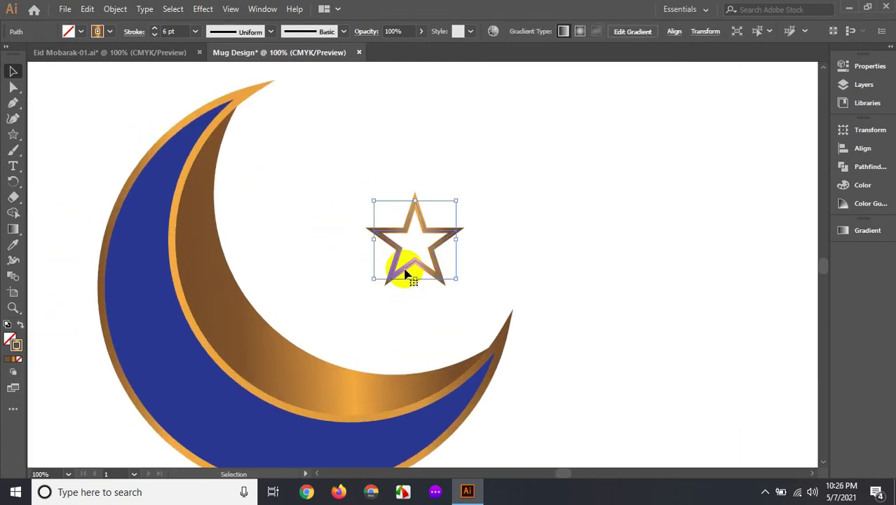
{"action": "mouse_move", "coordinate": [442, 243]}
{"action": "left_mouse_down"}
{"action": "mouse_move", "coordinate": [375, 261]}
{"action": "mouse_move", "coordinate": [418, 262]}
{"action": "mouse_move", "coordinate": [222, 254]}
{"action": "mouse_move", "coordinate": [222, 273]}
{"action": "left_mouse_up"}
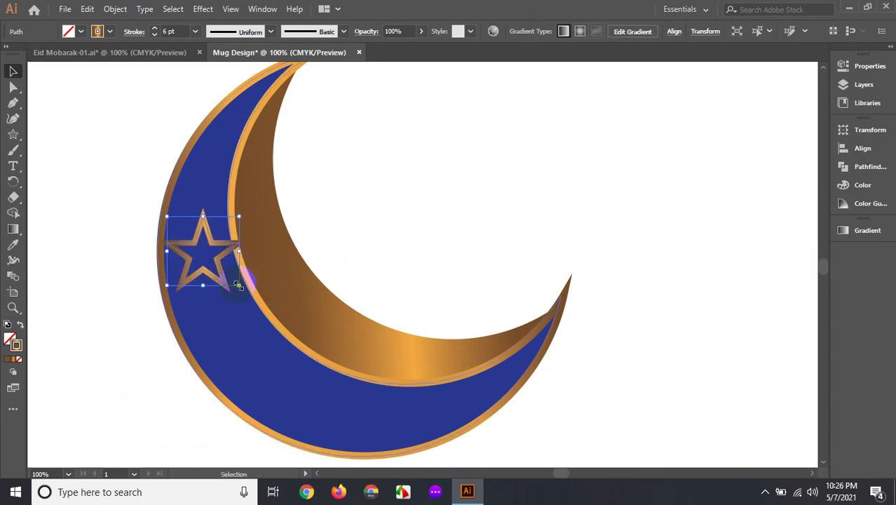
{"action": "key", "text": "ctrl+minus"}
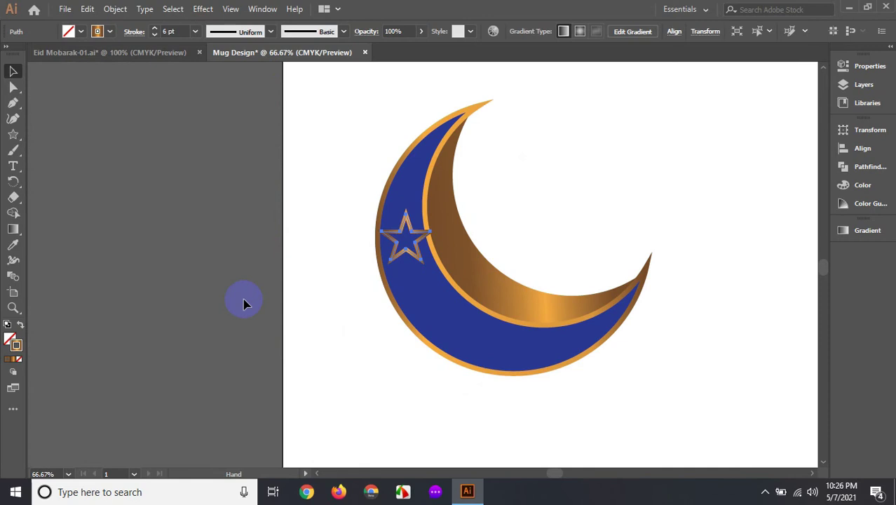
{"action": "left_click_drag", "start_coordinate": [373, 280], "coordinate": [512, 258]}
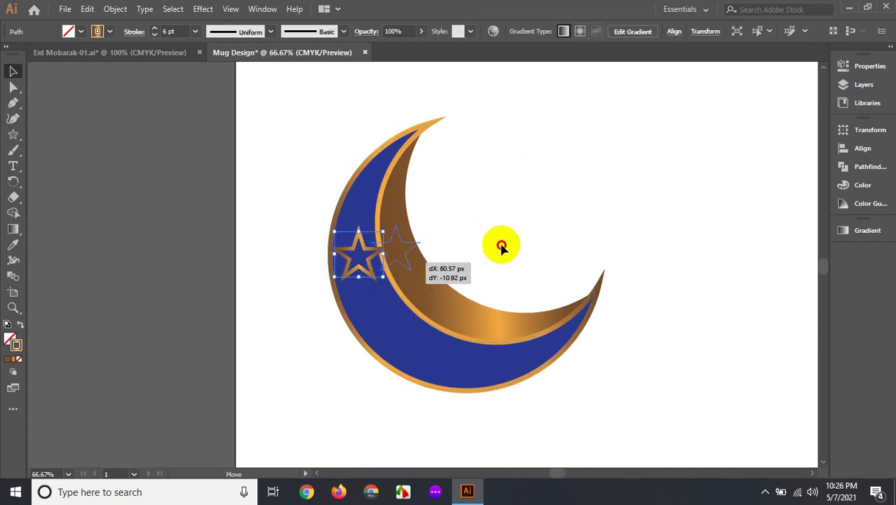
{"action": "left_click_drag", "start_coordinate": [414, 307], "coordinate": [316, 345]}
{"action": "key", "text": "ctrl+plus"}
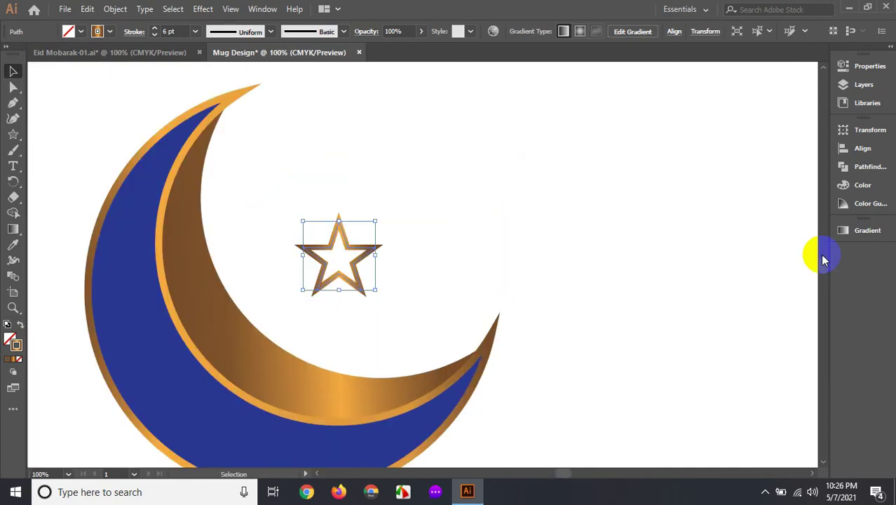
Rearrange the star stroke's gradient stops, sliding them toward the slider's ends.
{"action": "left_click", "coordinate": [869, 234]}
{"action": "mouse_move", "coordinate": [728, 348]}
{"action": "left_mouse_down"}
{"action": "mouse_move", "coordinate": [709, 348]}
{"action": "mouse_move", "coordinate": [658, 379]}
{"action": "left_mouse_up"}
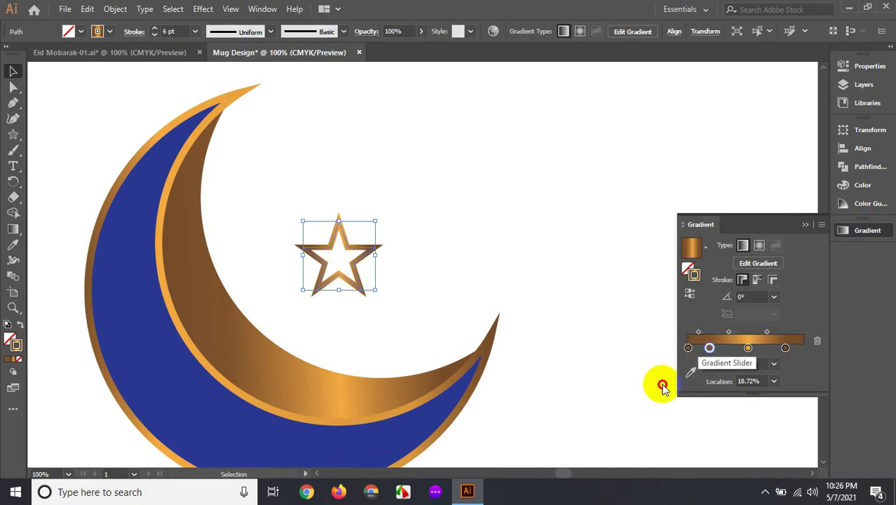
{"action": "left_click_drag", "start_coordinate": [710, 347], "coordinate": [689, 347]}
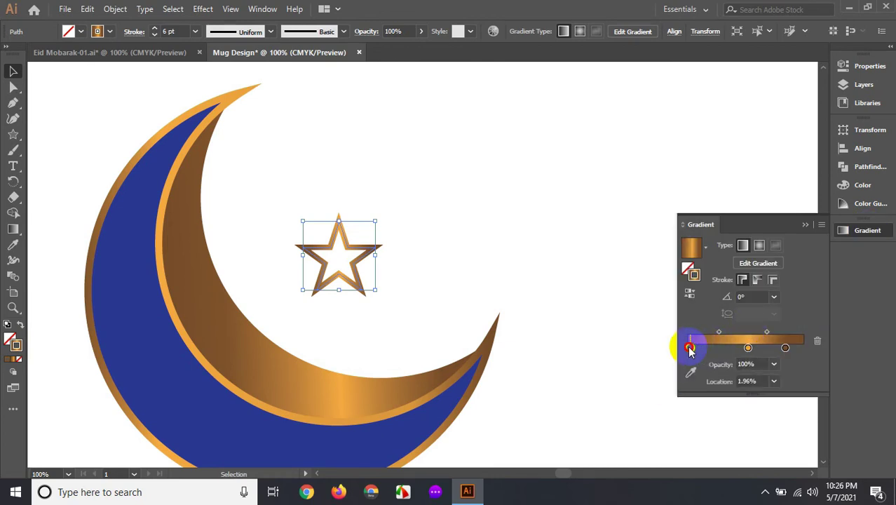
{"action": "mouse_move", "coordinate": [785, 347]}
{"action": "left_mouse_down"}
{"action": "mouse_move", "coordinate": [801, 348]}
{"action": "mouse_move", "coordinate": [771, 348]}
{"action": "left_mouse_up"}
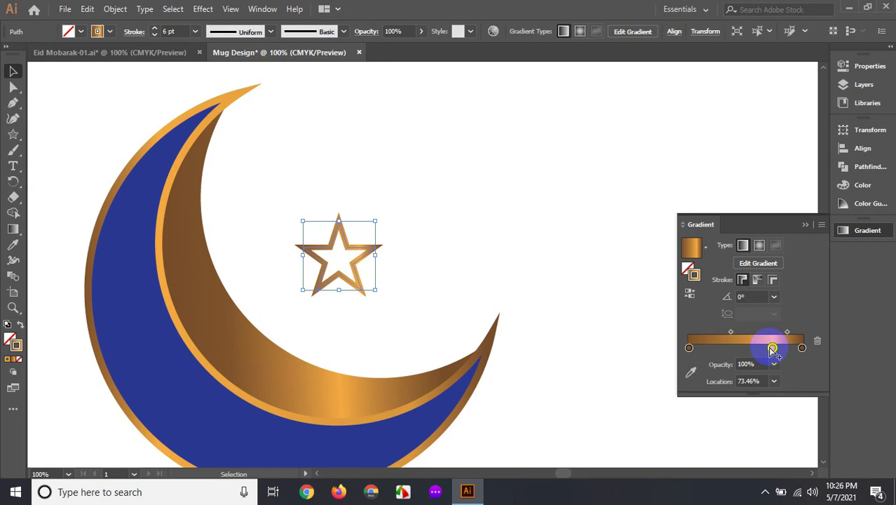
{"action": "left_click_drag", "start_coordinate": [771, 347], "coordinate": [704, 348]}
{"action": "left_click", "coordinate": [690, 348]}
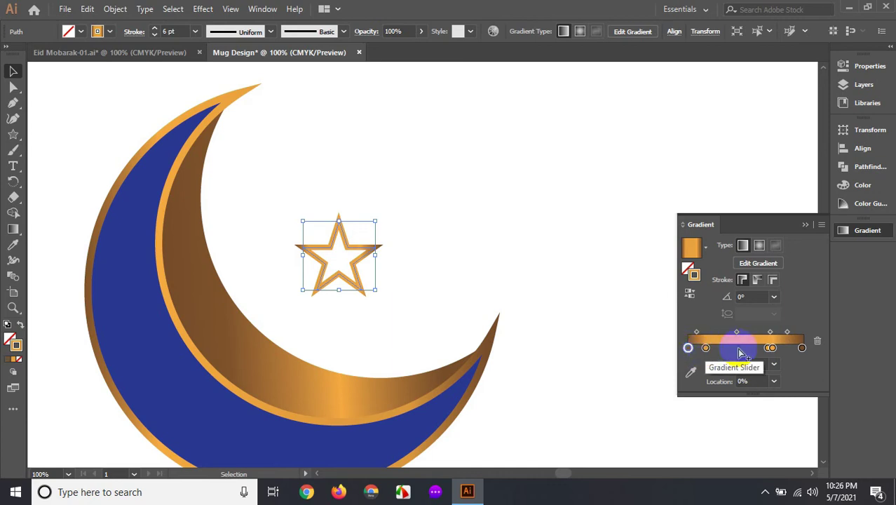
Add a stop near the right end and fine-tune the left stops for a copper edge.
{"action": "mouse_move", "coordinate": [774, 352]}
{"action": "left_mouse_down"}
{"action": "mouse_move", "coordinate": [792, 349]}
{"action": "mouse_move", "coordinate": [753, 348]}
{"action": "mouse_move", "coordinate": [778, 348]}
{"action": "left_mouse_up"}
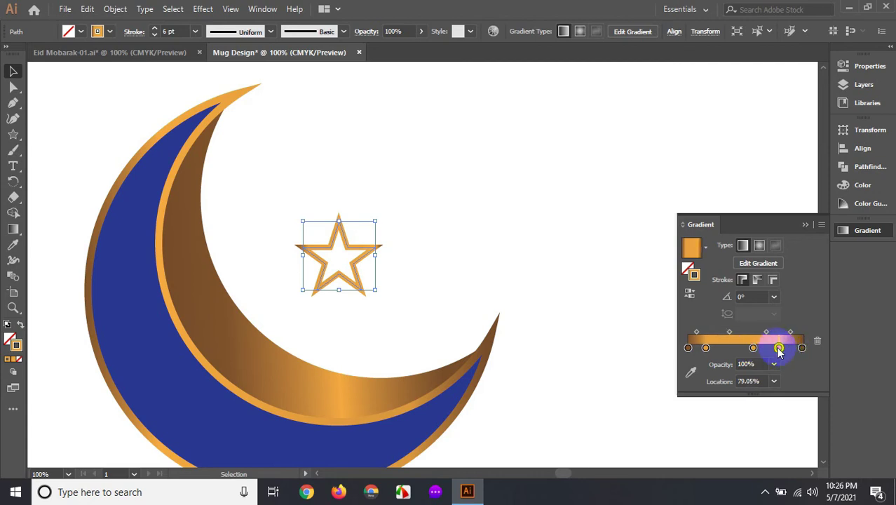
{"action": "left_click", "coordinate": [801, 348]}
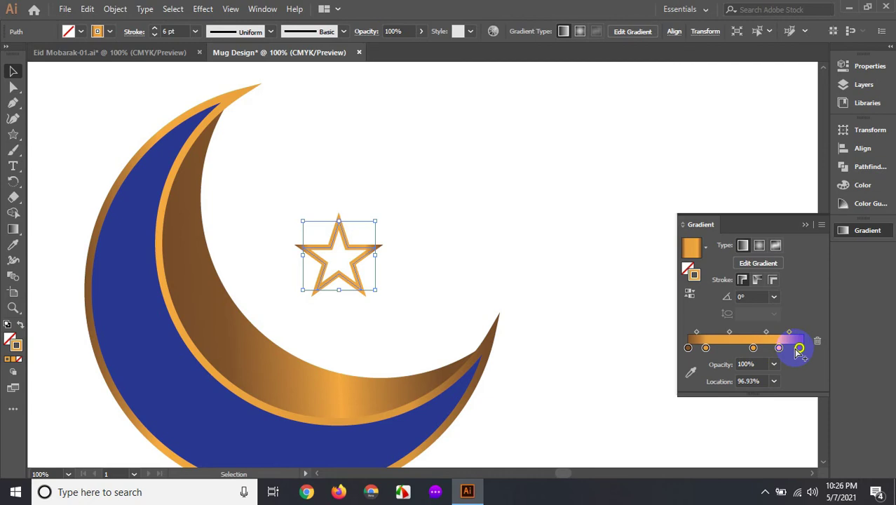
{"action": "left_click", "coordinate": [706, 348]}
{"action": "left_click_drag", "start_coordinate": [715, 348], "coordinate": [698, 349]}
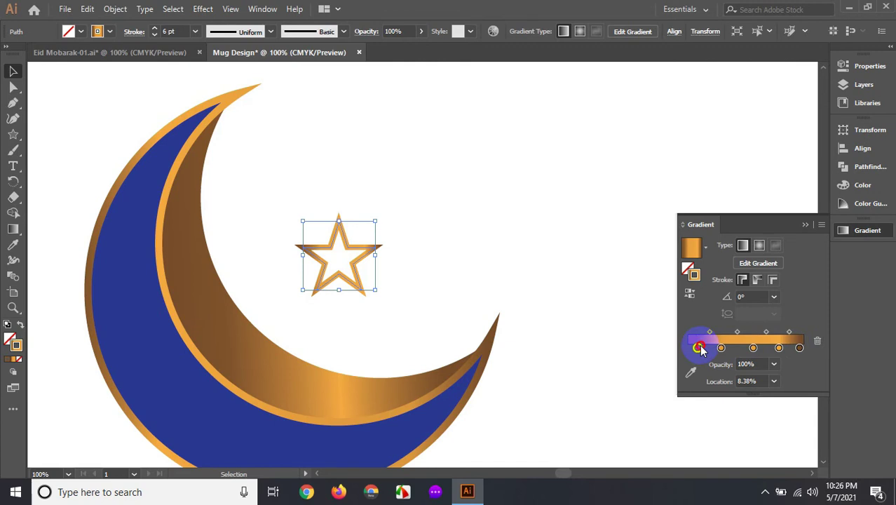
{"action": "left_click_drag", "start_coordinate": [700, 348], "coordinate": [704, 349]}
{"action": "left_click", "coordinate": [831, 241]}
{"action": "left_click", "coordinate": [13, 70]}
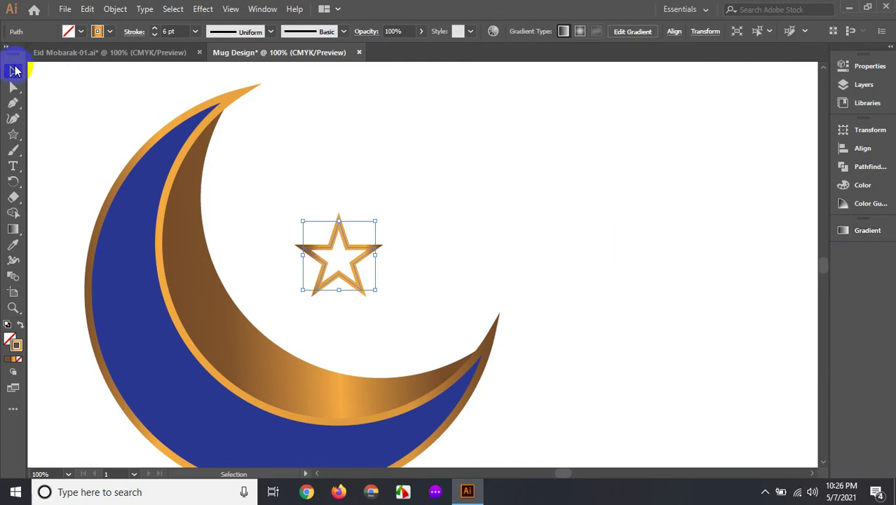
{"action": "left_click", "coordinate": [455, 213]}
Copy the star onto the blue band, shrink the copy, and move the original below it.
{"action": "left_click_drag", "start_coordinate": [326, 209], "coordinate": [416, 165]}
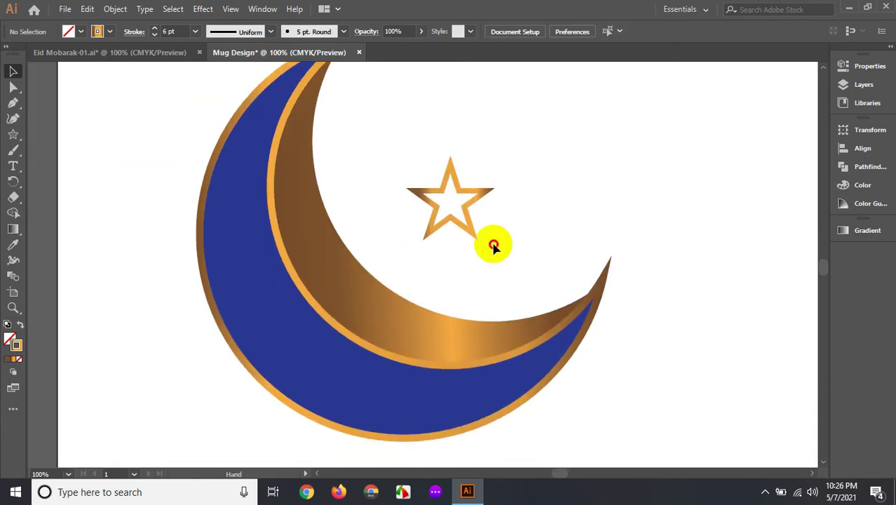
{"action": "left_click", "coordinate": [473, 235]}
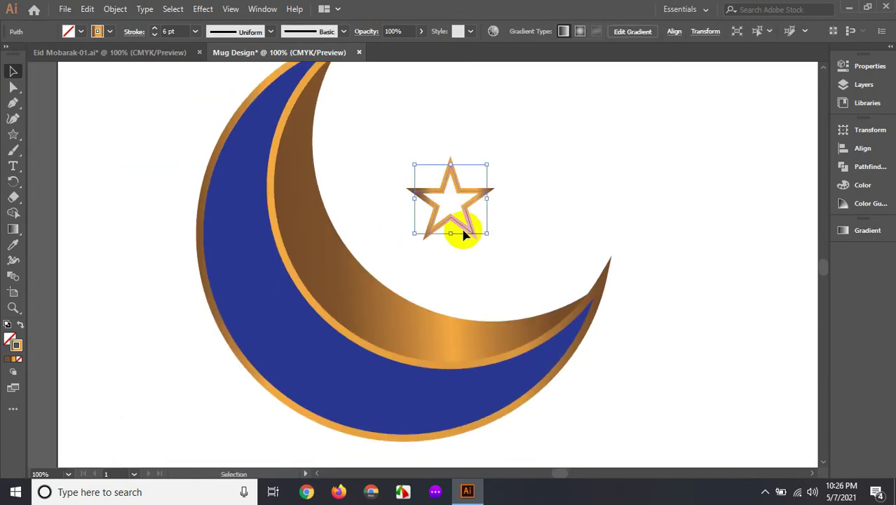
{"action": "mouse_move", "coordinate": [463, 234]}
{"action": "left_mouse_down"}
{"action": "mouse_move", "coordinate": [257, 274]}
{"action": "mouse_move", "coordinate": [258, 262]}
{"action": "left_mouse_up"}
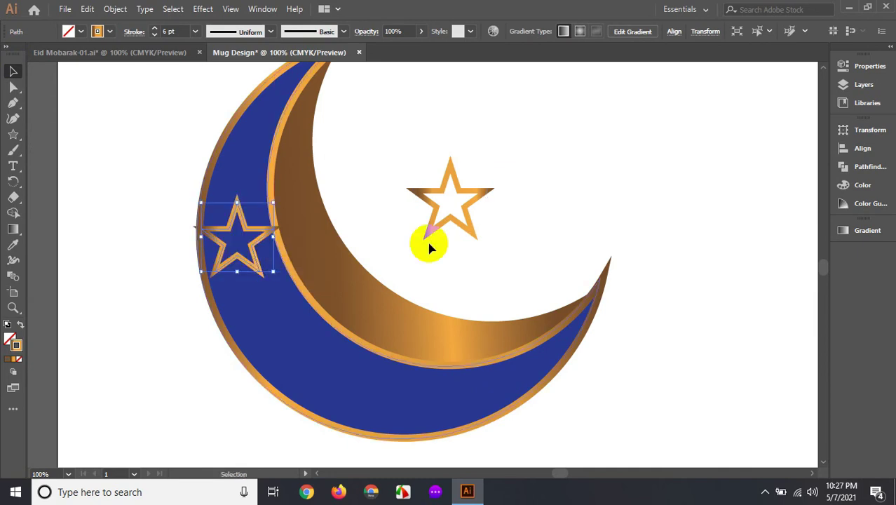
{"action": "left_click_drag", "start_coordinate": [272, 272], "coordinate": [266, 267]}
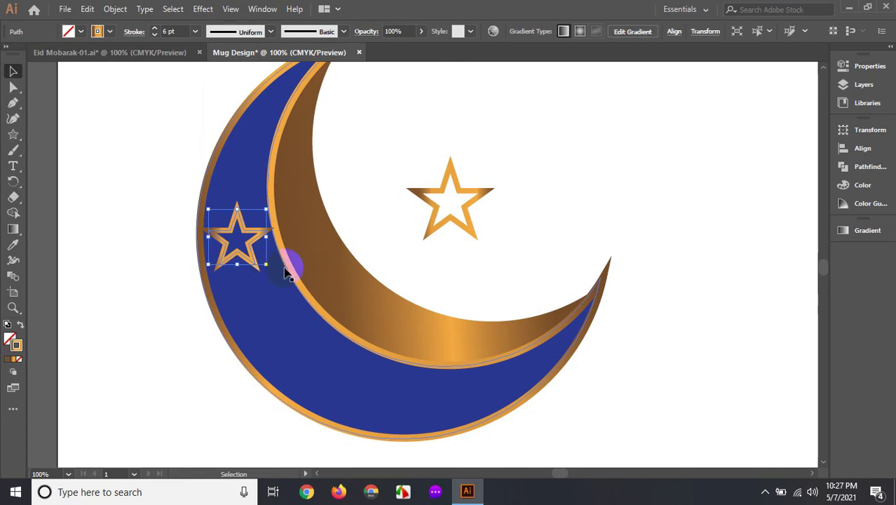
{"action": "mouse_move", "coordinate": [448, 216]}
{"action": "left_mouse_down"}
{"action": "mouse_move", "coordinate": [271, 335]}
{"action": "mouse_move", "coordinate": [302, 313]}
{"action": "mouse_move", "coordinate": [290, 309]}
{"action": "left_mouse_up"}
Check the moon group and nudge the lower band star slightly left.
{"action": "scroll", "coordinate": [312, 317], "scroll_direction": "down", "scroll_amount": 1}
{"action": "scroll", "coordinate": [413, 187], "scroll_direction": "up", "scroll_amount": 1}
{"action": "scroll", "coordinate": [392, 182], "scroll_direction": "up", "scroll_amount": 1}
{"action": "left_click_drag", "start_coordinate": [232, 103], "coordinate": [361, 171]}
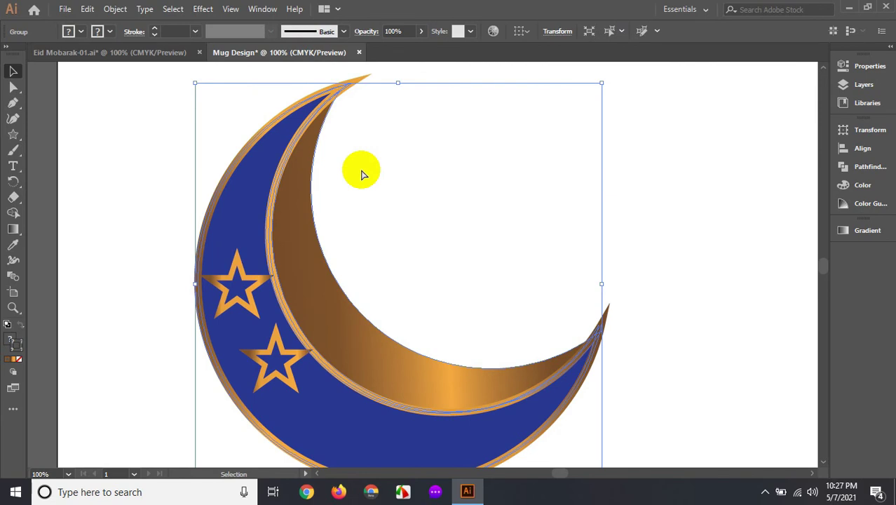
{"action": "key", "text": "a"}
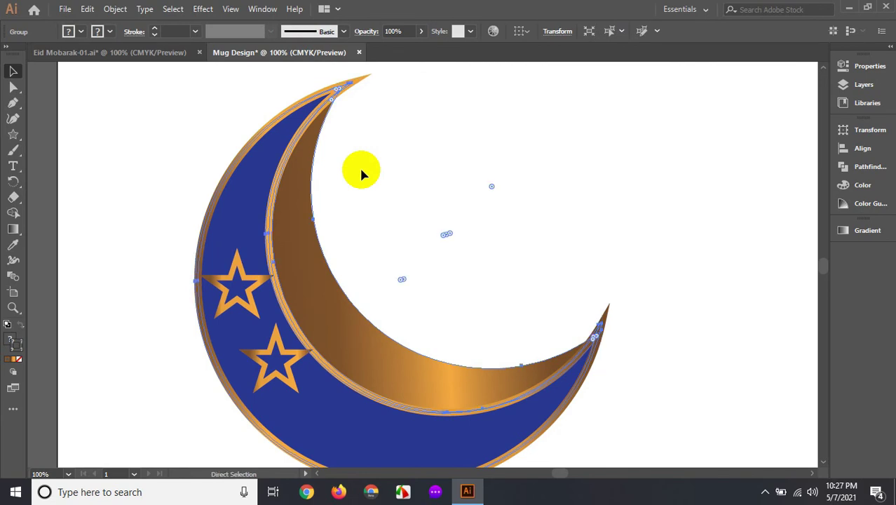
{"action": "left_click", "coordinate": [361, 172]}
{"action": "scroll", "coordinate": [361, 168], "scroll_direction": "down", "scroll_amount": 2}
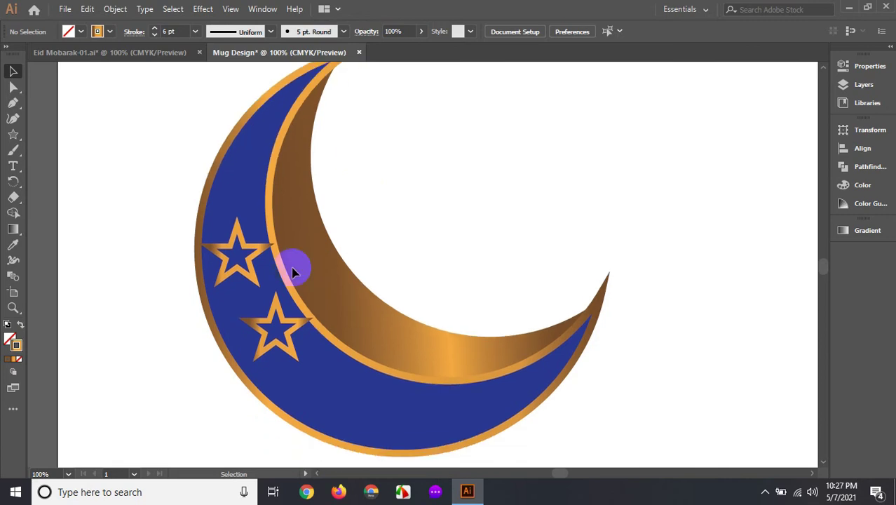
{"action": "left_click_drag", "start_coordinate": [269, 308], "coordinate": [260, 311]}
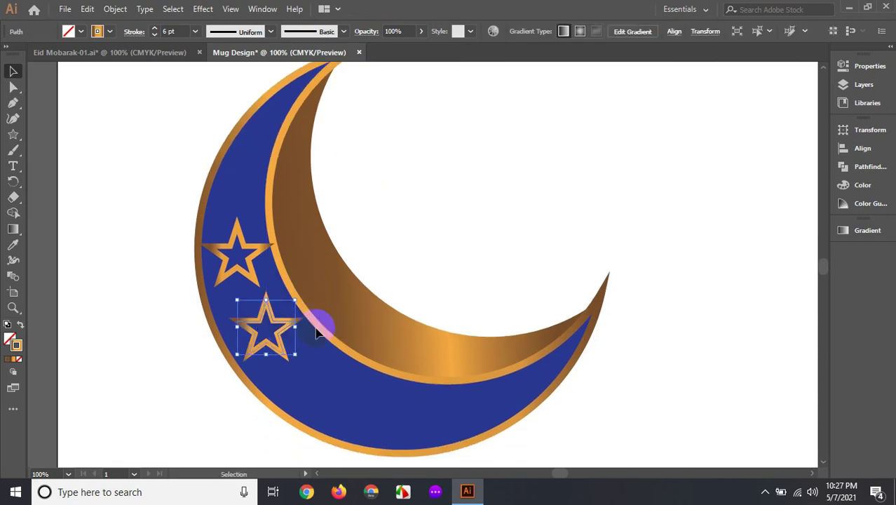
Rotate the lower and upper band stars to follow the crescent's curve.
{"action": "left_click", "coordinate": [382, 253]}
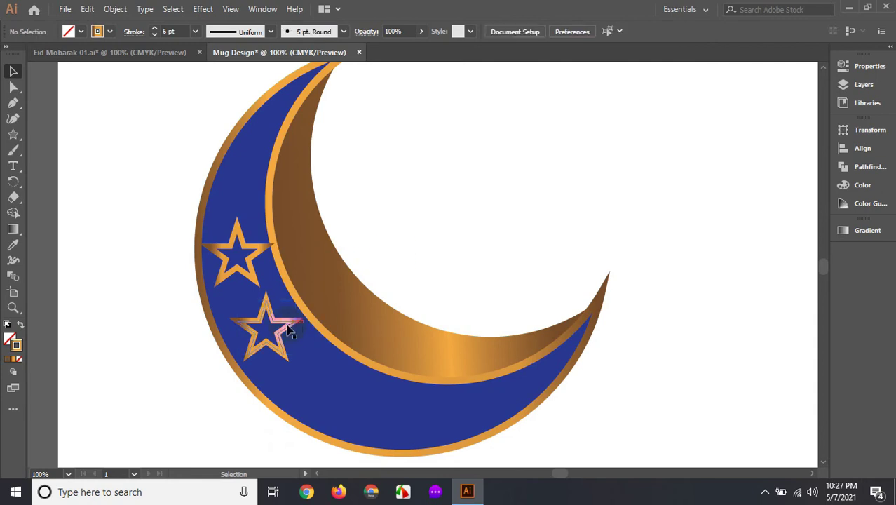
{"action": "left_click_drag", "start_coordinate": [283, 331], "coordinate": [284, 303]}
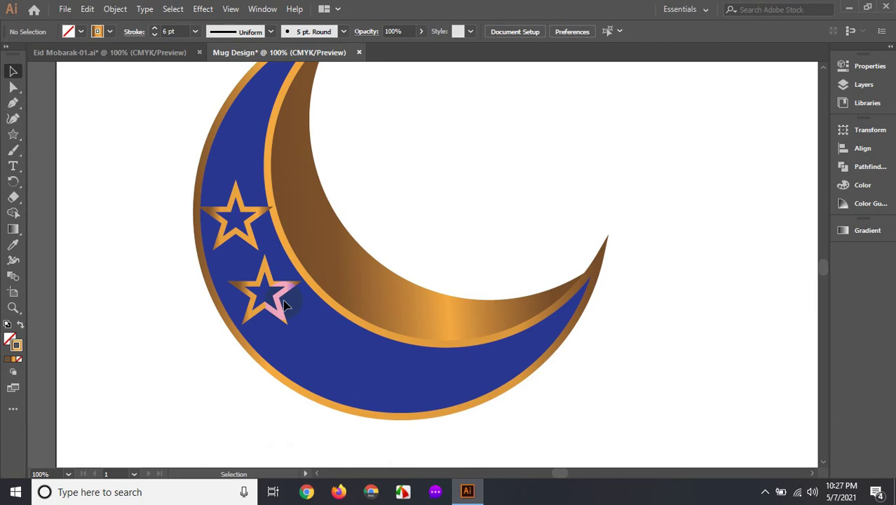
{"action": "left_click", "coordinate": [290, 287]}
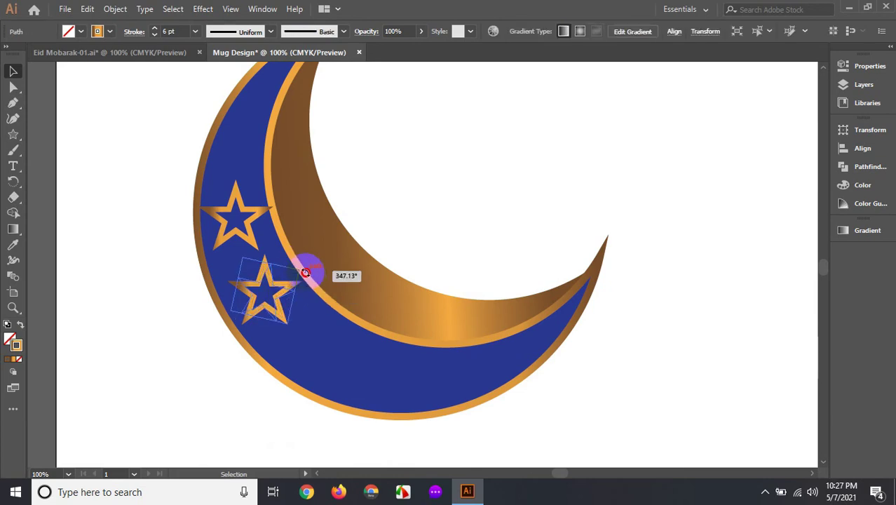
{"action": "left_click_drag", "start_coordinate": [307, 266], "coordinate": [292, 317]}
{"action": "left_click", "coordinate": [263, 218]}
{"action": "left_click", "coordinate": [270, 202]}
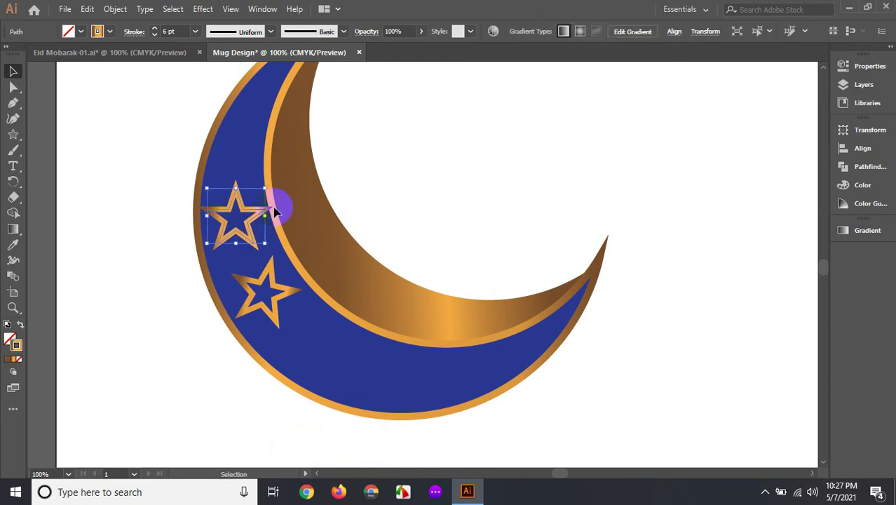
{"action": "left_click_drag", "start_coordinate": [269, 191], "coordinate": [284, 190]}
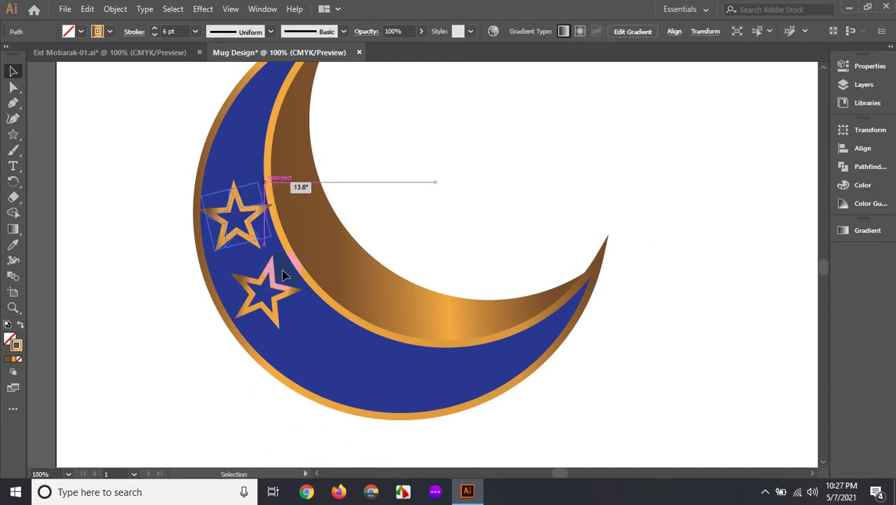
{"action": "left_click", "coordinate": [298, 324]}
Duplicate the lower star twice toward the band's lower end.
{"action": "left_click", "coordinate": [272, 316]}
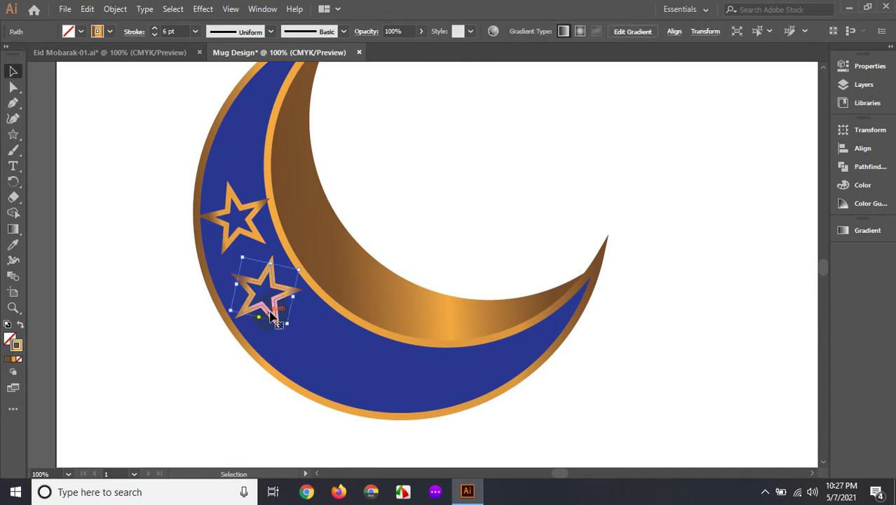
{"action": "left_click_drag", "start_coordinate": [295, 334], "coordinate": [344, 360]}
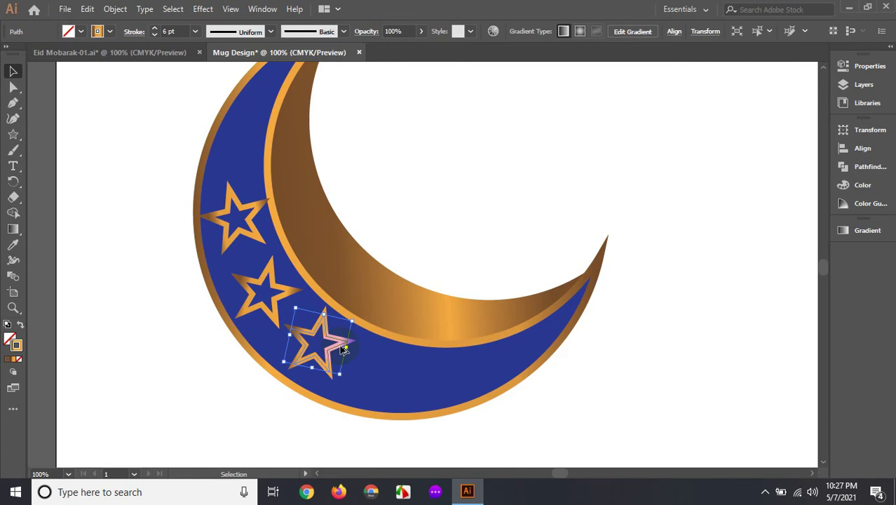
{"action": "left_click_drag", "start_coordinate": [400, 370], "coordinate": [427, 388]}
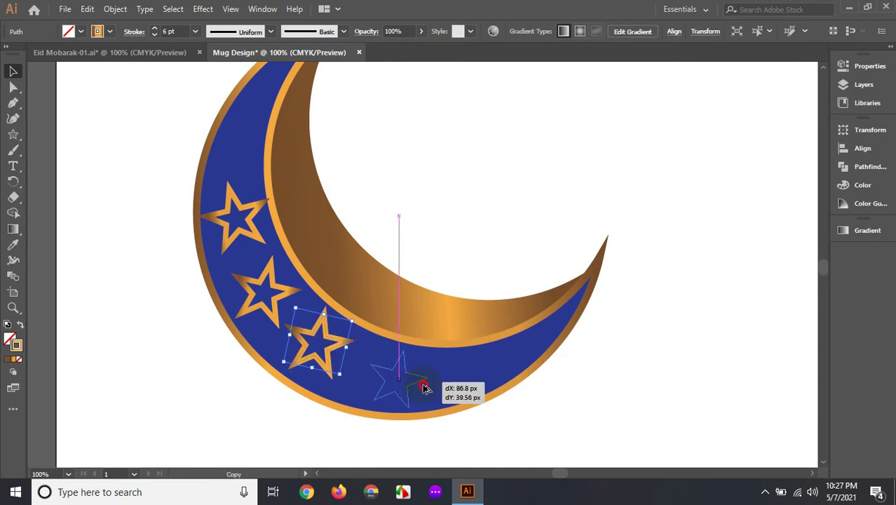
{"action": "left_click_drag", "start_coordinate": [426, 388], "coordinate": [433, 388]}
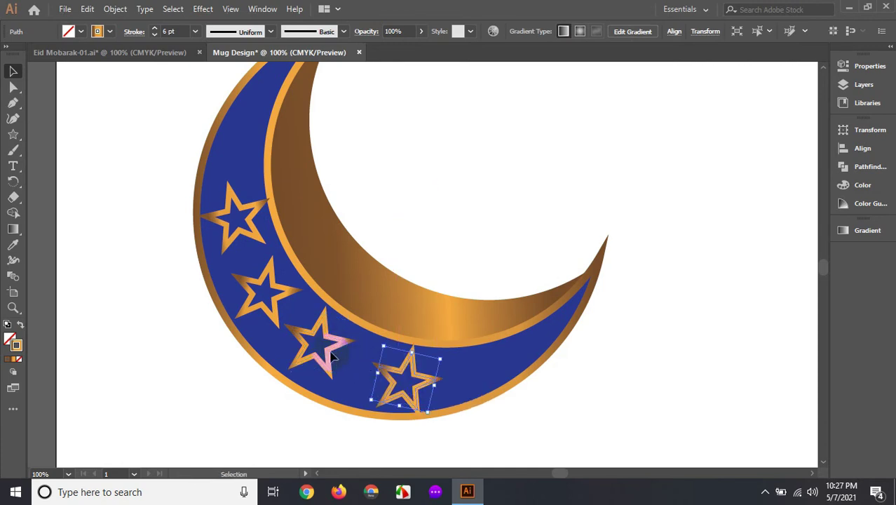
{"action": "left_click_drag", "start_coordinate": [331, 355], "coordinate": [340, 363]}
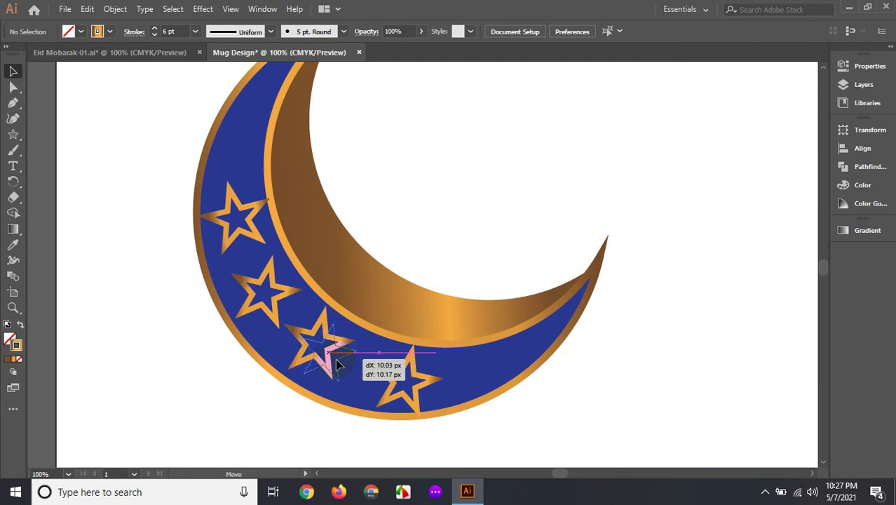
{"action": "left_click", "coordinate": [363, 244]}
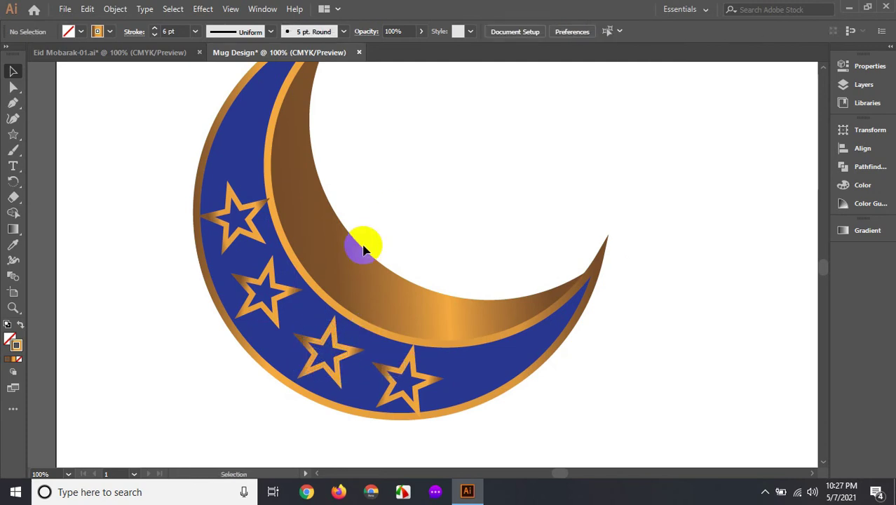
Duplicate the uppermost star upward toward the crescent's tip.
{"action": "scroll", "coordinate": [281, 259], "scroll_direction": "up", "scroll_amount": 3}
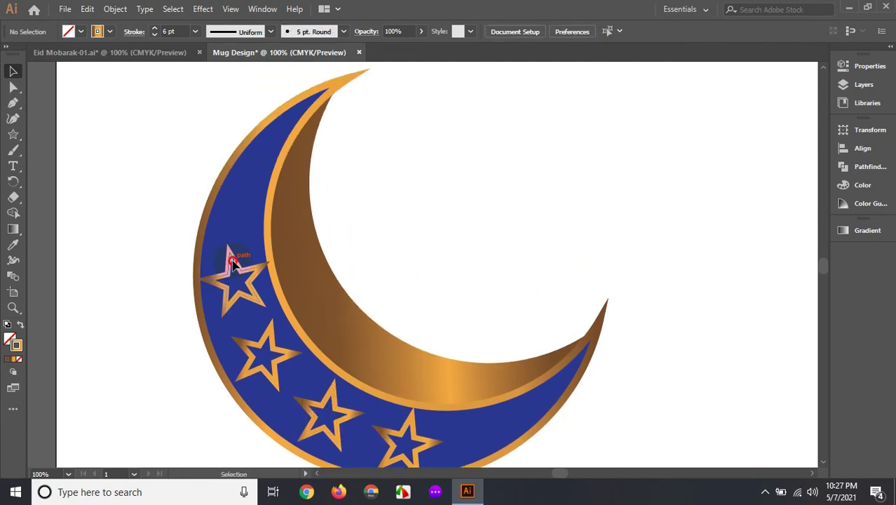
{"action": "left_click", "coordinate": [236, 264]}
{"action": "left_click_drag", "start_coordinate": [235, 263], "coordinate": [236, 197]}
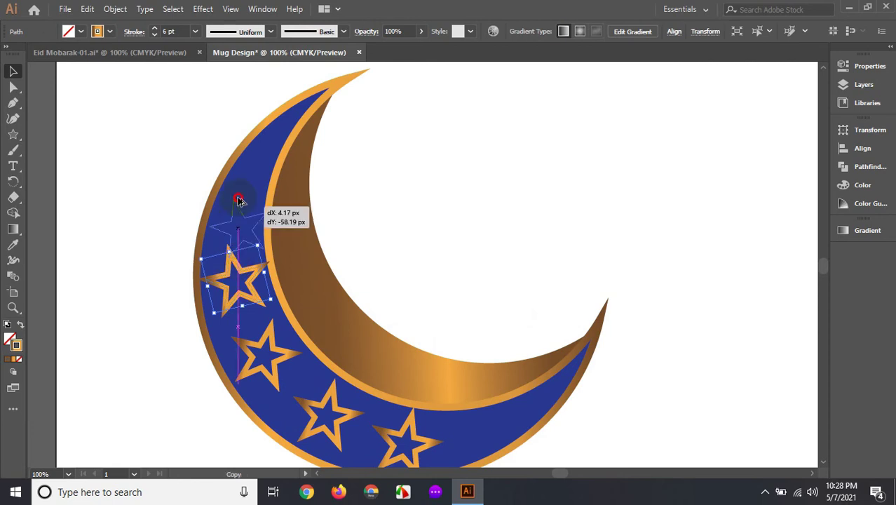
{"action": "mouse_move", "coordinate": [270, 235]}
{"action": "left_mouse_down"}
{"action": "mouse_move", "coordinate": [274, 224]}
{"action": "mouse_move", "coordinate": [256, 229]}
{"action": "mouse_move", "coordinate": [269, 234]}
{"action": "mouse_move", "coordinate": [259, 237]}
{"action": "mouse_move", "coordinate": [245, 208]}
{"action": "left_mouse_up"}
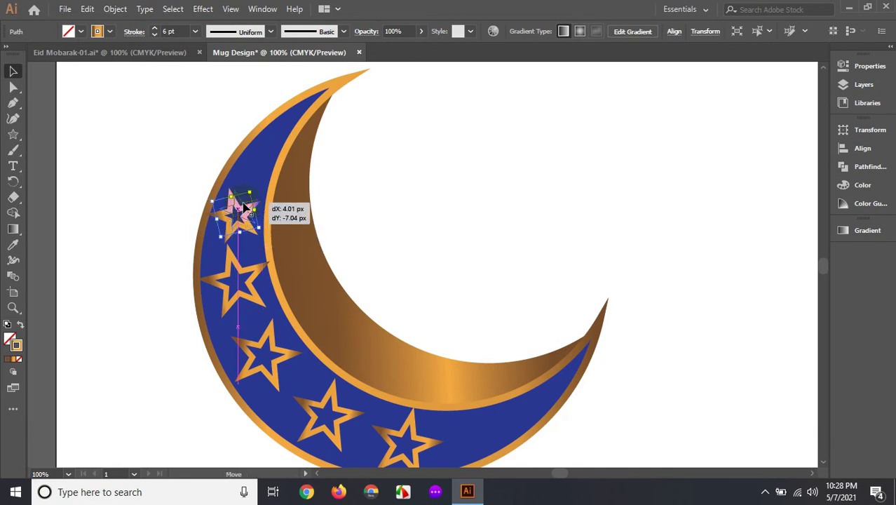
{"action": "left_click", "coordinate": [354, 191]}
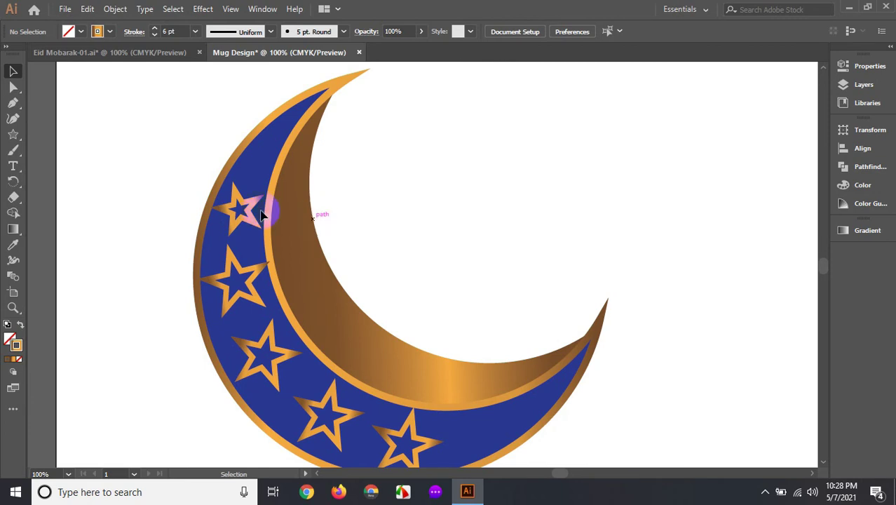
{"action": "left_click_drag", "start_coordinate": [243, 205], "coordinate": [239, 206]}
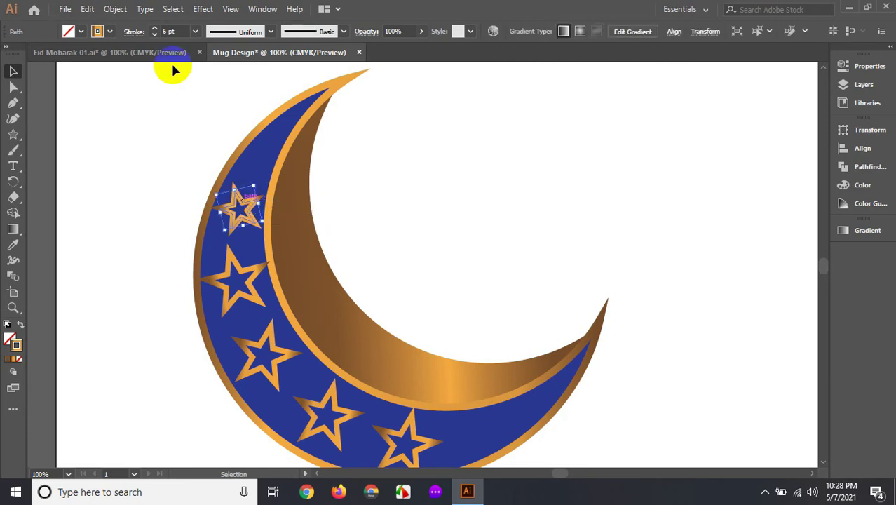
Set the top star's stroke to 5 pt and reposition the two top stars.
{"action": "left_click", "coordinate": [155, 33]}
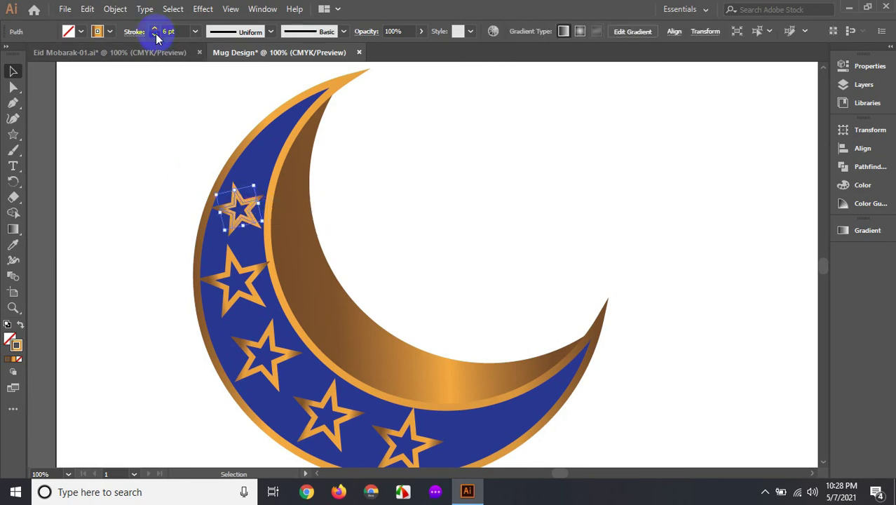
{"action": "left_click", "coordinate": [166, 216]}
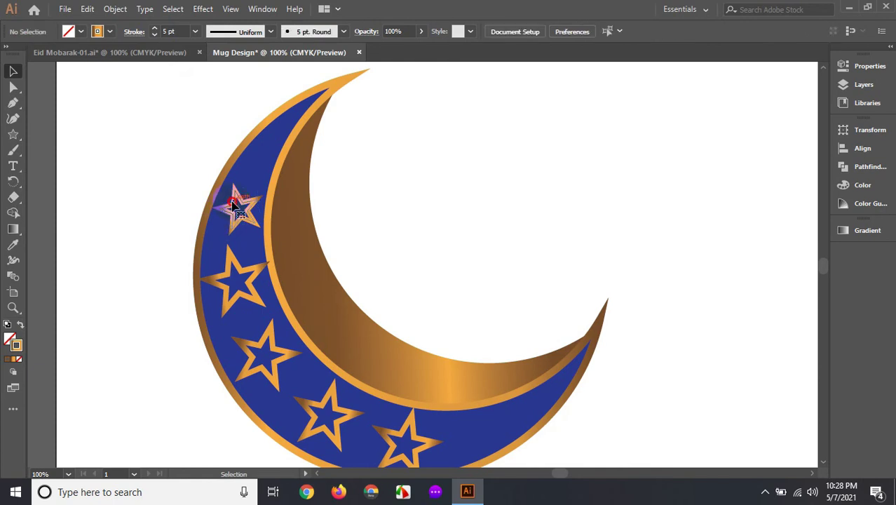
{"action": "left_click", "coordinate": [233, 205]}
{"action": "left_click_drag", "start_coordinate": [240, 203], "coordinate": [258, 152]}
{"action": "left_click", "coordinate": [237, 226]}
{"action": "left_click_drag", "start_coordinate": [237, 224], "coordinate": [238, 227]}
{"action": "left_click", "coordinate": [283, 181]}
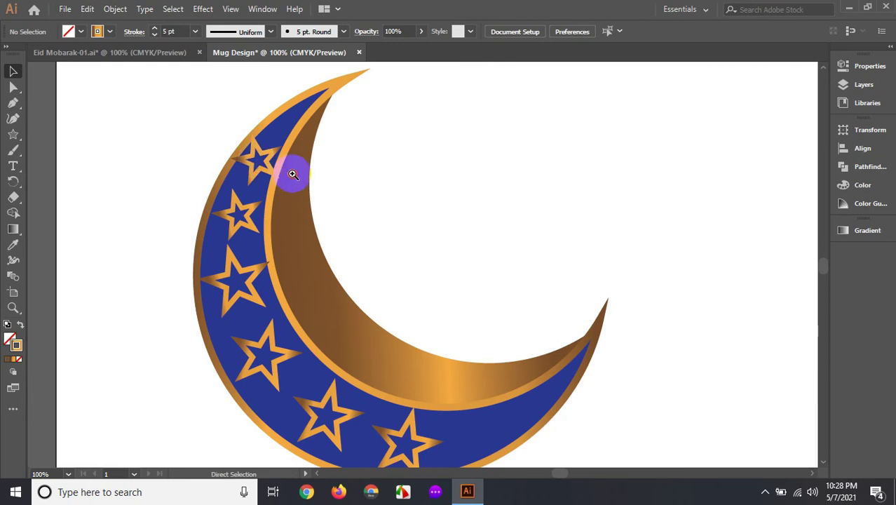
{"action": "left_click", "coordinate": [293, 174]}
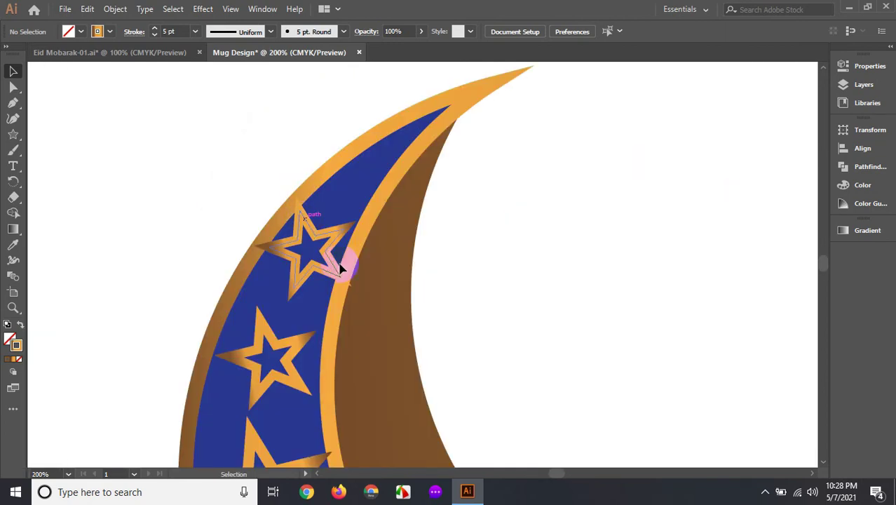
Rotate the topmost star and thin its outline to 4 pt.
{"action": "left_click", "coordinate": [354, 274]}
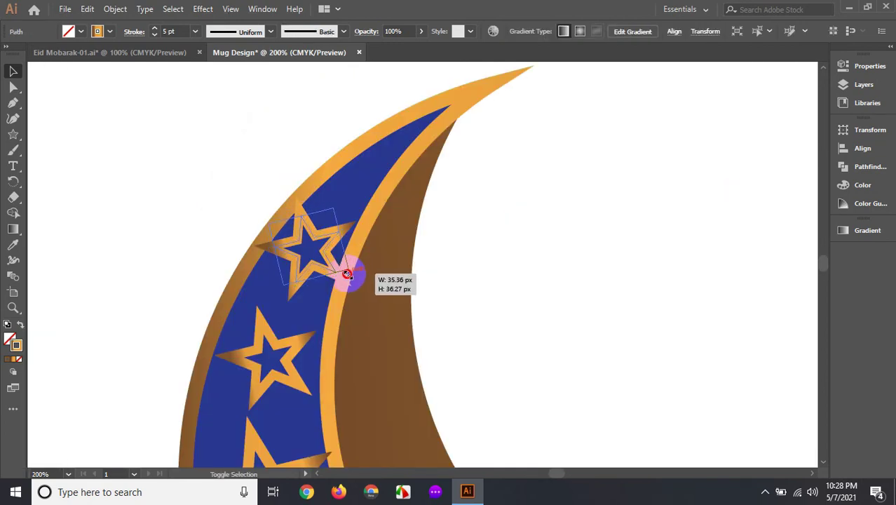
{"action": "left_click_drag", "start_coordinate": [354, 274], "coordinate": [345, 273]}
{"action": "left_click", "coordinate": [154, 33]}
{"action": "left_click", "coordinate": [153, 35]}
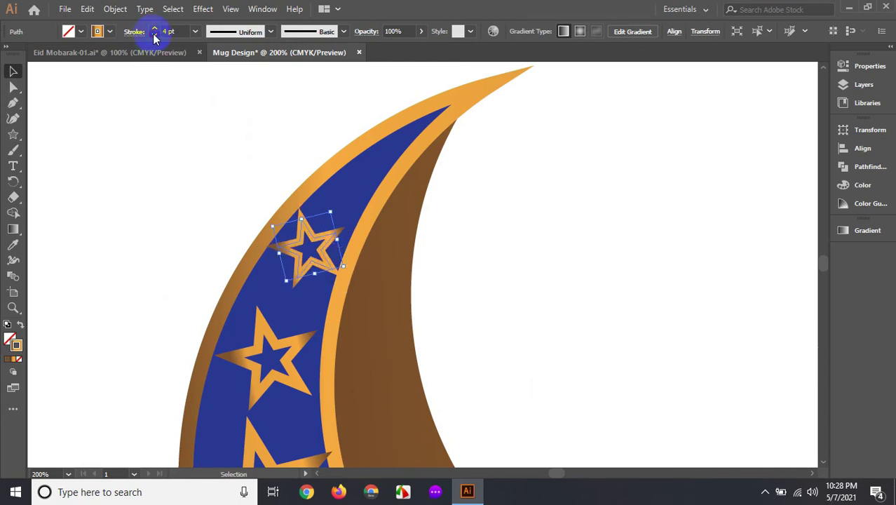
{"action": "left_click", "coordinate": [244, 206]}
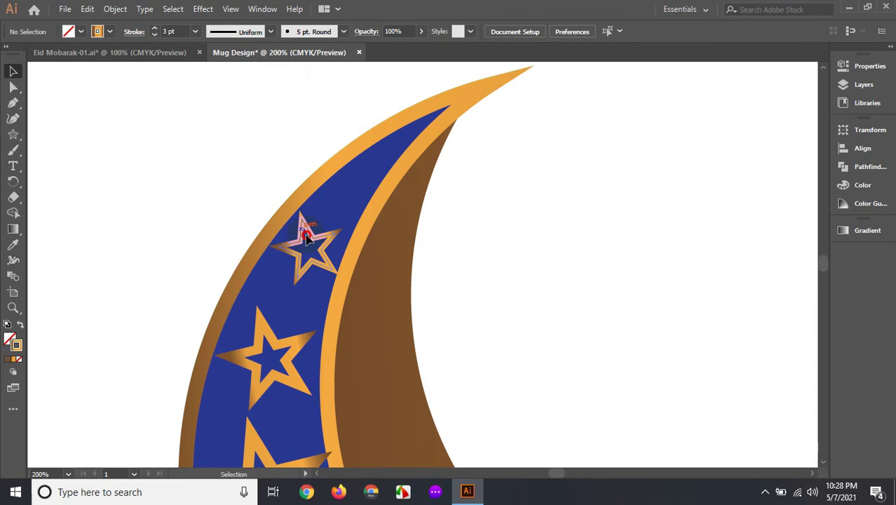
Shrink the top star and move it up and right in the band.
{"action": "left_click", "coordinate": [305, 238]}
{"action": "left_click_drag", "start_coordinate": [346, 267], "coordinate": [336, 264]}
{"action": "mouse_move", "coordinate": [332, 219]}
{"action": "left_mouse_down"}
{"action": "mouse_move", "coordinate": [336, 212]}
{"action": "mouse_move", "coordinate": [389, 231]}
{"action": "left_mouse_up"}
{"action": "key", "text": "ctrl+shift+a"}
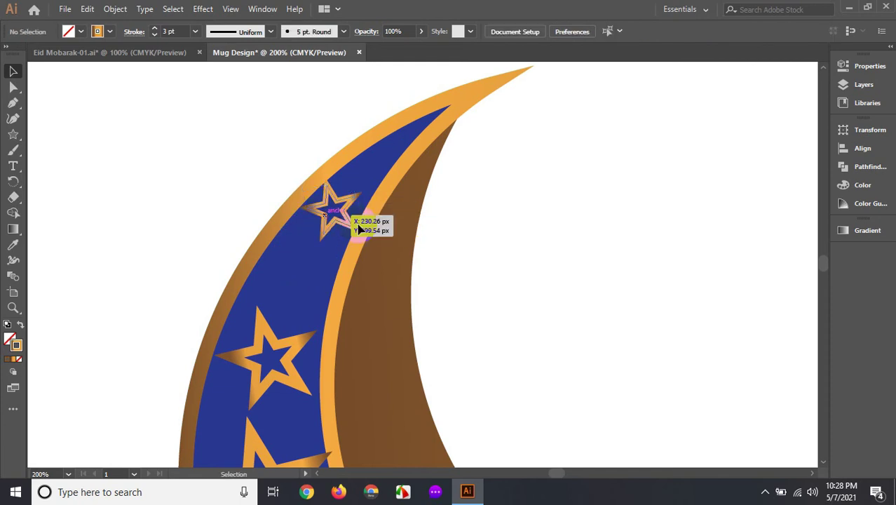
{"action": "left_click", "coordinate": [359, 229]}
{"action": "left_click_drag", "start_coordinate": [361, 224], "coordinate": [360, 228]}
{"action": "key", "text": "ctrl+shift+a"}
Move the lower star up along the band and zoom out to the whole moon.
{"action": "left_click_drag", "start_coordinate": [261, 320], "coordinate": [279, 275]}
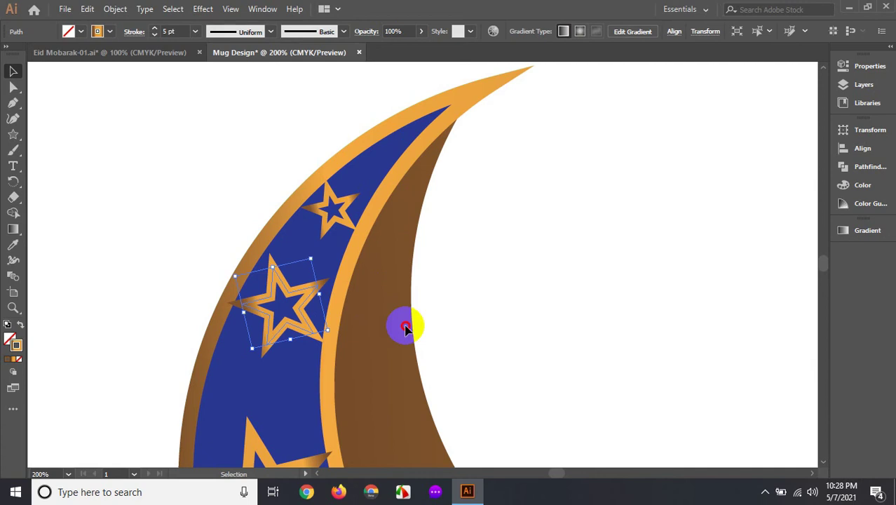
{"action": "key", "text": "ctrl+shift+a"}
{"action": "key", "text": "ctrl+alt+space"}
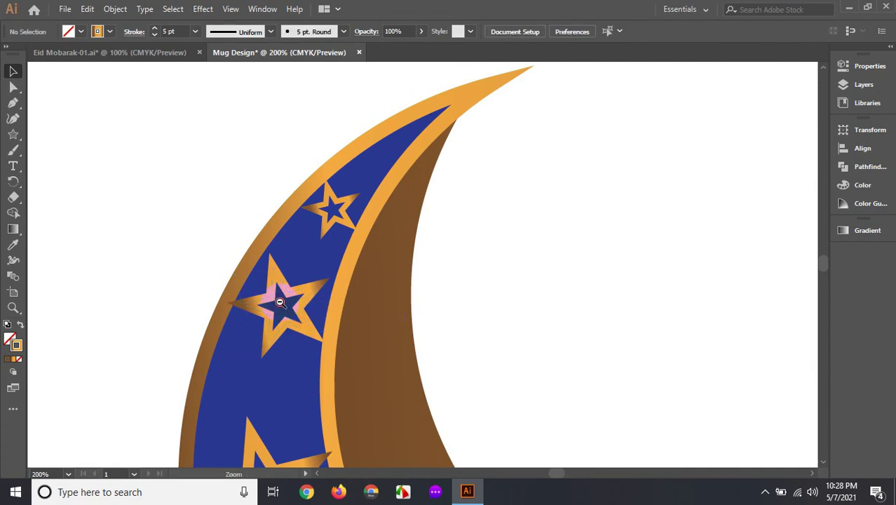
{"action": "left_click", "coordinate": [234, 280], "text": "ctrl+alt"}
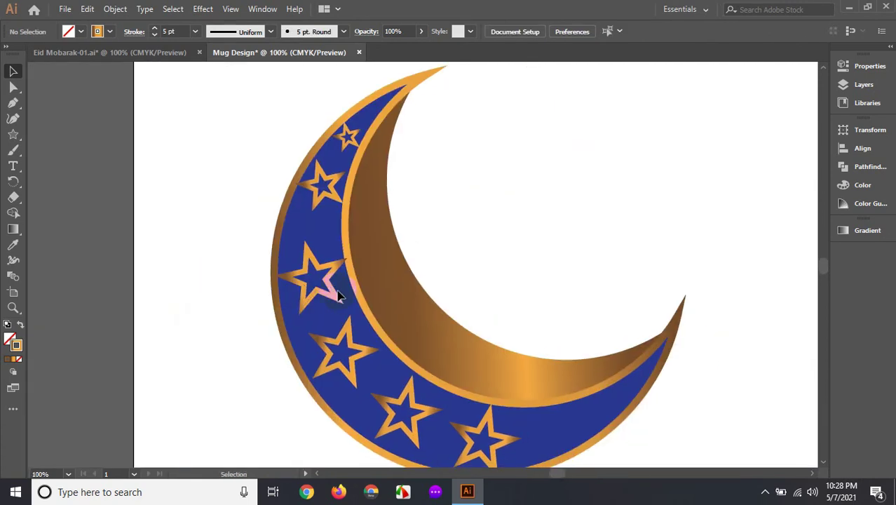
Move, rotate and resize the upper stars in the band.
{"action": "left_click_drag", "start_coordinate": [308, 253], "coordinate": [306, 245]}
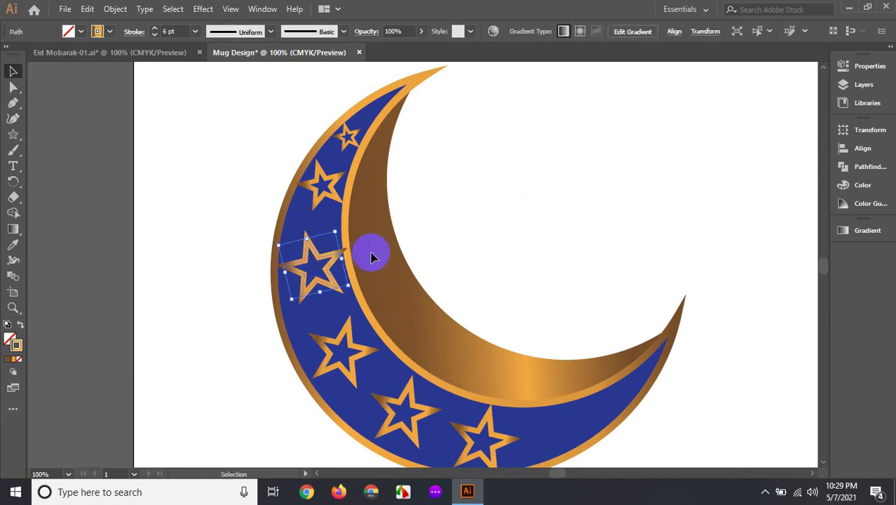
{"action": "left_click_drag", "start_coordinate": [348, 285], "coordinate": [347, 287]}
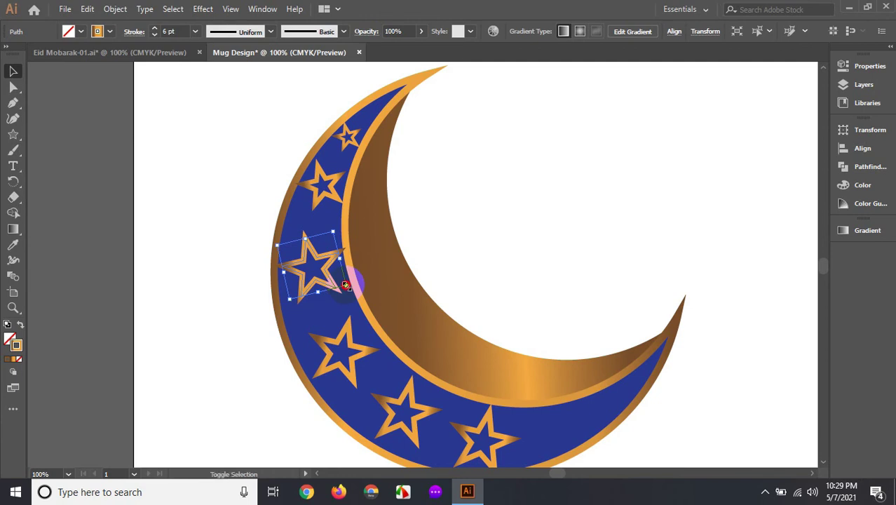
{"action": "left_click_drag", "start_coordinate": [346, 286], "coordinate": [353, 286]}
{"action": "left_click", "coordinate": [339, 184]}
{"action": "left_click_drag", "start_coordinate": [348, 197], "coordinate": [364, 205]}
Shift the lower stars up-left along the band, nudging one slightly right.
{"action": "scroll", "coordinate": [347, 273], "scroll_direction": "down", "scroll_amount": 2}
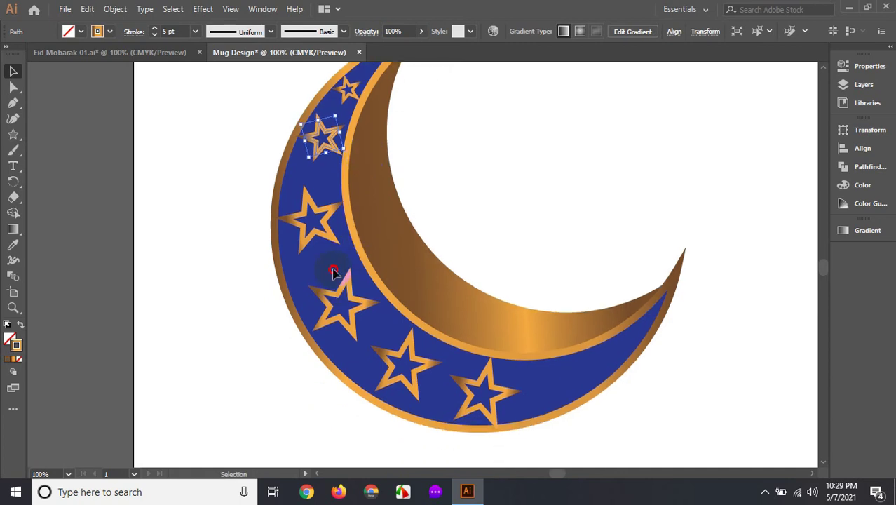
{"action": "left_click_drag", "start_coordinate": [345, 299], "coordinate": [344, 289]}
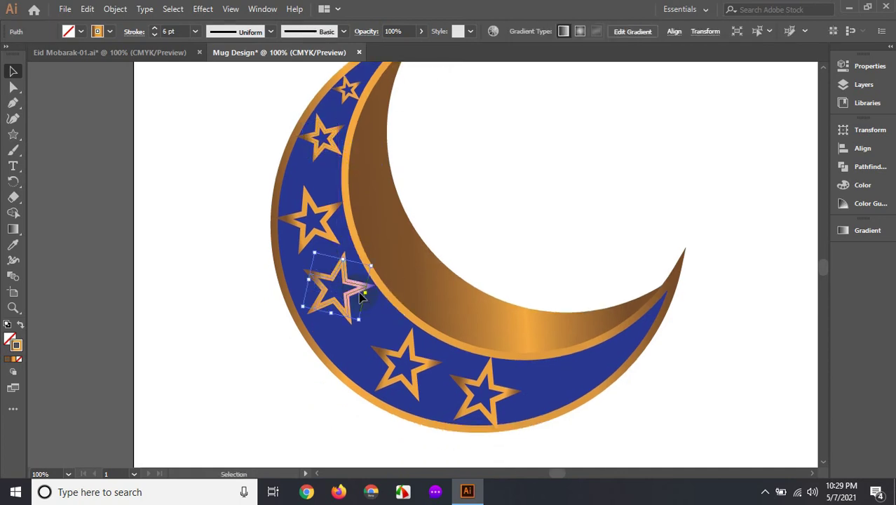
{"action": "left_click_drag", "start_coordinate": [365, 298], "coordinate": [364, 298]}
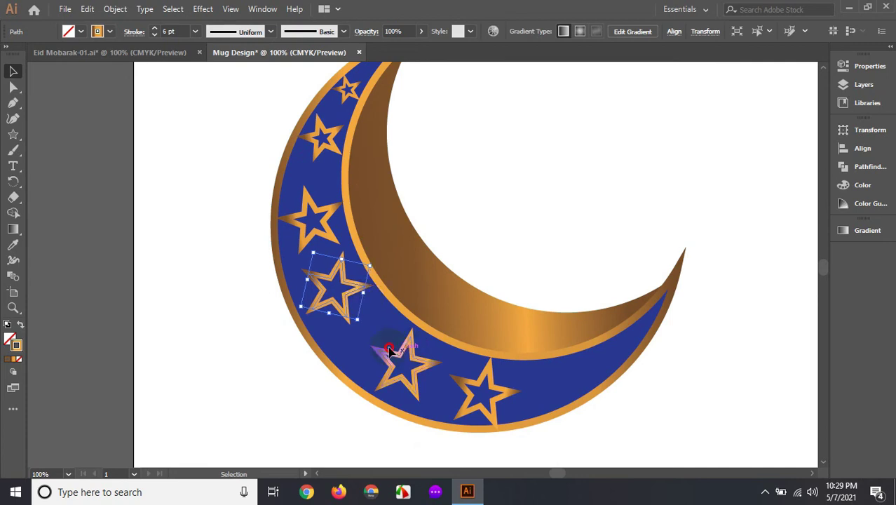
{"action": "left_click", "coordinate": [389, 349]}
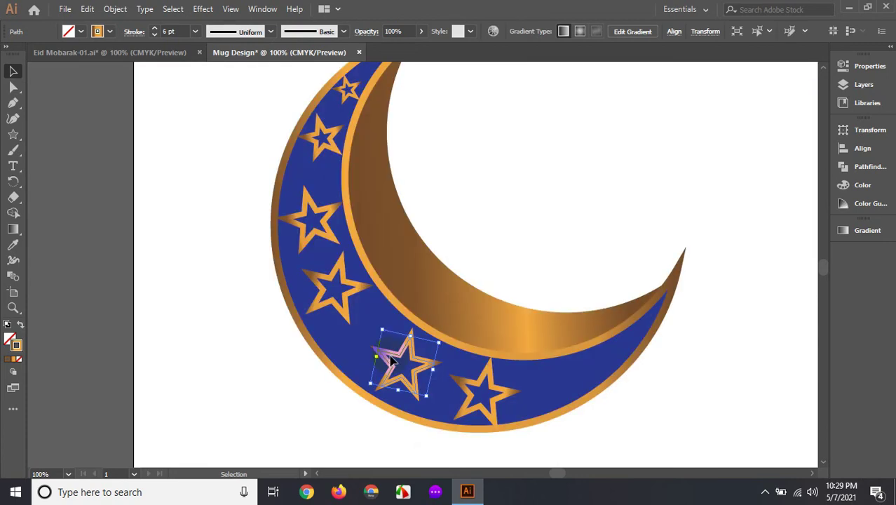
{"action": "left_click_drag", "start_coordinate": [396, 357], "coordinate": [393, 362]}
{"action": "key", "text": "Right"}
{"action": "key", "text": "Right"}
{"action": "key", "text": "Right"}
{"action": "key", "text": "Right"}
{"action": "key", "text": "Right"}
{"action": "key", "text": "Right"}
{"action": "key", "text": "Right"}
{"action": "key", "text": "Right"}
{"action": "key", "text": "Right"}
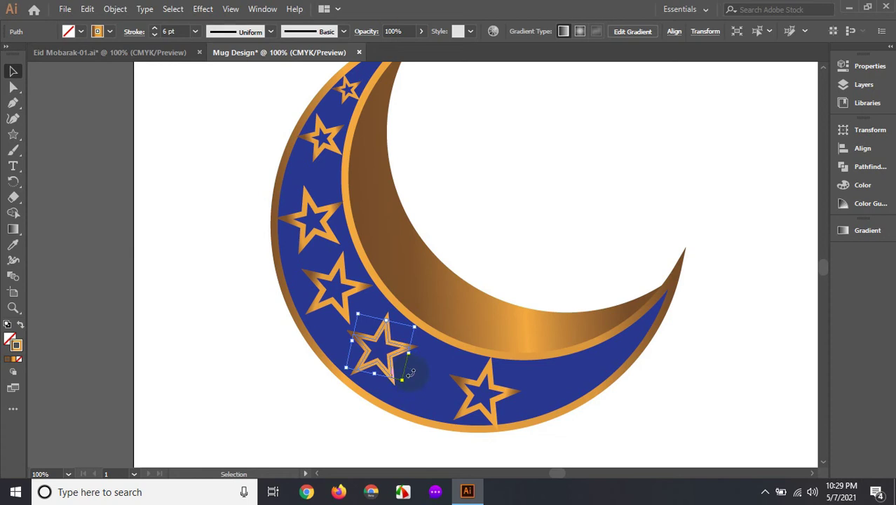
{"action": "left_click", "coordinate": [467, 260]}
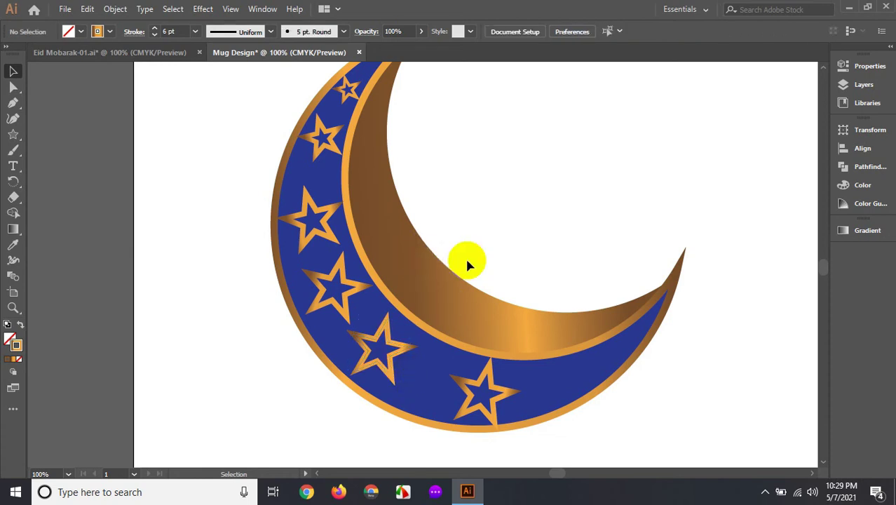
Fine-tune the remaining stars, settling the bottom star in place.
{"action": "mouse_move", "coordinate": [343, 335]}
{"action": "left_mouse_down"}
{"action": "mouse_move", "coordinate": [349, 340]}
{"action": "mouse_move", "coordinate": [339, 331]}
{"action": "left_mouse_up"}
{"action": "left_click_drag", "start_coordinate": [302, 287], "coordinate": [305, 295]}
{"action": "left_click_drag", "start_coordinate": [434, 354], "coordinate": [432, 356]}
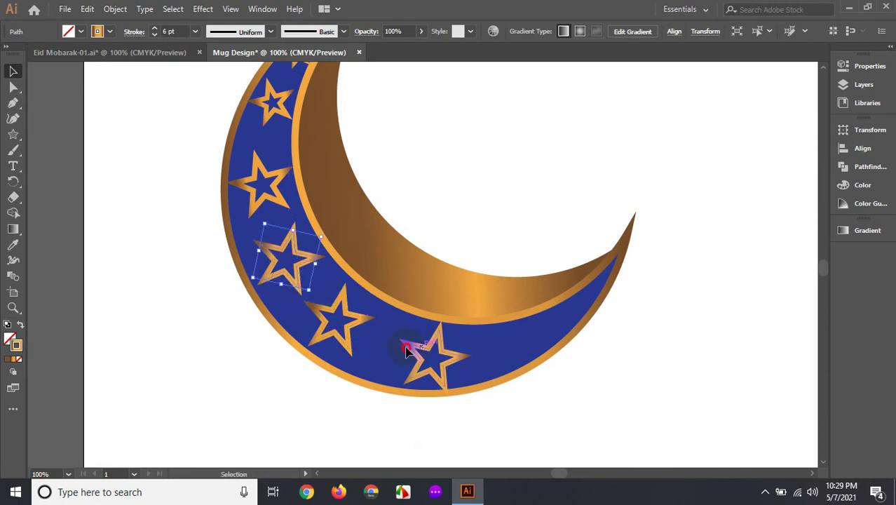
{"action": "left_click_drag", "start_coordinate": [432, 356], "coordinate": [433, 356]}
{"action": "left_click", "coordinate": [473, 353]}
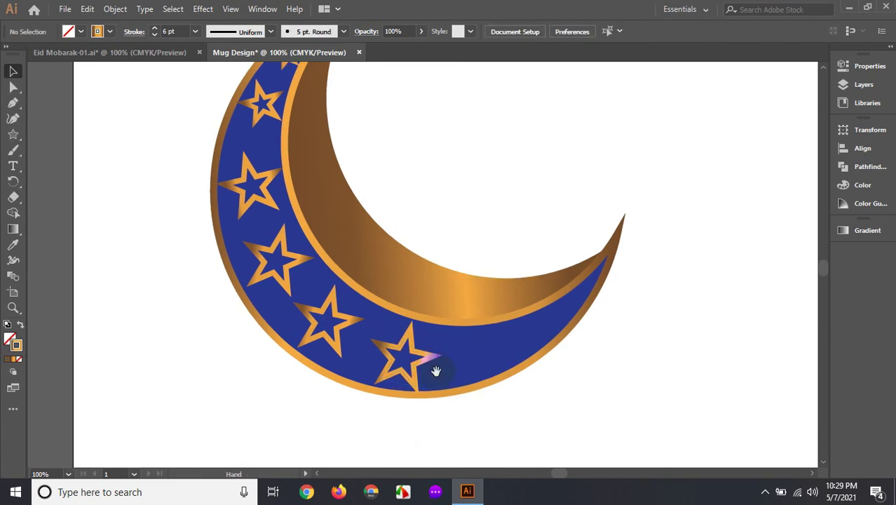
{"action": "scroll", "coordinate": [320, 234], "scroll_direction": "up", "scroll_amount": 3}
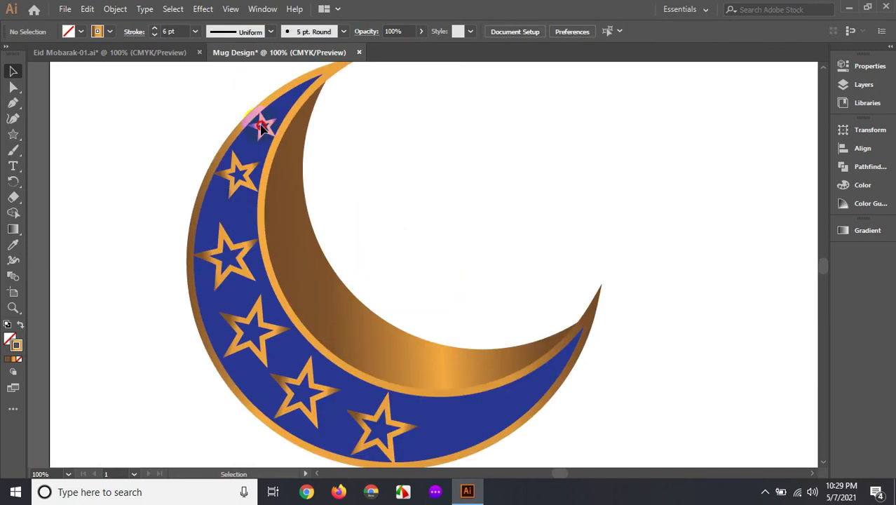
{"action": "left_click", "coordinate": [265, 133]}
Copy the top star pair to the band's right end and rotate it to follow the curve.
{"action": "left_click_drag", "start_coordinate": [267, 137], "coordinate": [473, 402]}
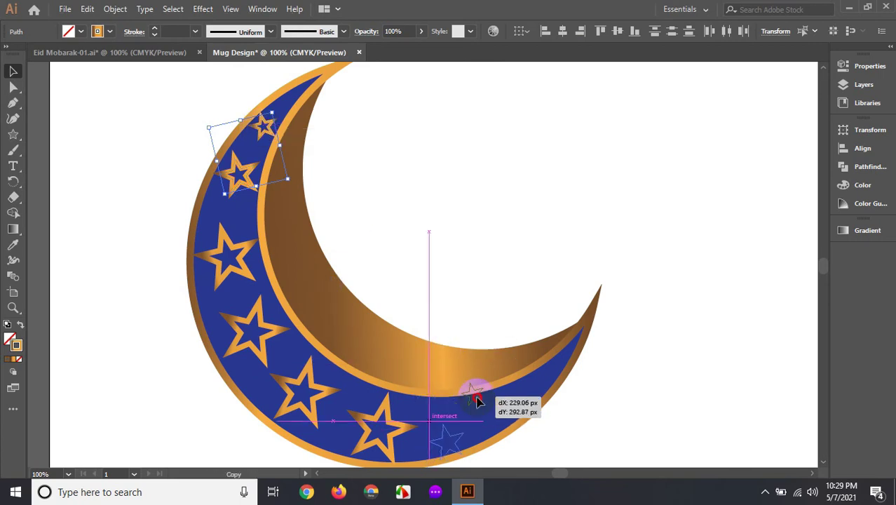
{"action": "left_click_drag", "start_coordinate": [473, 402], "coordinate": [480, 396]}
{"action": "key", "text": "ctrl+equal"}
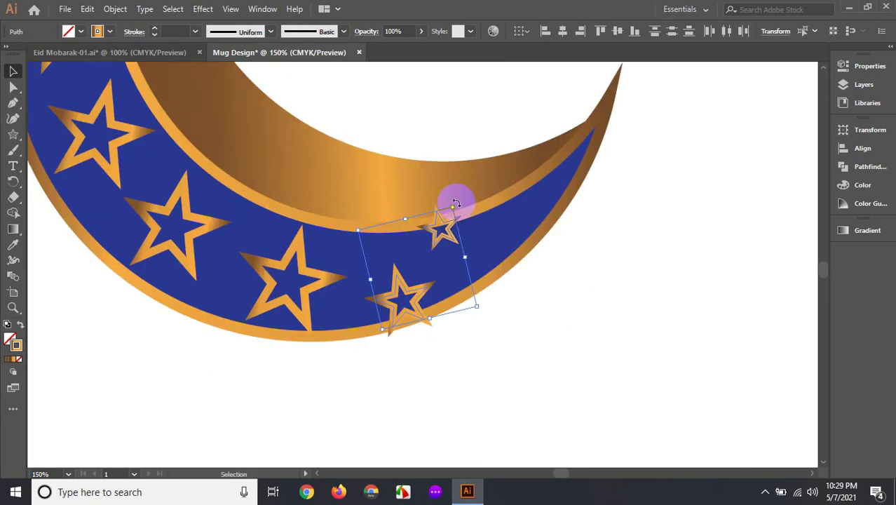
{"action": "left_click_drag", "start_coordinate": [454, 208], "coordinate": [455, 256]}
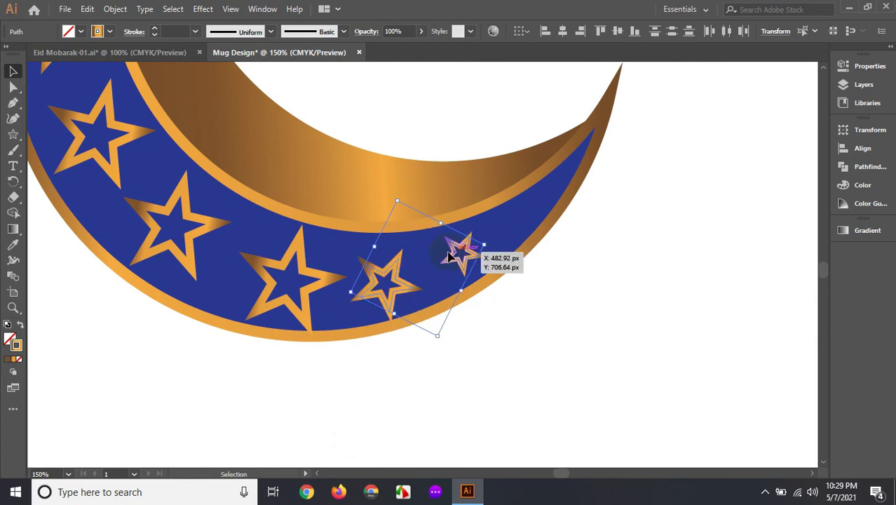
{"action": "left_click", "coordinate": [519, 276]}
Move the small and medium stars toward the tip, rotating them to fit the curve.
{"action": "left_click_drag", "start_coordinate": [485, 251], "coordinate": [530, 225]}
{"action": "left_click_drag", "start_coordinate": [410, 266], "coordinate": [444, 254]}
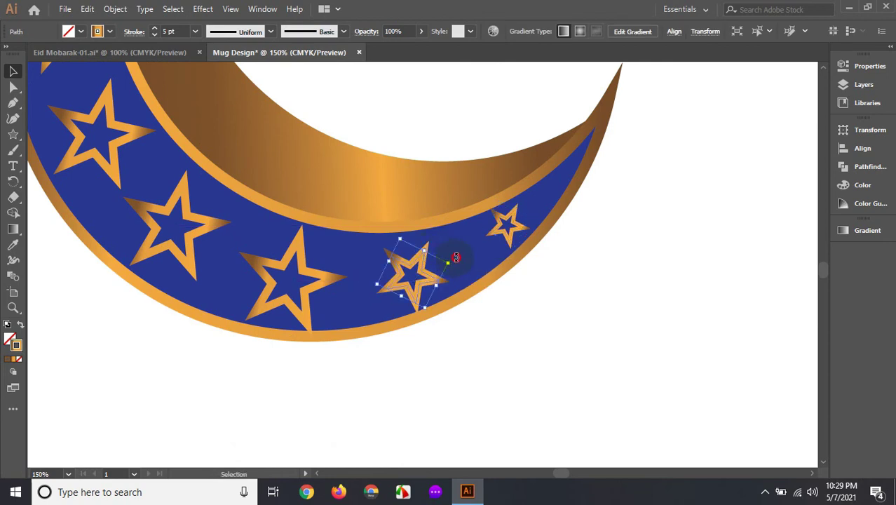
{"action": "mouse_move", "coordinate": [456, 257]}
{"action": "left_mouse_down"}
{"action": "mouse_move", "coordinate": [461, 267]}
{"action": "mouse_move", "coordinate": [462, 248]}
{"action": "left_mouse_up"}
{"action": "left_click_drag", "start_coordinate": [525, 211], "coordinate": [552, 193]}
{"action": "left_click_drag", "start_coordinate": [474, 243], "coordinate": [497, 232]}
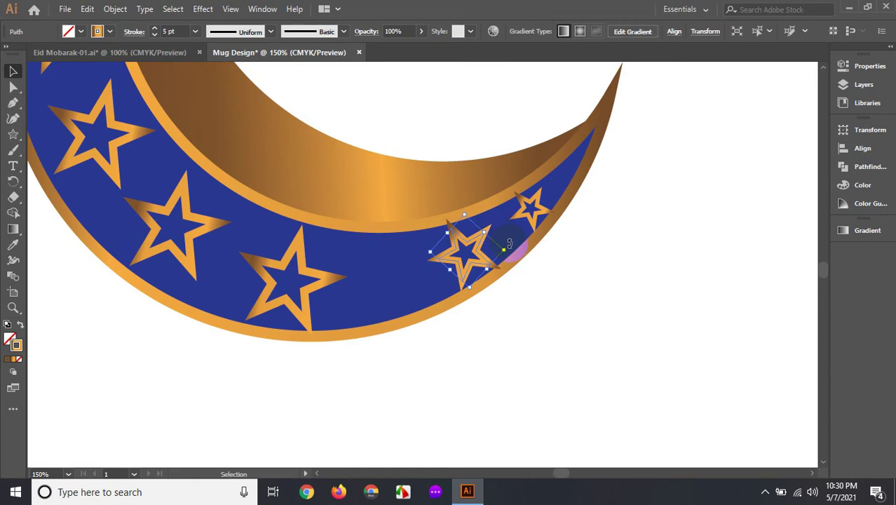
{"action": "mouse_move", "coordinate": [509, 244]}
{"action": "left_mouse_down"}
{"action": "mouse_move", "coordinate": [504, 264]}
{"action": "mouse_move", "coordinate": [523, 261]}
{"action": "mouse_move", "coordinate": [493, 256]}
{"action": "left_mouse_up"}
{"action": "left_click", "coordinate": [527, 265]}
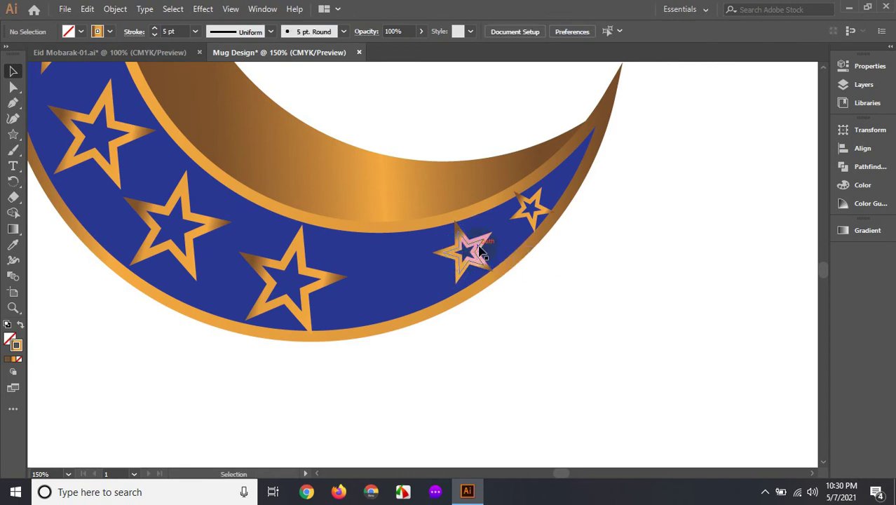
Copy a star lower-left along the band and enlarge it.
{"action": "left_click_drag", "start_coordinate": [479, 250], "coordinate": [423, 292]}
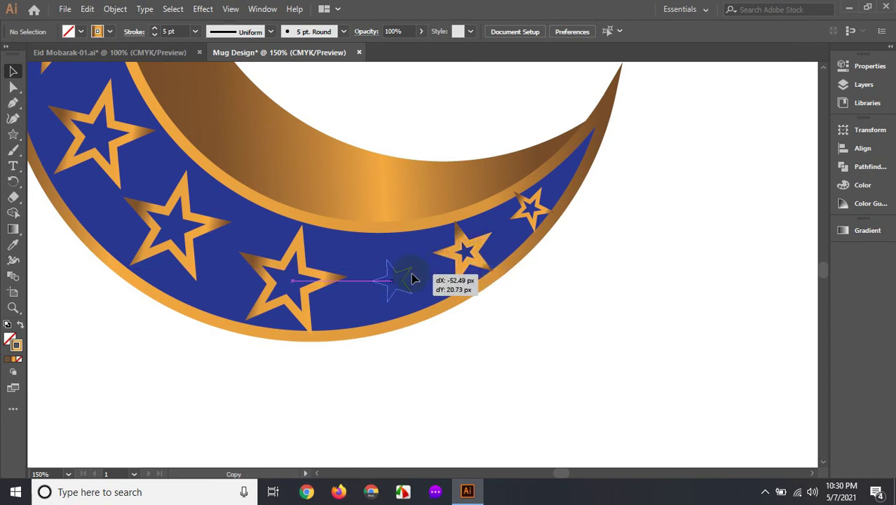
{"action": "left_click_drag", "start_coordinate": [436, 284], "coordinate": [441, 289]}
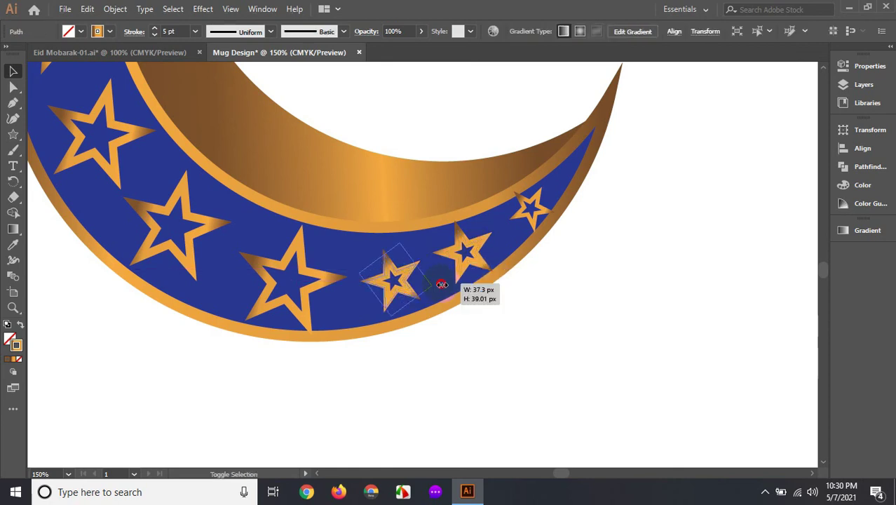
{"action": "left_click", "coordinate": [451, 354]}
{"action": "scroll", "coordinate": [344, 301], "scroll_direction": "down", "scroll_amount": 1}
{"action": "left_click_drag", "start_coordinate": [344, 373], "coordinate": [377, 389]}
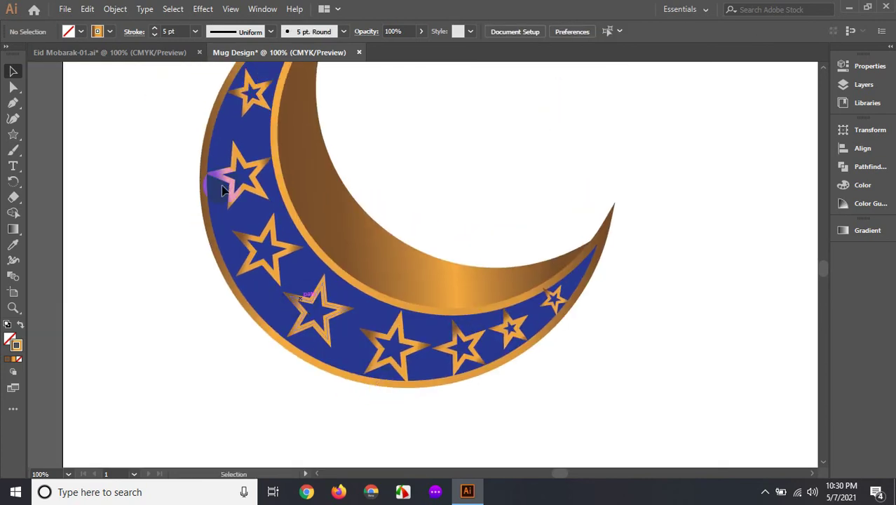
Reposition the stars on the band's left side so they sit evenly along the curve.
{"action": "left_click", "coordinate": [236, 161]}
{"action": "key", "text": "Up"}
{"action": "key", "text": "Up"}
{"action": "key", "text": "Up"}
{"action": "key", "text": "Up"}
{"action": "key", "text": "Up"}
{"action": "key", "text": "Up"}
{"action": "key", "text": "Up"}
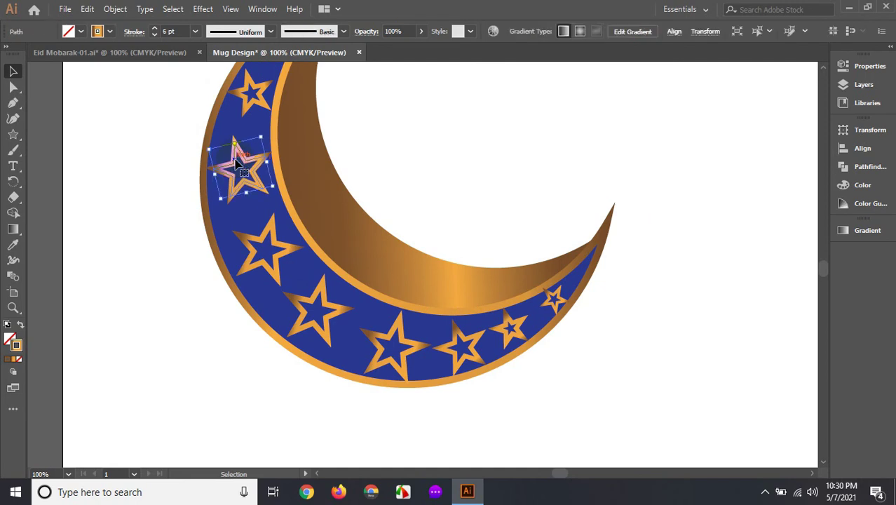
{"action": "left_click_drag", "start_coordinate": [237, 161], "coordinate": [249, 240]}
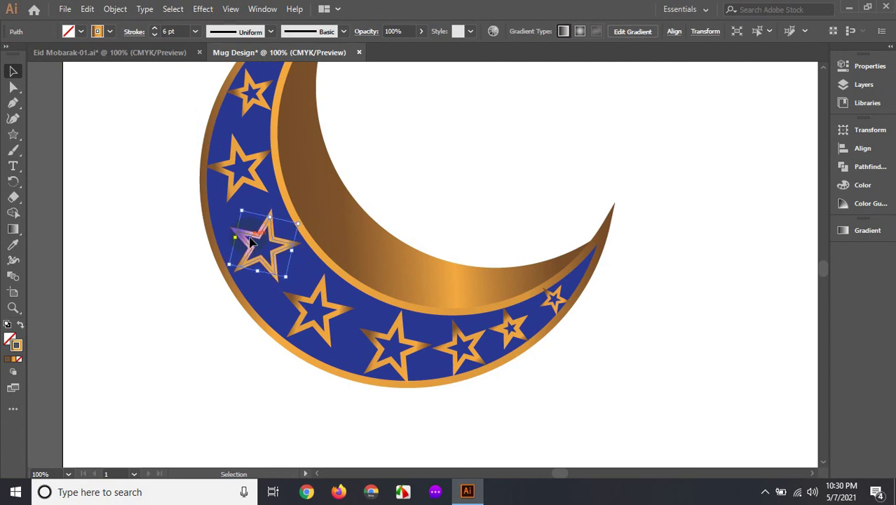
{"action": "left_click_drag", "start_coordinate": [251, 242], "coordinate": [249, 240]}
{"action": "left_click", "coordinate": [286, 299]}
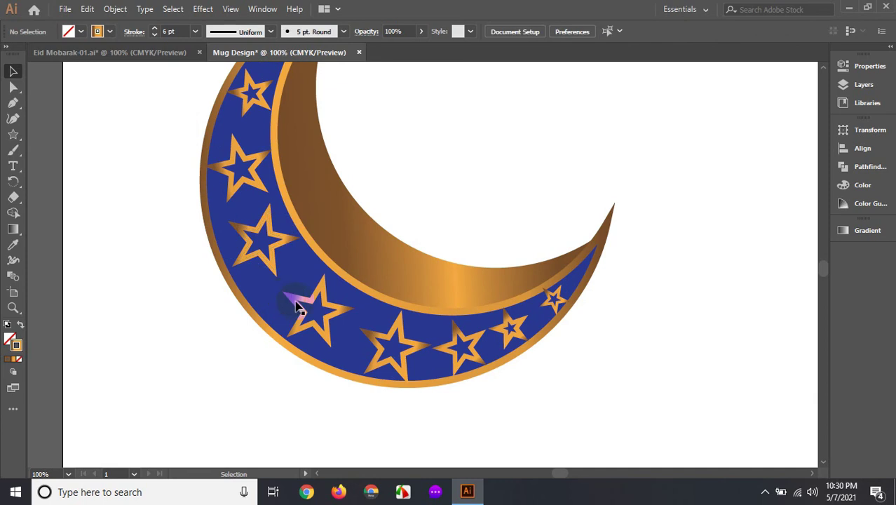
{"action": "left_click", "coordinate": [297, 306]}
{"action": "left_click_drag", "start_coordinate": [296, 307], "coordinate": [295, 306]}
Nudge the star at the band's bottom up and left into the band.
{"action": "left_click", "coordinate": [375, 342]}
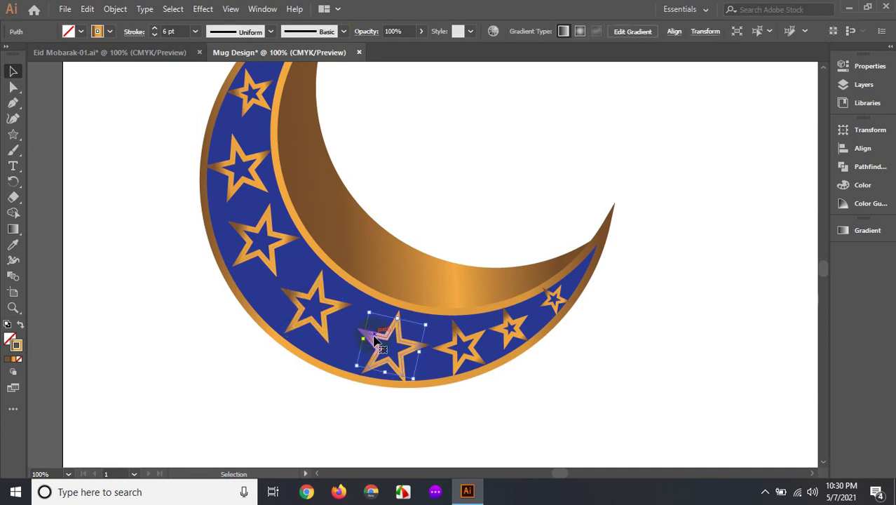
{"action": "key", "text": "Up"}
{"action": "key", "text": "Up"}
{"action": "key", "text": "Up"}
{"action": "key", "text": "Left"}
{"action": "key", "text": "Left"}
{"action": "key", "text": "Up"}
{"action": "key", "text": "Left"}
{"action": "key", "text": "Up"}
{"action": "key", "text": "Left"}
{"action": "key", "text": "Left"}
{"action": "key", "text": "Left"}
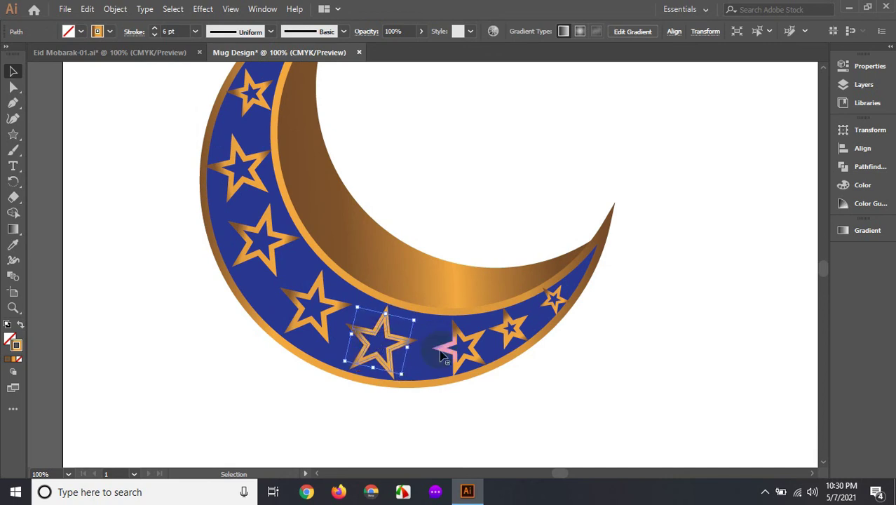
Adjust the next star to the right so it sits within the band.
{"action": "left_click", "coordinate": [440, 355]}
{"action": "left_click_drag", "start_coordinate": [440, 351], "coordinate": [443, 356]}
{"action": "key", "text": "Left"}
{"action": "key", "text": "Left"}
{"action": "key", "text": "Left"}
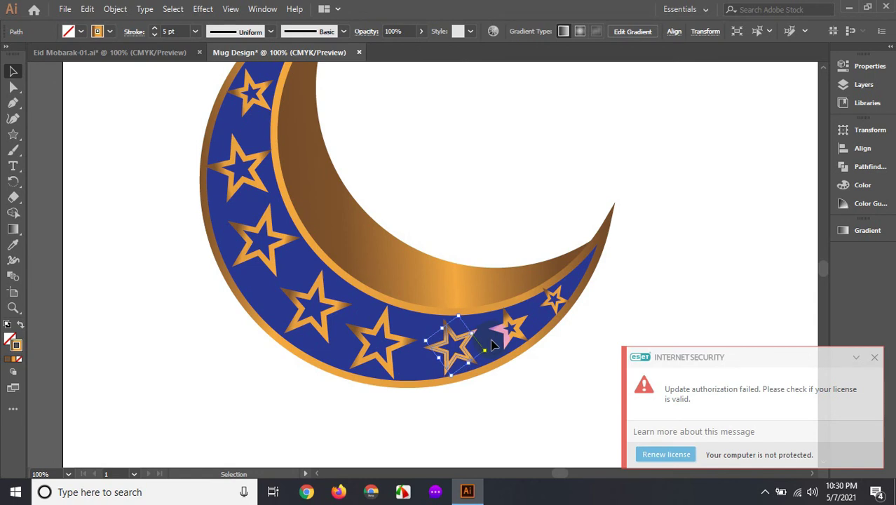
{"action": "left_click", "coordinate": [543, 396]}
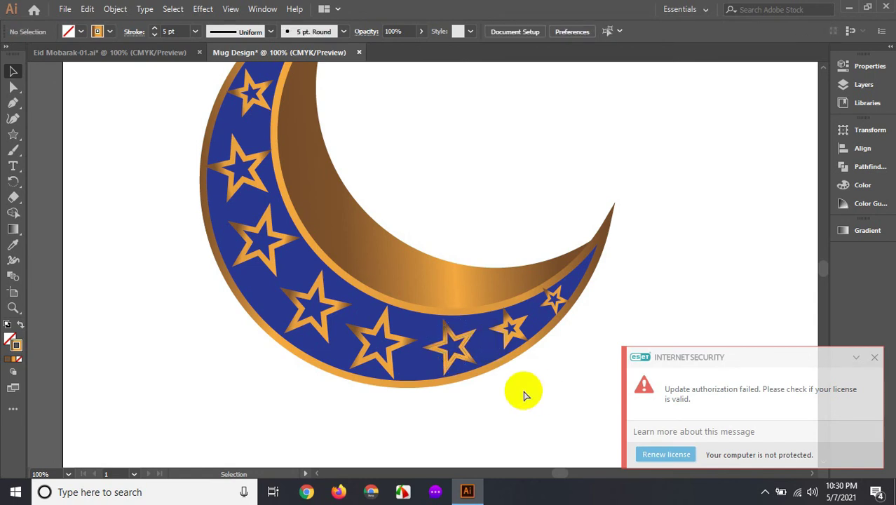
Rotate the lower-right star so it follows the crescent's curve.
{"action": "left_click", "coordinate": [409, 323], "text": "ctrl+alt"}
{"action": "left_click_drag", "start_coordinate": [370, 409], "coordinate": [362, 427]}
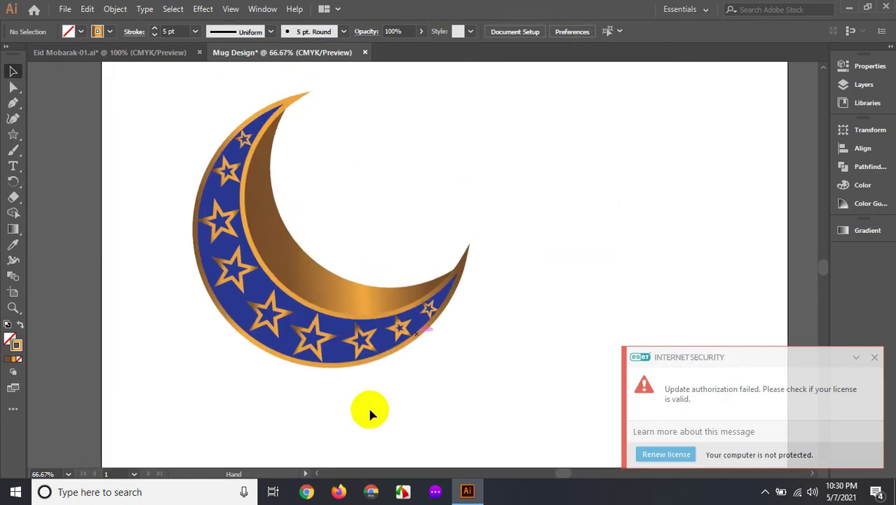
{"action": "left_click", "coordinate": [366, 340]}
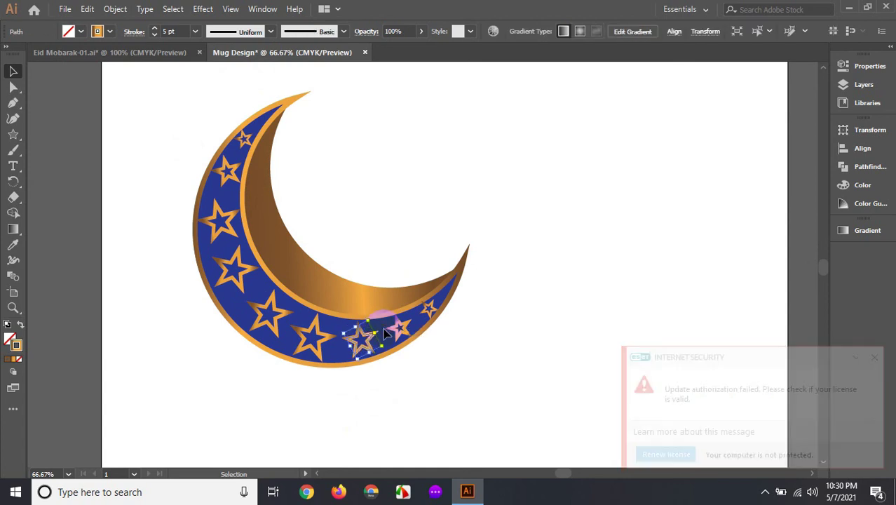
{"action": "left_click_drag", "start_coordinate": [385, 333], "coordinate": [428, 340]}
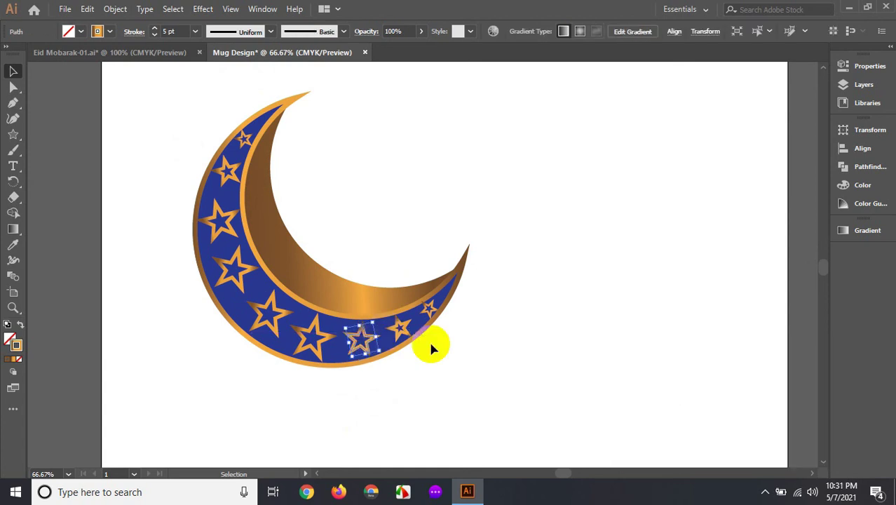
{"action": "left_click", "coordinate": [435, 354]}
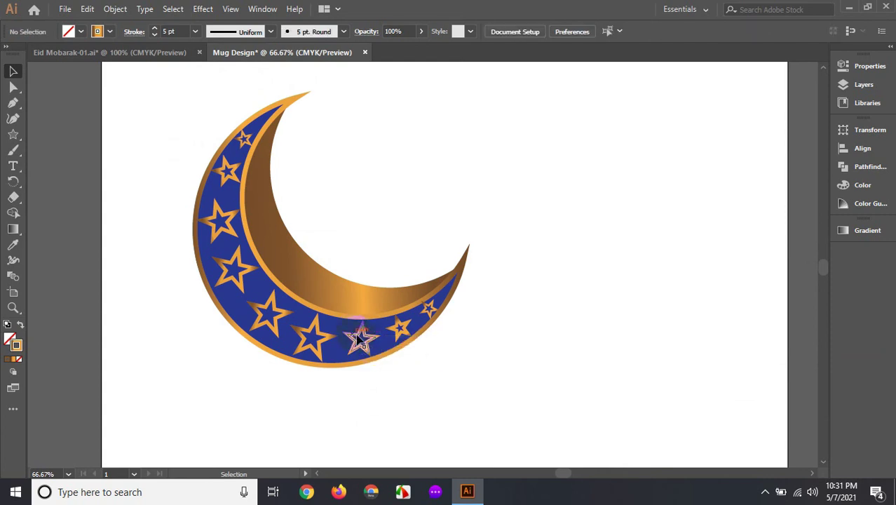
{"action": "left_click", "coordinate": [358, 339]}
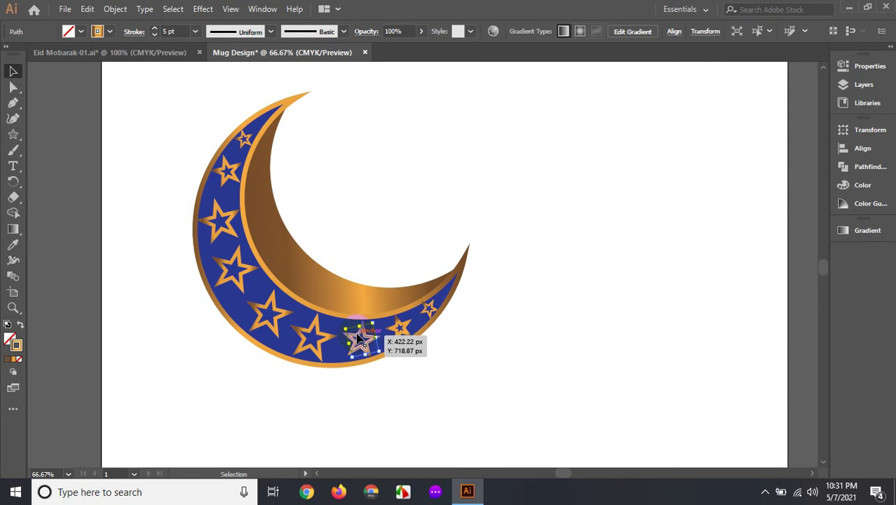
{"action": "left_click", "coordinate": [463, 365]}
{"action": "left_click", "coordinate": [460, 361]}
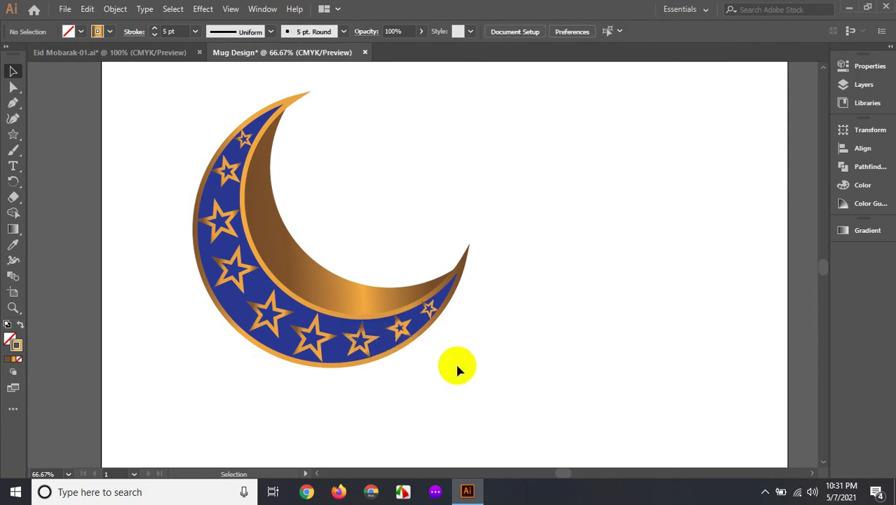
Place the small star near the crescent's lower tip to finish the band.
{"action": "scroll", "coordinate": [455, 361], "scroll_direction": "up", "scroll_amount": 2}
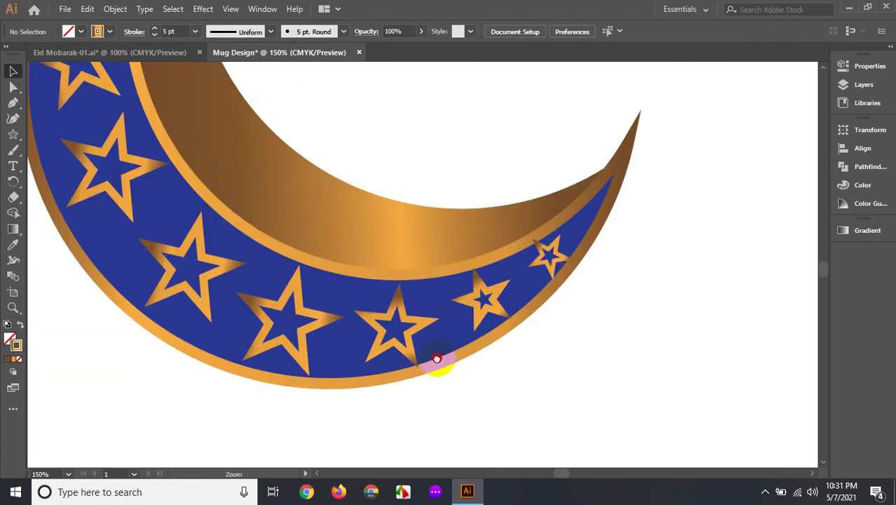
{"action": "left_click", "coordinate": [394, 320], "text": "ctrl"}
{"action": "left_click", "coordinate": [394, 320], "text": "ctrl"}
{"action": "left_click_drag", "start_coordinate": [481, 334], "coordinate": [448, 366]}
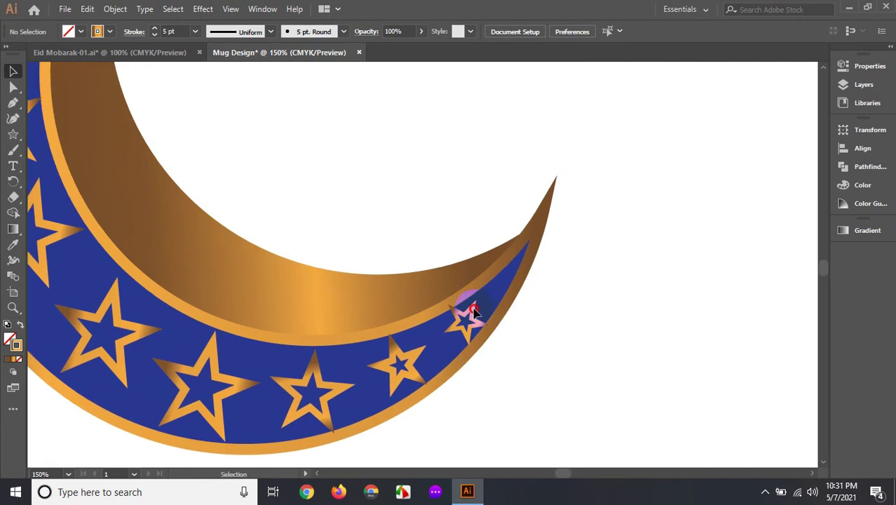
{"action": "left_click", "coordinate": [474, 311]}
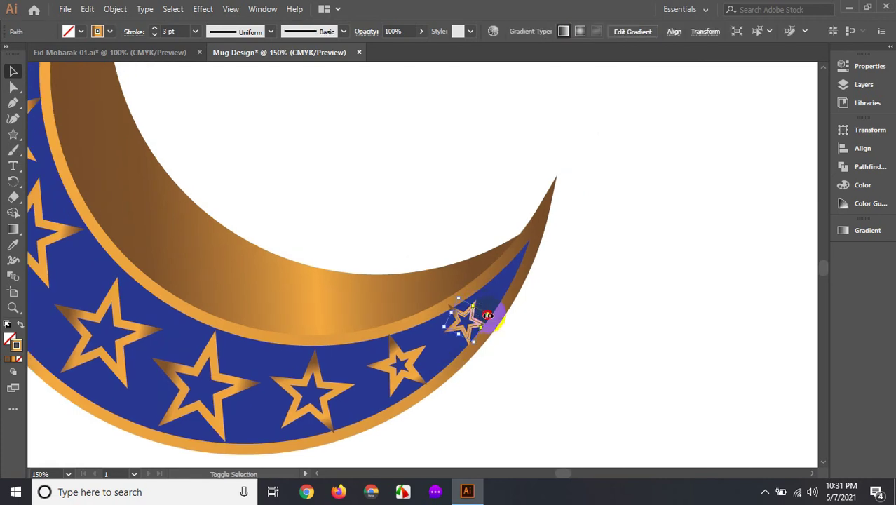
{"action": "left_click", "coordinate": [319, 372]}
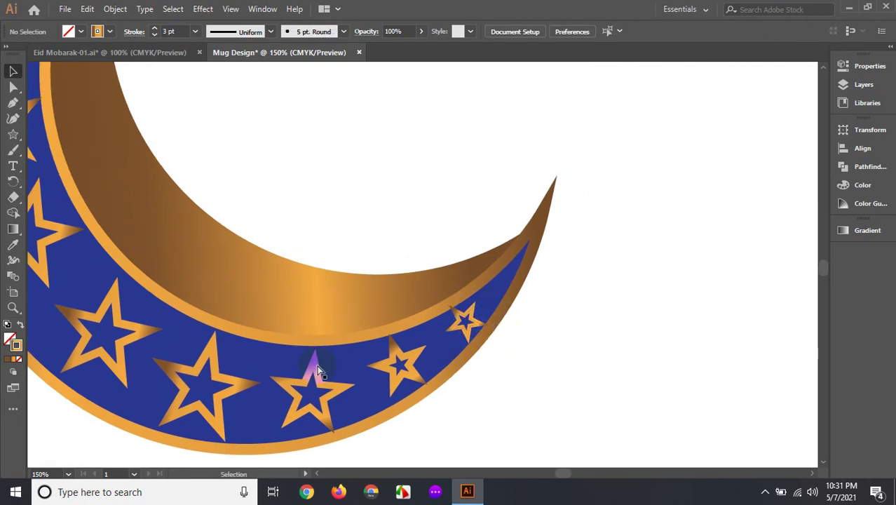
Zoom out and pan so the whole star-lined crescent is in view.
{"action": "key", "text": "ctrl+minus"}
{"action": "mouse_move", "coordinate": [270, 330]}
{"action": "left_mouse_down"}
{"action": "mouse_move", "coordinate": [280, 406]}
{"action": "mouse_move", "coordinate": [296, 377]}
{"action": "left_mouse_up"}
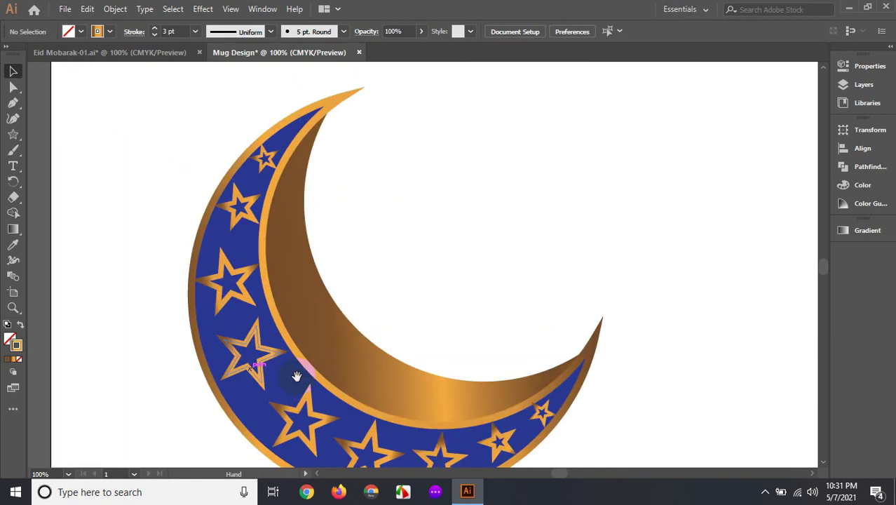
{"action": "left_click_drag", "start_coordinate": [374, 298], "coordinate": [391, 283]}
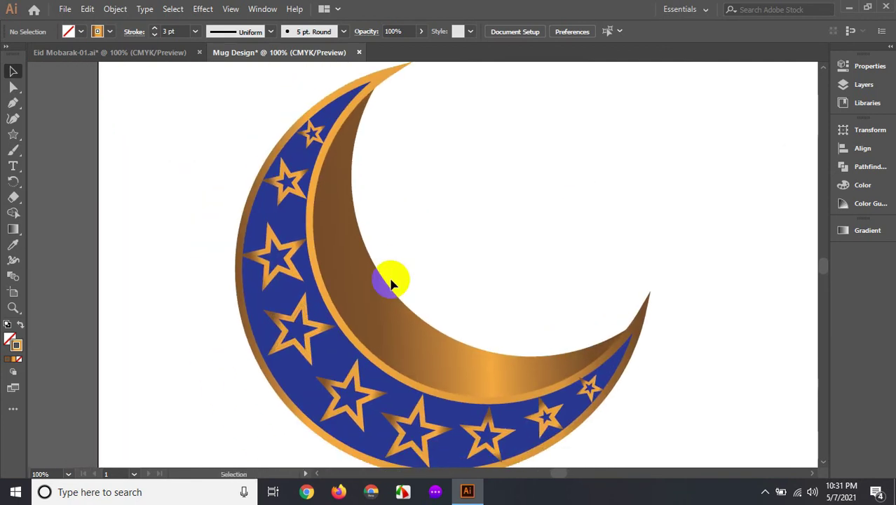
{"action": "scroll", "coordinate": [422, 222], "scroll_direction": "up", "scroll_amount": 2}
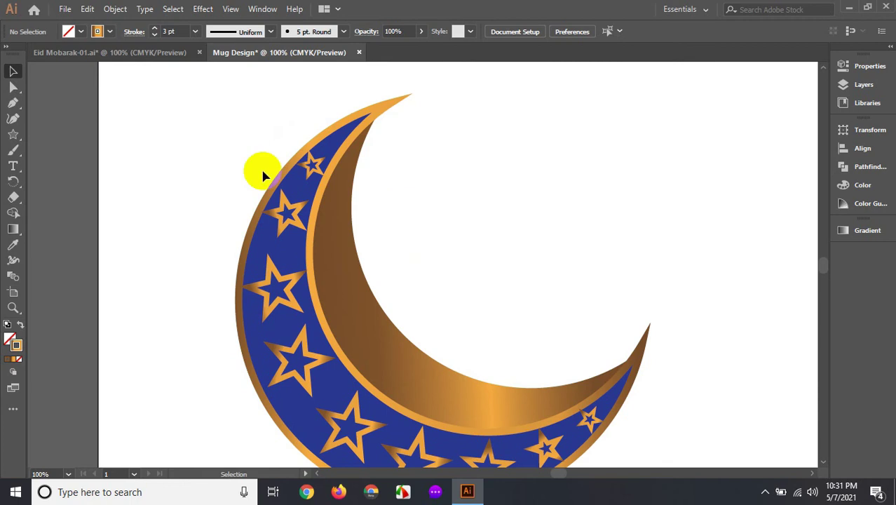
{"action": "left_click_drag", "start_coordinate": [246, 145], "coordinate": [361, 232]}
{"action": "left_click", "coordinate": [414, 219]}
Ungroup the crescent's parts.
{"action": "left_click", "coordinate": [405, 139]}
{"action": "left_click", "coordinate": [413, 132]}
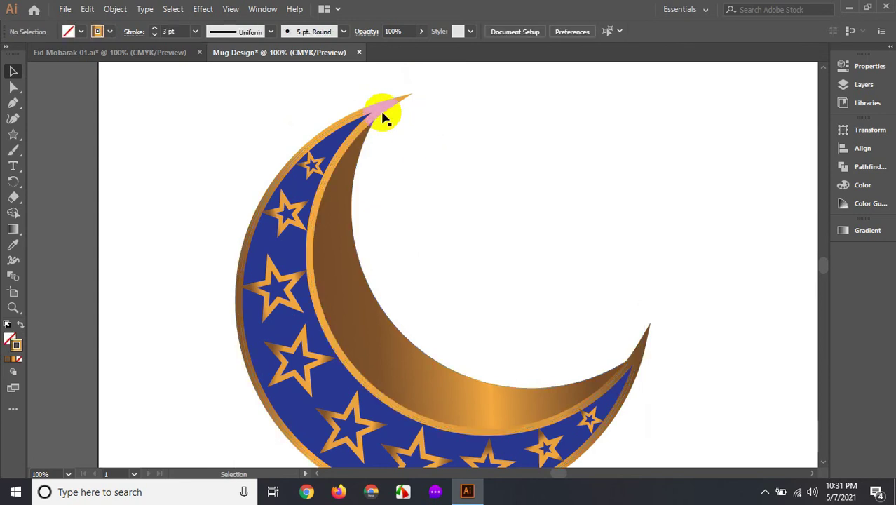
{"action": "left_click", "coordinate": [384, 113]}
{"action": "right_click", "coordinate": [382, 113]}
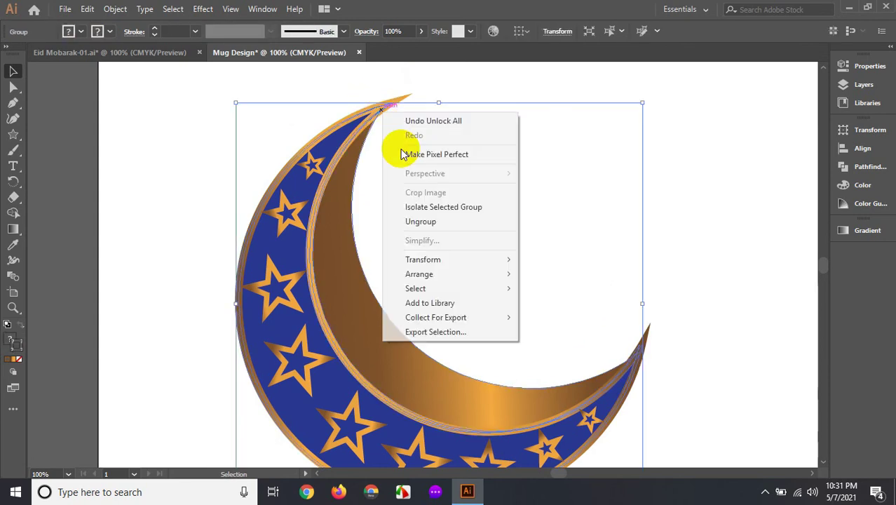
{"action": "left_click", "coordinate": [421, 221]}
{"action": "left_click", "coordinate": [396, 91]}
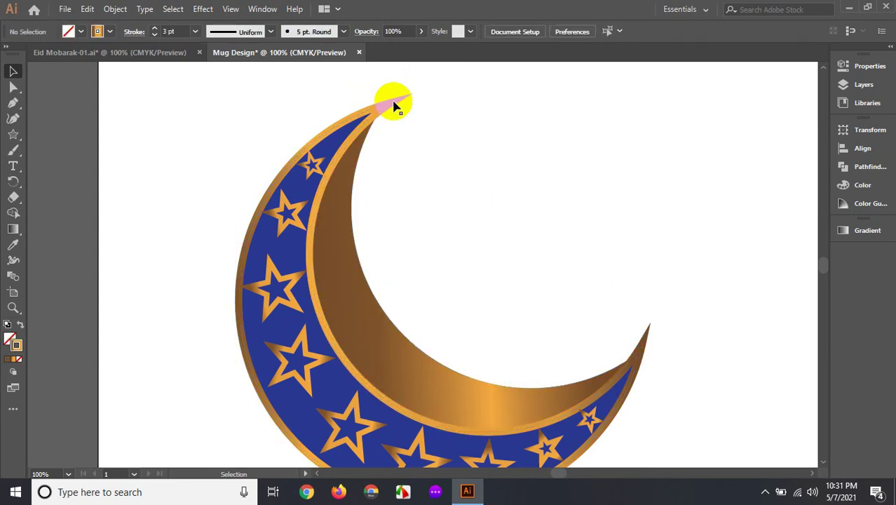
Bring the brown inner crescent to the front.
{"action": "left_click", "coordinate": [388, 98]}
{"action": "right_click", "coordinate": [388, 99]}
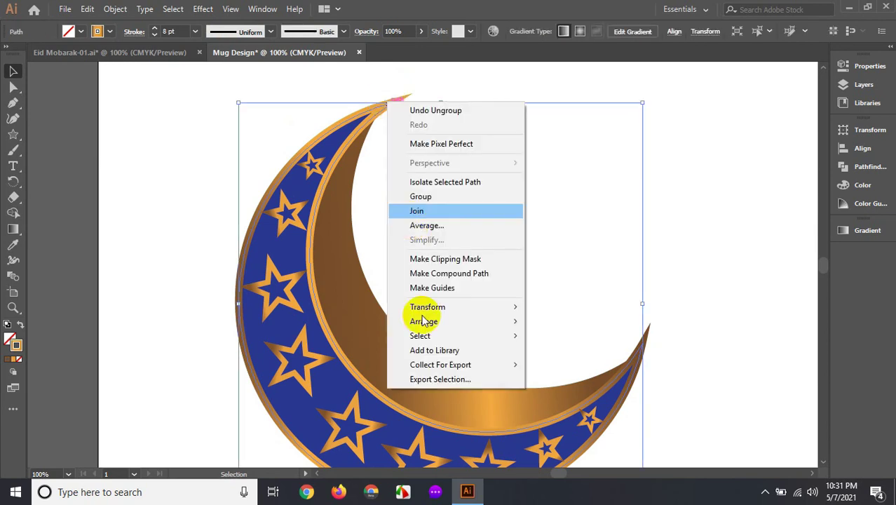
{"action": "mouse_move", "coordinate": [433, 321]}
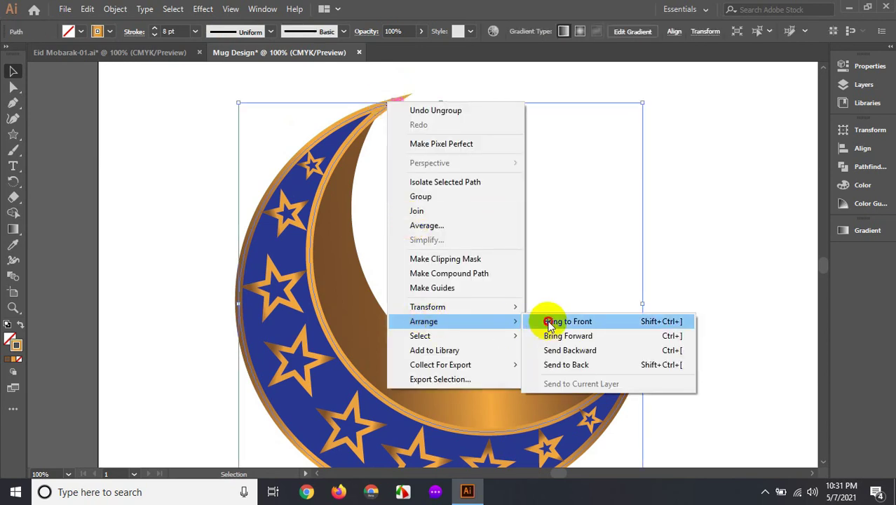
{"action": "left_click", "coordinate": [547, 323]}
{"action": "left_click", "coordinate": [495, 217]}
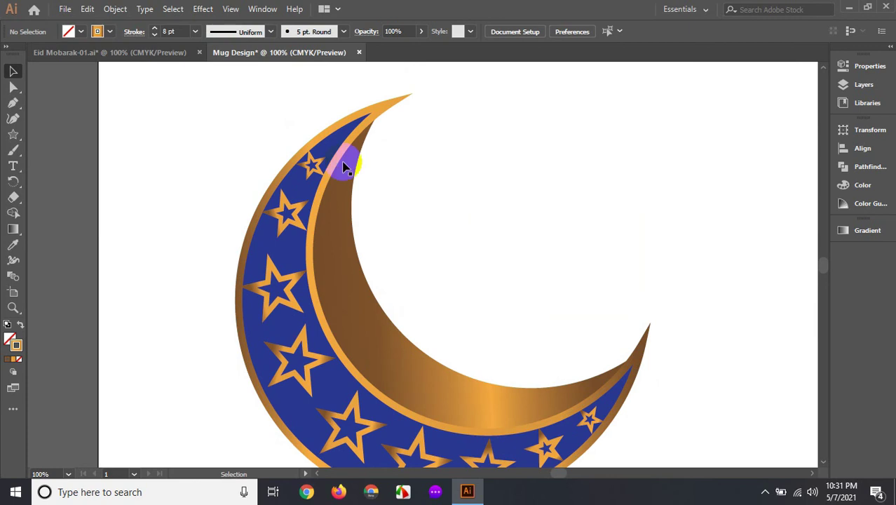
Marquee-select all the crescent pieces and group them, then dismiss the antivirus notification.
{"action": "left_click", "coordinate": [444, 262], "text": "alt"}
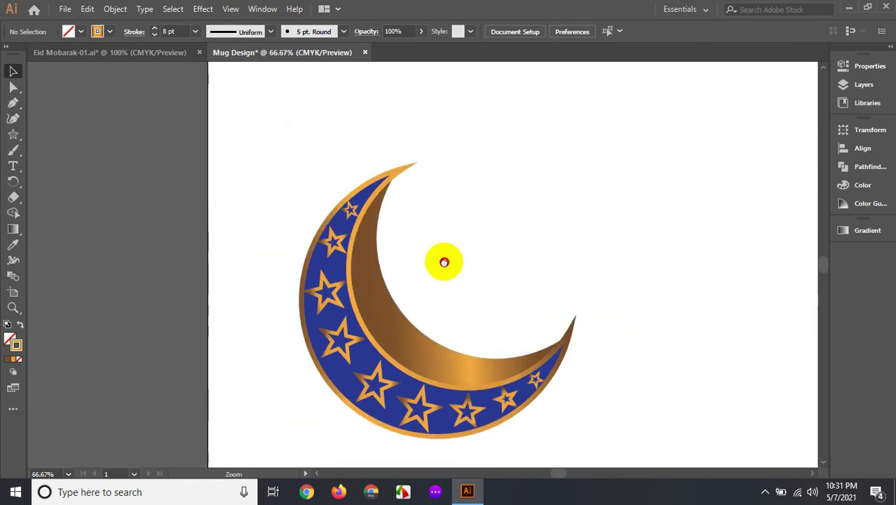
{"action": "left_click_drag", "start_coordinate": [444, 262], "coordinate": [441, 260]}
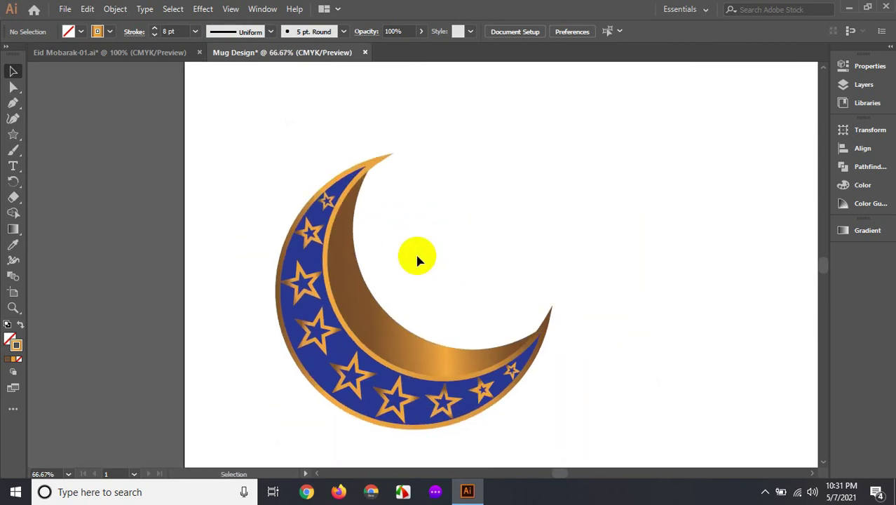
{"action": "left_click_drag", "start_coordinate": [253, 157], "coordinate": [554, 423]}
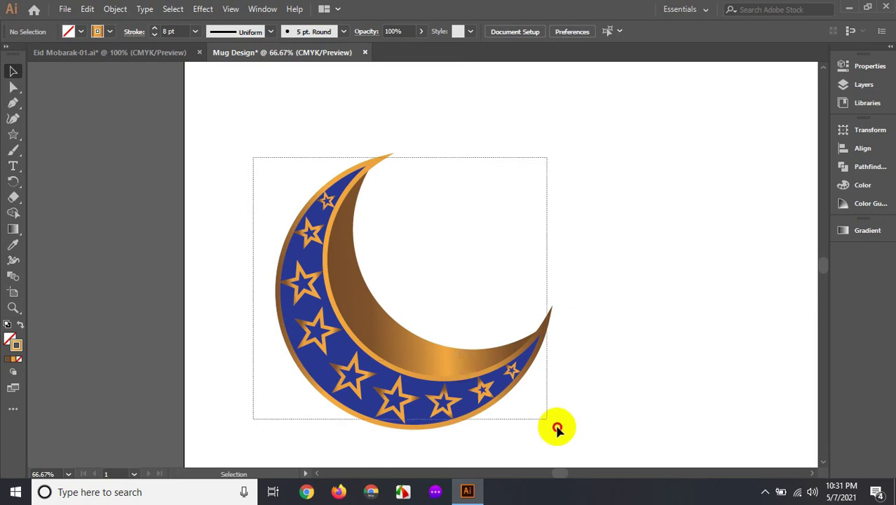
{"action": "right_click", "coordinate": [338, 272]}
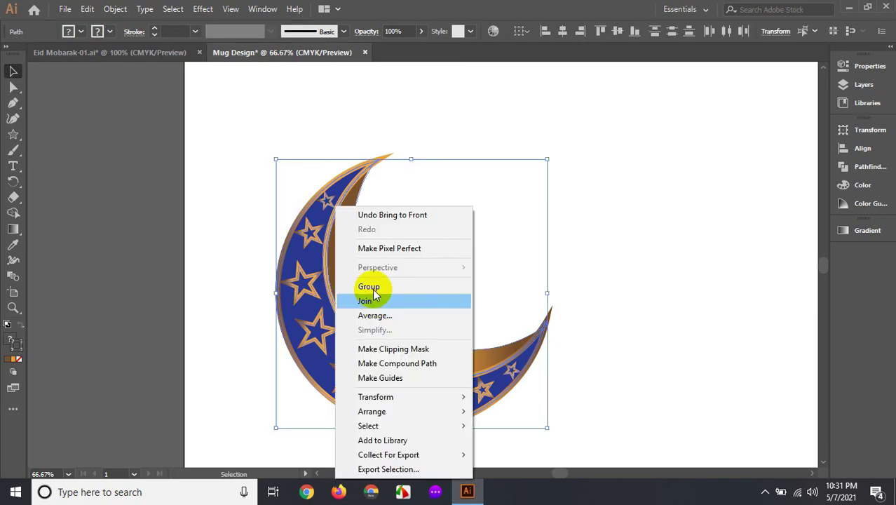
{"action": "left_click", "coordinate": [369, 301]}
{"action": "left_click", "coordinate": [565, 227]}
{"action": "left_click_drag", "start_coordinate": [525, 252], "coordinate": [512, 253]}
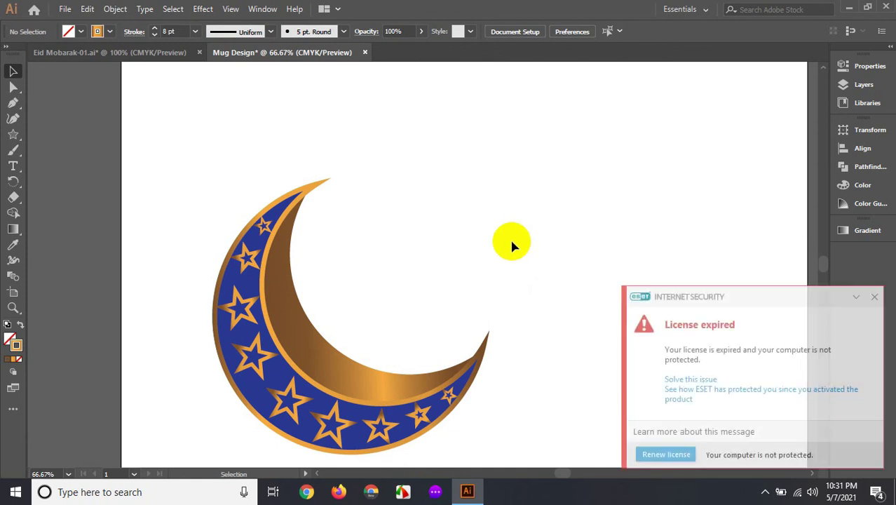
{"action": "left_click", "coordinate": [874, 297]}
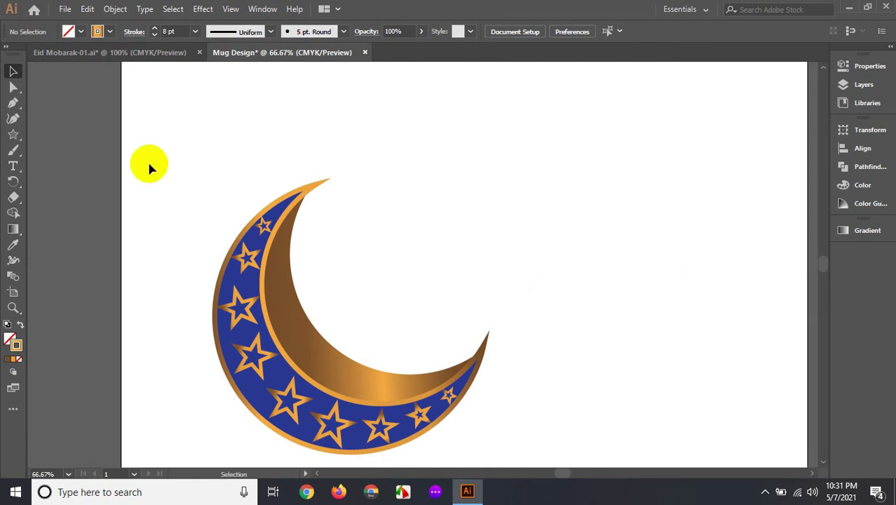
Add a 60 pt Myriad Pro text object reading 'Eid' in the crescent's hollow.
{"action": "left_click", "coordinate": [14, 166]}
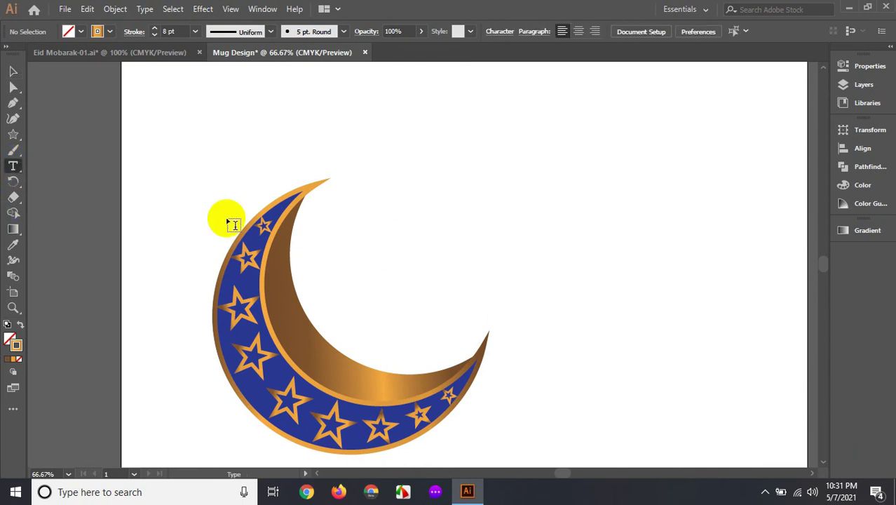
{"action": "left_click", "coordinate": [352, 243]}
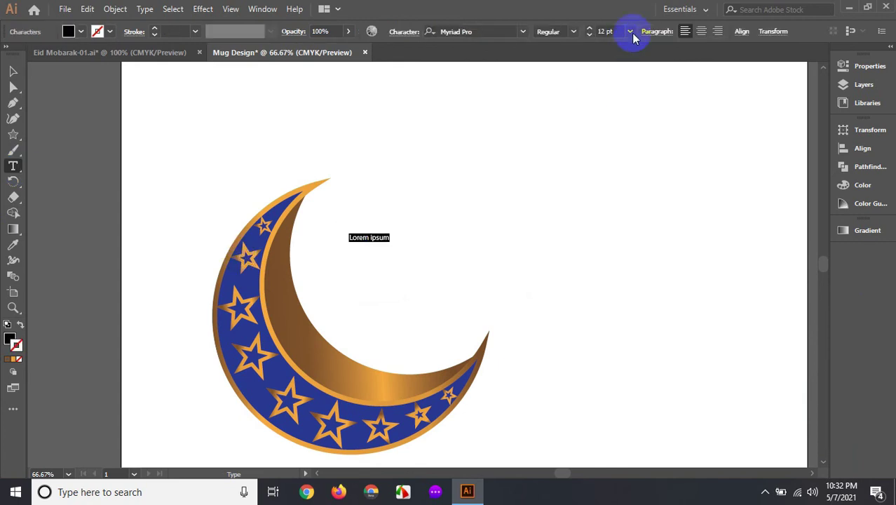
{"action": "left_click", "coordinate": [630, 32]}
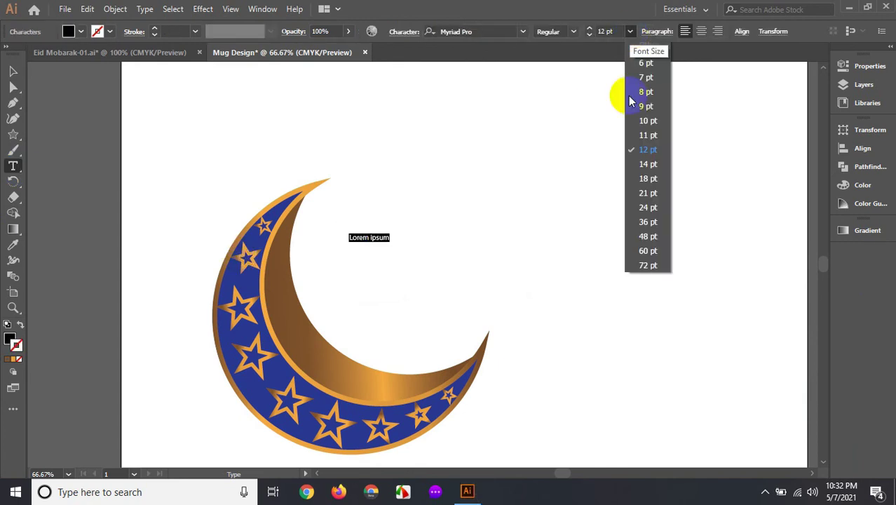
{"action": "left_click", "coordinate": [644, 250]}
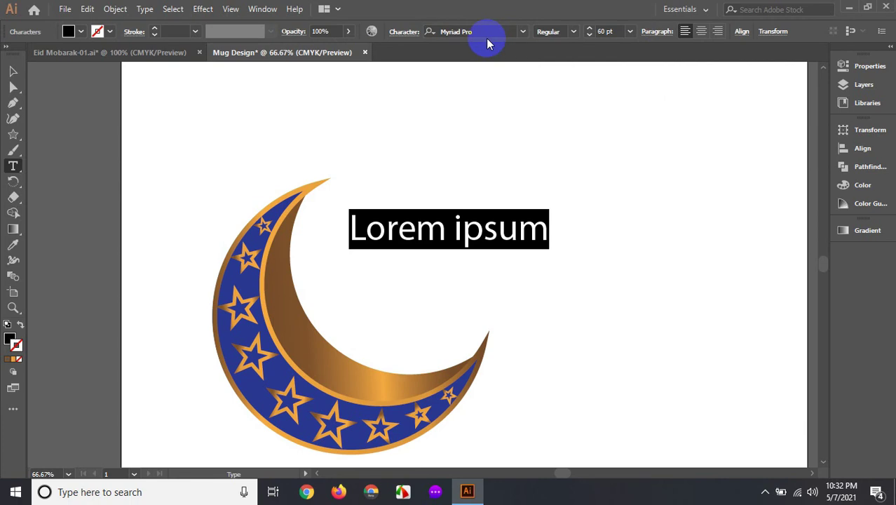
{"action": "left_click_drag", "start_coordinate": [349, 220], "coordinate": [353, 222]}
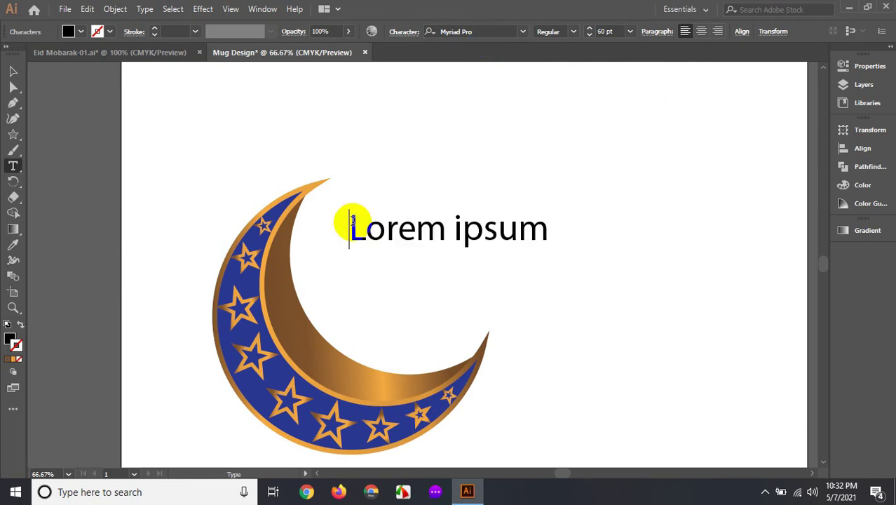
{"action": "key", "text": "BackSpace"}
{"action": "key", "text": "Delete"}
{"action": "key", "text": "Delete"}
{"action": "key", "text": "Delete"}
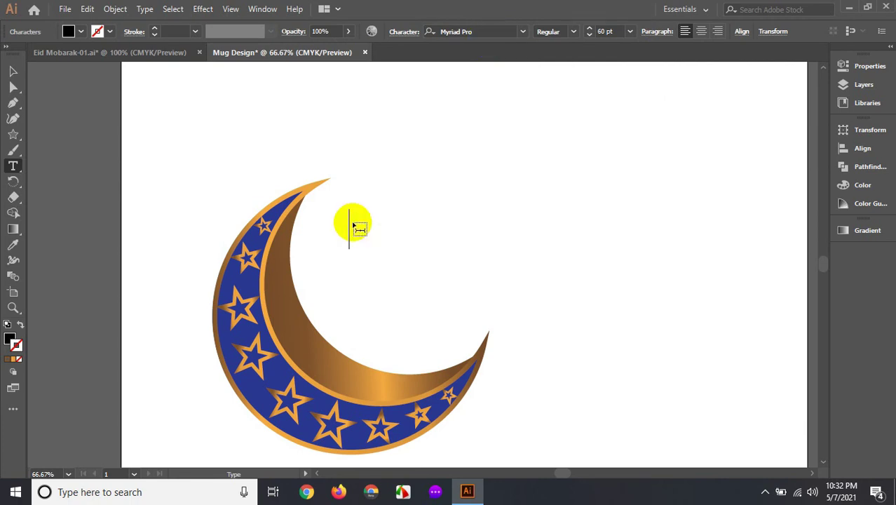
{"action": "type", "text": "Eid"}
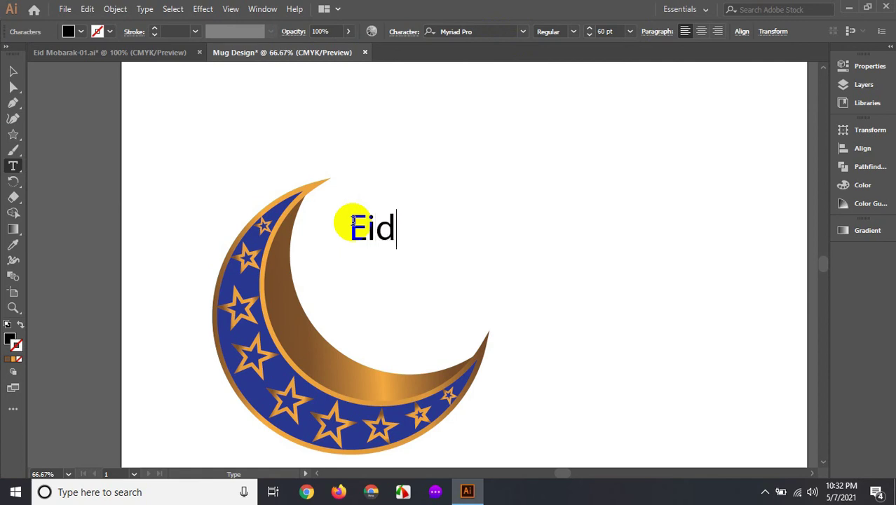
{"action": "left_click", "coordinate": [13, 71]}
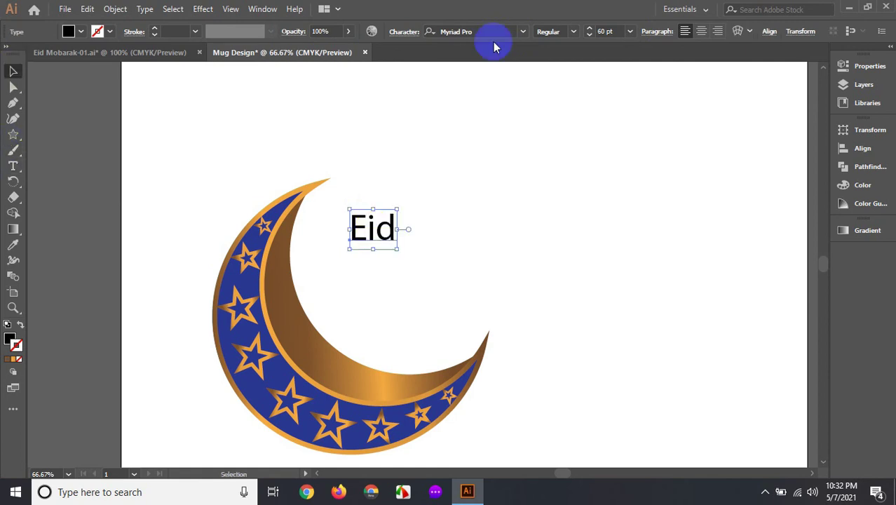
Set Eid in Black Ryder Demo and scale it up to about 108.84 pt.
{"action": "left_click", "coordinate": [523, 34]}
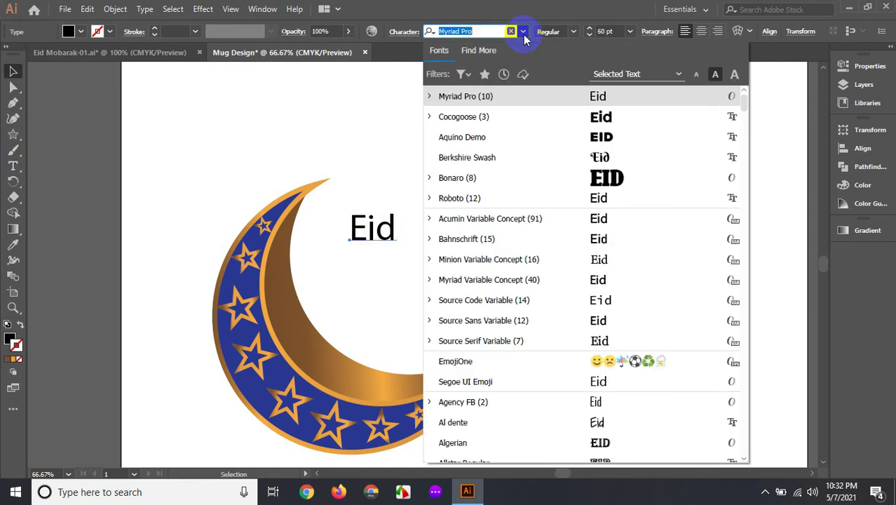
{"action": "scroll", "coordinate": [529, 145], "scroll_direction": "down", "scroll_amount": 1}
{"action": "scroll", "coordinate": [529, 145], "scroll_direction": "down", "scroll_amount": 4}
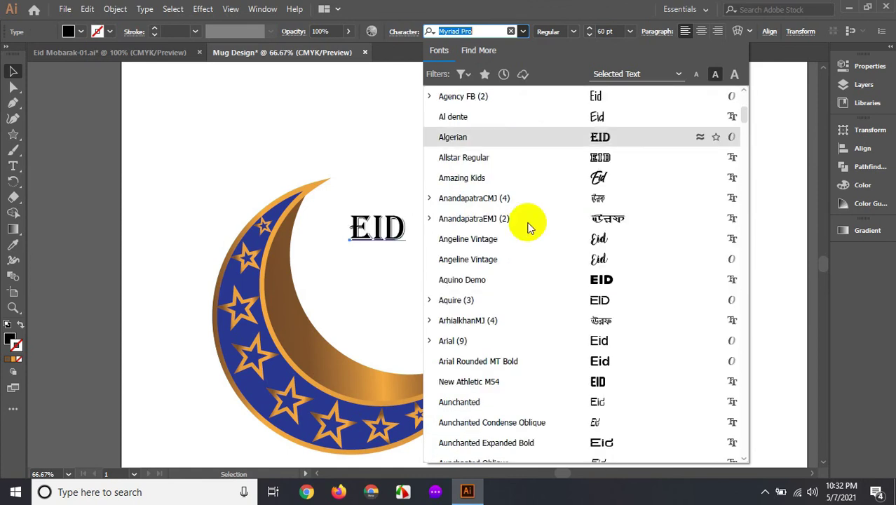
{"action": "scroll", "coordinate": [530, 237], "scroll_direction": "down", "scroll_amount": 2}
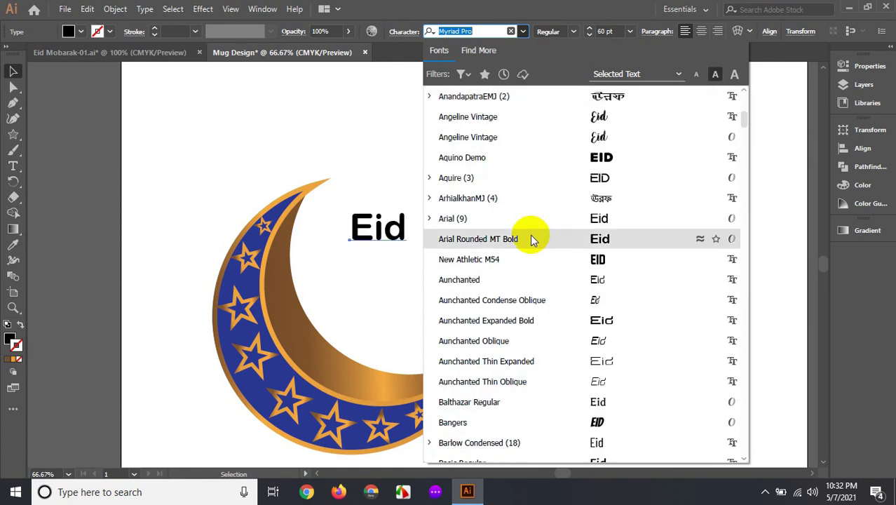
{"action": "scroll", "coordinate": [531, 239], "scroll_direction": "down", "scroll_amount": 1}
{"action": "scroll", "coordinate": [531, 239], "scroll_direction": "down", "scroll_amount": 2}
{"action": "scroll", "coordinate": [530, 235], "scroll_direction": "down", "scroll_amount": 1}
{"action": "scroll", "coordinate": [530, 236], "scroll_direction": "down", "scroll_amount": 3}
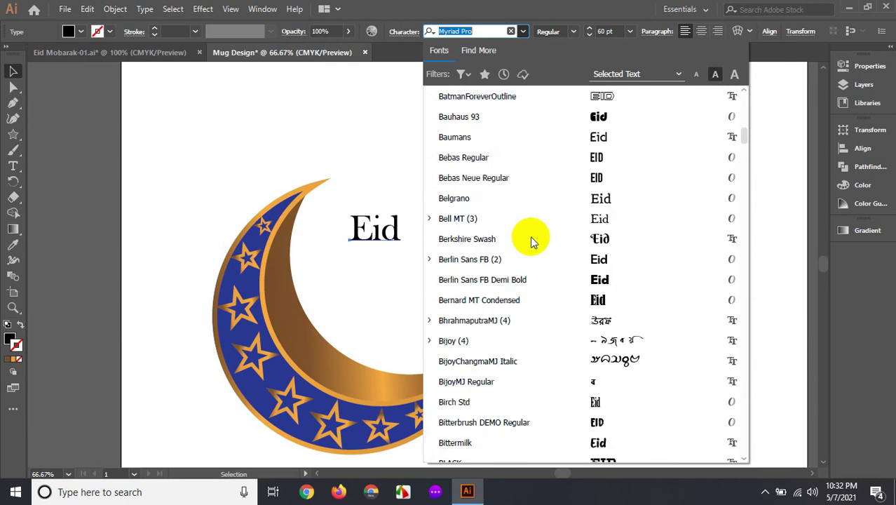
{"action": "scroll", "coordinate": [530, 236], "scroll_direction": "down", "scroll_amount": 2}
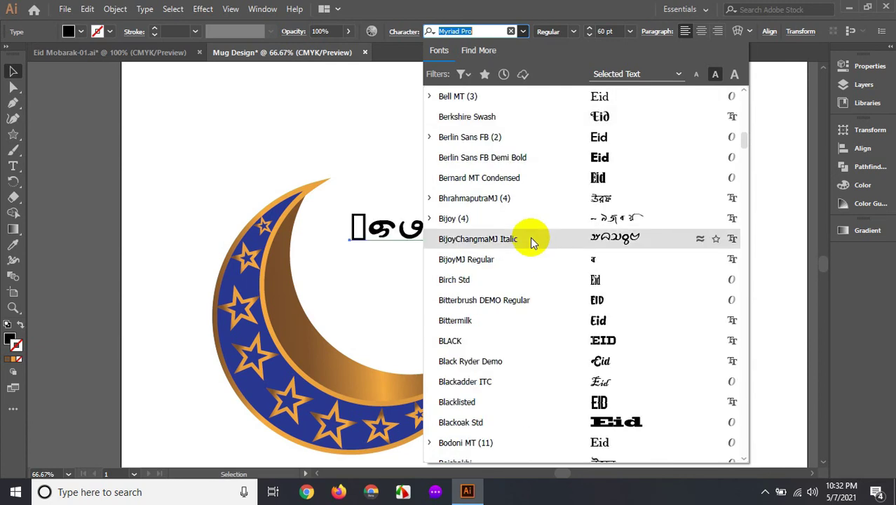
{"action": "scroll", "coordinate": [530, 237], "scroll_direction": "down", "scroll_amount": 1}
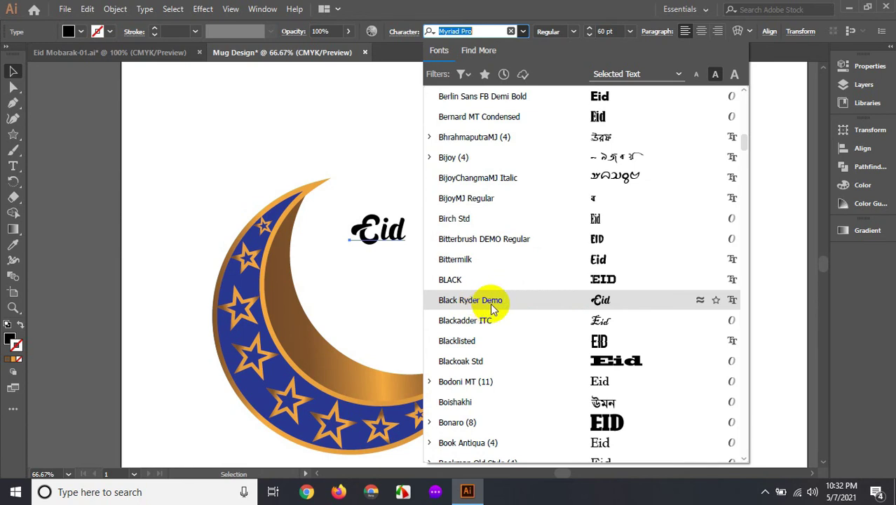
{"action": "left_click", "coordinate": [490, 302]}
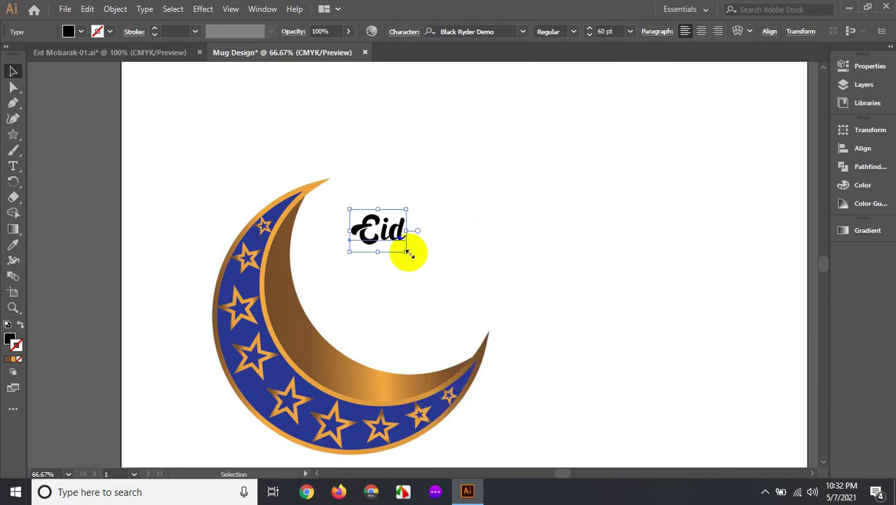
{"action": "mouse_move", "coordinate": [406, 251]}
{"action": "left_mouse_down"}
{"action": "mouse_move", "coordinate": [428, 269]}
{"action": "mouse_move", "coordinate": [404, 246]}
{"action": "mouse_move", "coordinate": [394, 265]}
{"action": "left_mouse_up"}
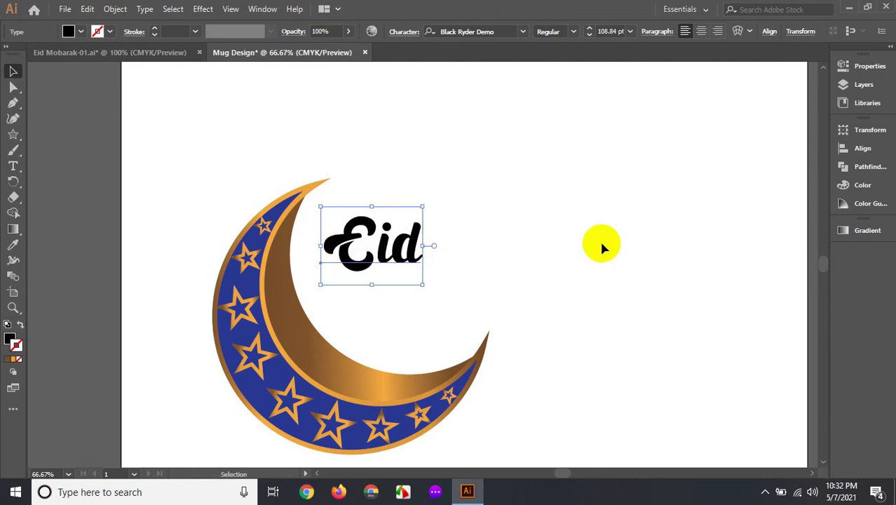
{"action": "left_click", "coordinate": [70, 110]}
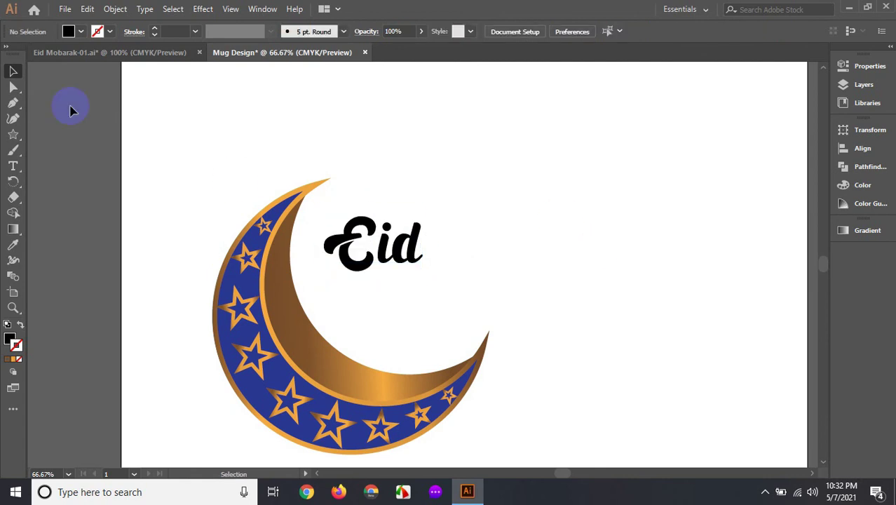
Type 'Mubarak' below Eid and move it left to sit under it.
{"action": "left_click", "coordinate": [14, 168]}
{"action": "left_click", "coordinate": [341, 294]}
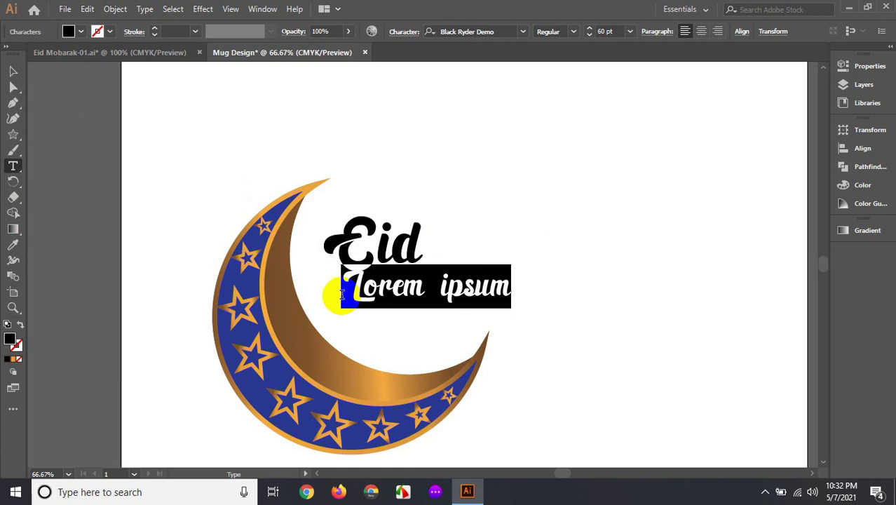
{"action": "type", "text": "Mub"}
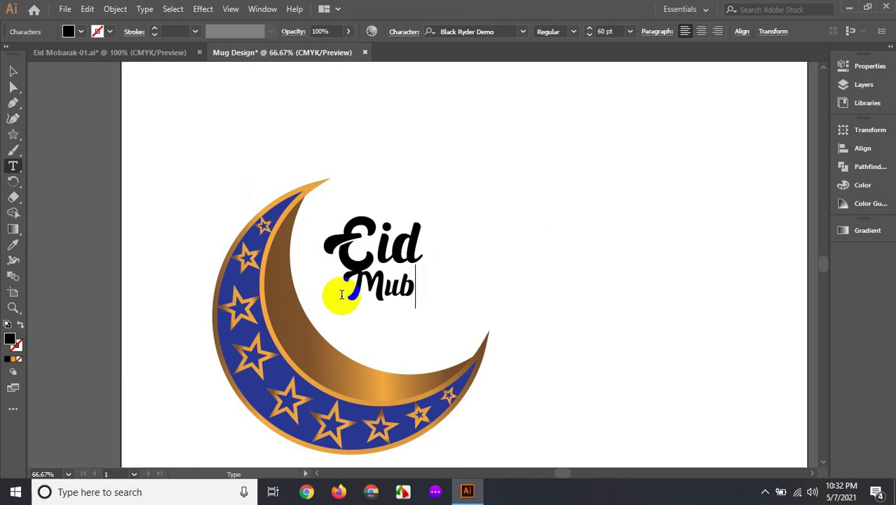
{"action": "type", "text": "arak"}
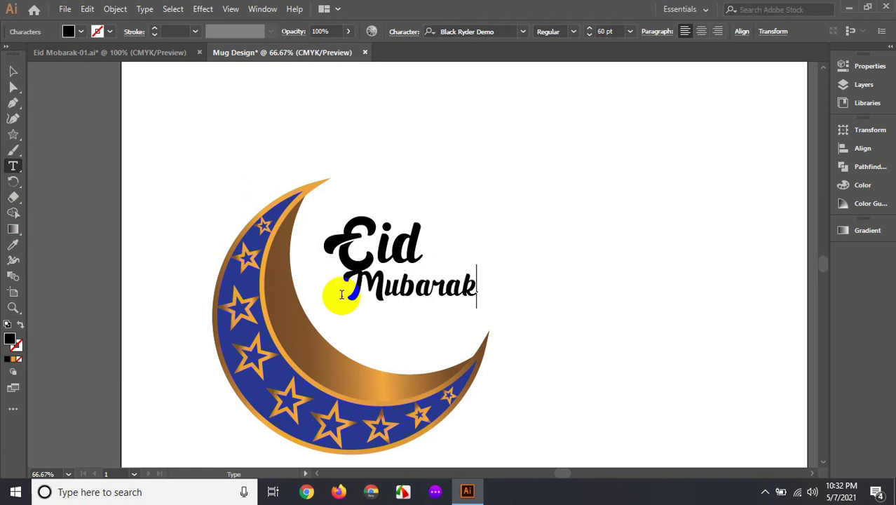
{"action": "left_click", "coordinate": [13, 72]}
{"action": "left_click", "coordinate": [364, 281]}
{"action": "left_click_drag", "start_coordinate": [408, 291], "coordinate": [384, 295]}
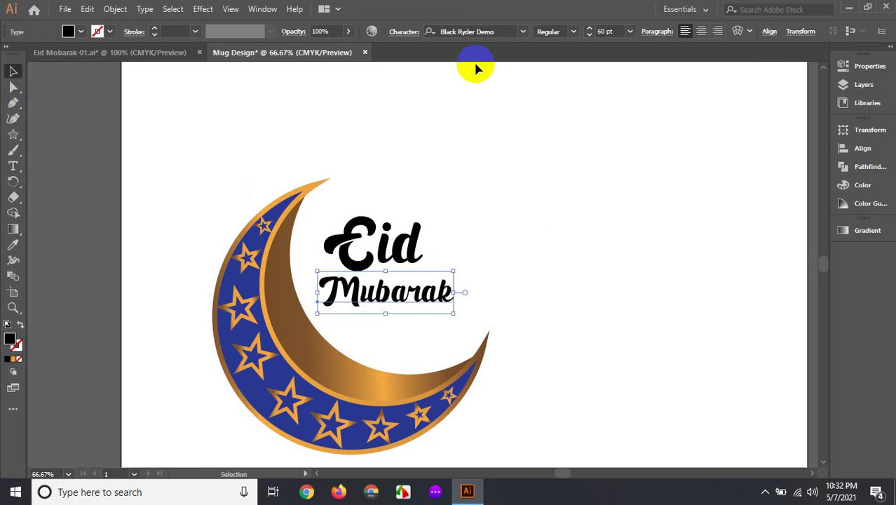
Switch Mubarak to the Cocogoose font and shift Eid right to center above it.
{"action": "left_click", "coordinate": [520, 33]}
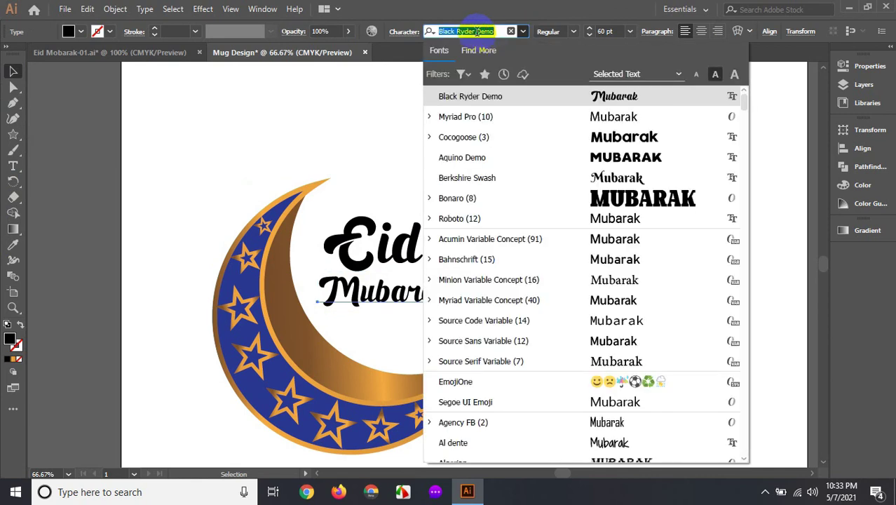
{"action": "type", "text": "coc"}
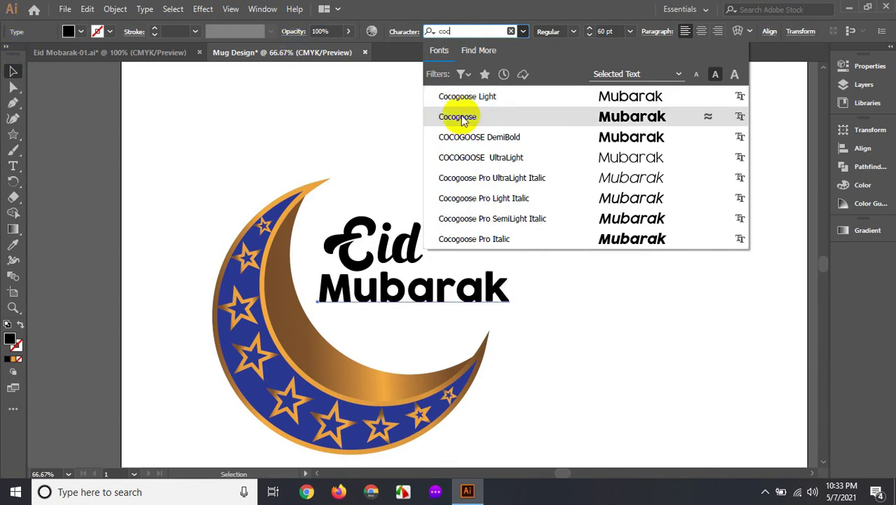
{"action": "left_click", "coordinate": [461, 117]}
{"action": "left_click_drag", "start_coordinate": [372, 243], "coordinate": [399, 240]}
{"action": "left_click", "coordinate": [490, 260]}
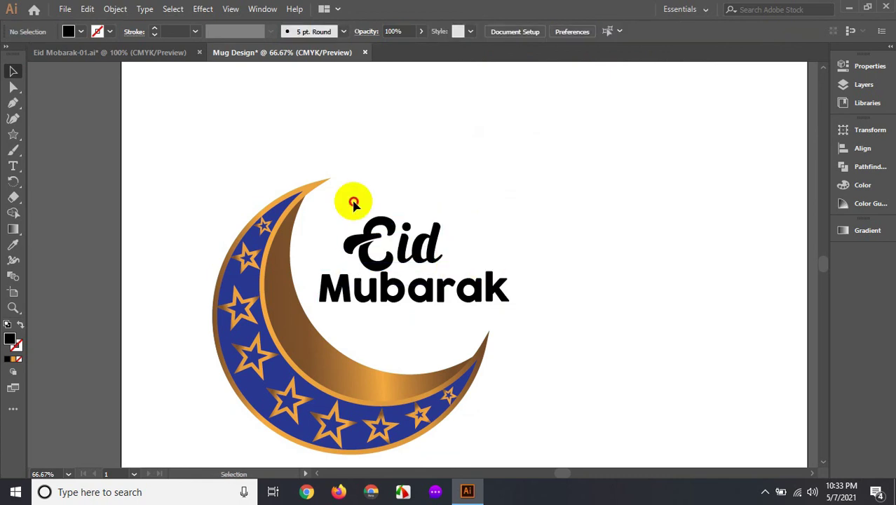
{"action": "left_click_drag", "start_coordinate": [353, 204], "coordinate": [432, 306]}
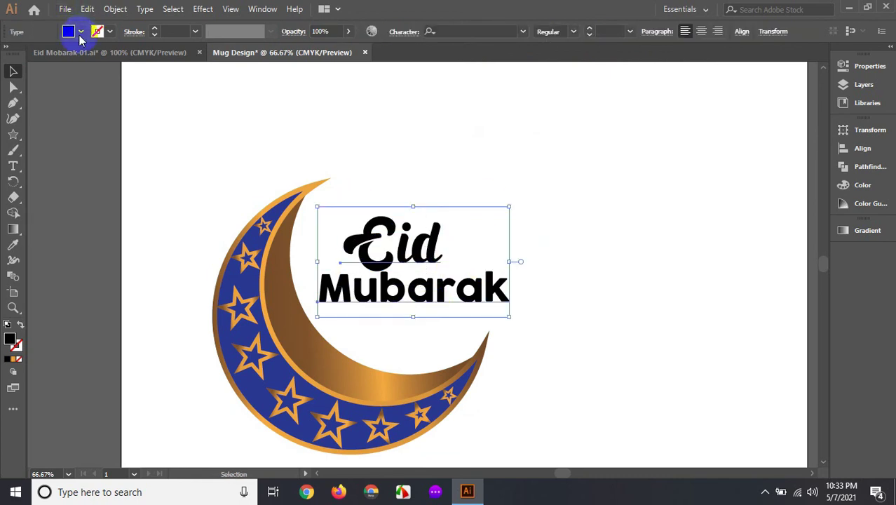
Fill Eid and Mubarak with the brown swatch (C=35 M=60 Y=80 K=25).
{"action": "left_click", "coordinate": [81, 32]}
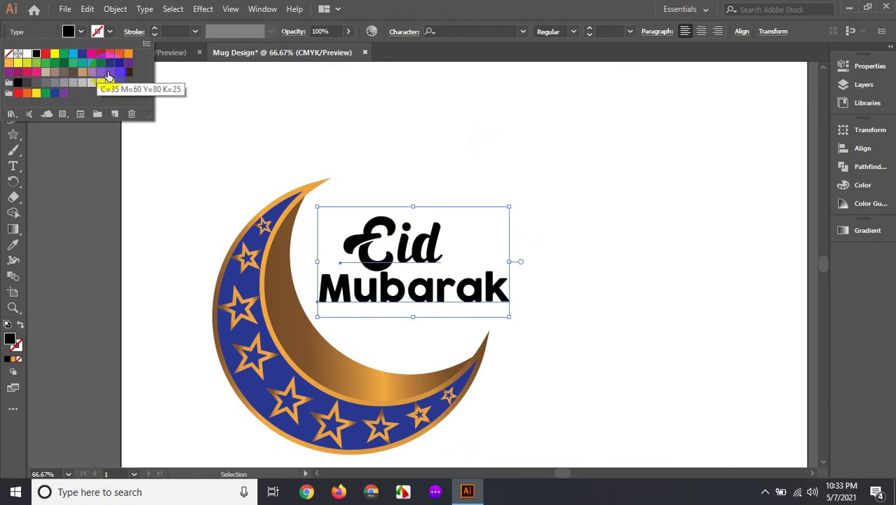
{"action": "left_click", "coordinate": [108, 75]}
{"action": "left_click", "coordinate": [420, 160]}
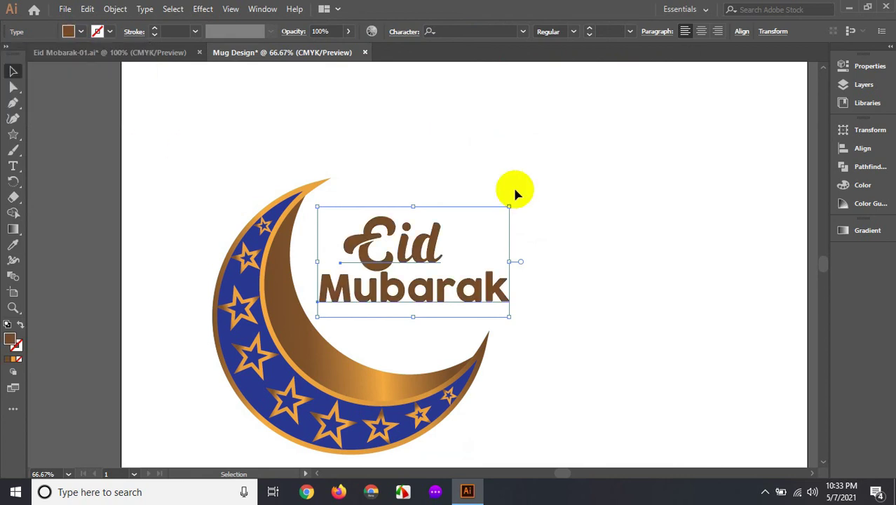
Move Mubarak up and Eid down so the two words stack tightly.
{"action": "left_click", "coordinate": [513, 185]}
{"action": "left_click_drag", "start_coordinate": [466, 284], "coordinate": [472, 261]}
{"action": "left_click", "coordinate": [474, 244]}
{"action": "left_click_drag", "start_coordinate": [423, 241], "coordinate": [423, 247]}
{"action": "left_click", "coordinate": [521, 188]}
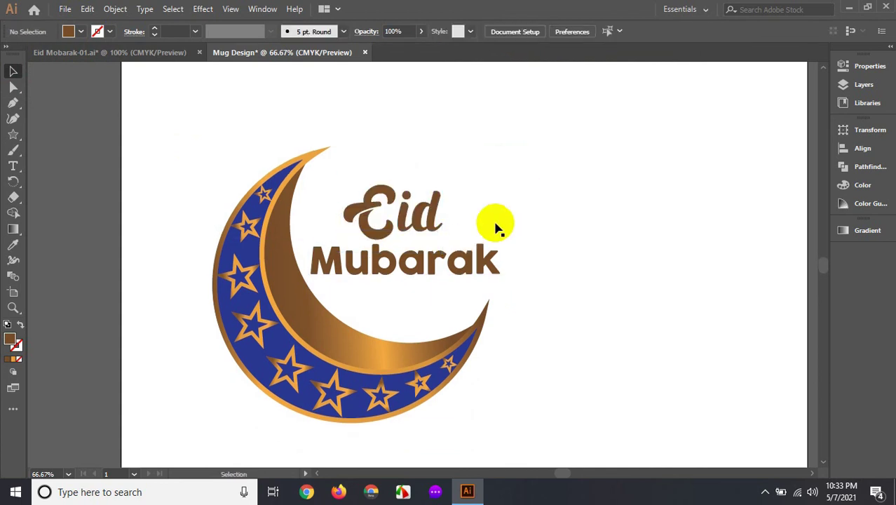
{"action": "scroll", "coordinate": [491, 231], "scroll_direction": "down", "scroll_amount": 2}
{"action": "left_click_drag", "start_coordinate": [475, 240], "coordinate": [555, 241]}
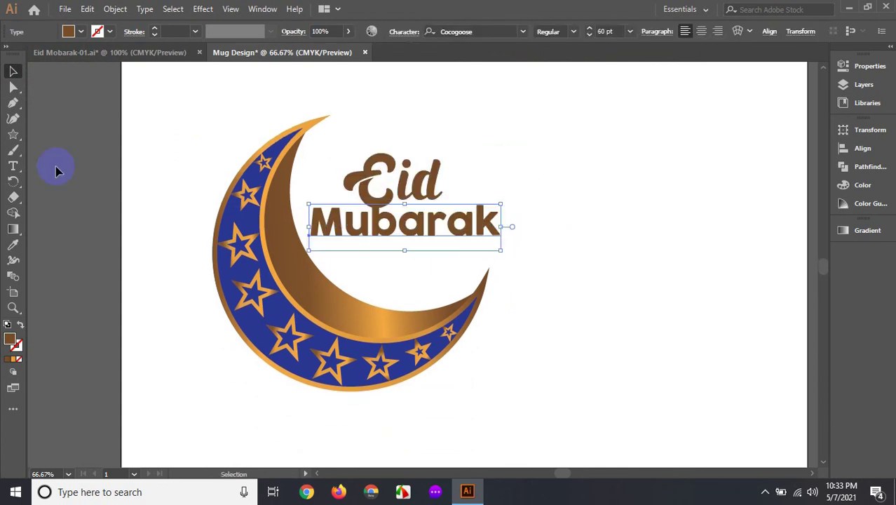
{"action": "left_click", "coordinate": [12, 167]}
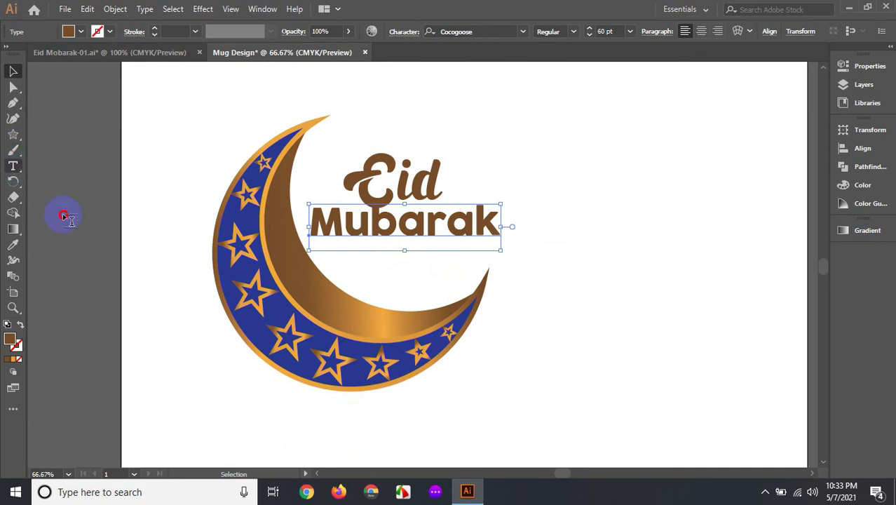
Add a 36 pt Light text line reading 'HAPPY hOLY mONTH'.
{"action": "left_click", "coordinate": [342, 258]}
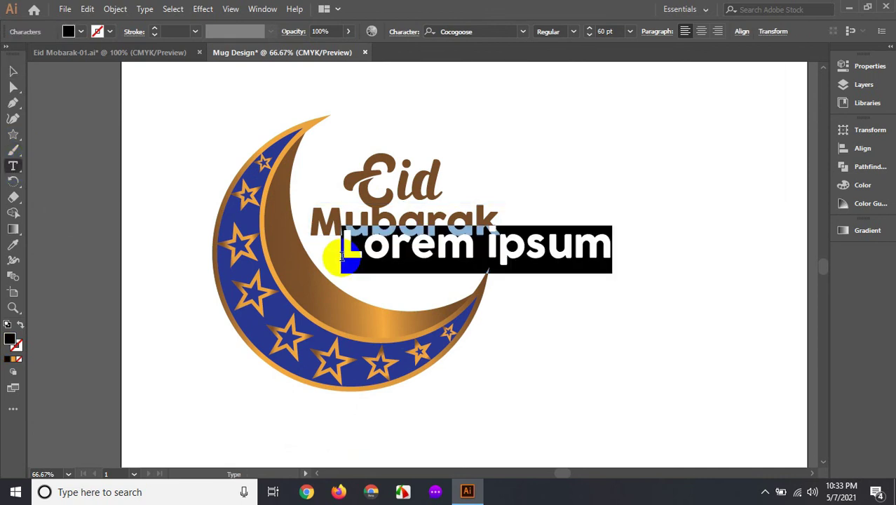
{"action": "left_click", "coordinate": [628, 33]}
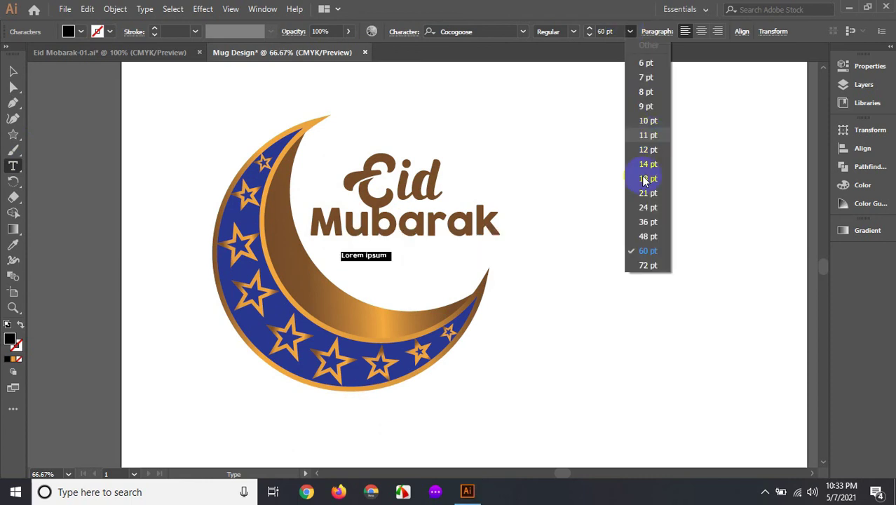
{"action": "left_click", "coordinate": [645, 222]}
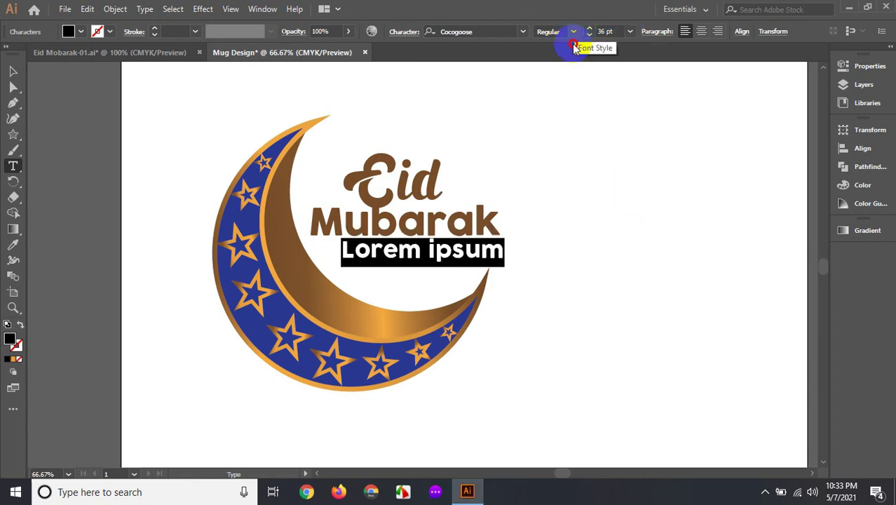
{"action": "left_click", "coordinate": [573, 46]}
{"action": "left_click_drag", "start_coordinate": [342, 250], "coordinate": [342, 251]}
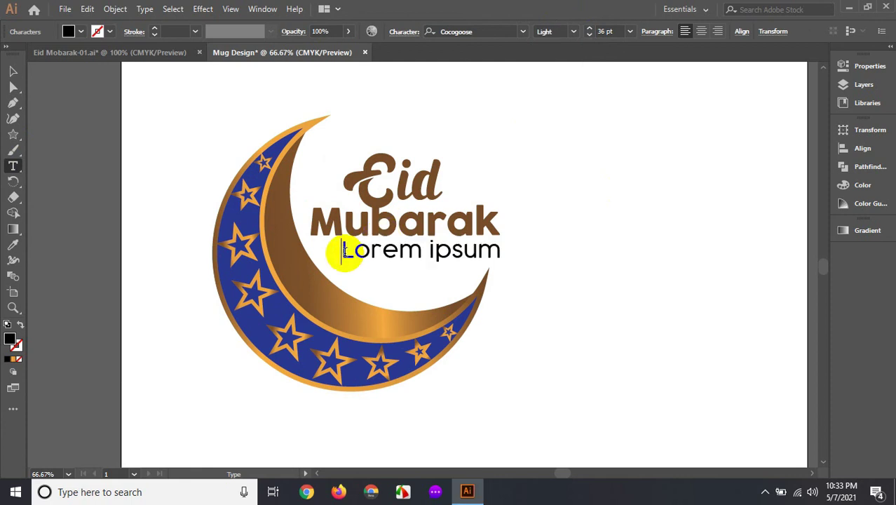
{"action": "key", "text": "Delete"}
{"action": "key", "text": "Delete"}
{"action": "key", "text": "Delete"}
{"action": "key", "text": "Delete"}
{"action": "type", "text": "HAPPY hOLY"}
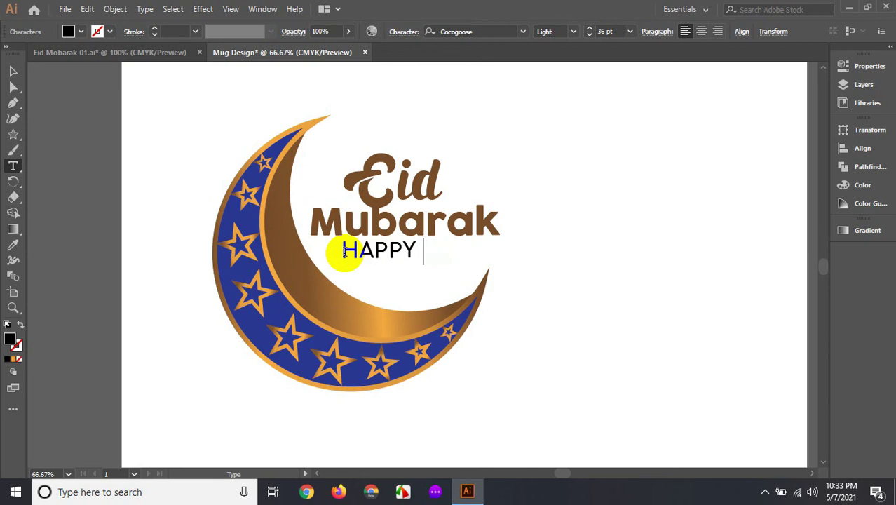
{"action": "type", "text": "mONT"}
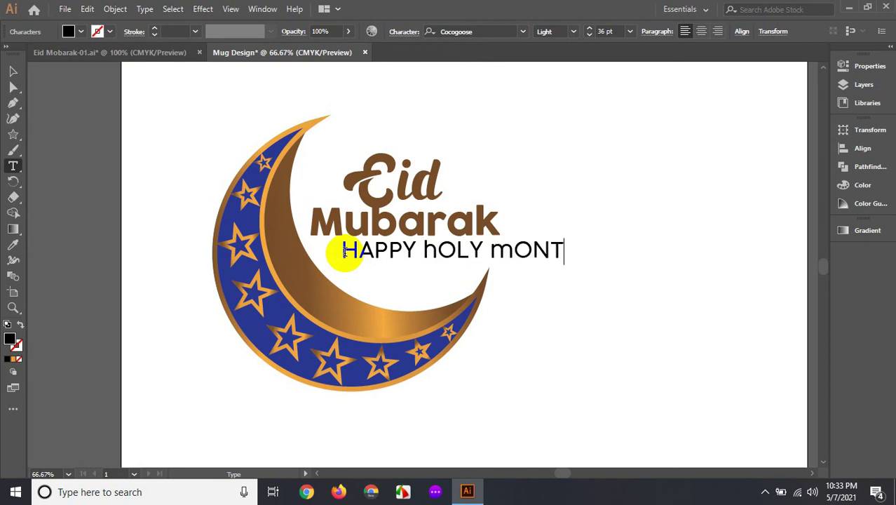
{"action": "type", "text": "H"}
{"action": "left_click", "coordinate": [13, 71]}
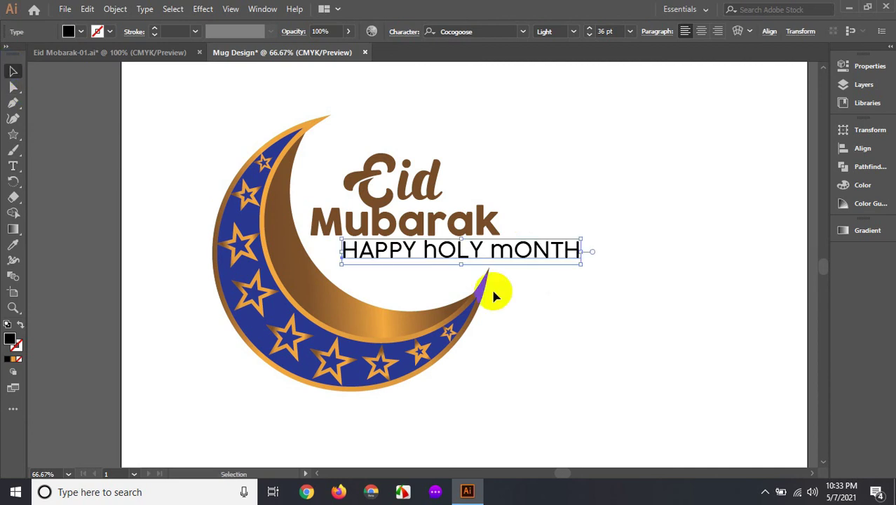
Move the new line under Mubarak and fill it brown.
{"action": "left_click_drag", "start_coordinate": [531, 259], "coordinate": [516, 265]}
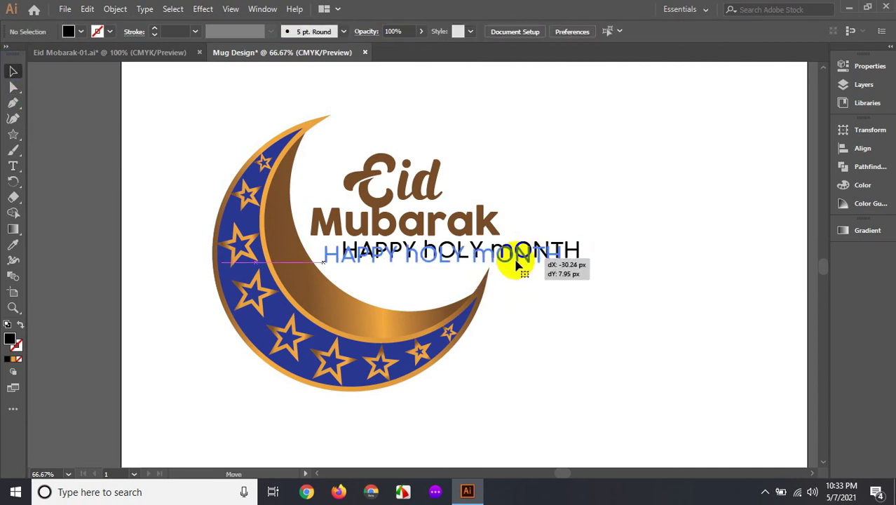
{"action": "left_click", "coordinate": [81, 31]}
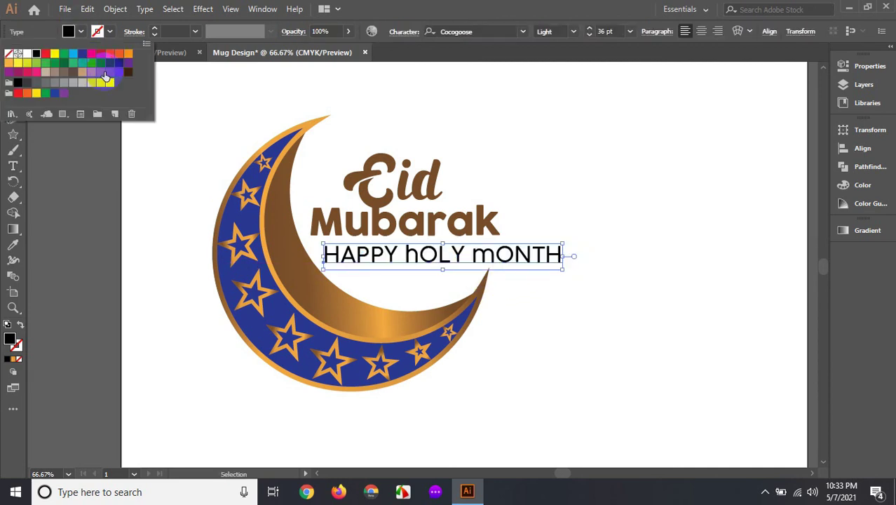
{"action": "left_click", "coordinate": [108, 73]}
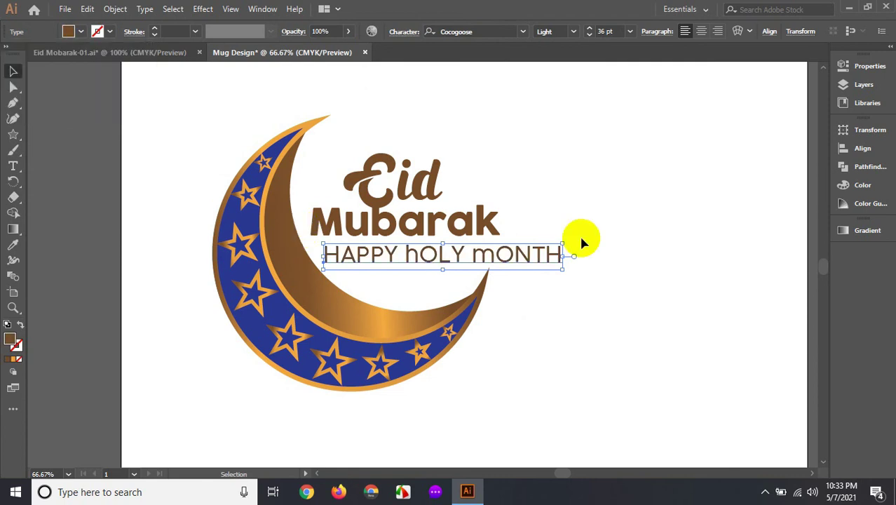
{"action": "left_click", "coordinate": [577, 271]}
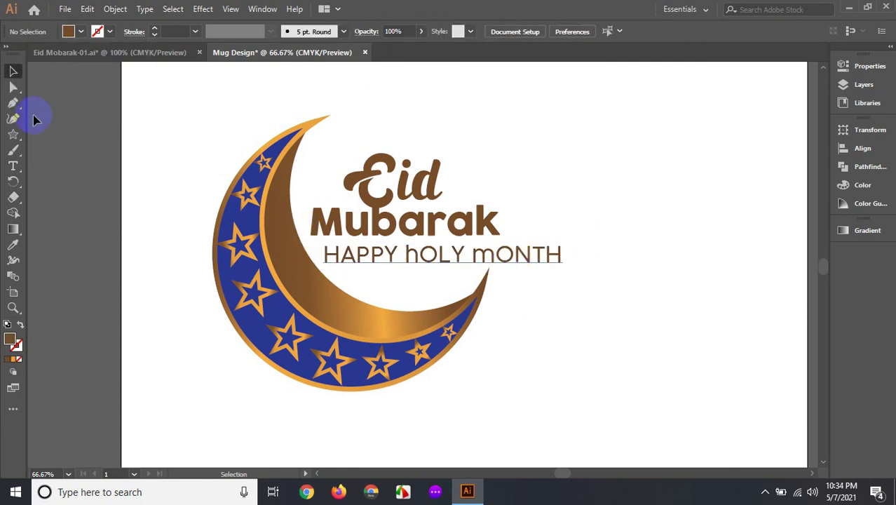
{"action": "left_click", "coordinate": [13, 166]}
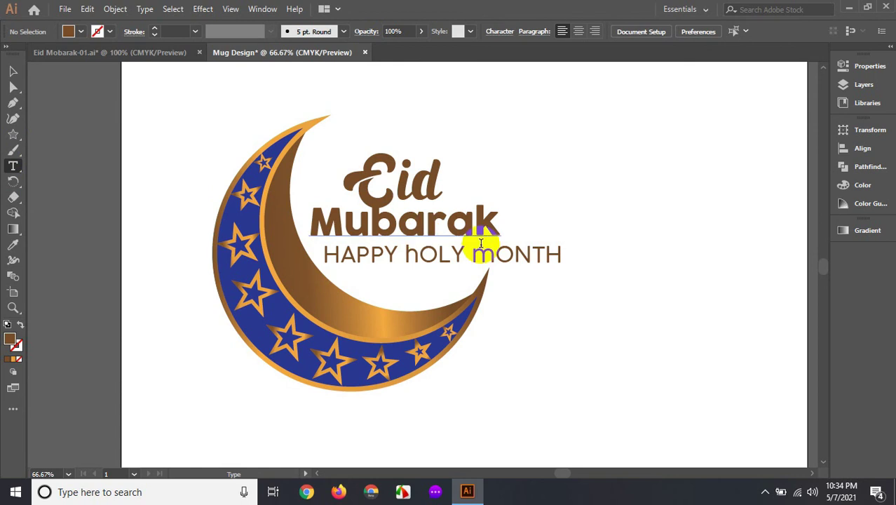
Correct the tagline to 'HAPPY HOLY MONTH' and nudge it slightly left.
{"action": "left_click", "coordinate": [512, 253]}
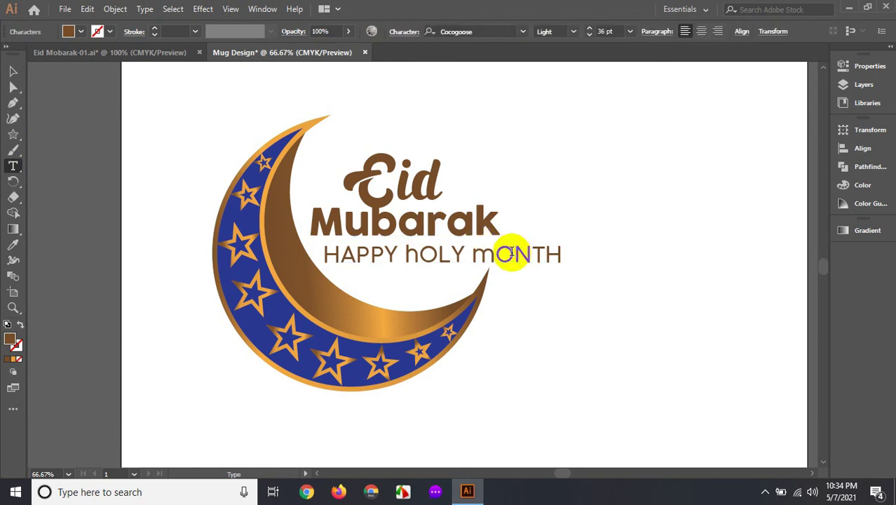
{"action": "key", "text": "BackSpace"}
{"action": "type", "text": "m"}
{"action": "key", "text": "BackSpace"}
{"action": "type", "text": "M"}
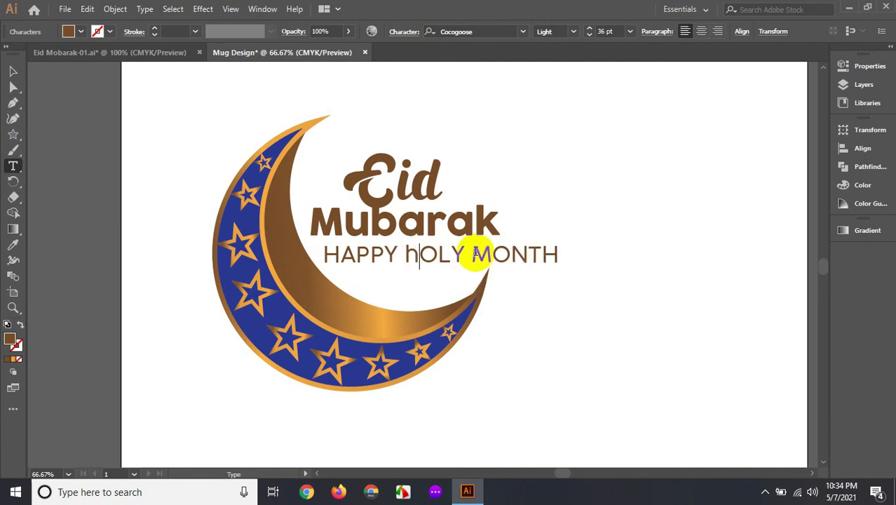
{"action": "key", "text": "BackSpace"}
{"action": "type", "text": "H"}
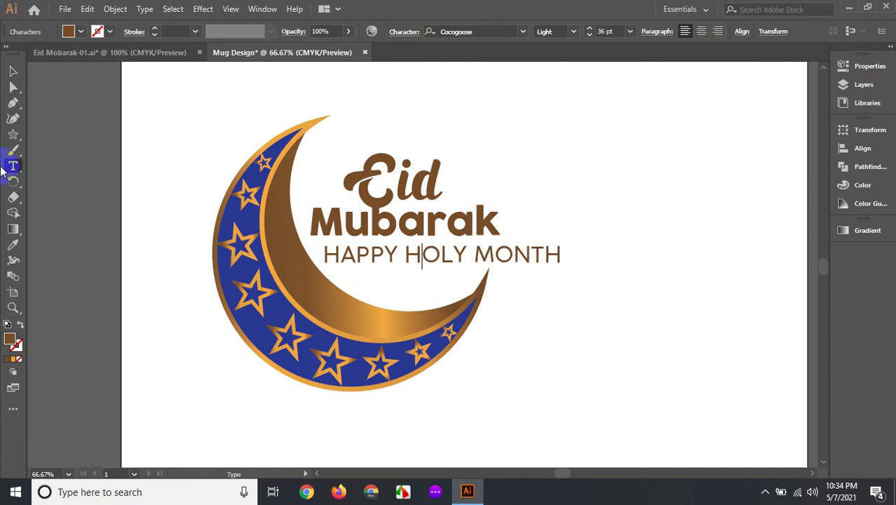
{"action": "key", "text": "Escape"}
{"action": "left_click_drag", "start_coordinate": [538, 254], "coordinate": [530, 255]}
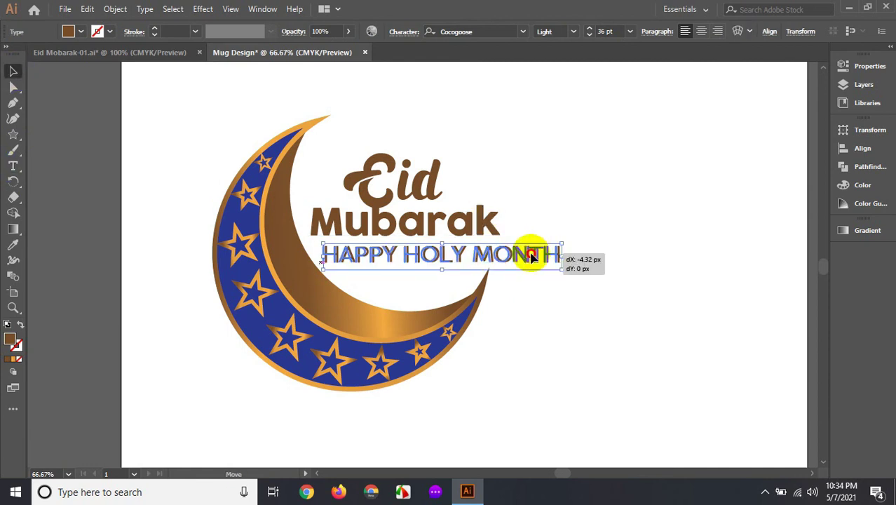
Resize the tagline to 24 pt, tuck it under Mubarak, and nudge Eid slightly up.
{"action": "left_click", "coordinate": [541, 294]}
{"action": "left_click", "coordinate": [536, 254]}
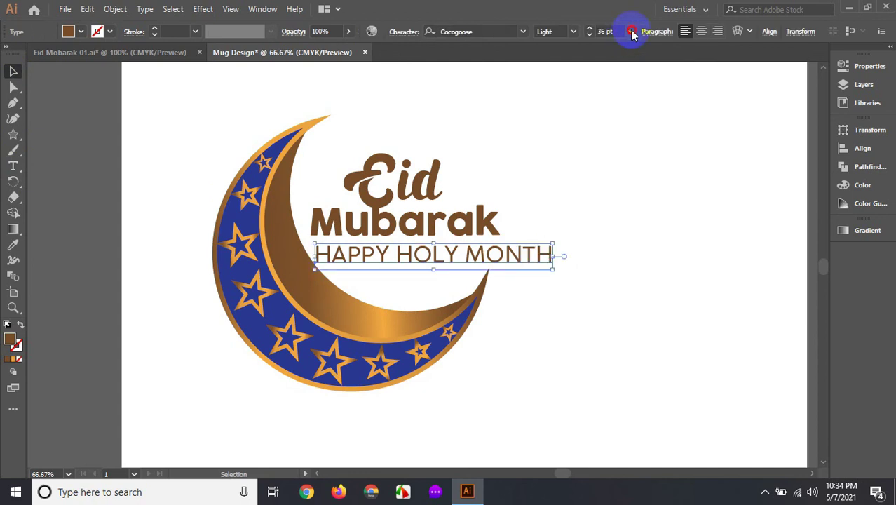
{"action": "left_click", "coordinate": [631, 31]}
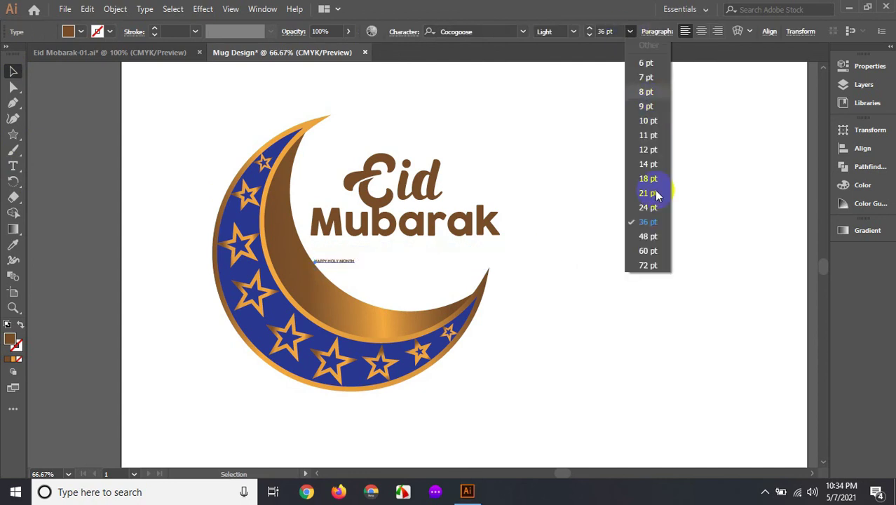
{"action": "left_click", "coordinate": [579, 243]}
{"action": "left_click_drag", "start_coordinate": [455, 258], "coordinate": [462, 252]}
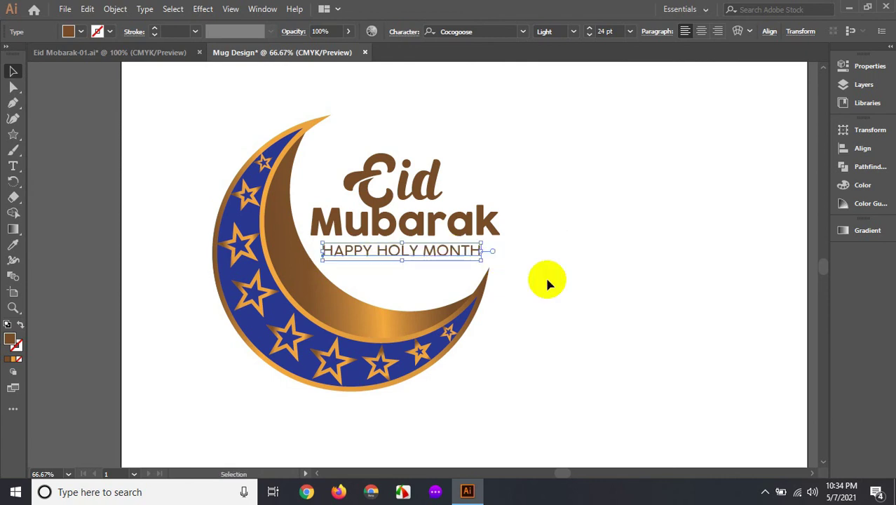
{"action": "key", "text": "ctrl+minus"}
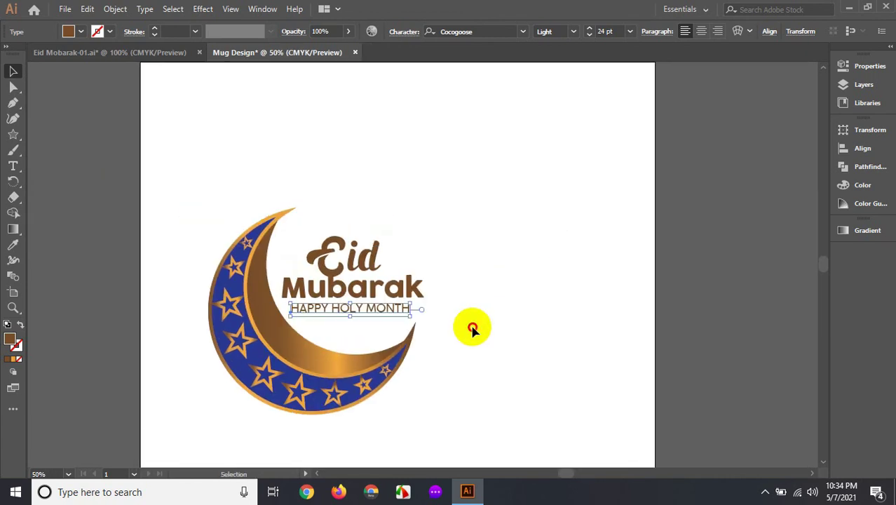
{"action": "left_click", "coordinate": [472, 329]}
{"action": "left_click_drag", "start_coordinate": [390, 259], "coordinate": [392, 255]}
{"action": "left_click", "coordinate": [466, 250]}
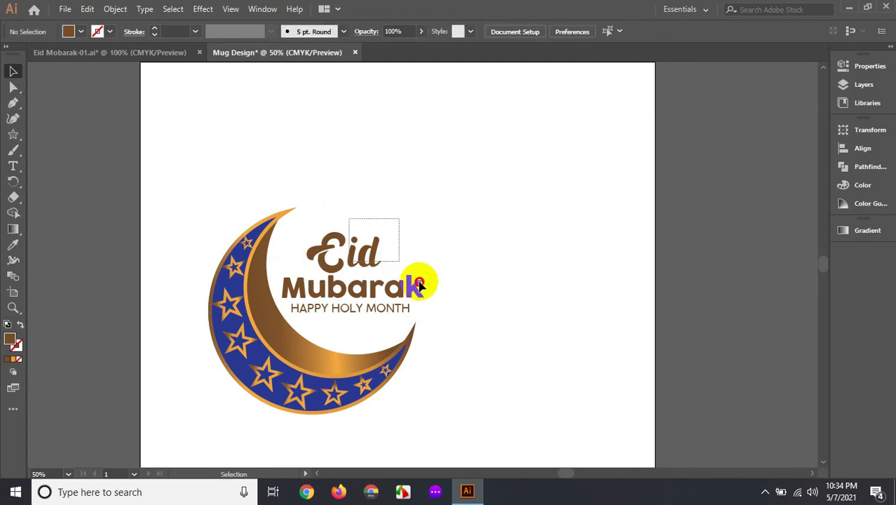
{"action": "left_click", "coordinate": [419, 284]}
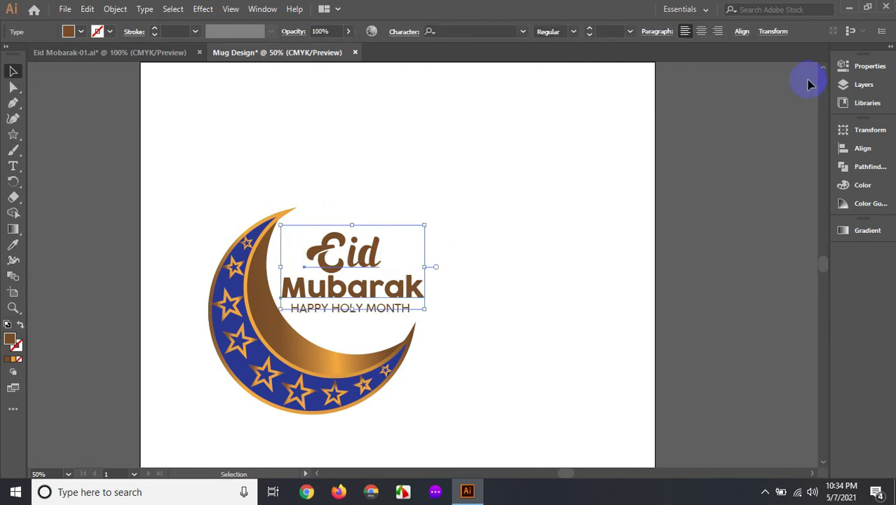
Horizontally centre the Eid and Mubarak lettering, then nudge HAPPY HOLY MONTH slightly left.
{"action": "left_click", "coordinate": [742, 31]}
{"action": "left_click", "coordinate": [632, 68]}
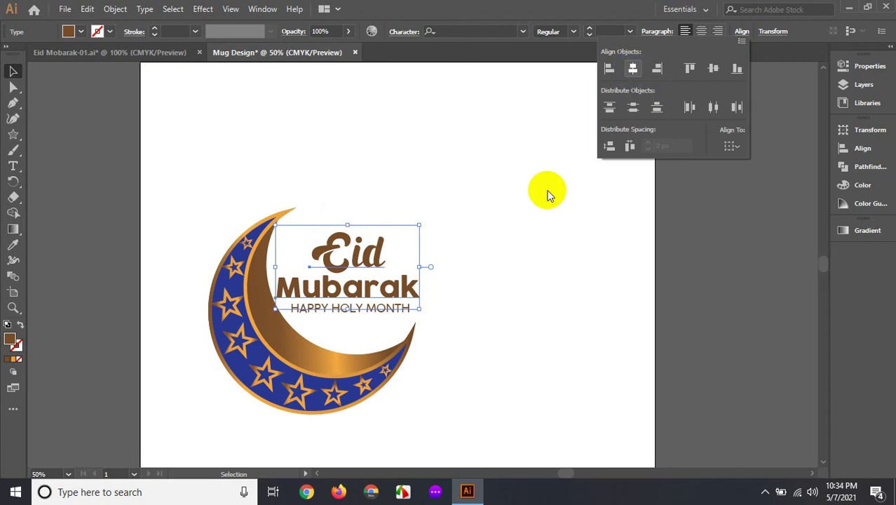
{"action": "scroll", "coordinate": [526, 225], "scroll_direction": "down", "scroll_amount": 2}
{"action": "left_click", "coordinate": [473, 260]}
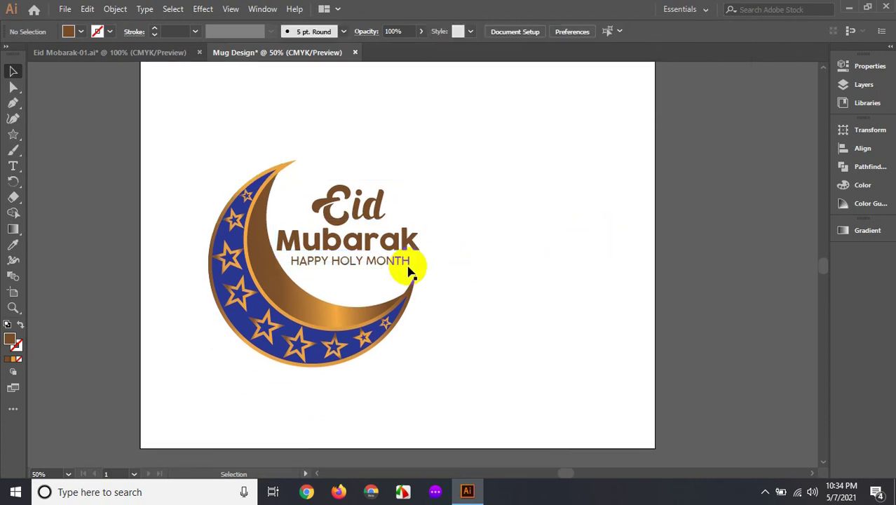
{"action": "left_click", "coordinate": [398, 268]}
{"action": "left_click_drag", "start_coordinate": [398, 268], "coordinate": [395, 268]}
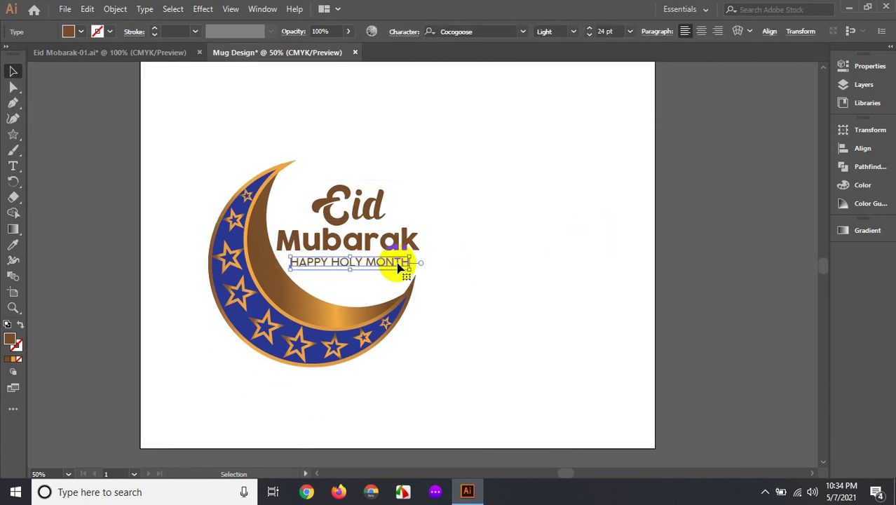
Horizontally centre Mubarak and HAPPY HOLY MONTH on each other.
{"action": "left_click", "coordinate": [459, 264]}
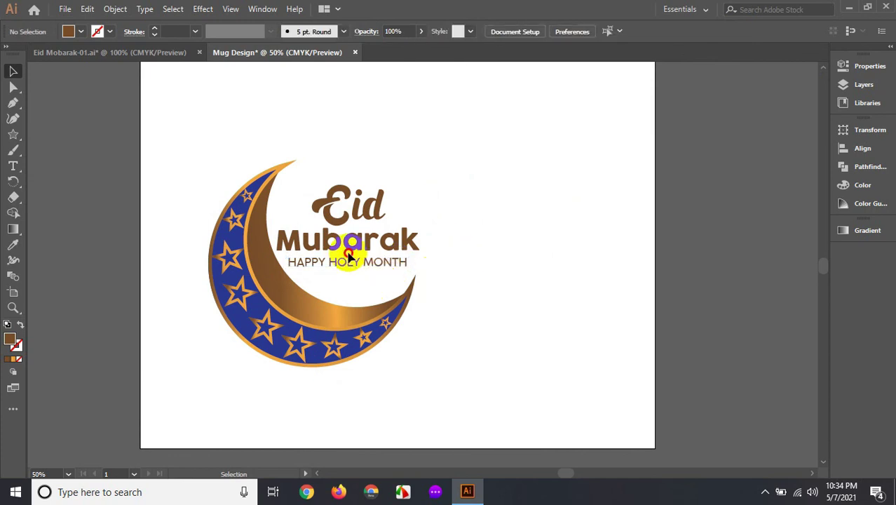
{"action": "left_click", "coordinate": [354, 261]}
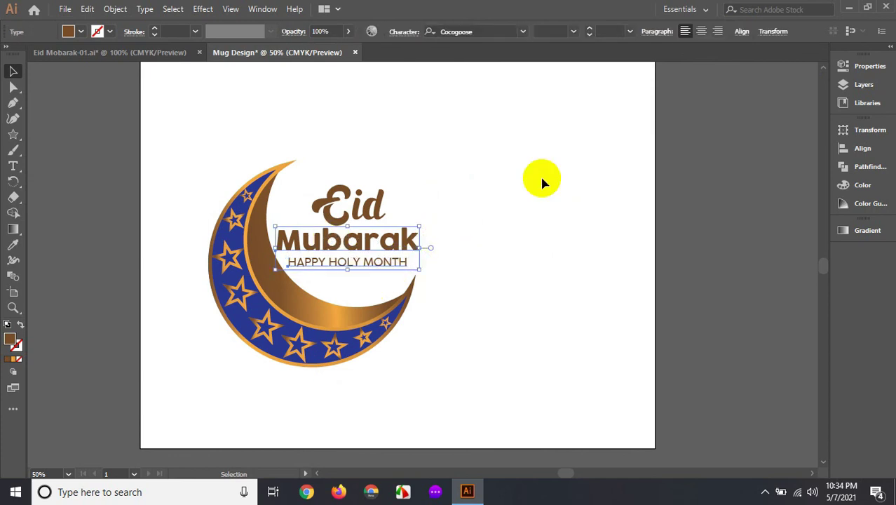
{"action": "left_click", "coordinate": [742, 31]}
{"action": "left_click", "coordinate": [633, 69]}
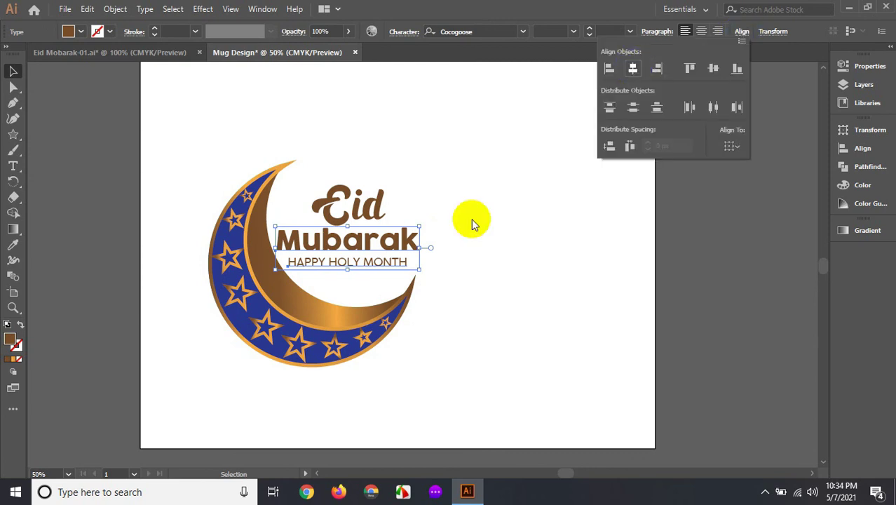
{"action": "left_click", "coordinate": [460, 270]}
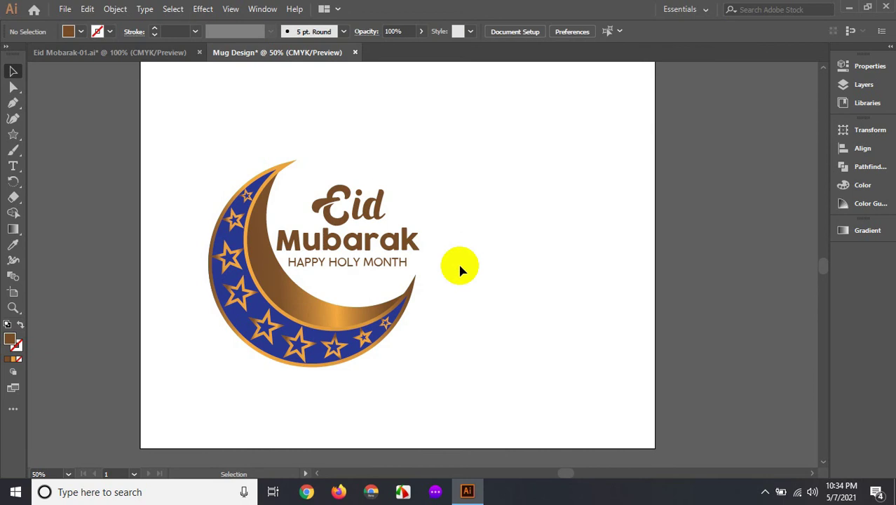
Shift the Eid Mubarak group slightly right and move HAPPY HOLY MONTH left under Mubarak.
{"action": "left_click", "coordinate": [356, 236]}
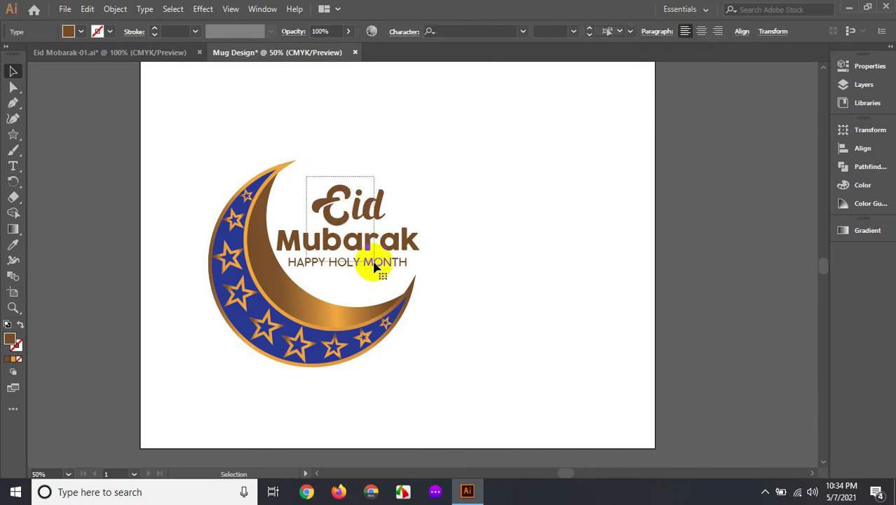
{"action": "left_click", "coordinate": [374, 266]}
{"action": "left_click_drag", "start_coordinate": [373, 267], "coordinate": [376, 268]}
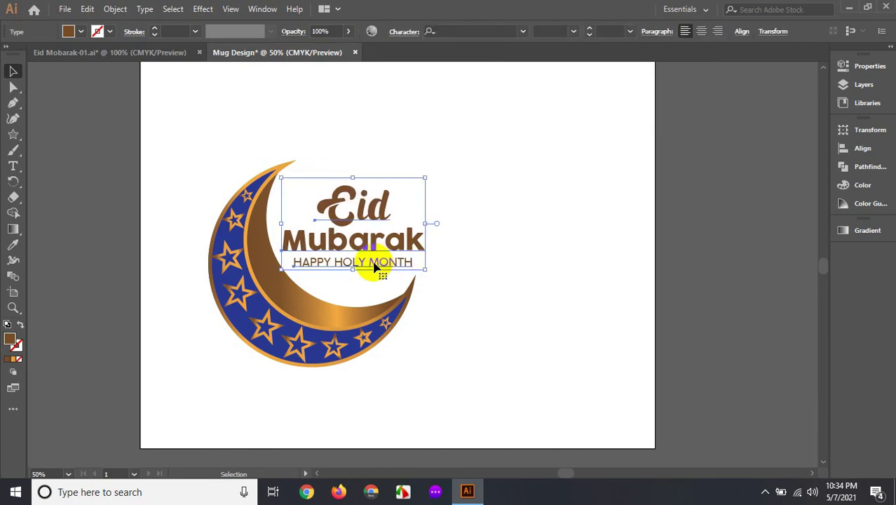
{"action": "left_click", "coordinate": [481, 274]}
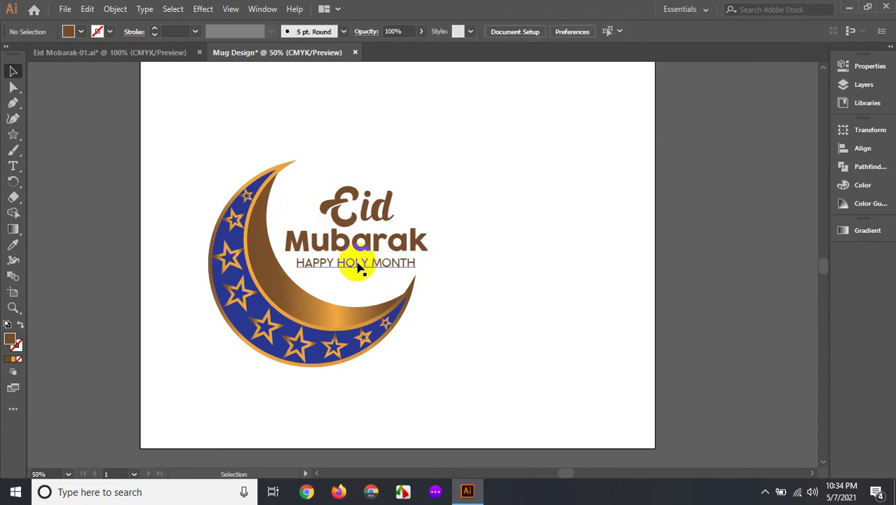
{"action": "left_click_drag", "start_coordinate": [358, 267], "coordinate": [350, 267]}
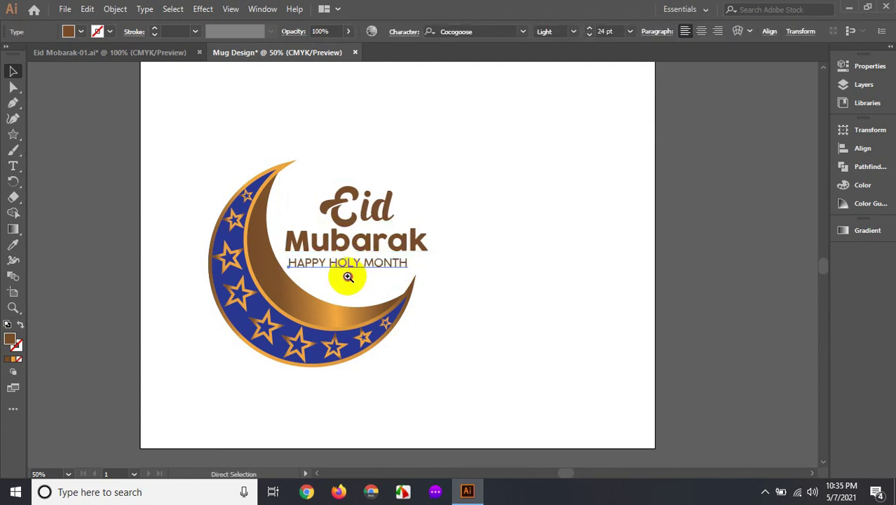
Zoom to 100%, show rulers, and place a vertical guide at Mubarak's left edge.
{"action": "left_click", "coordinate": [348, 277]}
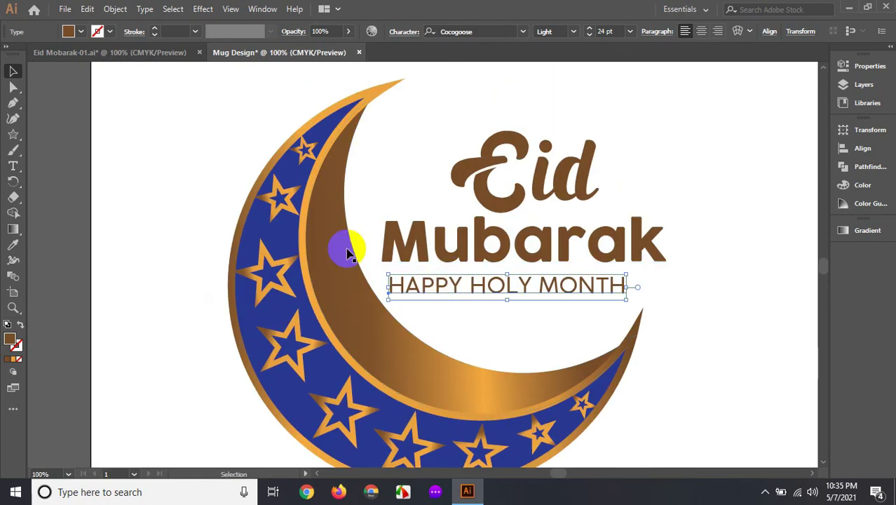
{"action": "key", "text": "ctrl+r"}
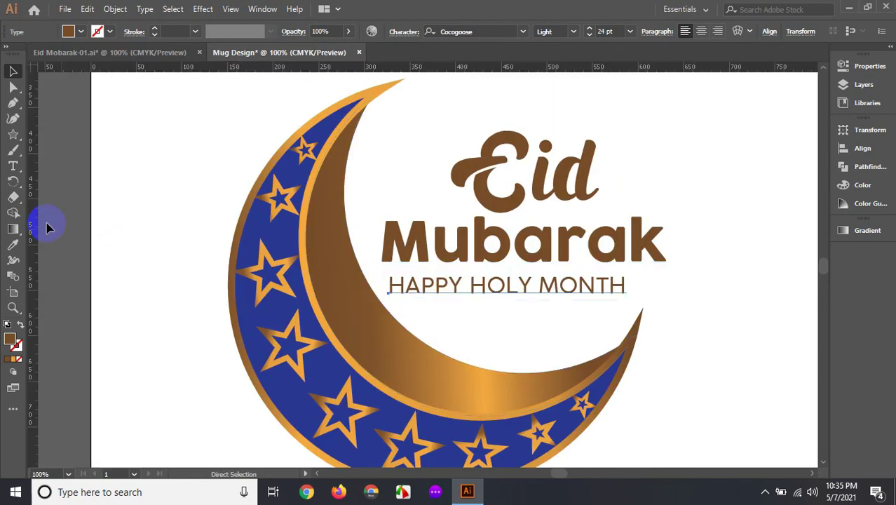
{"action": "left_click_drag", "start_coordinate": [182, 245], "coordinate": [383, 258]}
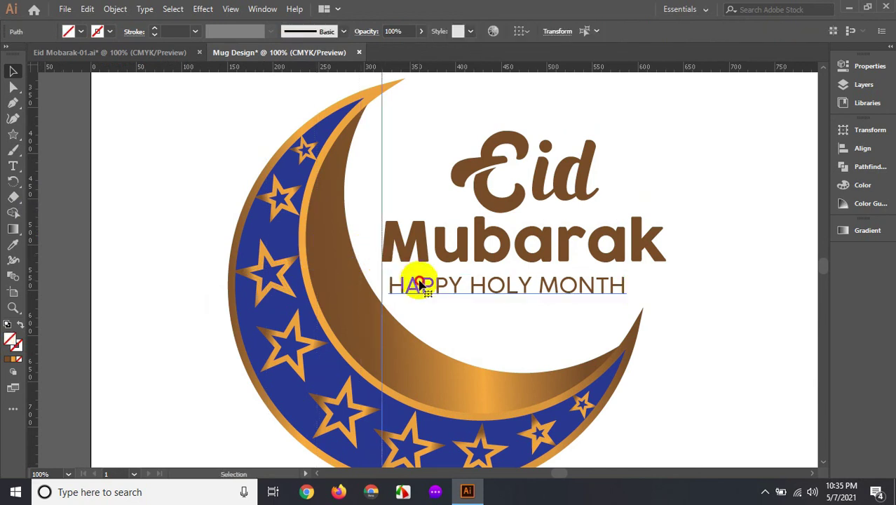
Nudge HAPPY HOLY MONTH left onto the guide and slightly up.
{"action": "left_click", "coordinate": [419, 284]}
{"action": "key", "text": "Left"}
{"action": "key", "text": "Left"}
{"action": "key", "text": "Left"}
{"action": "key", "text": "Left"}
{"action": "key", "text": "Left"}
{"action": "key", "text": "Up"}
{"action": "key", "text": "Up"}
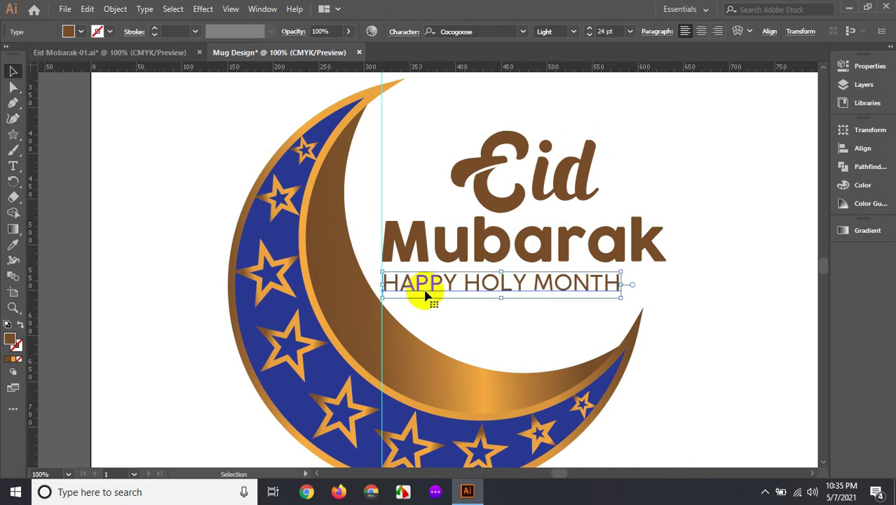
{"action": "key", "text": "Up"}
{"action": "left_click", "coordinate": [452, 305]}
{"action": "left_click", "coordinate": [434, 284]}
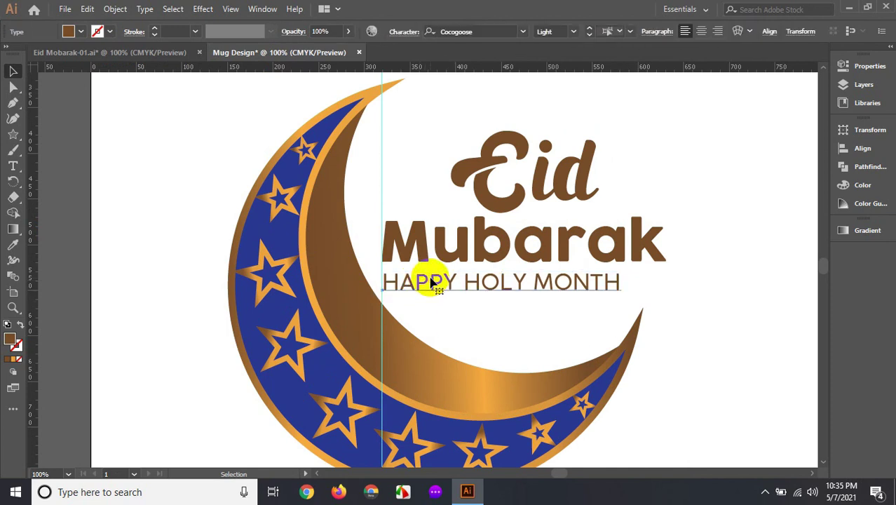
{"action": "left_click", "coordinate": [510, 322]}
{"action": "left_click", "coordinate": [497, 285]}
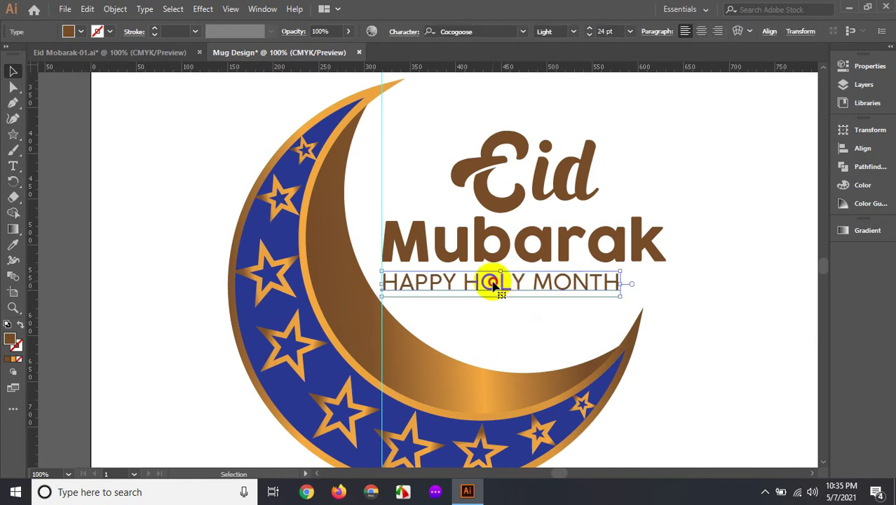
Stretch the HAPPY HOLY MONTH tagline to 118% horizontal scale.
{"action": "left_click", "coordinate": [401, 32]}
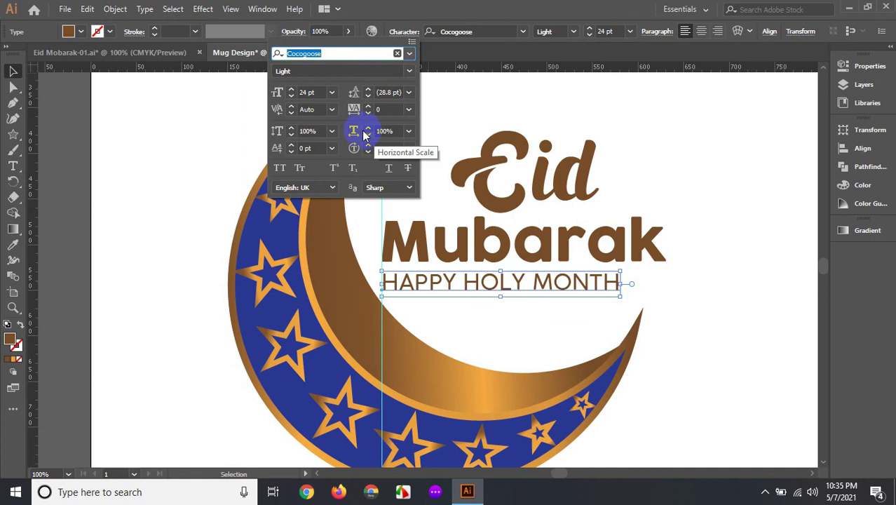
{"action": "left_click", "coordinate": [368, 129]}
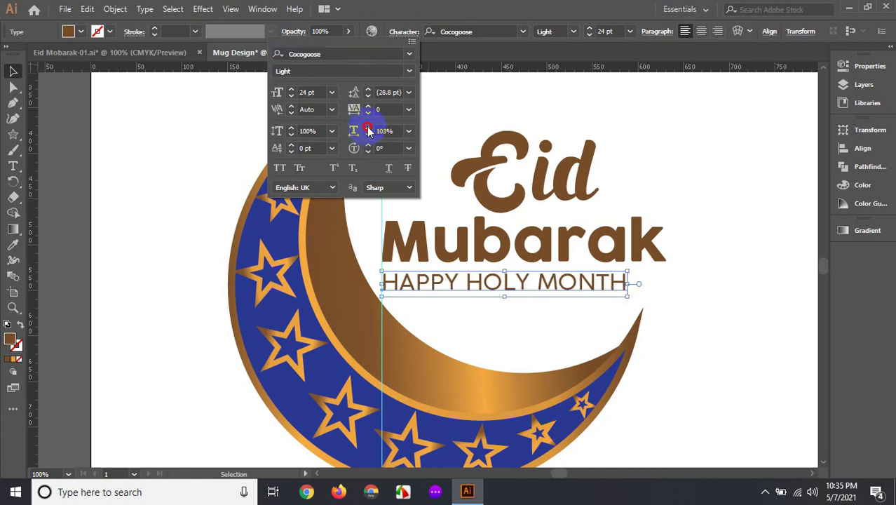
{"action": "left_click", "coordinate": [368, 129]}
{"action": "left_click", "coordinate": [368, 129]}
{"action": "left_click", "coordinate": [368, 129]}
{"action": "left_click", "coordinate": [368, 129]}
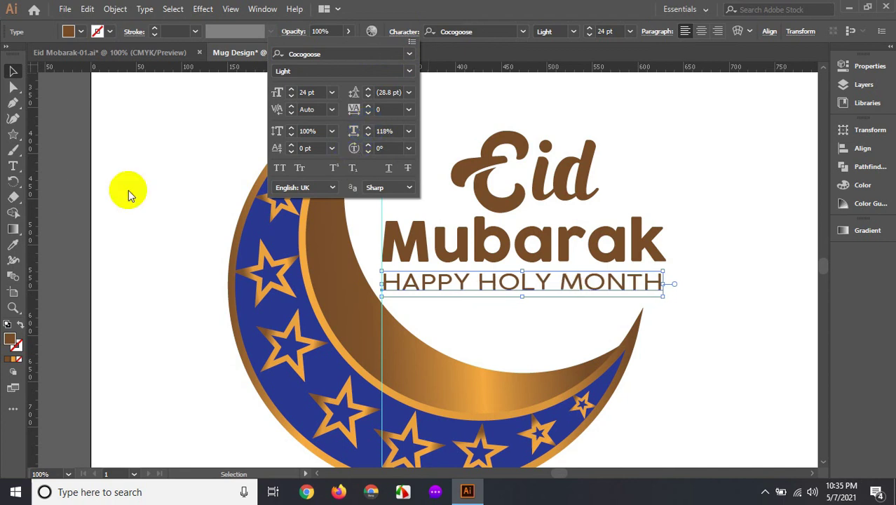
{"action": "left_click", "coordinate": [201, 261]}
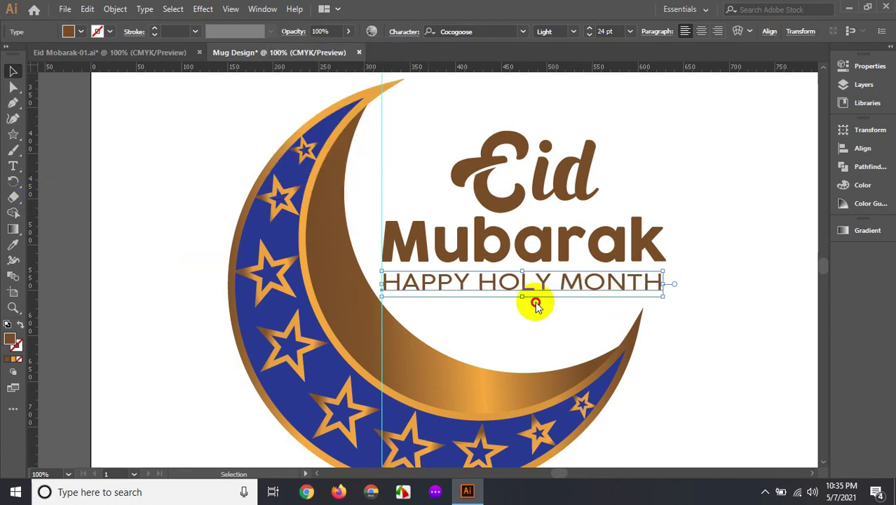
Add a guide at Mubarak's right edge and widen the tagline to about 120% to reach it.
{"action": "left_click_drag", "start_coordinate": [30, 257], "coordinate": [665, 328]}
{"action": "left_click", "coordinate": [660, 286]}
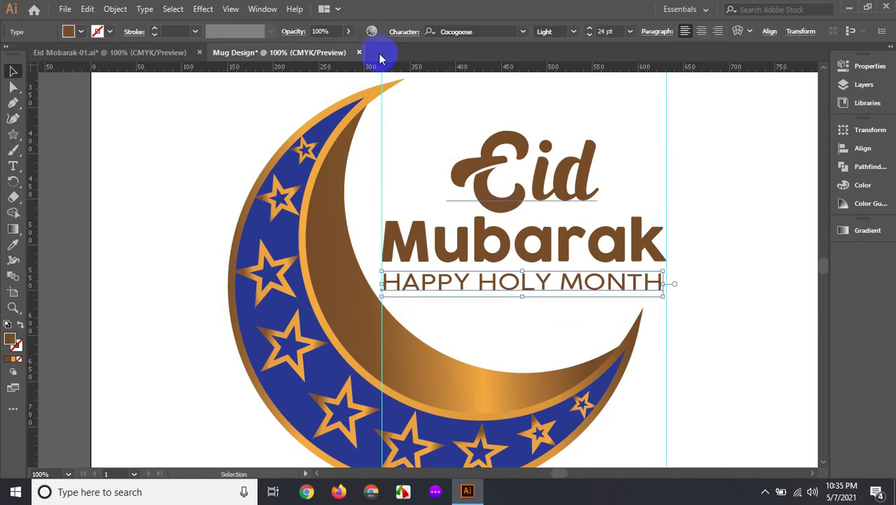
{"action": "left_click", "coordinate": [404, 37]}
{"action": "left_click", "coordinate": [404, 37]}
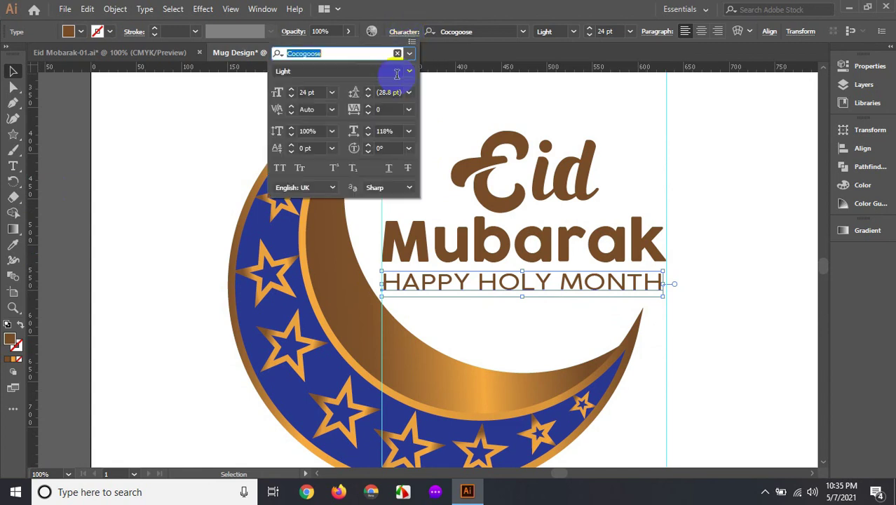
{"action": "left_click", "coordinate": [368, 127]}
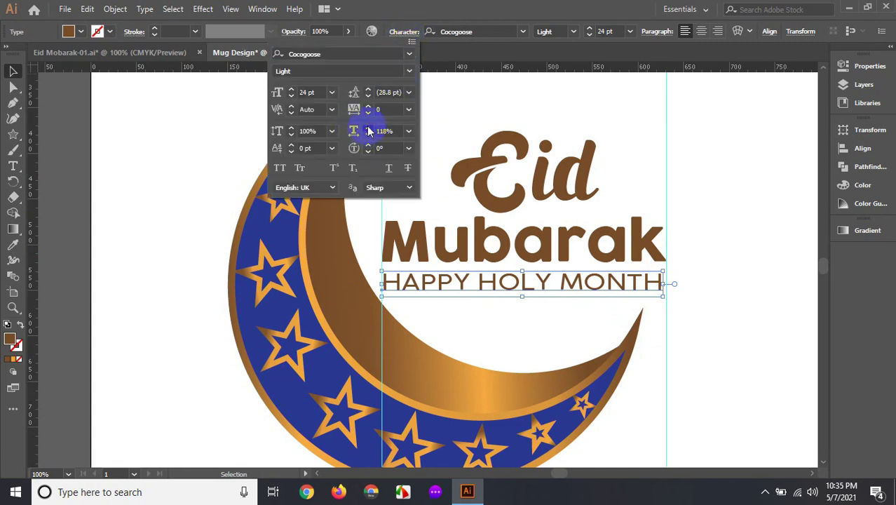
{"action": "left_click", "coordinate": [368, 131]}
{"action": "left_click", "coordinate": [696, 190]}
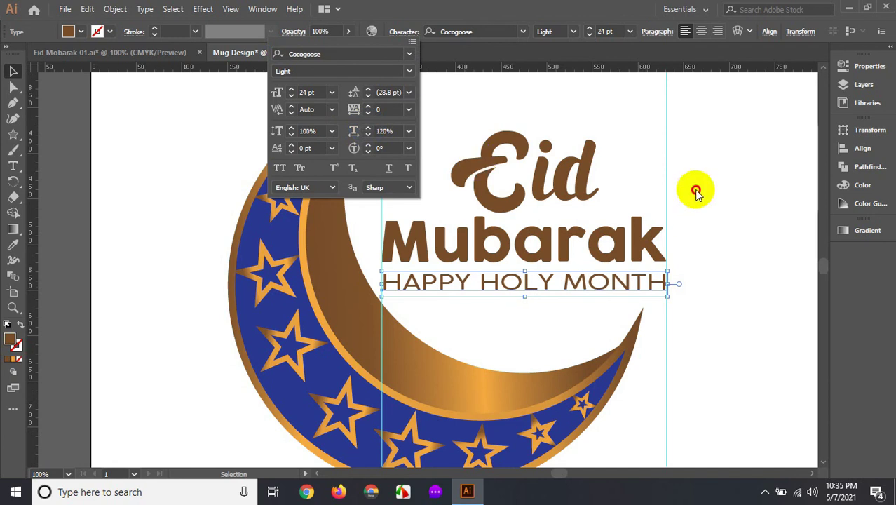
{"action": "left_click", "coordinate": [742, 275]}
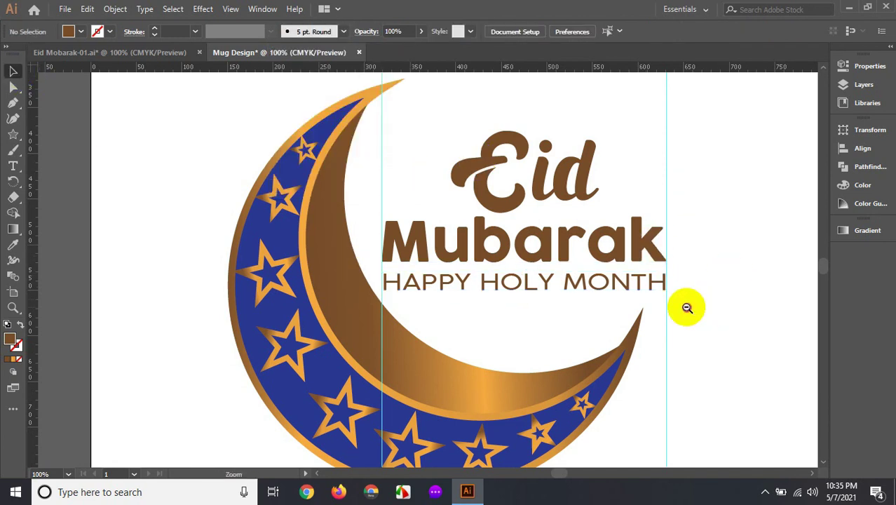
{"action": "left_click", "coordinate": [687, 307], "text": "alt"}
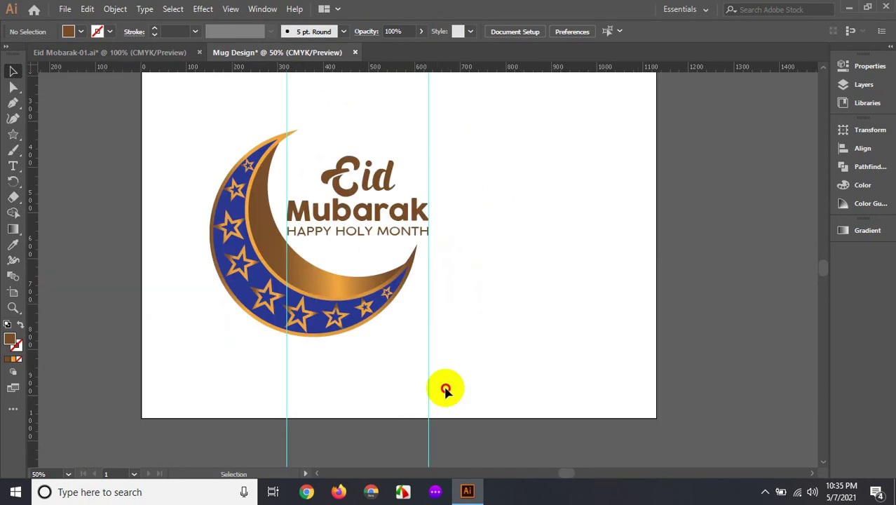
Delete the two vertical guides.
{"action": "left_click_drag", "start_coordinate": [445, 390], "coordinate": [449, 391]}
{"action": "key", "text": "Delete"}
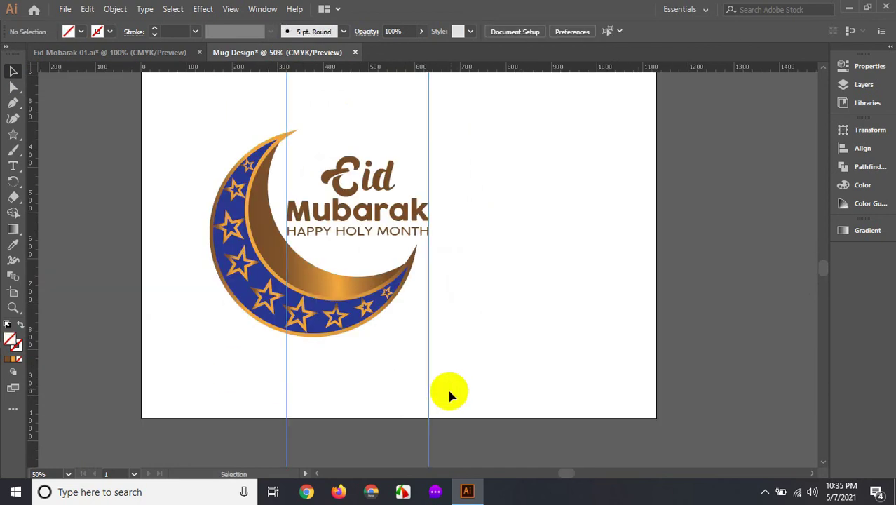
{"action": "left_click", "coordinate": [384, 238]}
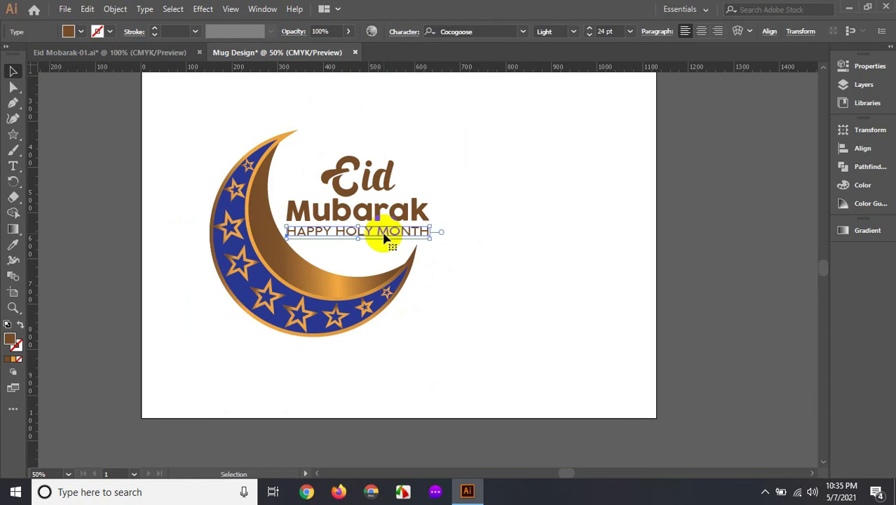
{"action": "left_click", "coordinate": [477, 282]}
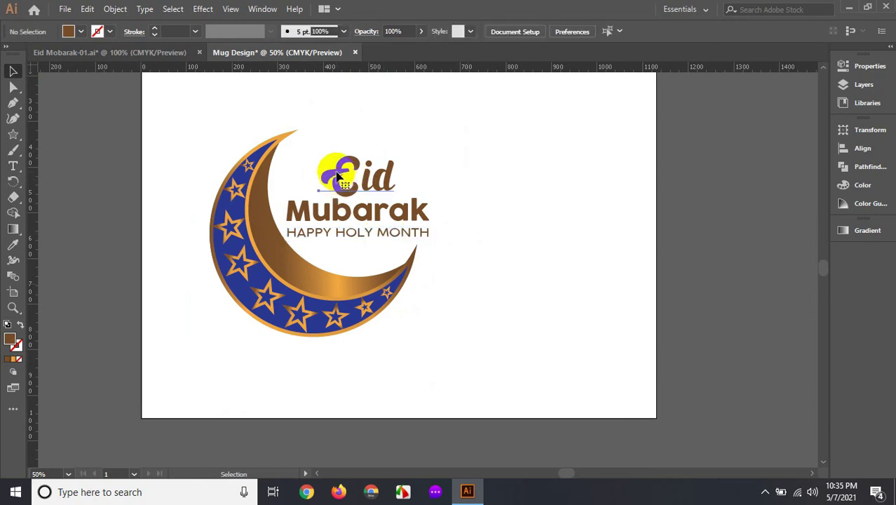
Nudge Eid slightly left, then nudge the Eid Mubarak lettering a few pixels right.
{"action": "left_click", "coordinate": [337, 175]}
{"action": "key", "text": "Left"}
{"action": "key", "text": "Left"}
{"action": "key", "text": "Left"}
{"action": "key", "text": "Left"}
{"action": "key", "text": "Left"}
{"action": "key", "text": "Left"}
{"action": "key", "text": "Left"}
{"action": "key", "text": "Left"}
{"action": "key", "text": "Left"}
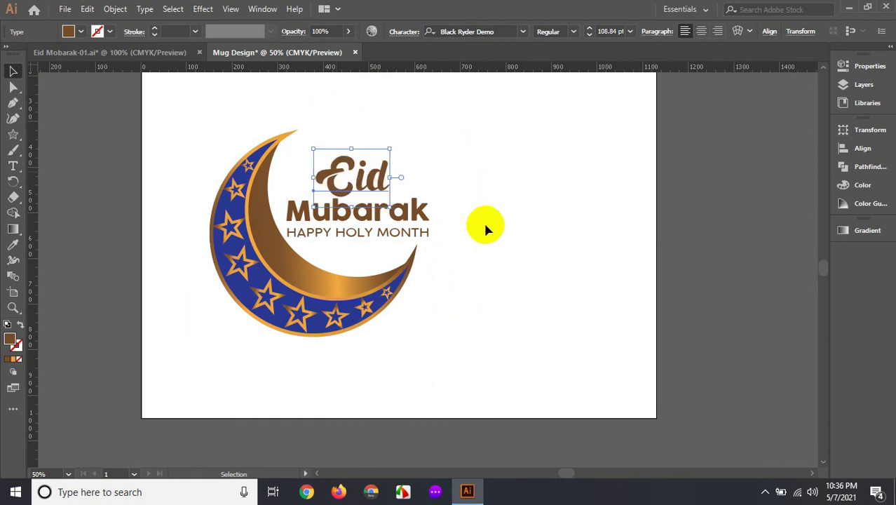
{"action": "left_click", "coordinate": [485, 226]}
{"action": "left_click", "coordinate": [471, 240]}
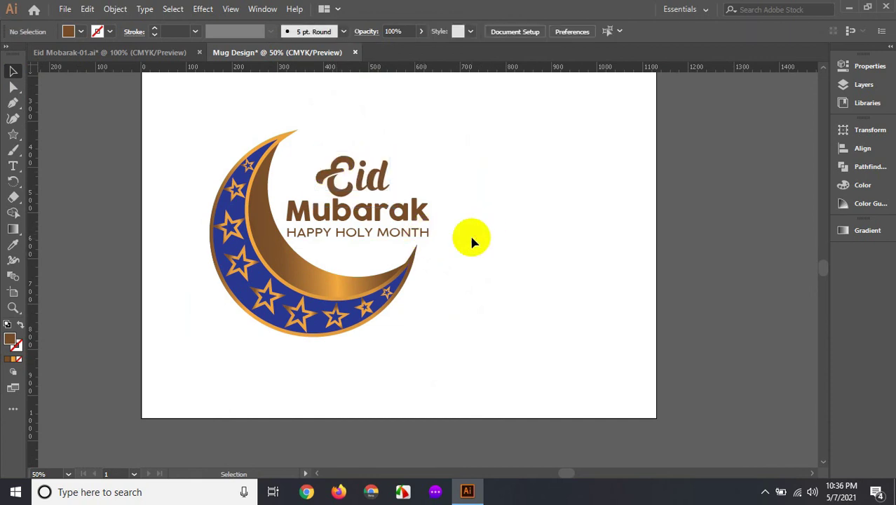
{"action": "left_click", "coordinate": [438, 244], "text": "ctrl+alt"}
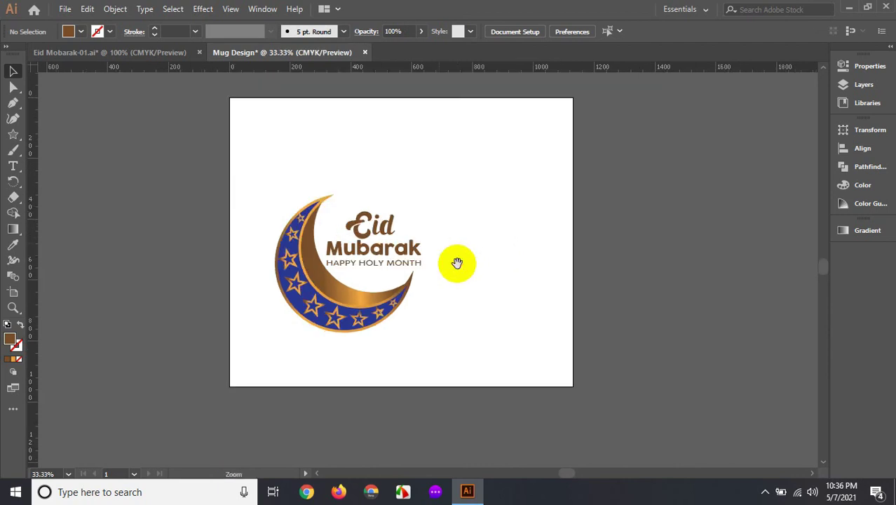
{"action": "left_click_drag", "start_coordinate": [364, 215], "coordinate": [395, 216]}
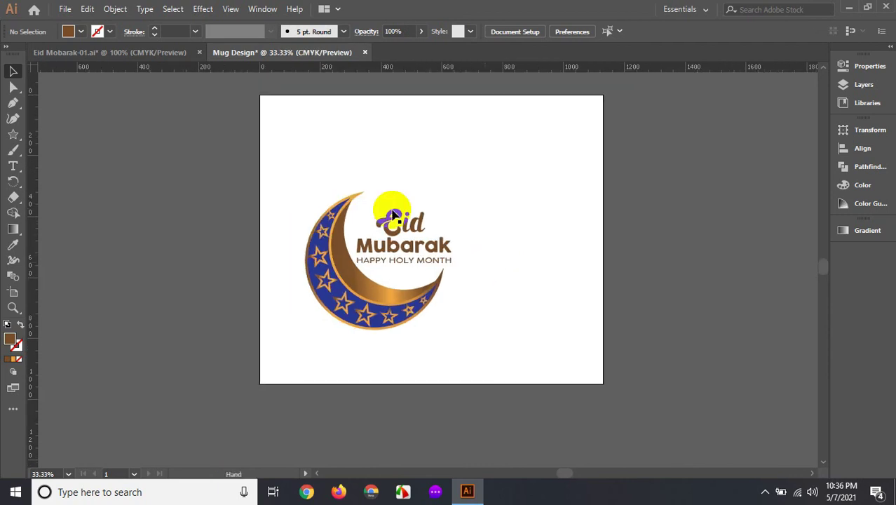
{"action": "left_click", "coordinate": [423, 267]}
{"action": "key", "text": "Right"}
{"action": "key", "text": "Right"}
{"action": "key", "text": "Right"}
{"action": "key", "text": "Right"}
{"action": "key", "text": "Right"}
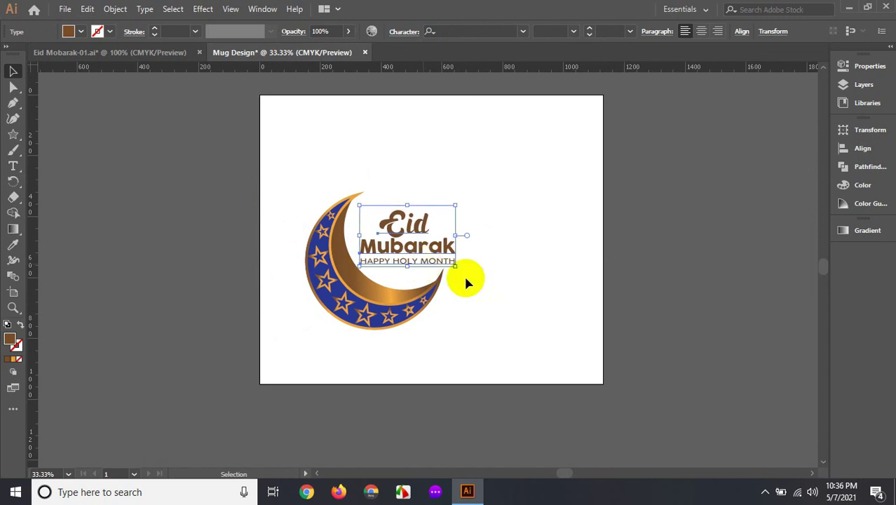
{"action": "left_click", "coordinate": [523, 299]}
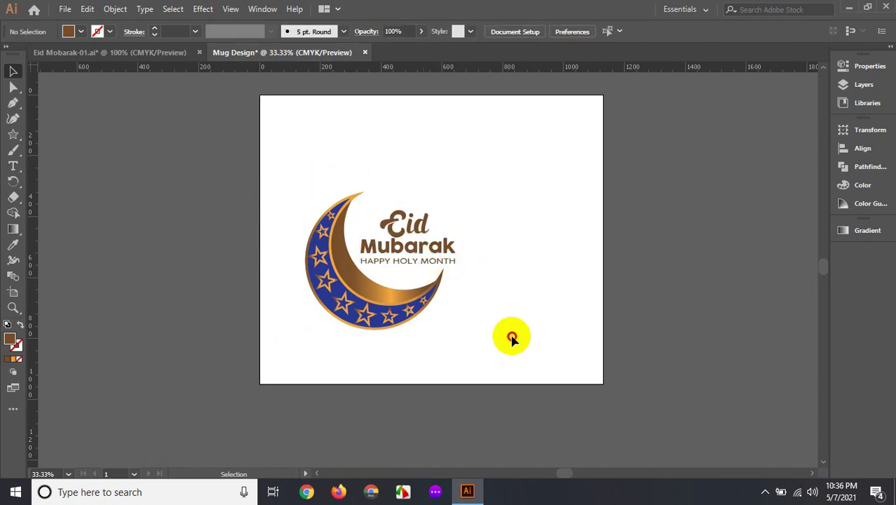
Select the moon and lettering together and move them toward the artboard centre.
{"action": "left_click_drag", "start_coordinate": [507, 334], "coordinate": [309, 173]}
{"action": "left_click_drag", "start_coordinate": [356, 303], "coordinate": [401, 260]}
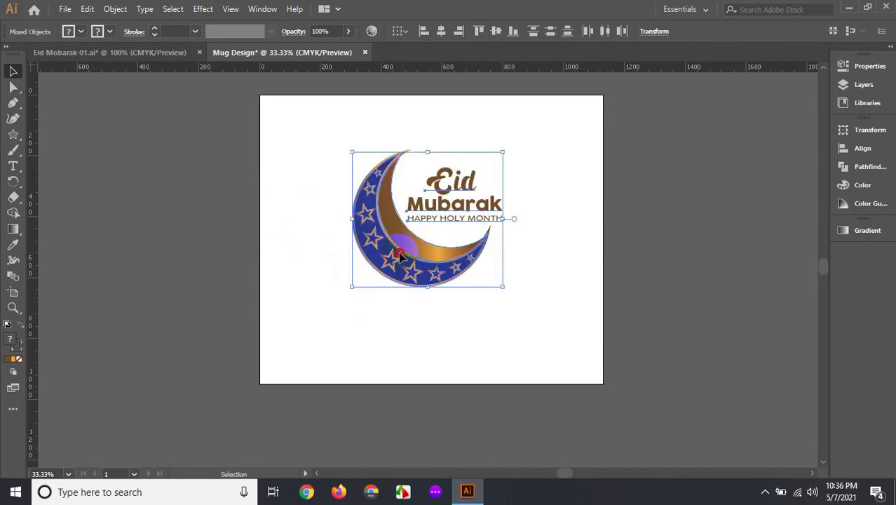
{"action": "left_click", "coordinate": [431, 317]}
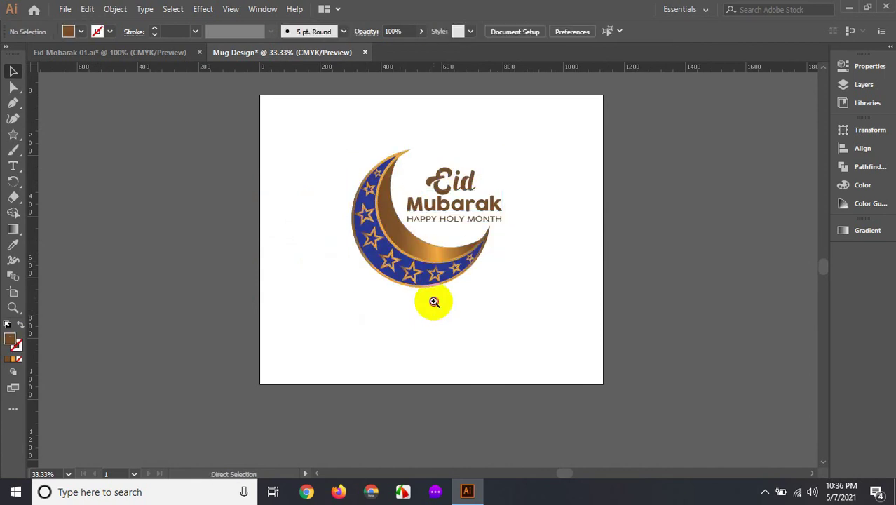
{"action": "left_click", "coordinate": [435, 300], "text": "ctrl"}
{"action": "left_click_drag", "start_coordinate": [322, 172], "coordinate": [336, 228]}
{"action": "mouse_move", "coordinate": [356, 129]}
{"action": "left_mouse_down"}
{"action": "mouse_move", "coordinate": [484, 284]}
{"action": "mouse_move", "coordinate": [460, 310]}
{"action": "left_mouse_up"}
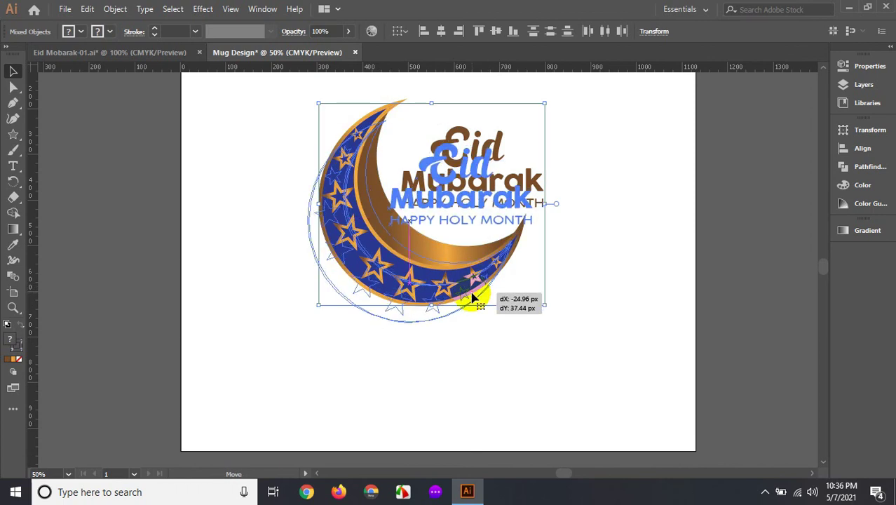
{"action": "left_click", "coordinate": [552, 267]}
{"action": "scroll", "coordinate": [554, 271], "scroll_direction": "up", "scroll_amount": 1}
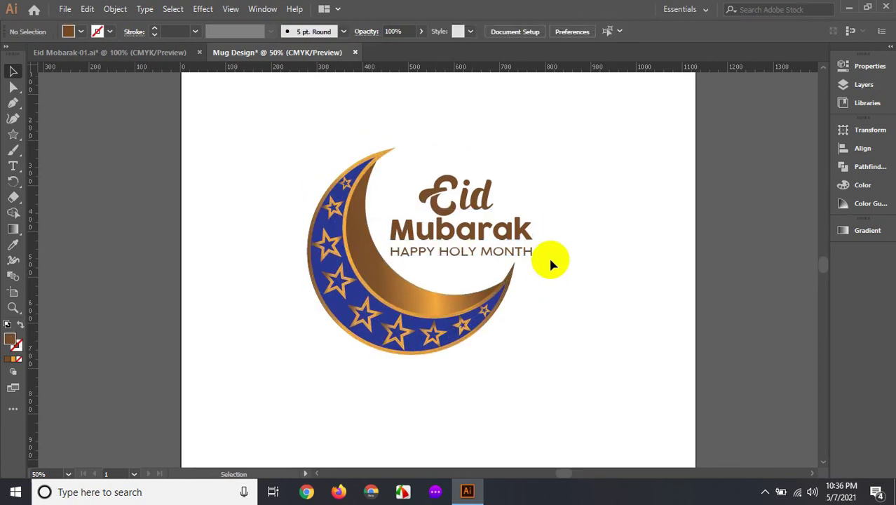
Bring the brown lantern from Eid Mubarak-01.ai into Mug Design, beside Mubarak.
{"action": "left_click", "coordinate": [150, 54]}
{"action": "scroll", "coordinate": [346, 165], "scroll_direction": "up", "scroll_amount": 3}
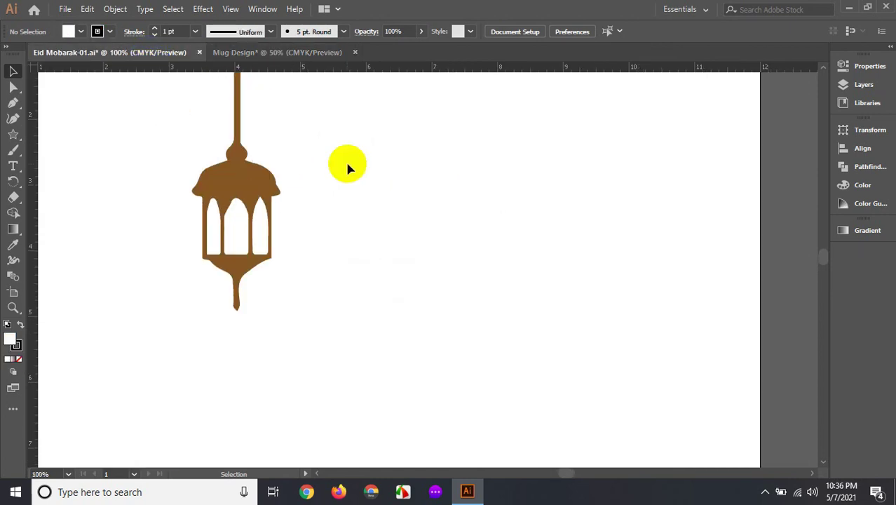
{"action": "scroll", "coordinate": [346, 165], "scroll_direction": "up", "scroll_amount": 4}
{"action": "left_click_drag", "start_coordinate": [239, 243], "coordinate": [252, 56]}
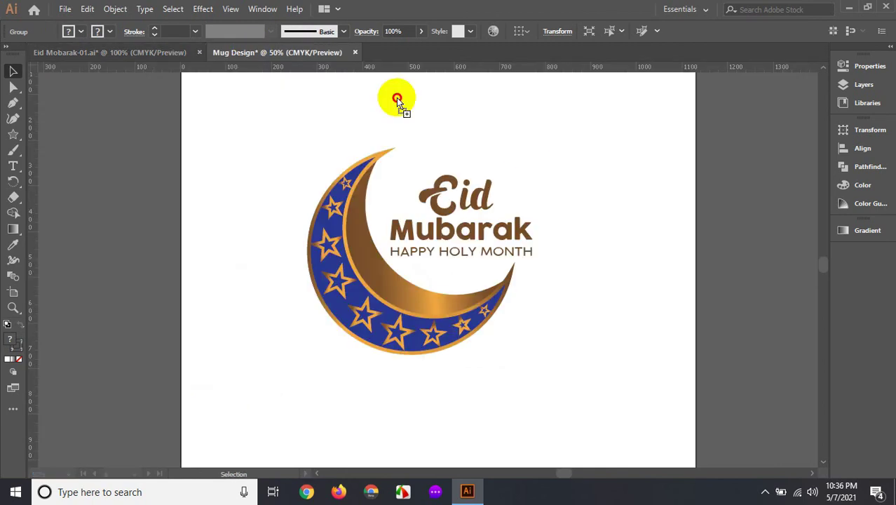
{"action": "mouse_move", "coordinate": [252, 56]}
{"action": "left_mouse_down"}
{"action": "mouse_move", "coordinate": [546, 179]}
{"action": "mouse_move", "coordinate": [562, 203]}
{"action": "left_mouse_up"}
{"action": "scroll", "coordinate": [589, 238], "scroll_direction": "up", "scroll_amount": 4}
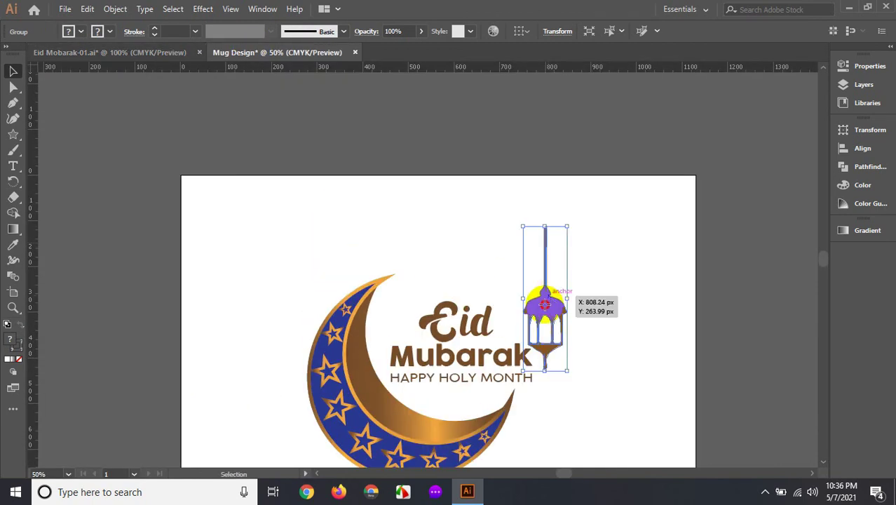
{"action": "left_click_drag", "start_coordinate": [550, 300], "coordinate": [550, 283]}
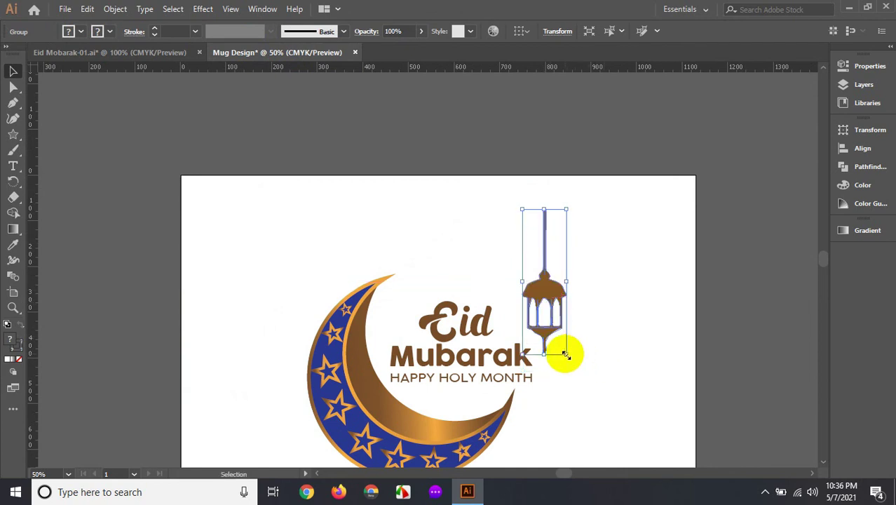
{"action": "left_click", "coordinate": [547, 295]}
{"action": "left_click_drag", "start_coordinate": [545, 286], "coordinate": [540, 298]}
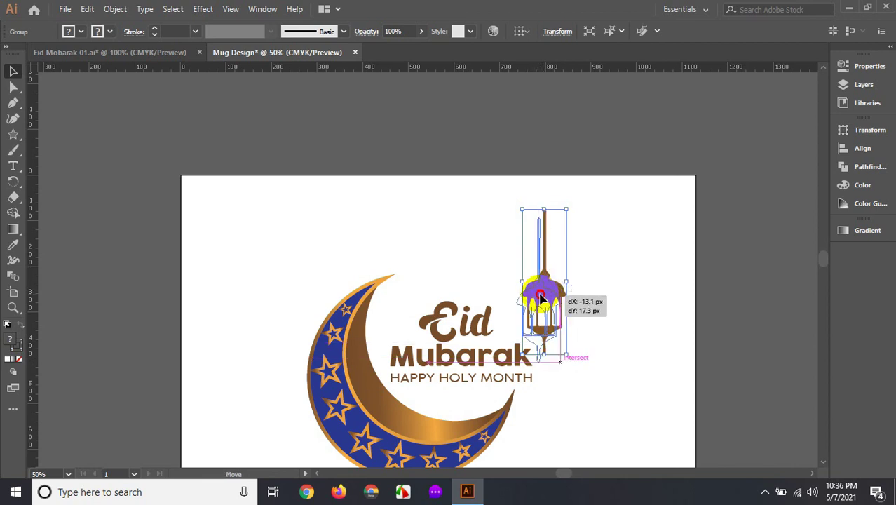
{"action": "mouse_move", "coordinate": [539, 298]}
{"action": "left_mouse_down"}
{"action": "mouse_move", "coordinate": [576, 354]}
{"action": "mouse_move", "coordinate": [498, 311]}
{"action": "mouse_move", "coordinate": [594, 367]}
{"action": "left_mouse_up"}
Nudge the lantern slightly right and place a copy near the crescent's top.
{"action": "left_click", "coordinate": [568, 370]}
{"action": "left_click", "coordinate": [494, 240]}
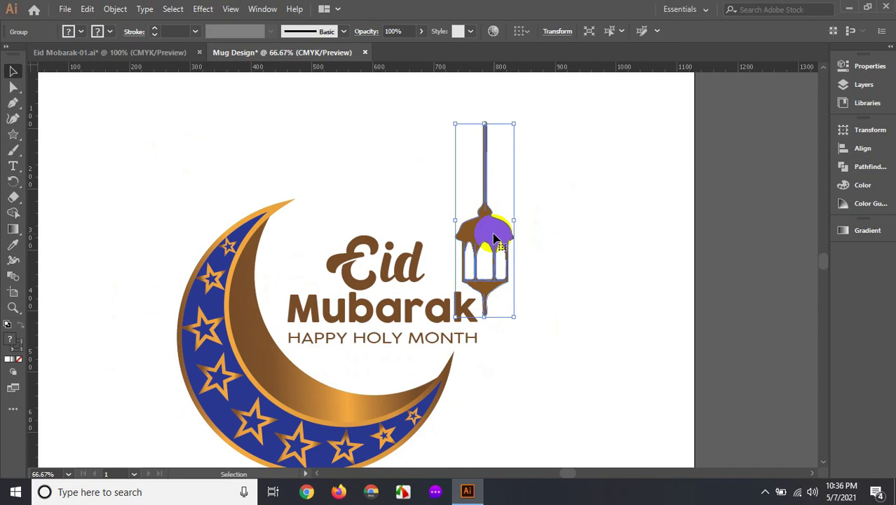
{"action": "left_click_drag", "start_coordinate": [494, 239], "coordinate": [496, 240]}
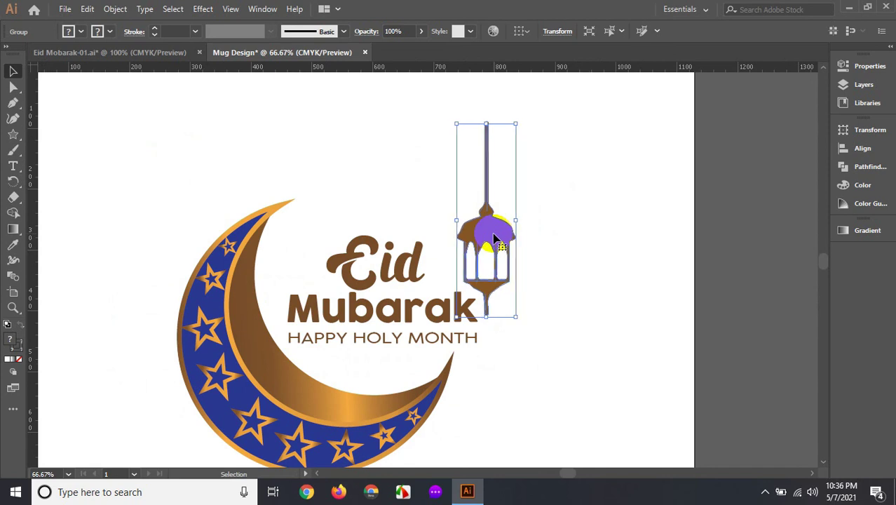
{"action": "left_click", "coordinate": [555, 227]}
{"action": "scroll", "coordinate": [551, 234], "scroll_direction": "up", "scroll_amount": 2}
{"action": "left_click", "coordinate": [494, 298]}
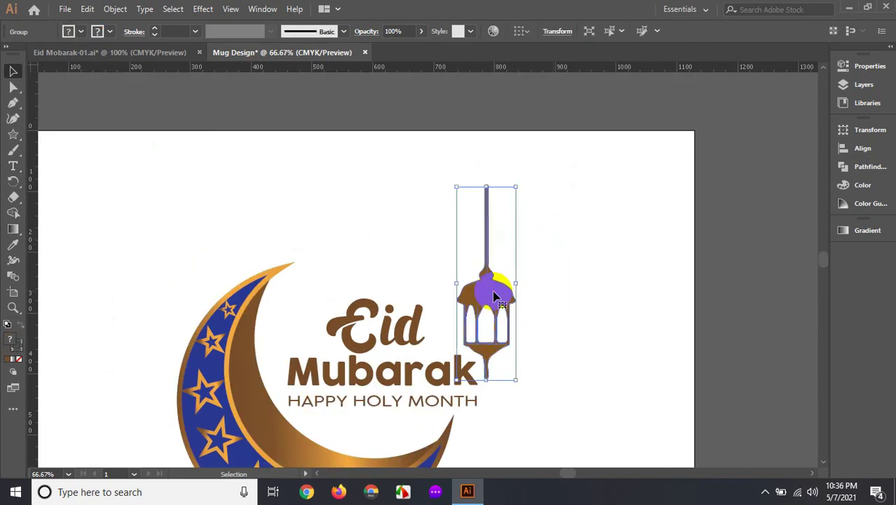
{"action": "left_click_drag", "start_coordinate": [493, 295], "coordinate": [330, 236]}
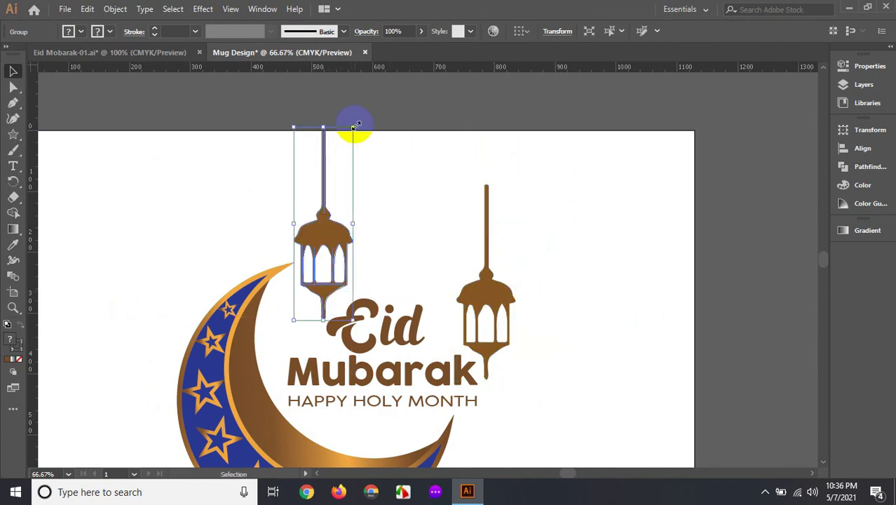
Shrink the lantern copy and lower it slightly.
{"action": "left_click_drag", "start_coordinate": [353, 127], "coordinate": [345, 152]}
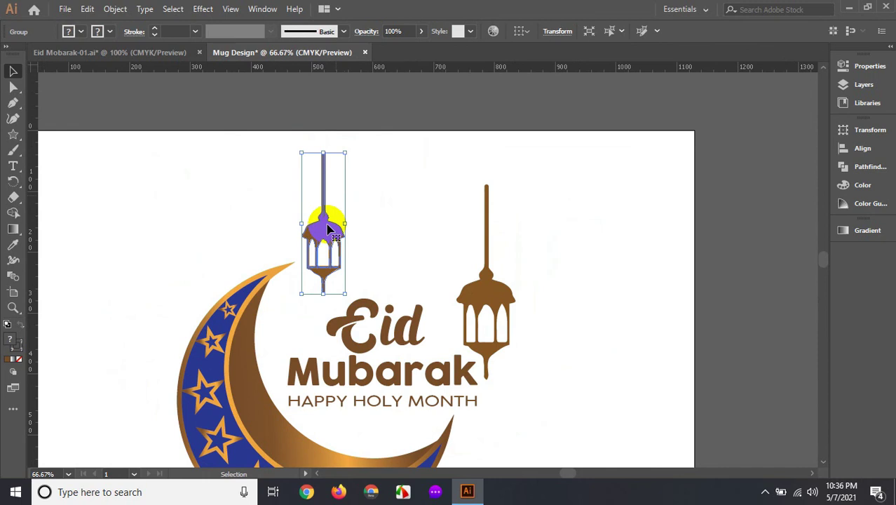
{"action": "left_click_drag", "start_coordinate": [327, 229], "coordinate": [327, 236]}
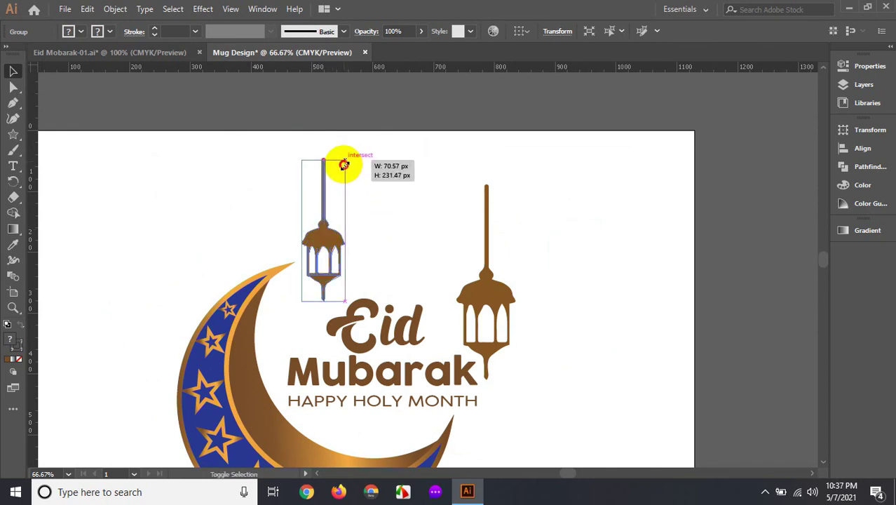
{"action": "left_click_drag", "start_coordinate": [343, 162], "coordinate": [345, 166]}
{"action": "left_click", "coordinate": [324, 91]}
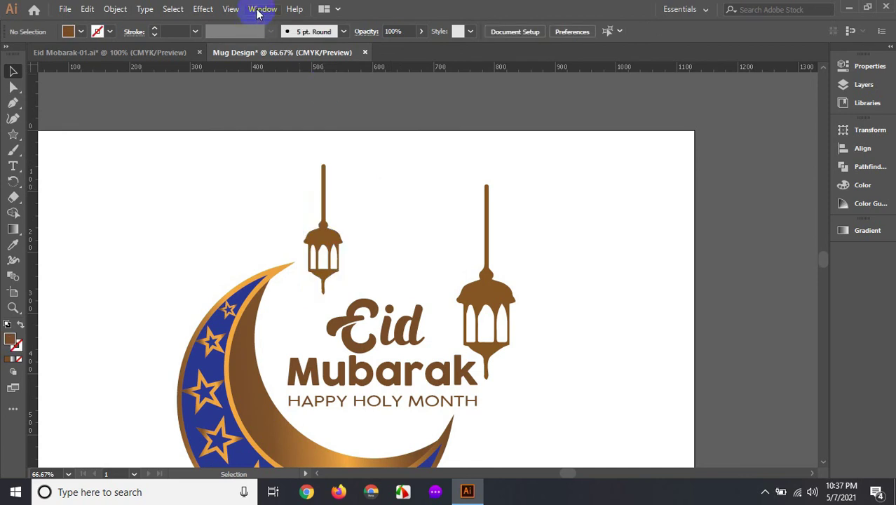
{"action": "left_click", "coordinate": [259, 10]}
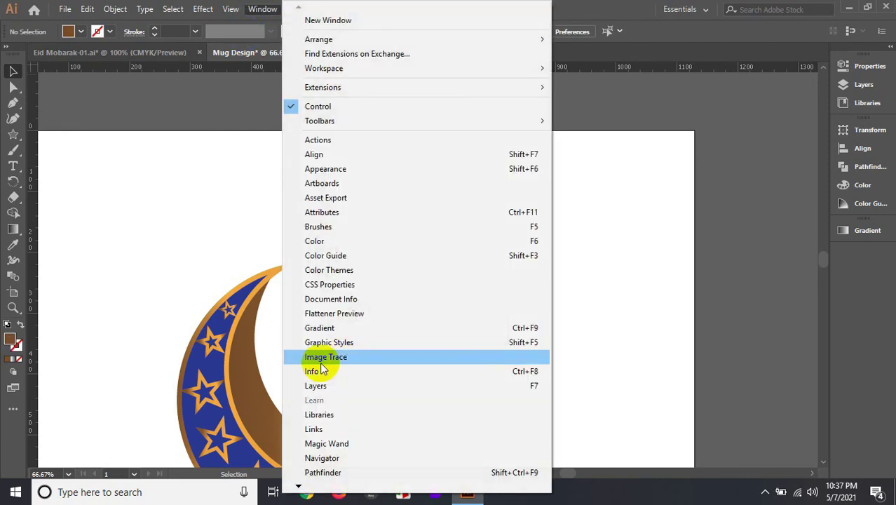
{"action": "left_click", "coordinate": [613, 211]}
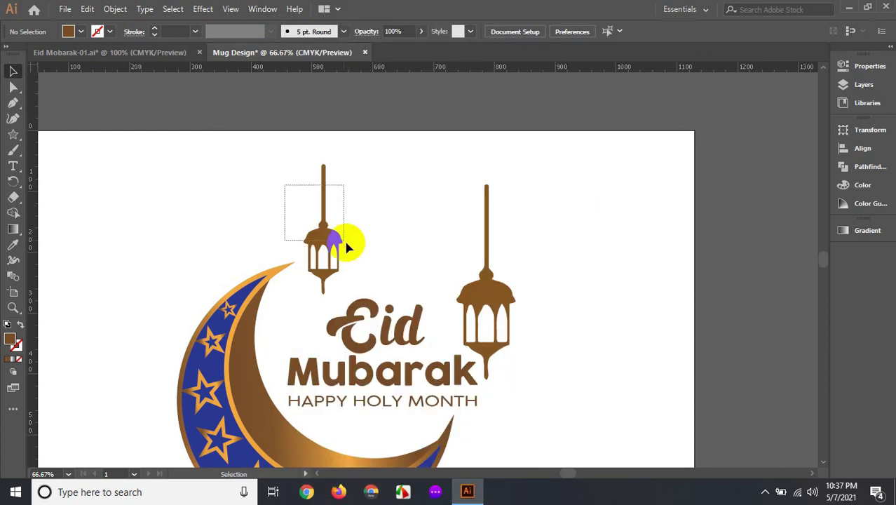
Nudge the left lantern down, shrink it a little more, then shift it up and right.
{"action": "left_click_drag", "start_coordinate": [286, 184], "coordinate": [345, 242]}
{"action": "key", "text": "Down"}
{"action": "key", "text": "Down"}
{"action": "key", "text": "Down"}
{"action": "key", "text": "Down"}
{"action": "key", "text": "Down"}
{"action": "key", "text": "Down"}
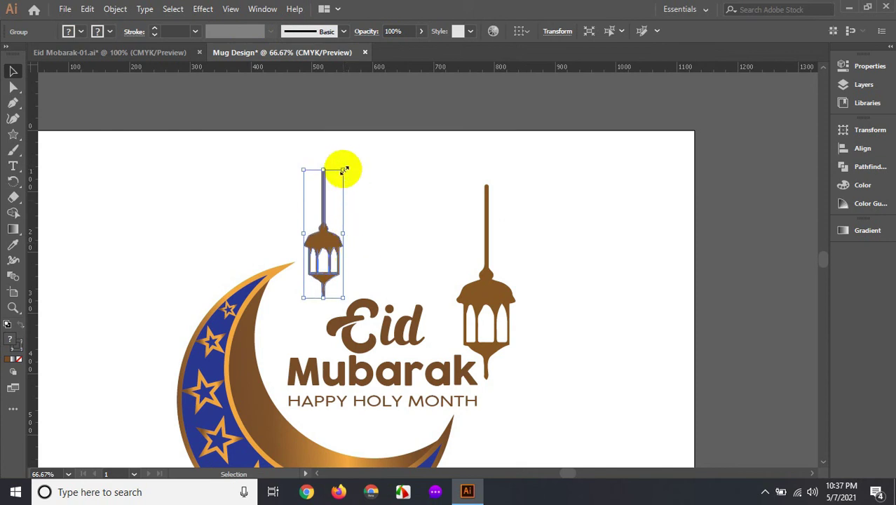
{"action": "left_click_drag", "start_coordinate": [344, 169], "coordinate": [342, 173]}
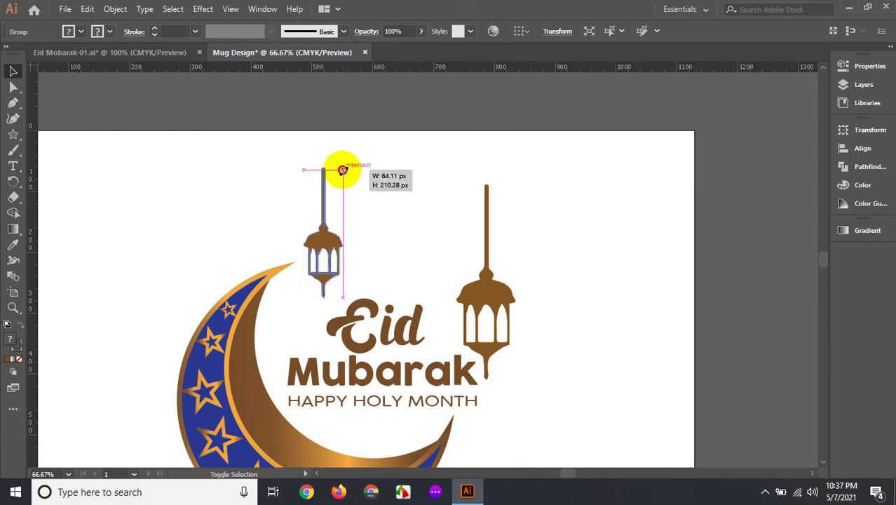
{"action": "left_click", "coordinate": [375, 211]}
{"action": "scroll", "coordinate": [350, 200], "scroll_direction": "down", "scroll_amount": 1}
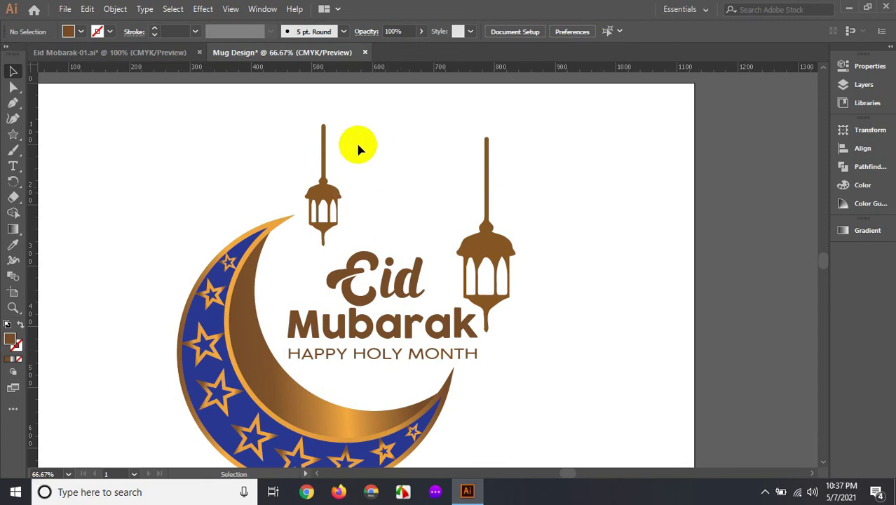
{"action": "left_click_drag", "start_coordinate": [330, 189], "coordinate": [339, 184]}
{"action": "left_click", "coordinate": [380, 176]}
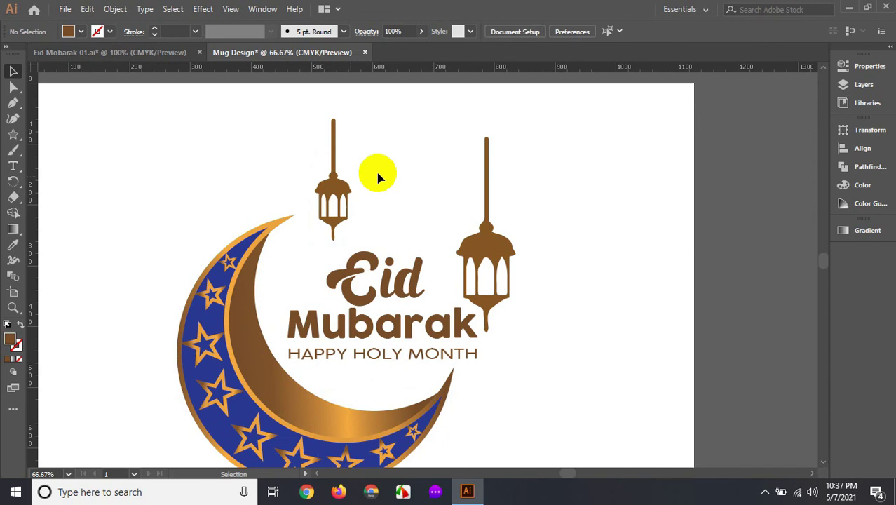
Move the right lantern up-left, nudge the left lantern down-left, and zoom out.
{"action": "left_click", "coordinate": [536, 220], "text": "ctrl+alt"}
{"action": "left_click_drag", "start_coordinate": [486, 252], "coordinate": [472, 239]}
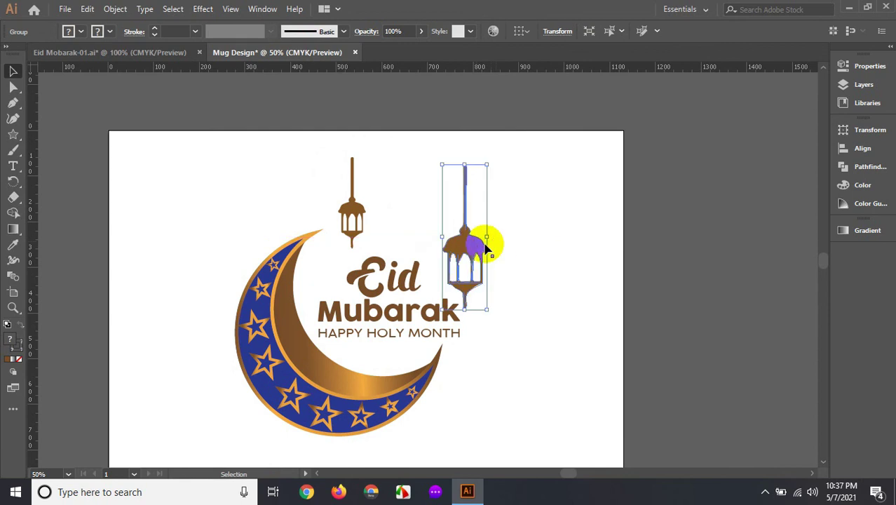
{"action": "left_click", "coordinate": [389, 200]}
{"action": "left_click", "coordinate": [355, 210]}
{"action": "key", "text": "Down"}
{"action": "key", "text": "Down"}
{"action": "key", "text": "Down"}
{"action": "key", "text": "Down"}
{"action": "key", "text": "Down"}
{"action": "key", "text": "Down"}
{"action": "key", "text": "Down"}
{"action": "key", "text": "Down"}
{"action": "key", "text": "Down"}
{"action": "key", "text": "Left"}
{"action": "key", "text": "Left"}
{"action": "key", "text": "Left"}
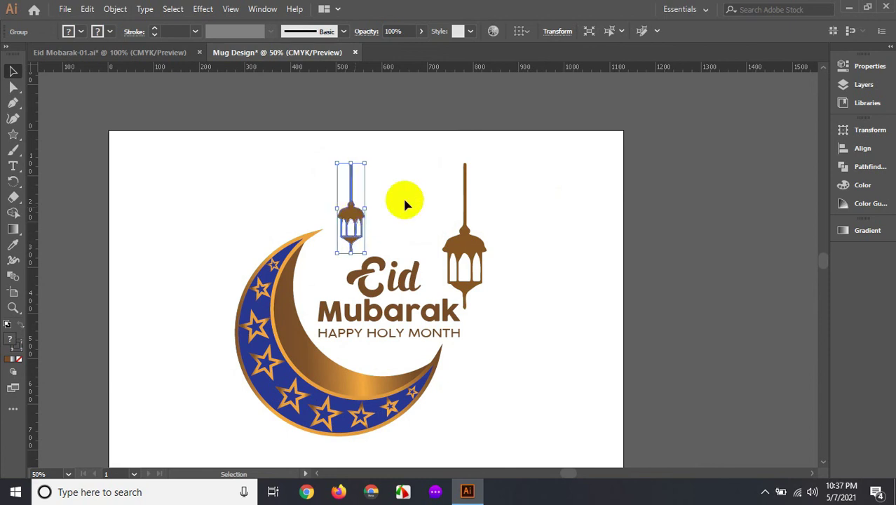
{"action": "left_click", "coordinate": [410, 196]}
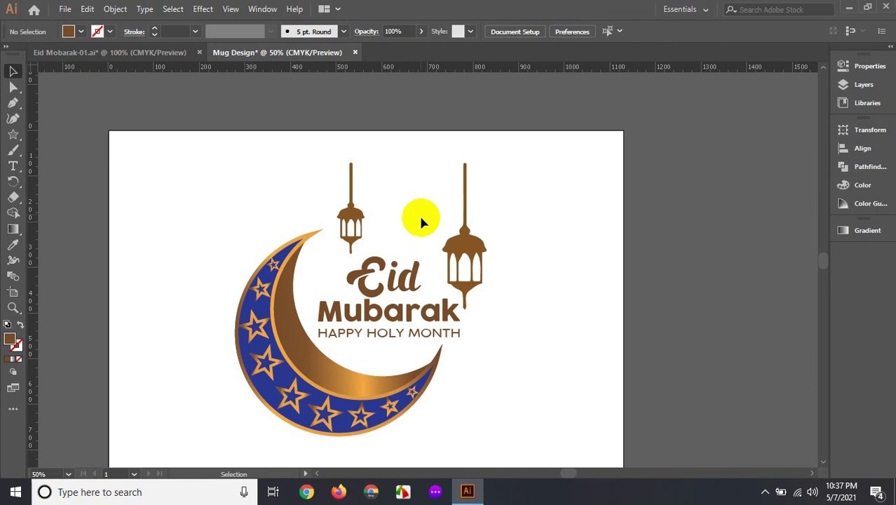
{"action": "left_click", "coordinate": [424, 217], "text": "ctrl+alt"}
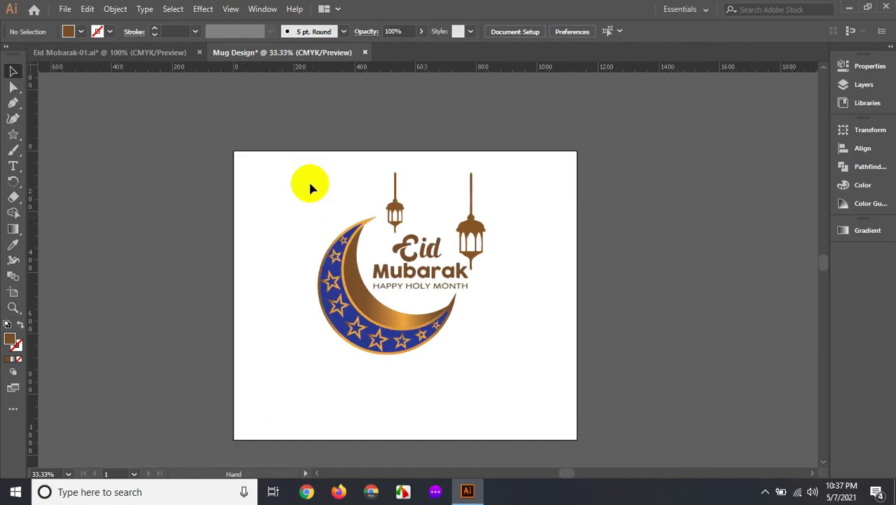
Group the crescent, stars, Eid Mubarak text and both lanterns together.
{"action": "left_click_drag", "start_coordinate": [292, 158], "coordinate": [510, 359]}
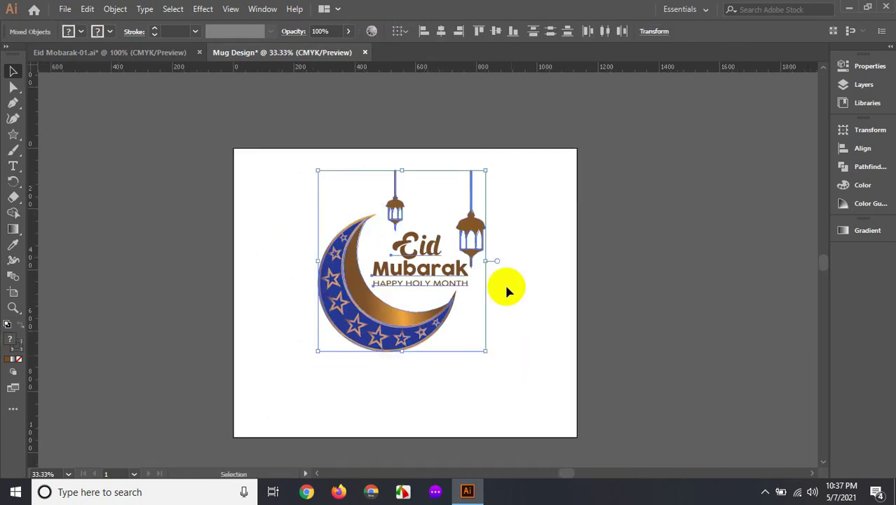
{"action": "right_click", "coordinate": [407, 257]}
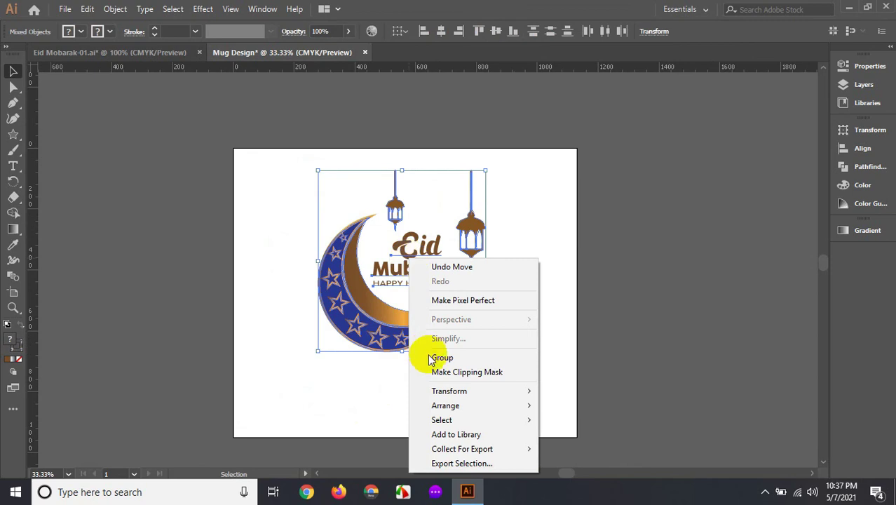
{"action": "left_click", "coordinate": [436, 357]}
{"action": "left_click", "coordinate": [543, 287]}
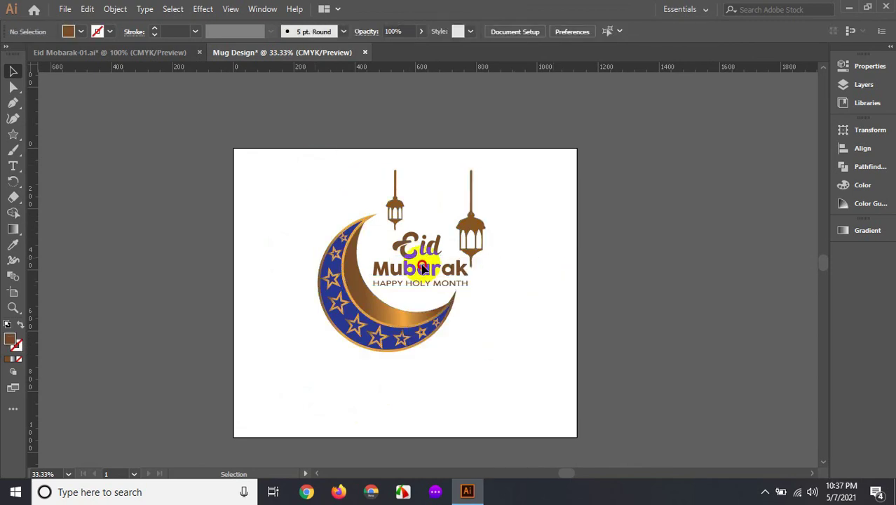
Reselect the whole grouped artwork in preparation for export.
{"action": "left_click_drag", "start_coordinate": [315, 169], "coordinate": [504, 355]}
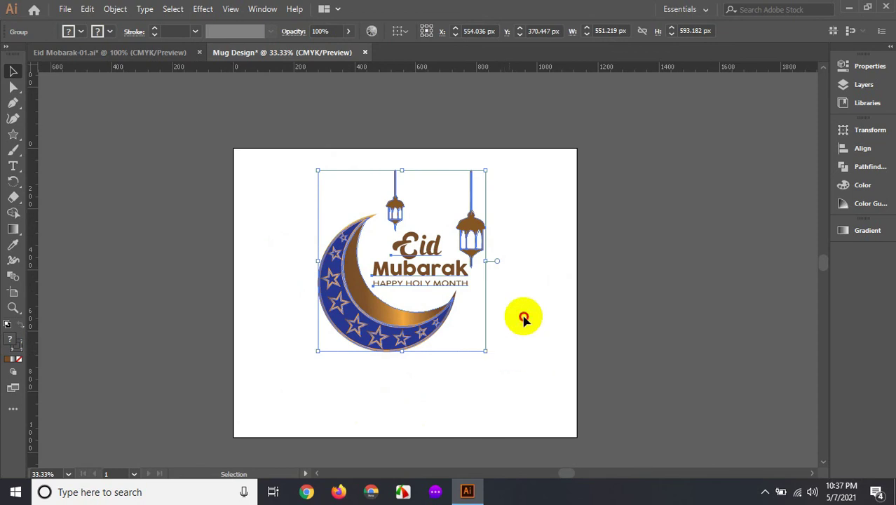
{"action": "left_click", "coordinate": [527, 335]}
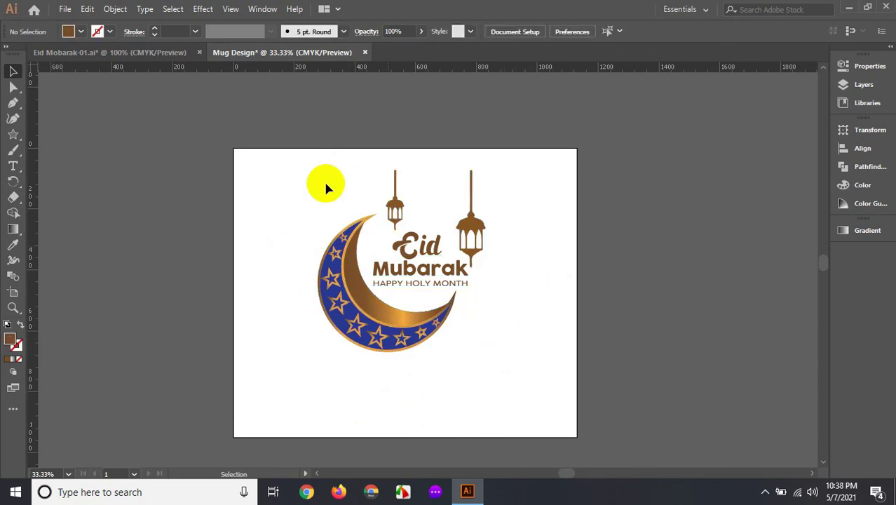
{"action": "left_click_drag", "start_coordinate": [323, 180], "coordinate": [504, 352]}
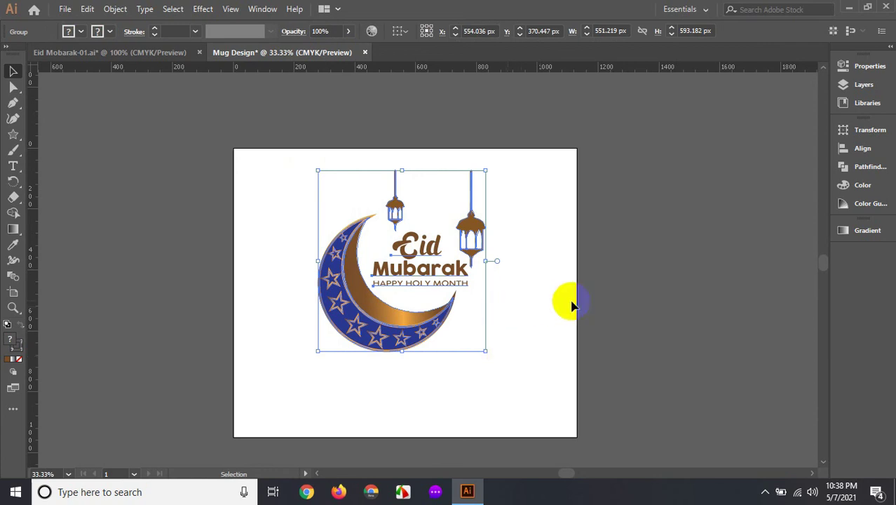
{"action": "left_click", "coordinate": [543, 302]}
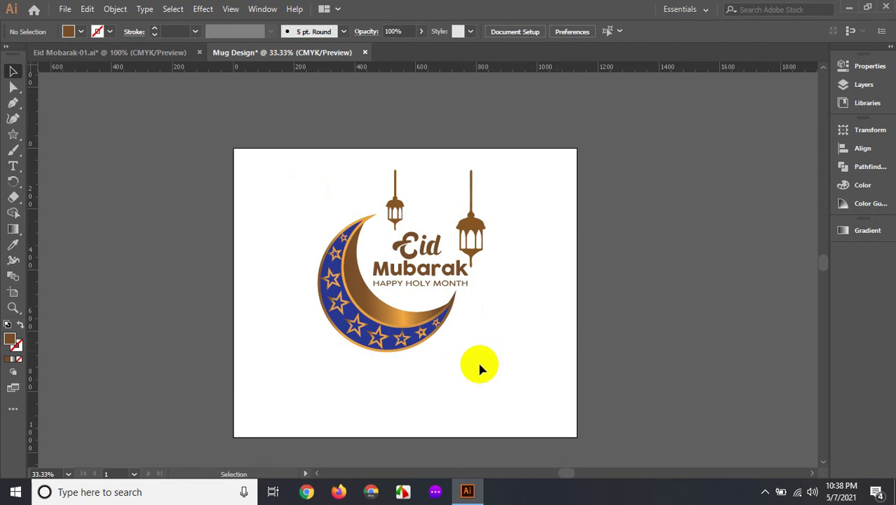
{"action": "left_click", "coordinate": [508, 346]}
{"action": "left_click_drag", "start_coordinate": [336, 236], "coordinate": [579, 415]}
{"action": "right_click", "coordinate": [425, 261]}
{"action": "left_click", "coordinate": [496, 366]}
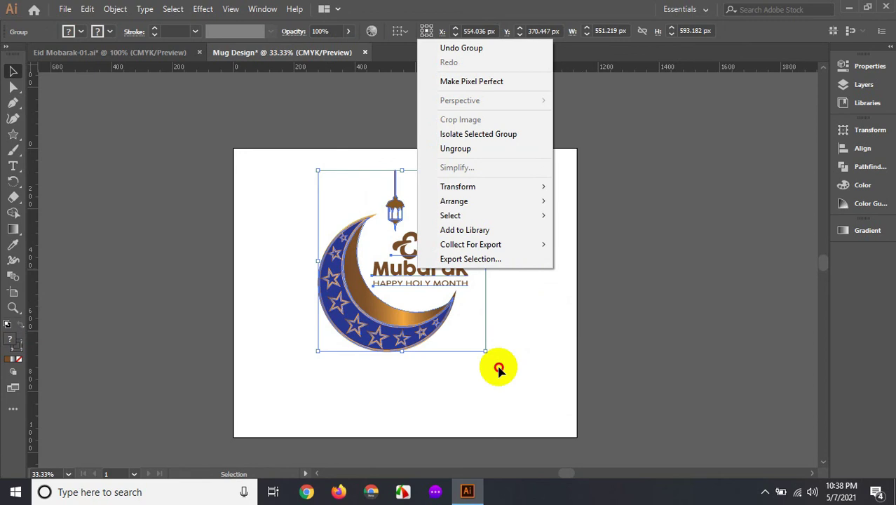
{"action": "left_click_drag", "start_coordinate": [236, 119], "coordinate": [530, 390]}
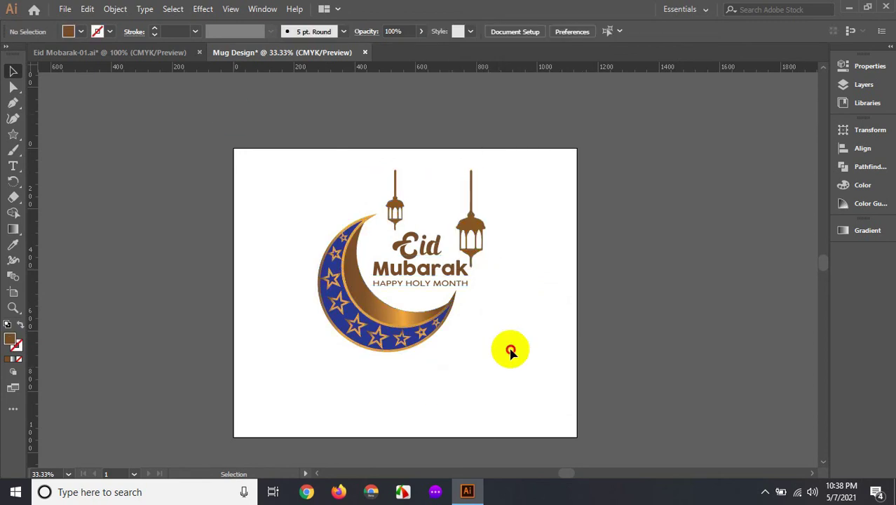
{"action": "left_click", "coordinate": [63, 9]}
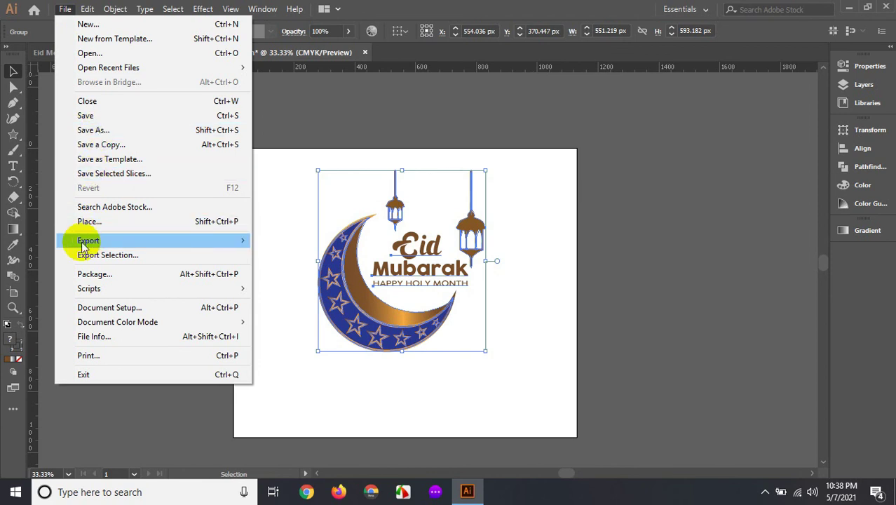
Export the artwork to the Desktop as Mug Design PNG at 300 ppi, transparent background.
{"action": "mouse_move", "coordinate": [89, 241]}
{"action": "left_click", "coordinate": [279, 258]}
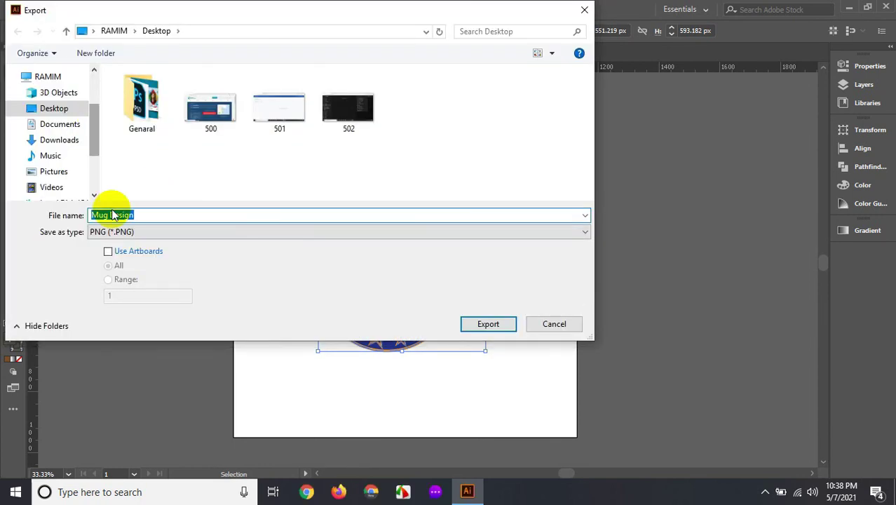
{"action": "left_click", "coordinate": [213, 214]}
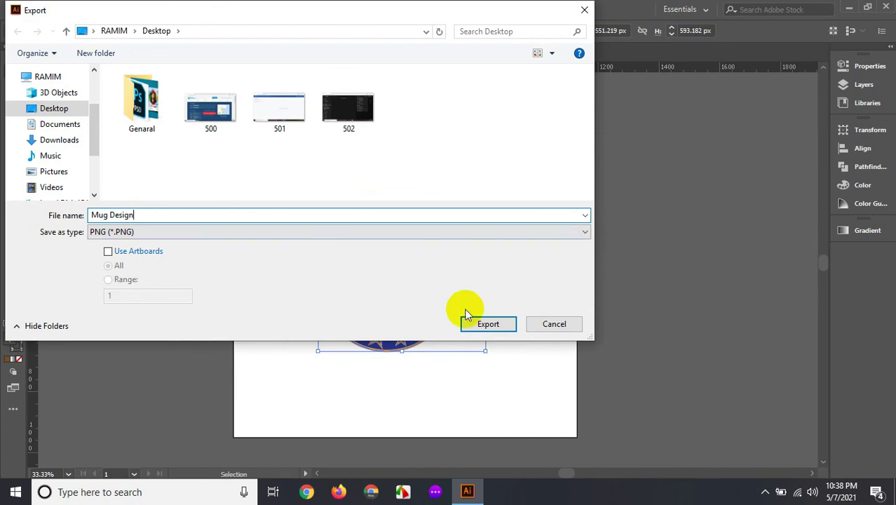
{"action": "left_click", "coordinate": [487, 324]}
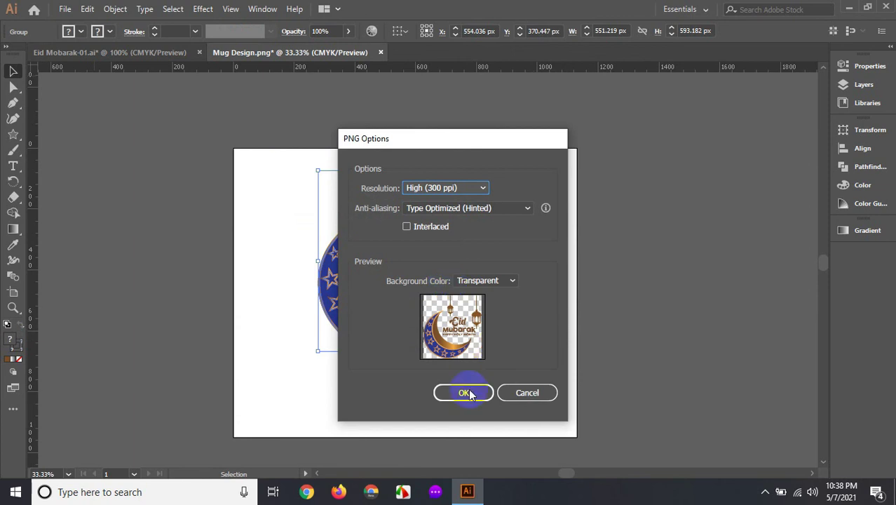
{"action": "left_click", "coordinate": [464, 394]}
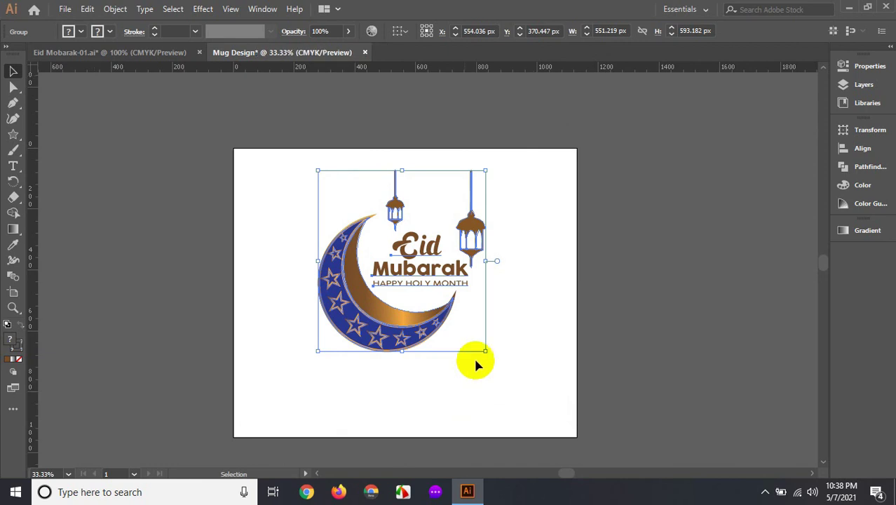
{"action": "left_click", "coordinate": [306, 158]}
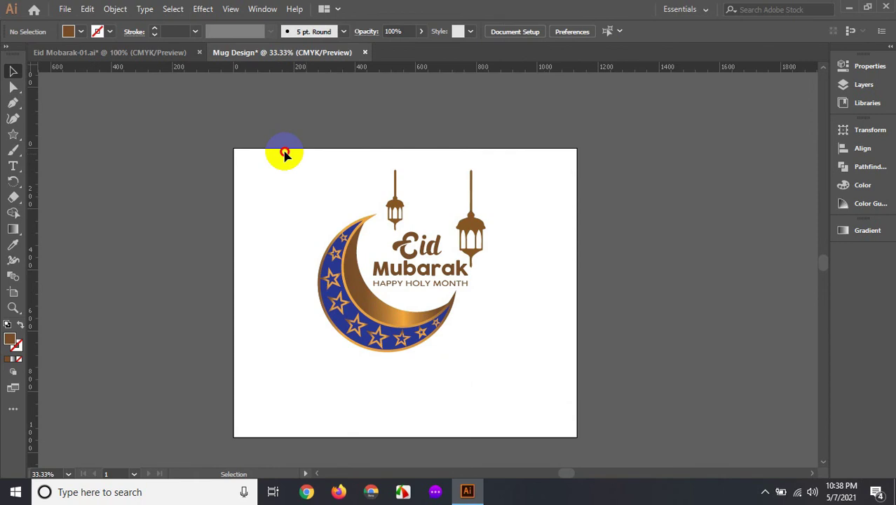
{"action": "left_click_drag", "start_coordinate": [274, 150], "coordinate": [505, 379]}
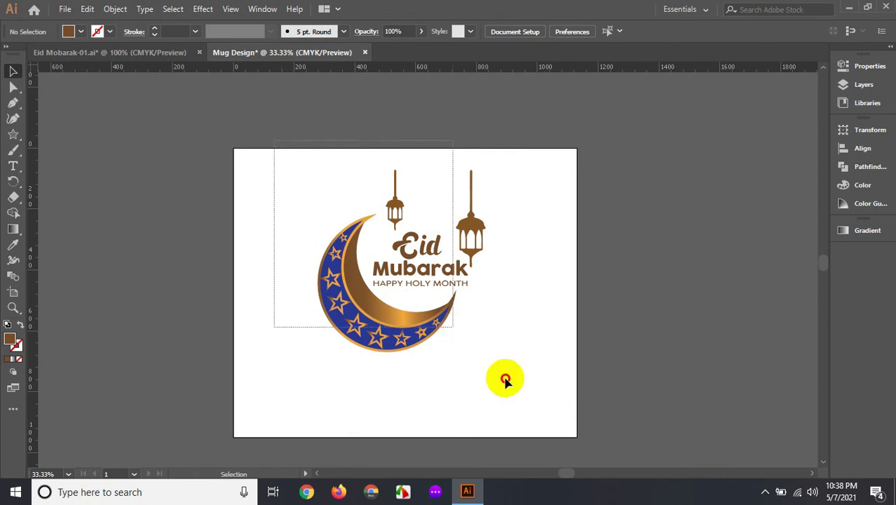
{"action": "left_click", "coordinate": [525, 304]}
{"action": "left_click", "coordinate": [526, 304]}
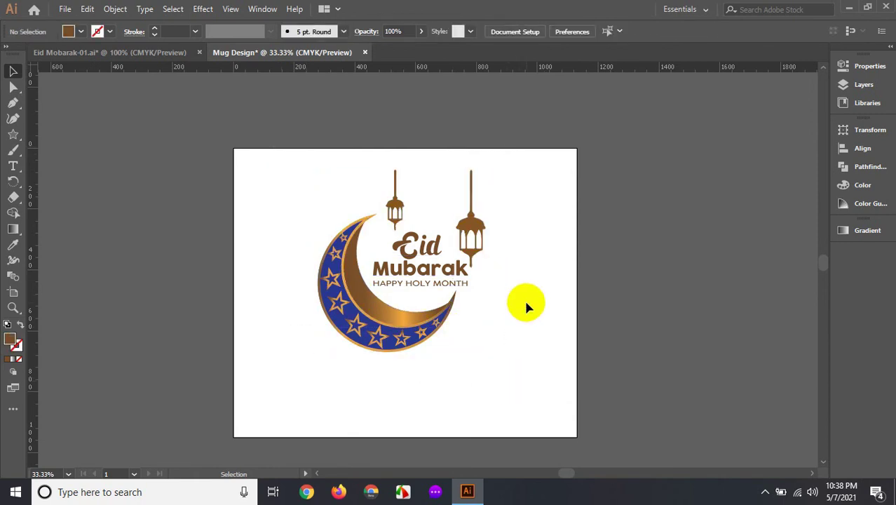
{"action": "left_click_drag", "start_coordinate": [287, 162], "coordinate": [518, 390]}
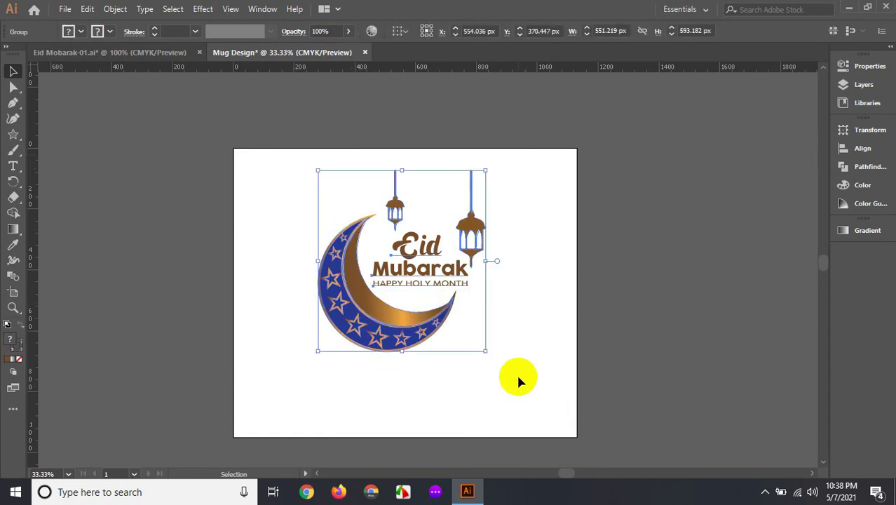
{"action": "left_click", "coordinate": [517, 312]}
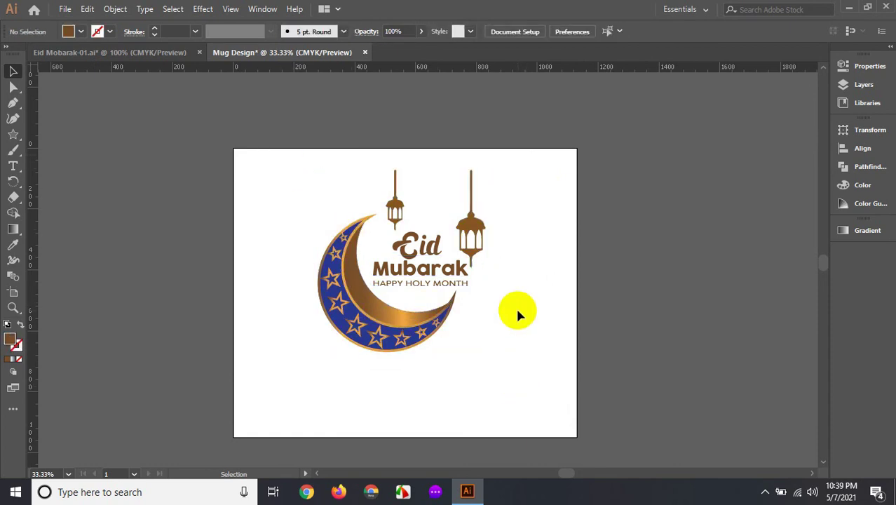